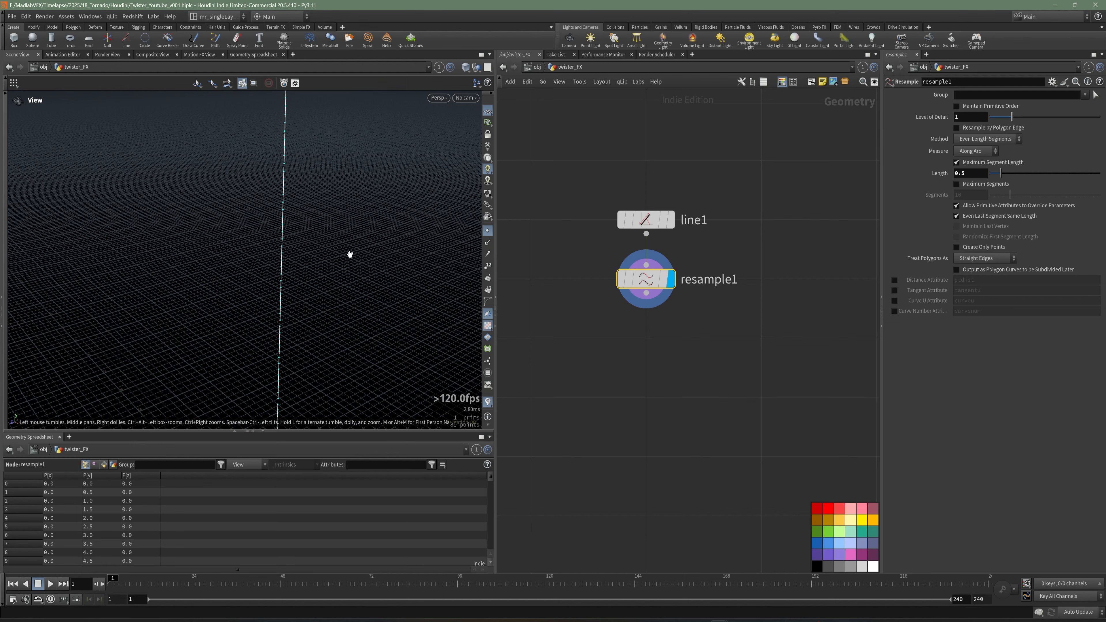
# Add a Sweep node to the network below resample1.
pyautogui.moveTo(349, 254); pyautogui.dragTo(338, 282)
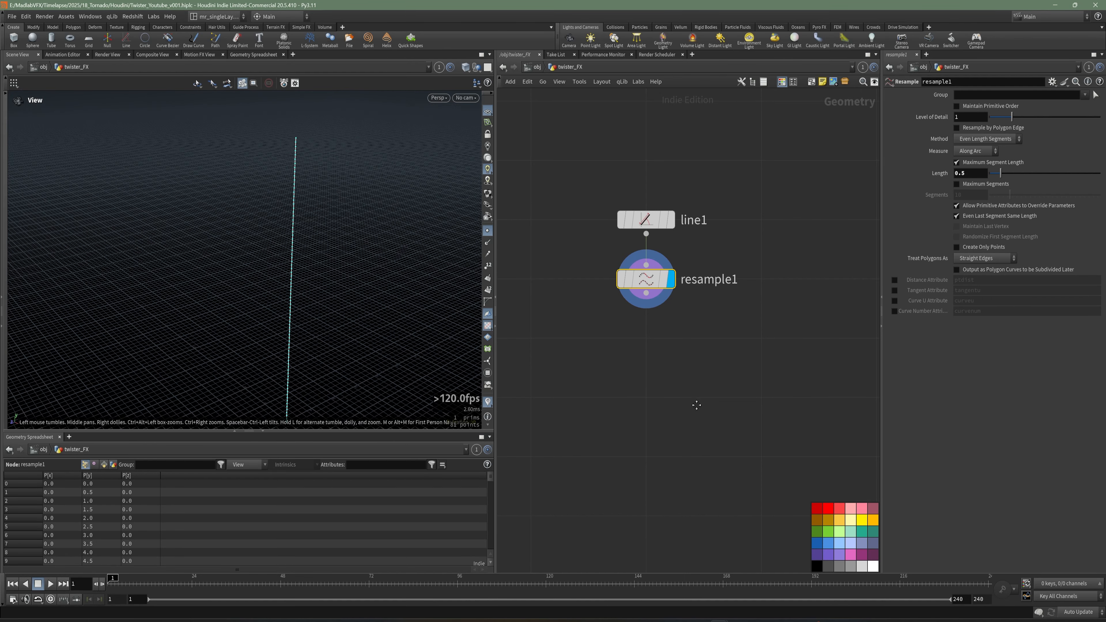
pyautogui.press('Tab')
pyautogui.write('swe')
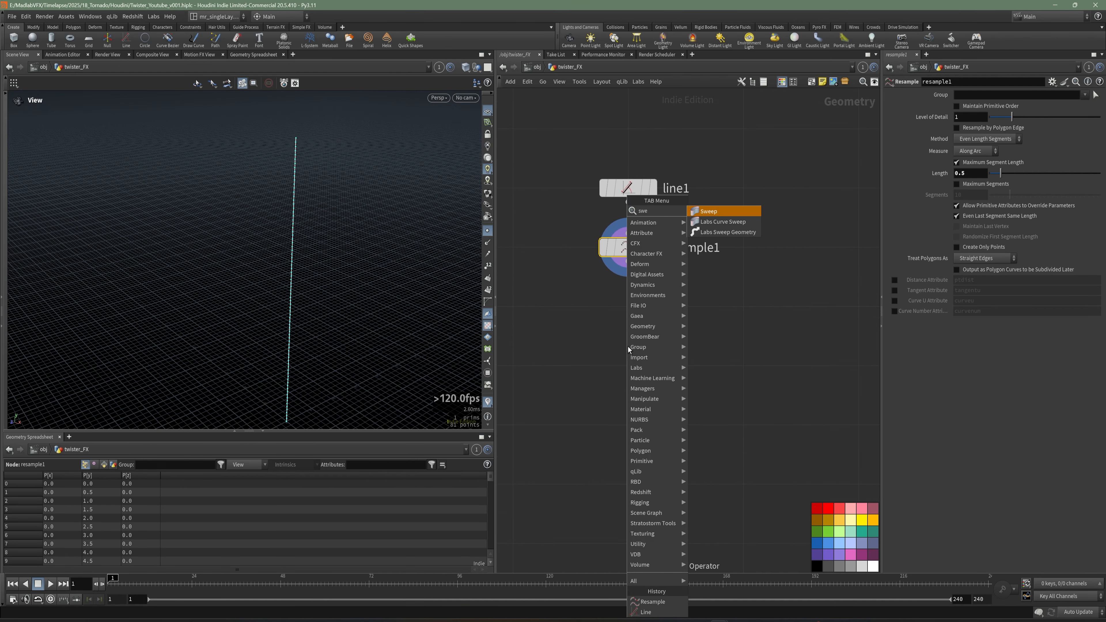
pyautogui.click(722, 213)
pyautogui.click(635, 314)
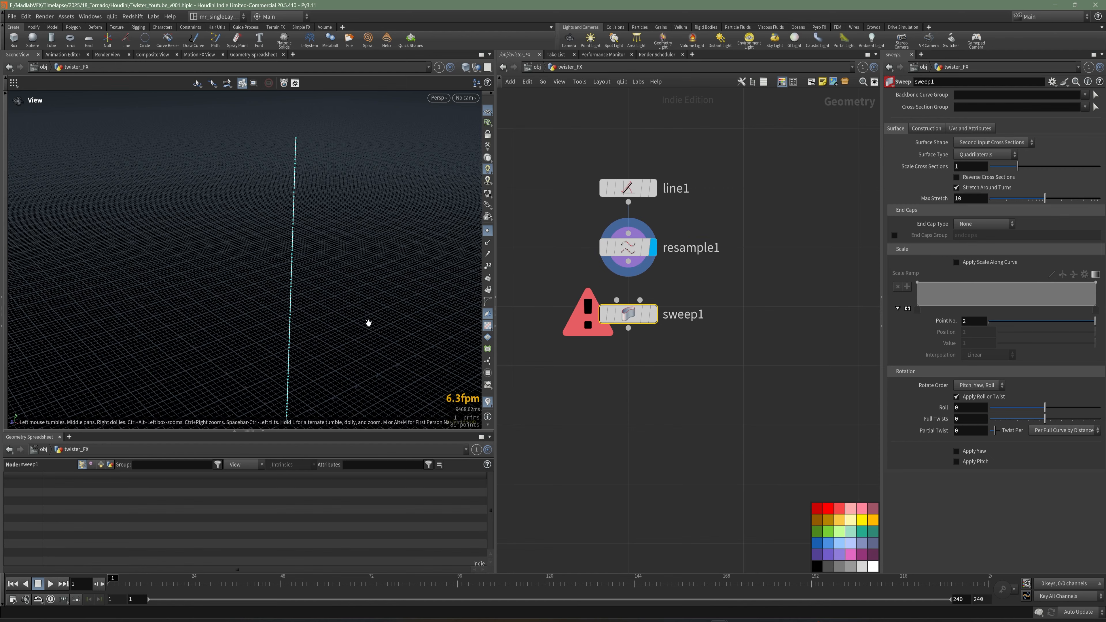
# Connect resample1's output into the Sweep node and make the sweep the displayed node.
pyautogui.moveTo(369, 323); pyautogui.dragTo(266, 304)
pyautogui.moveTo(628, 262); pyautogui.dragTo(617, 299)
pyautogui.click(652, 314)
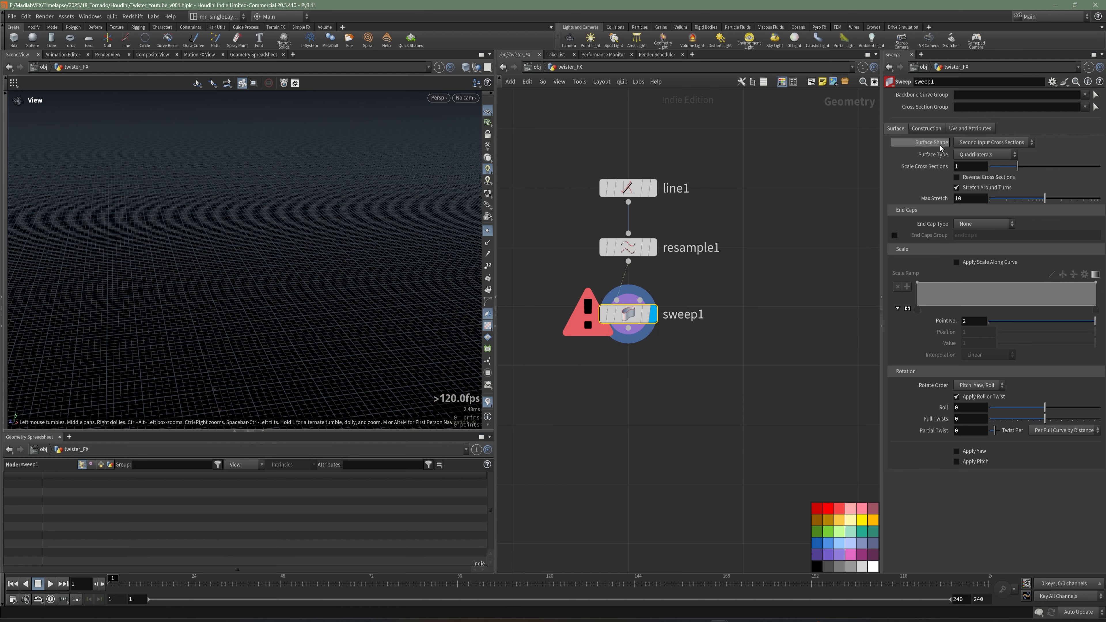
# Set the sweep's surface shape to Round Tube with a radius of 4.
pyautogui.click(983, 143)
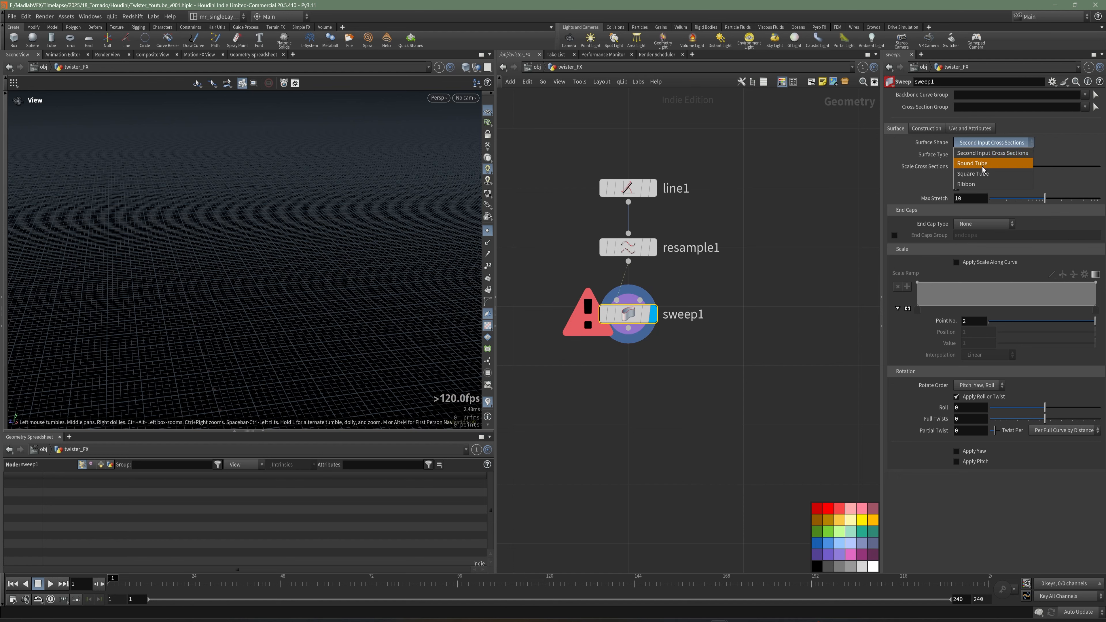
pyautogui.click(1010, 164)
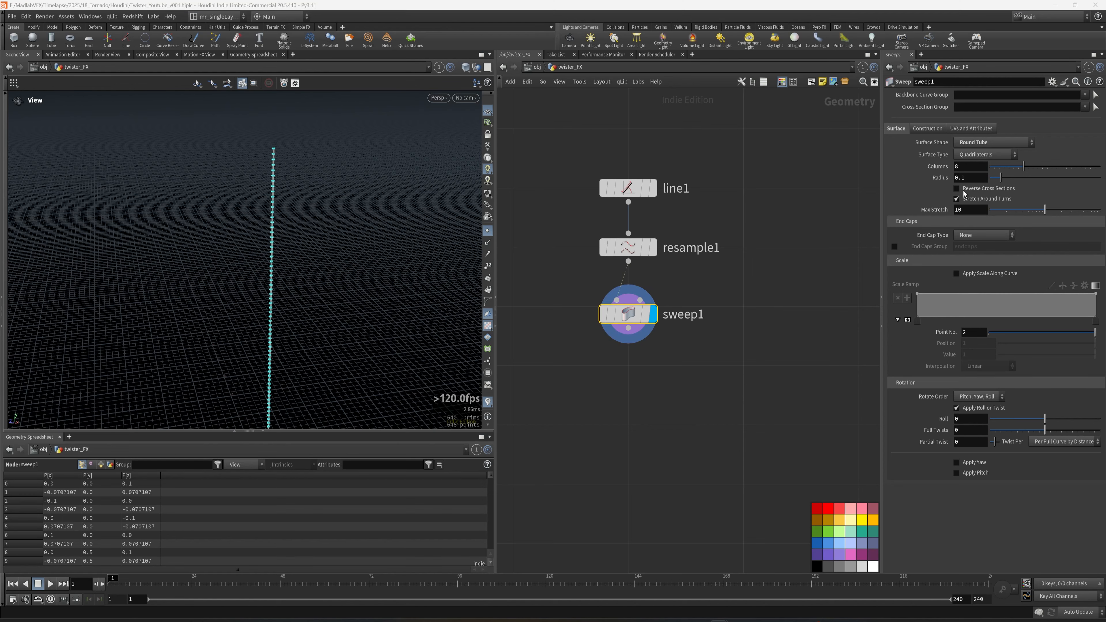
pyautogui.moveTo(964, 178); pyautogui.dragTo(940, 181)
pyautogui.write('4')
pyautogui.press('Return')
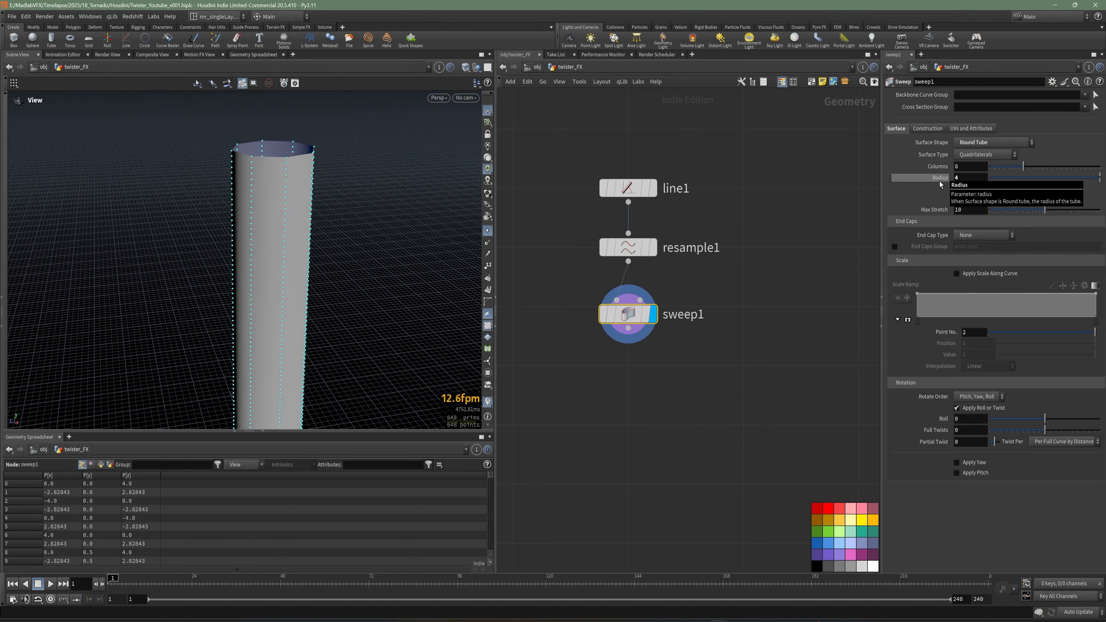
# Set the sweep's end cap type to Single Polygon.
pyautogui.moveTo(422, 271); pyautogui.dragTo(322, 251)
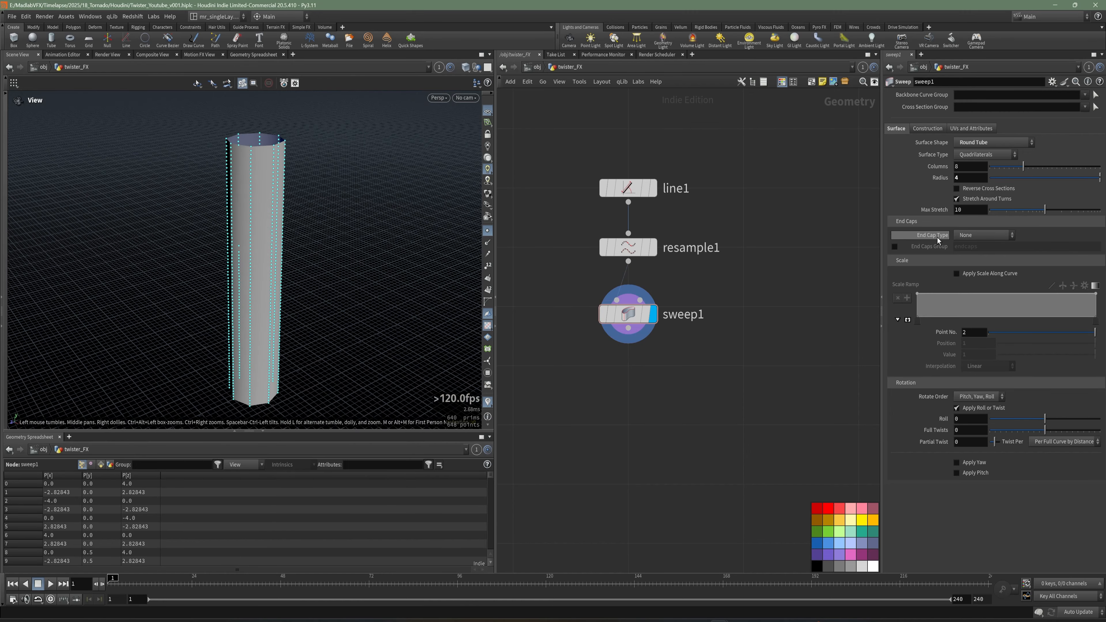
pyautogui.click(975, 235)
pyautogui.click(975, 257)
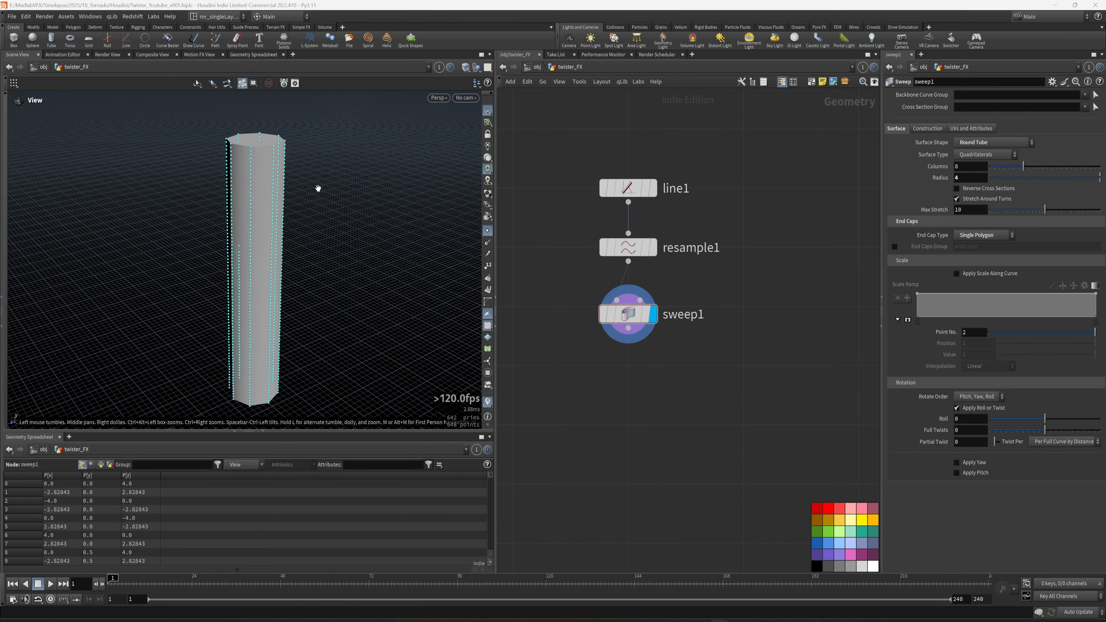
# Set the sweep's columns to 32.
pyautogui.moveTo(229, 214); pyautogui.dragTo(249, 188)
pyautogui.moveTo(250, 188); pyautogui.dragTo(251, 225, button='right')
pyautogui.moveTo(251, 225); pyautogui.dragTo(268, 230)
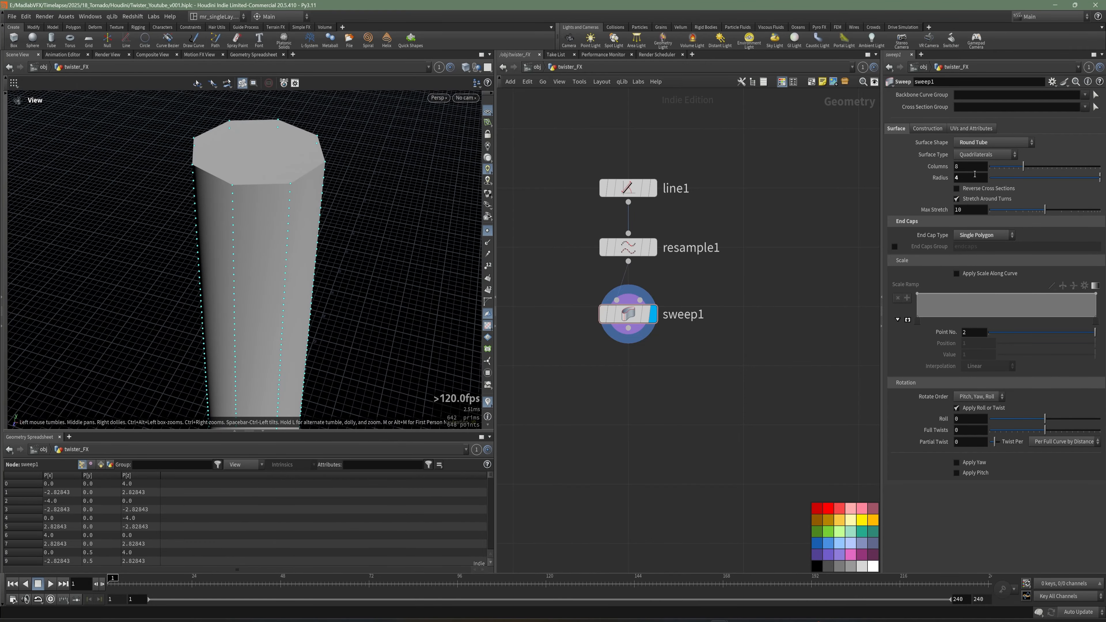
pyautogui.write('32')
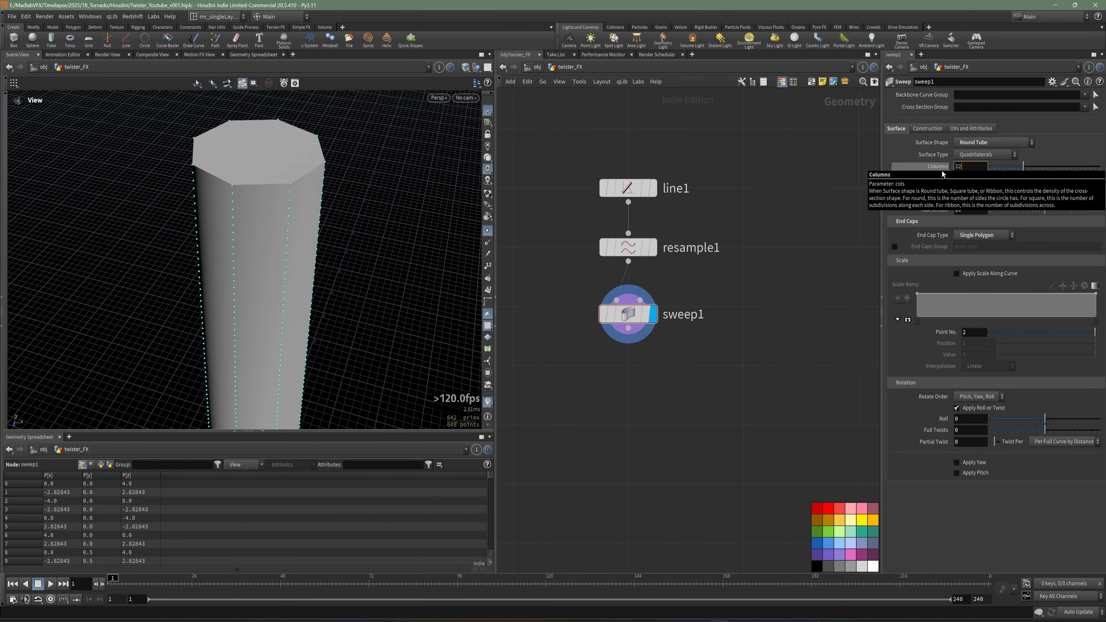
pyautogui.press('Return')
# Add a VDB from Polygons node below the sweep node.
pyautogui.moveTo(291, 301); pyautogui.dragTo(285, 263, button='right')
pyautogui.moveTo(285, 264); pyautogui.dragTo(293, 244, button='middle')
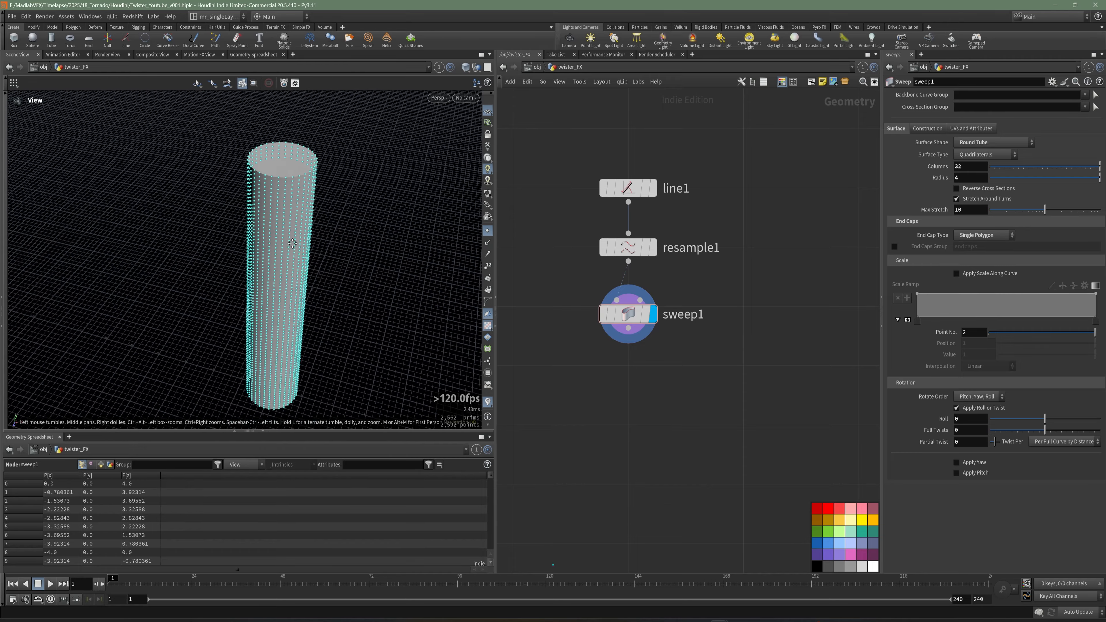
pyautogui.moveTo(292, 243); pyautogui.dragTo(304, 227)
pyautogui.moveTo(731, 384); pyautogui.dragTo(714, 326, button='middle')
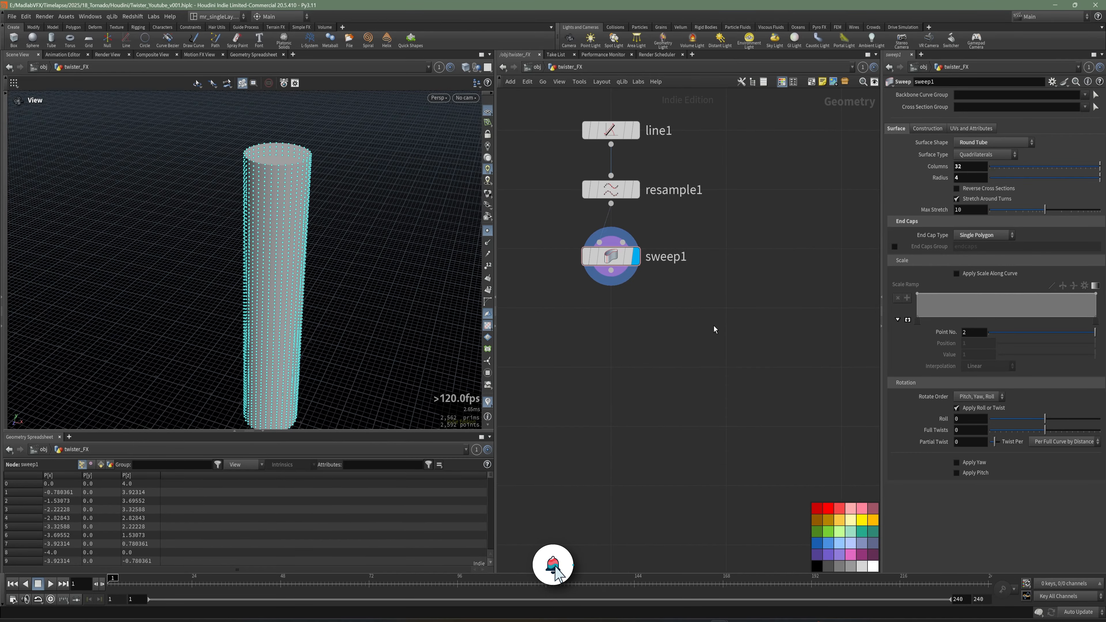
pyautogui.press('Tab')
pyautogui.write('c')
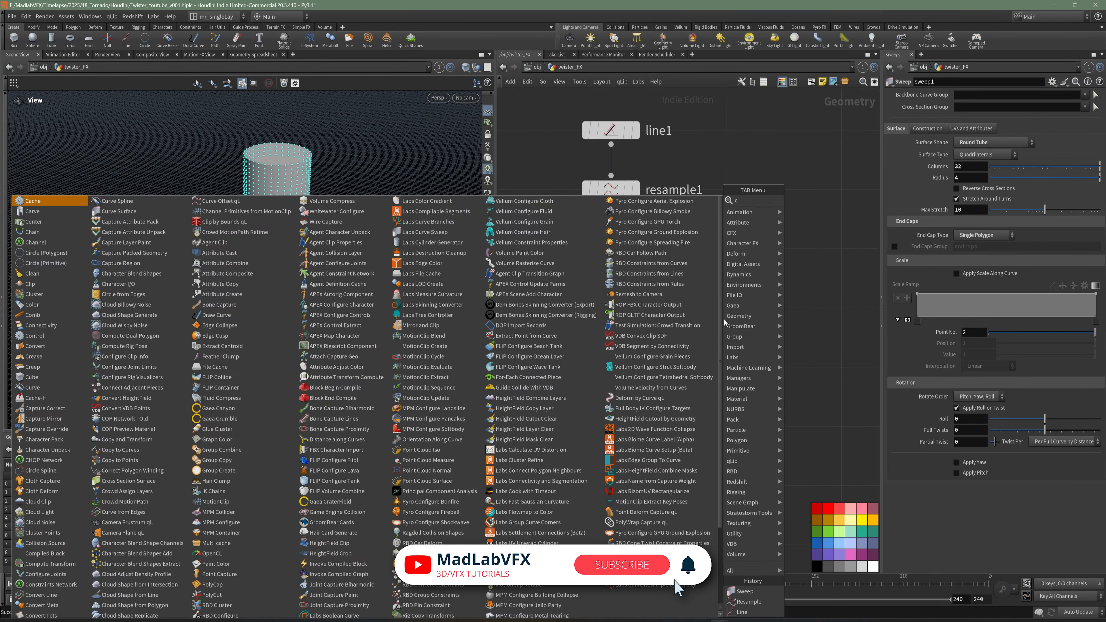
pyautogui.press('BackSpace')
pyautogui.write('vdb from')
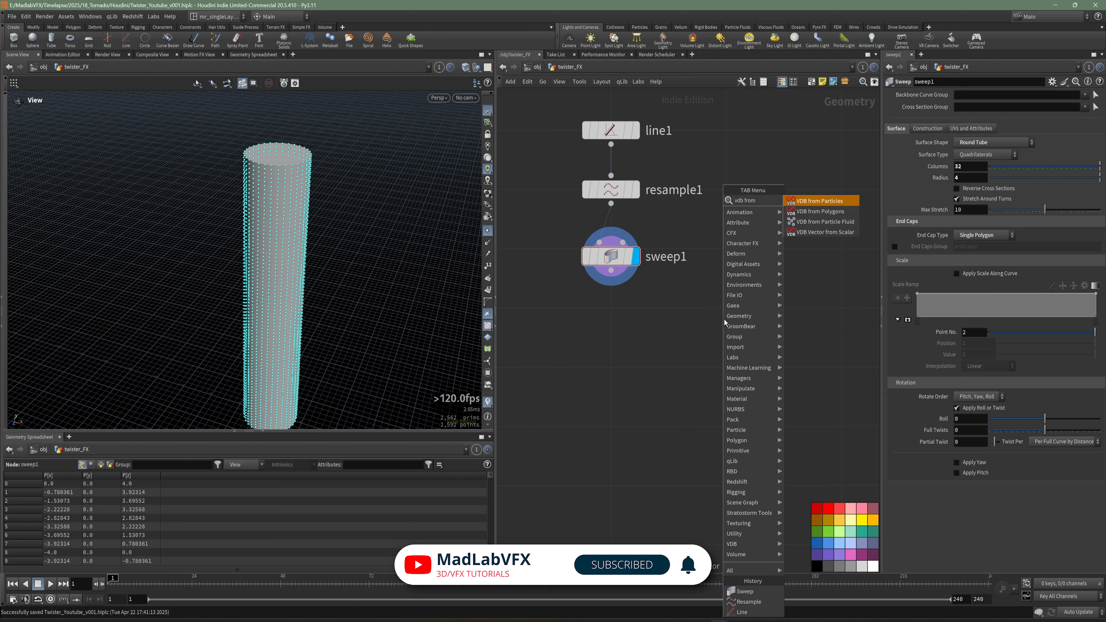
pyautogui.click(820, 211)
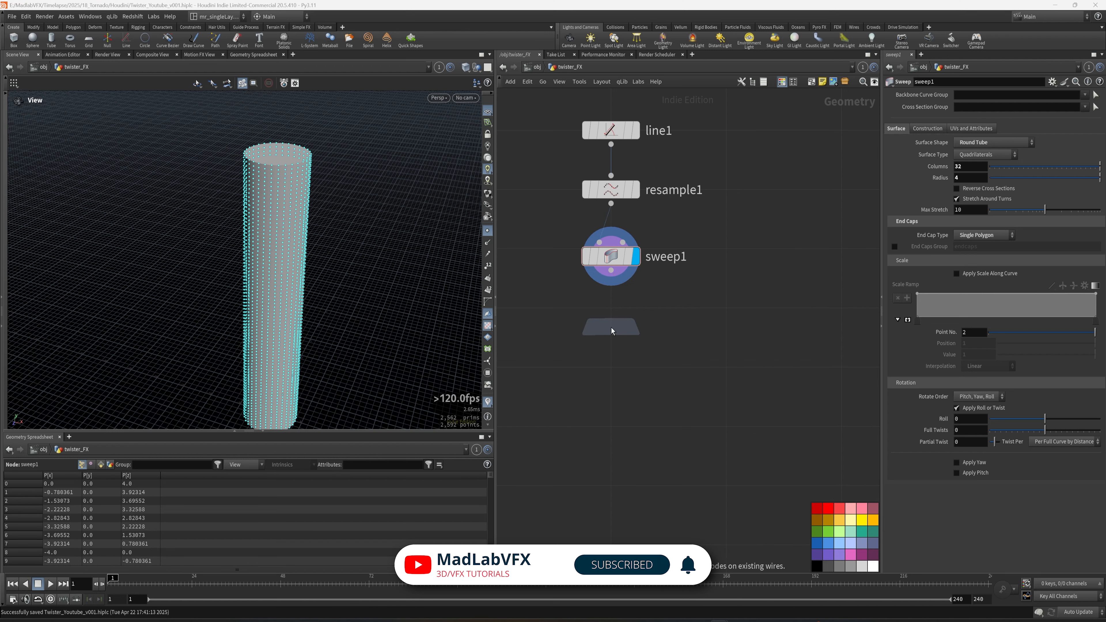
pyautogui.click(612, 332)
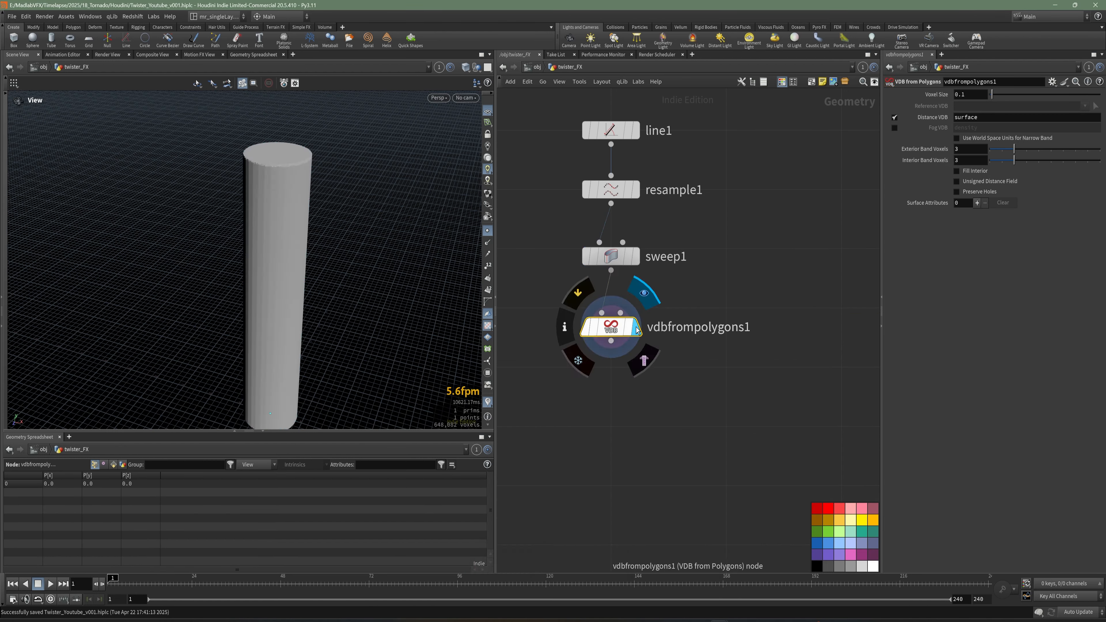
# Switch the VDB from Polygons output from Distance VDB to Fog VDB.
pyautogui.moveTo(261, 215); pyautogui.dragTo(251, 254)
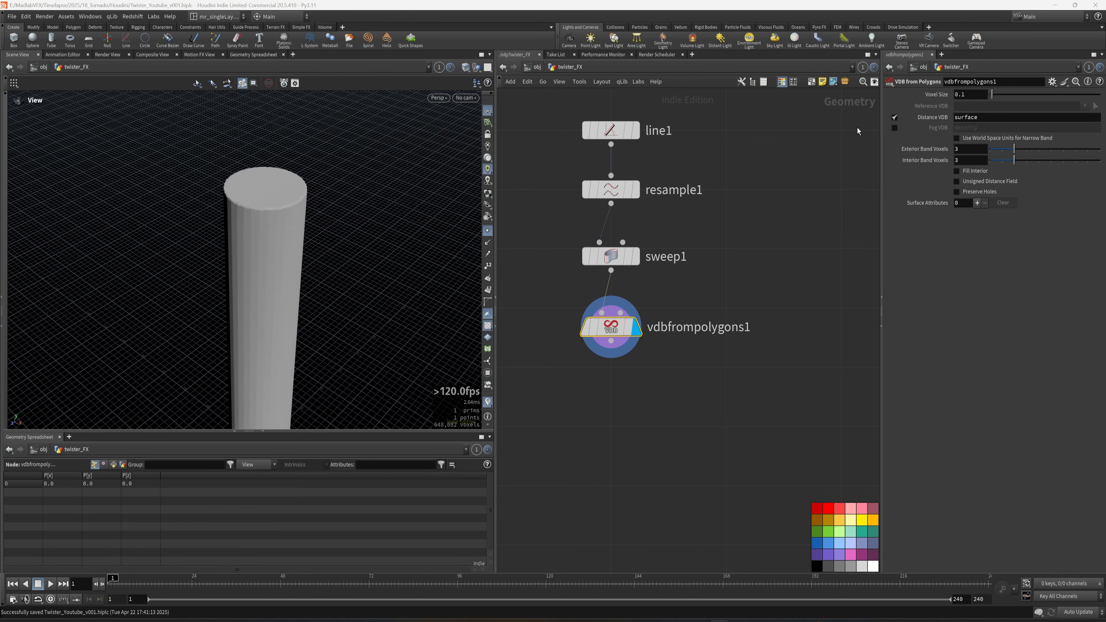
pyautogui.click(894, 117)
pyautogui.click(894, 128)
pyautogui.moveTo(375, 268); pyautogui.dragTo(296, 174)
# Inspect the VDB node's information window, close it, and save the scene file.
pyautogui.moveTo(603, 332)
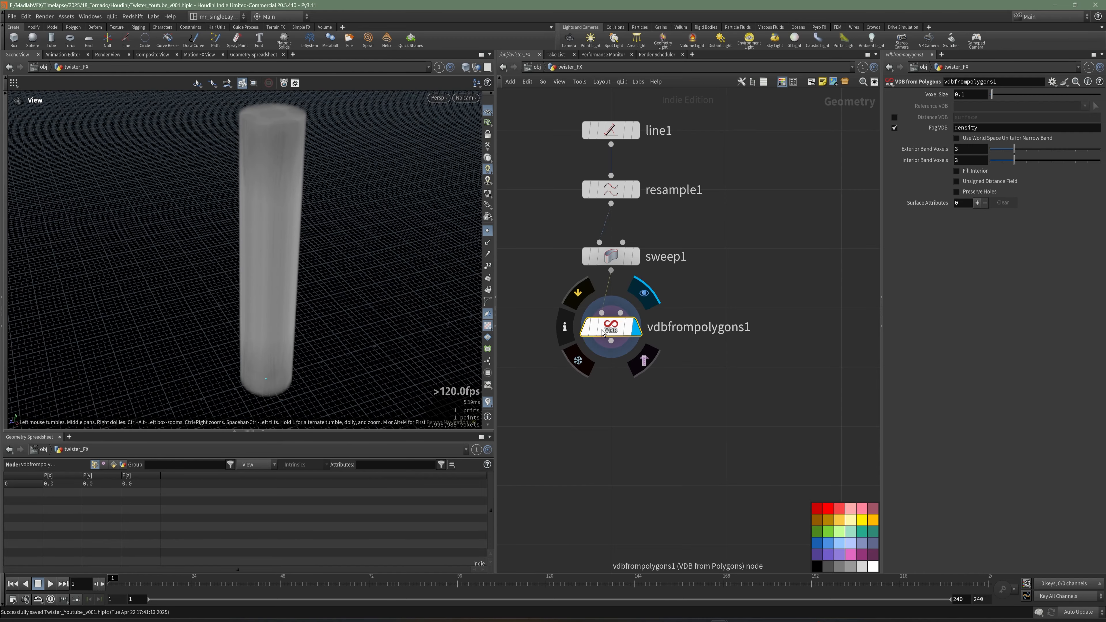
pyautogui.click(564, 327)
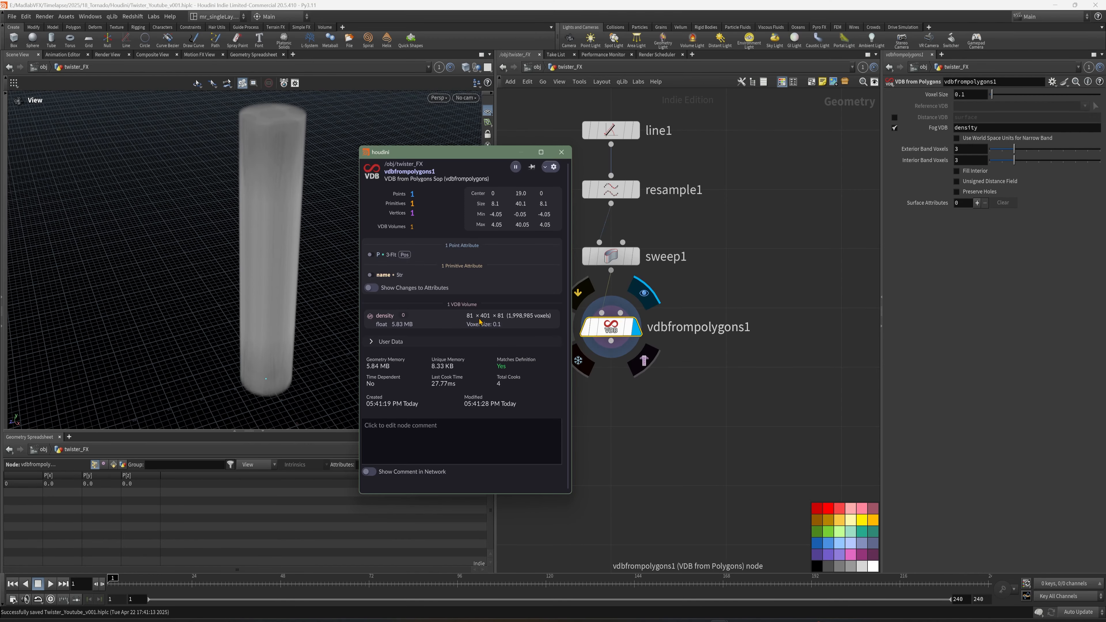
pyautogui.click(562, 152)
pyautogui.moveTo(661, 379); pyautogui.dragTo(665, 364, button='middle')
pyautogui.hotkey('ctrl', 's')
# Add a POP Network node below the VDB from Polygons node.
pyautogui.moveTo(331, 293); pyautogui.dragTo(279, 289)
pyautogui.press('Tab')
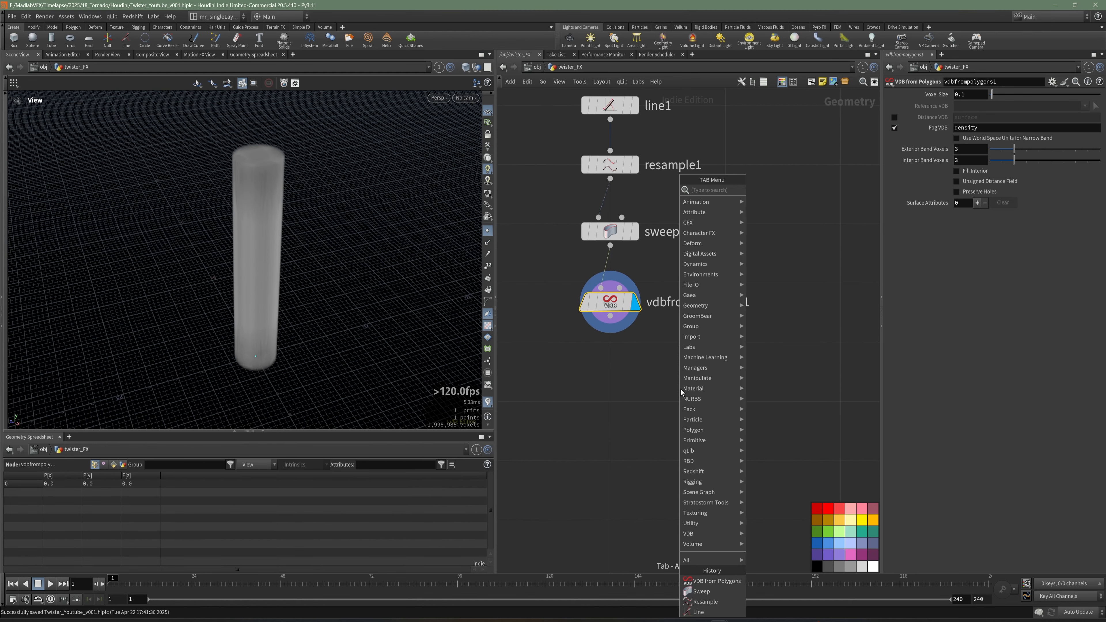
pyautogui.write('pop')
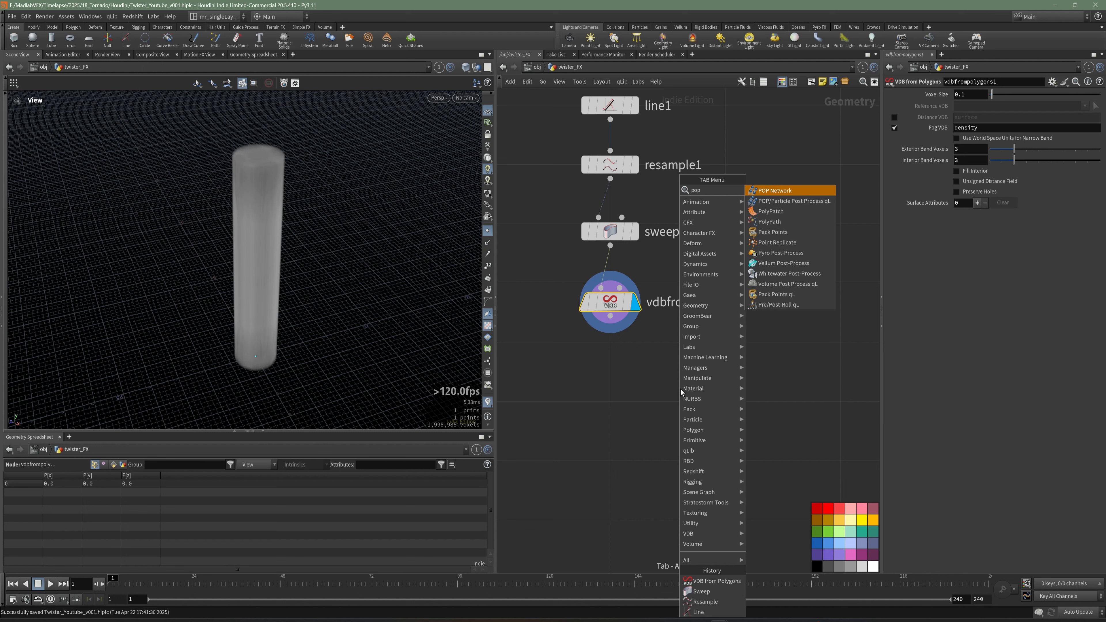
pyautogui.click(775, 192)
pyautogui.click(601, 412)
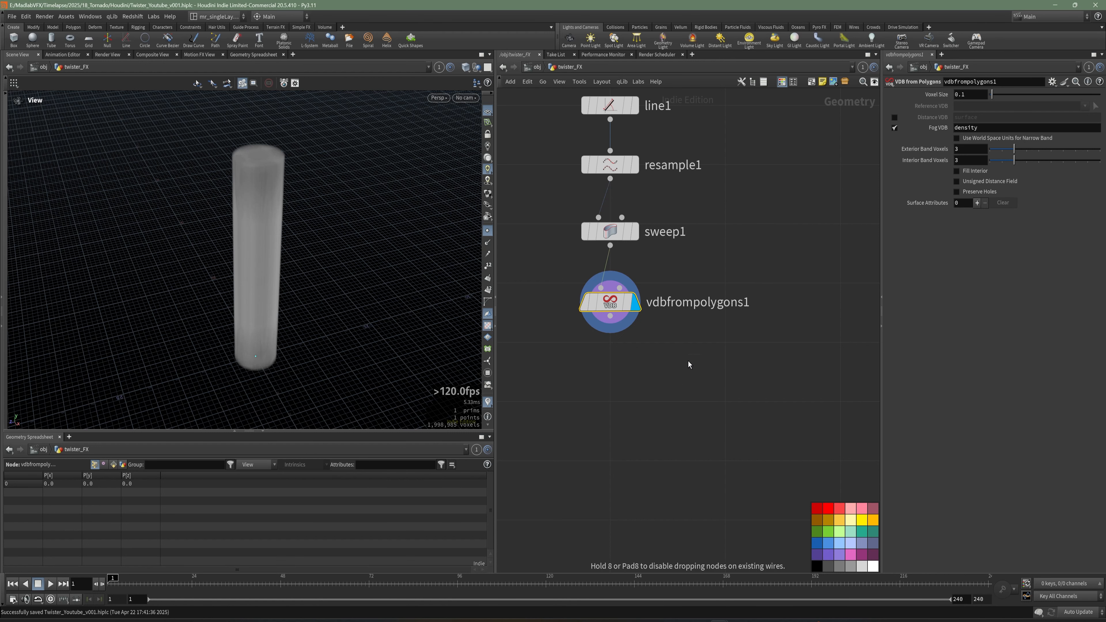
# Rename the POP Network node to twister_particles_sim.
pyautogui.click(666, 394)
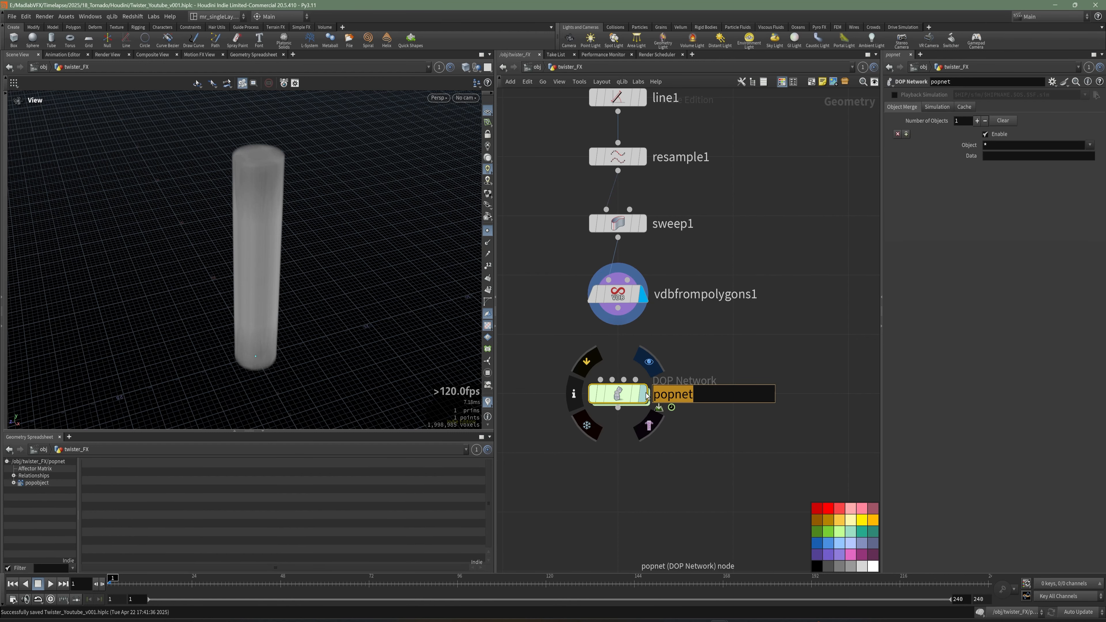
pyautogui.write('ts')
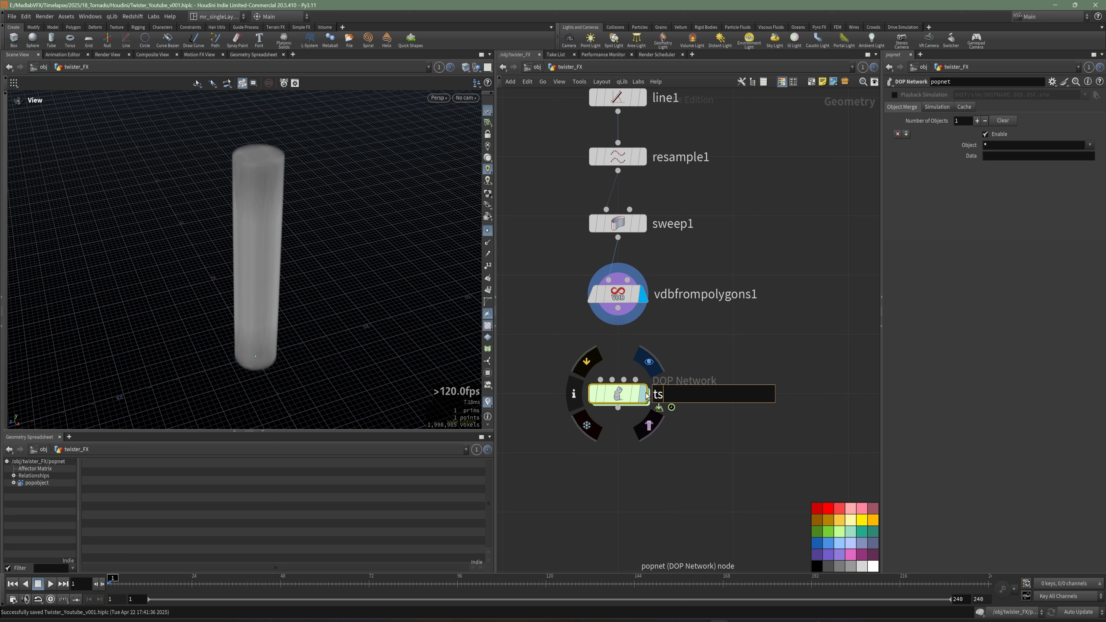
pyautogui.write('wister')
pyautogui.press('BackSpace')
pyautogui.press('BackSpace')
pyautogui.press('BackSpace')
pyautogui.write('ter_oa')
pyautogui.press('BackSpace')
pyautogui.press('BackSpace')
pyautogui.write('particles_sim')
pyautogui.press('Return')
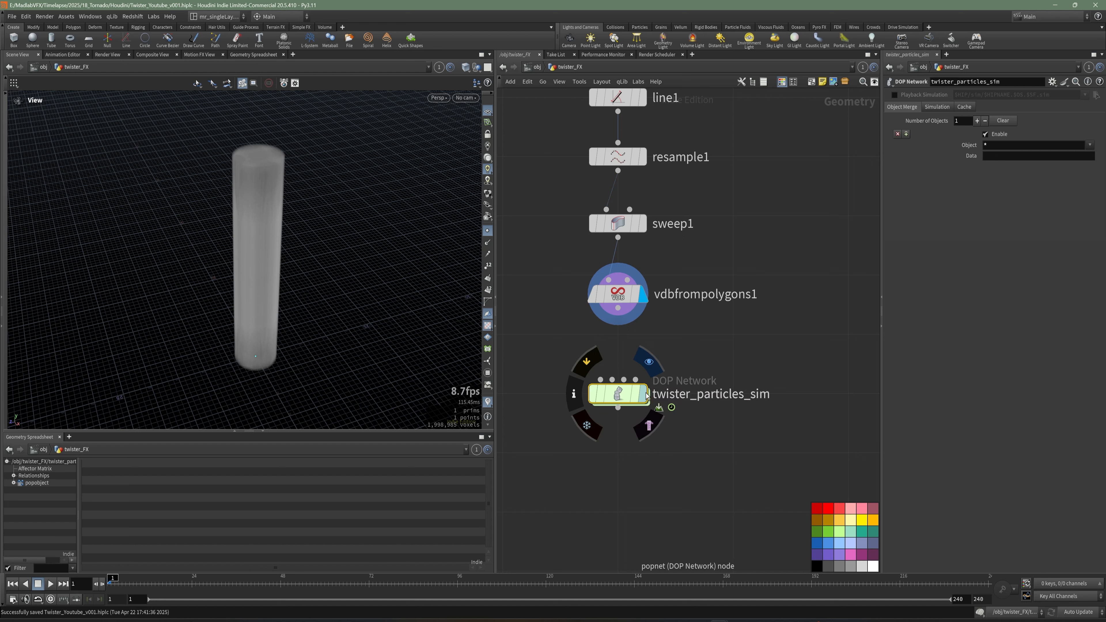
# Wire the VDB from Polygons node into the POP network and set the network as the display node.
pyautogui.click(618, 309)
pyautogui.click(584, 369)
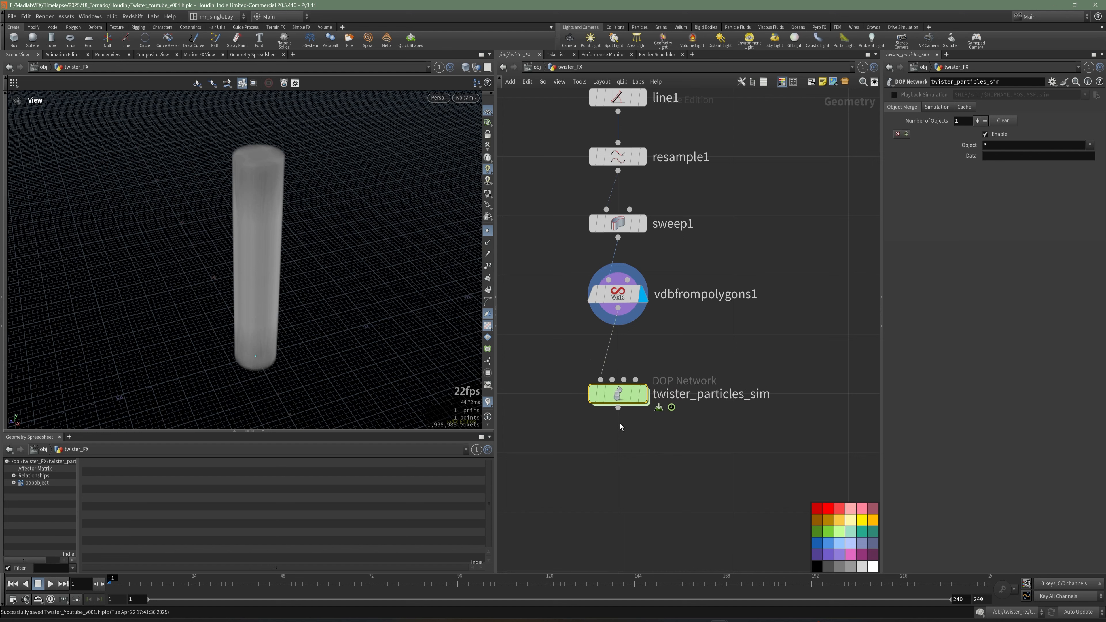
pyautogui.click(644, 395)
# Inside the POP network, set source_first_input's birth life expectancy to 4.
pyautogui.doubleClick(619, 397)
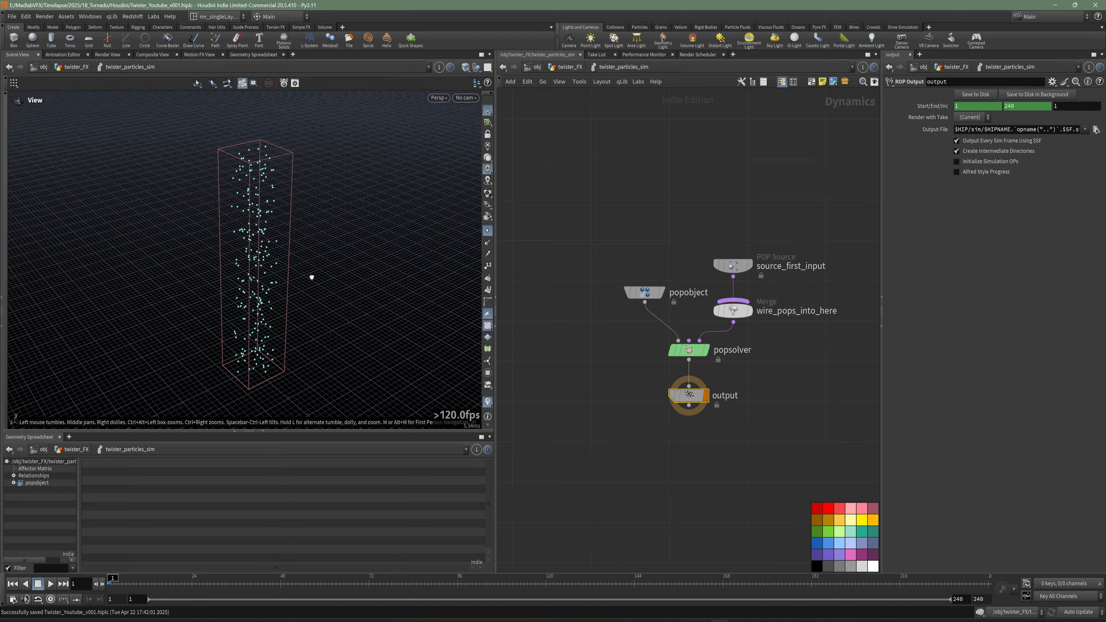
pyautogui.moveTo(312, 277); pyautogui.dragTo(291, 260)
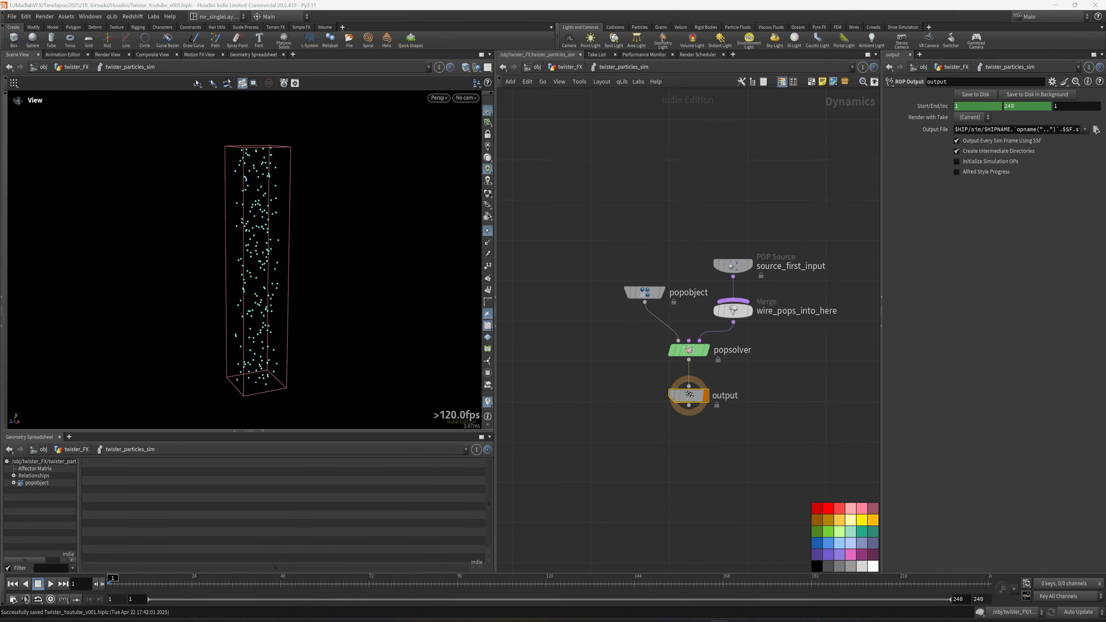
pyautogui.moveTo(284, 240); pyautogui.dragTo(287, 265)
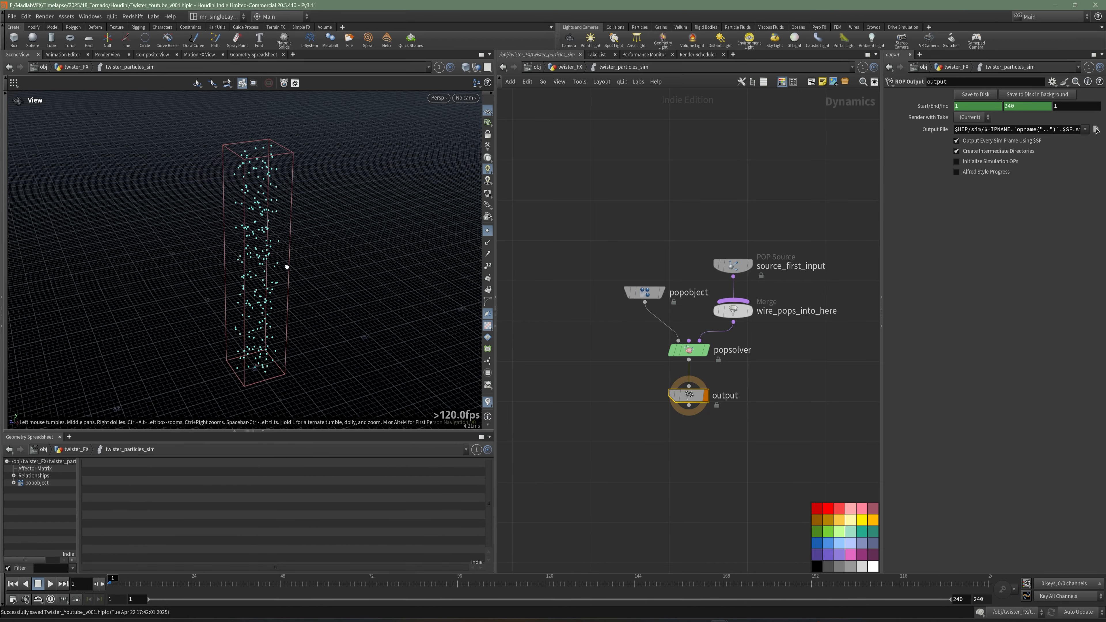
pyautogui.moveTo(822, 306); pyautogui.dragTo(751, 296, button='middle')
pyautogui.click(803, 282)
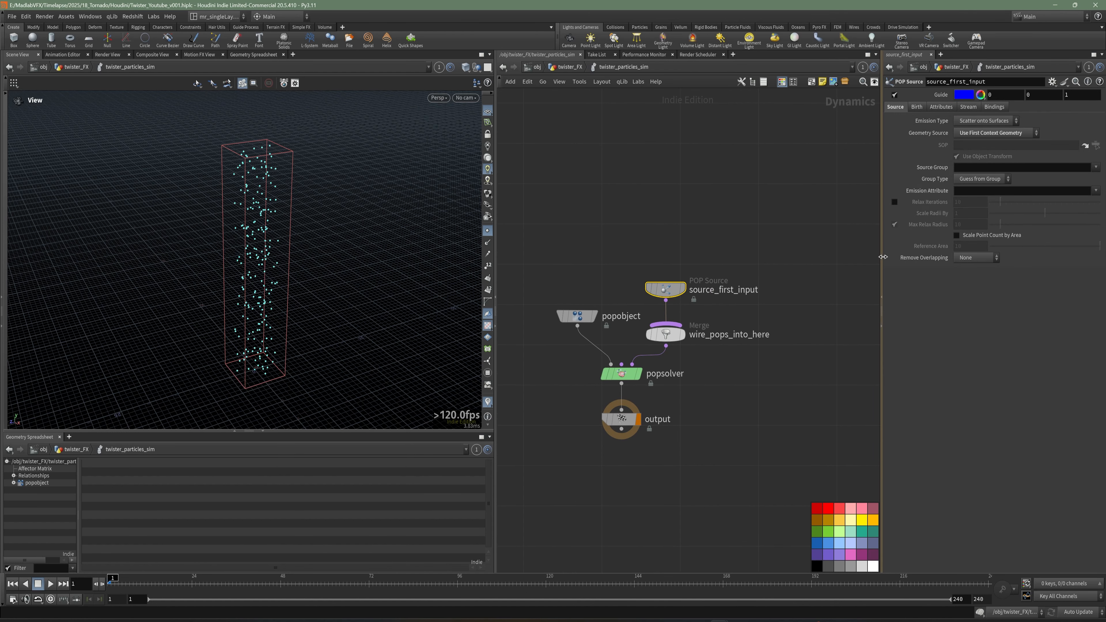
pyautogui.moveTo(881, 305); pyautogui.dragTo(801, 305)
pyautogui.click(841, 107)
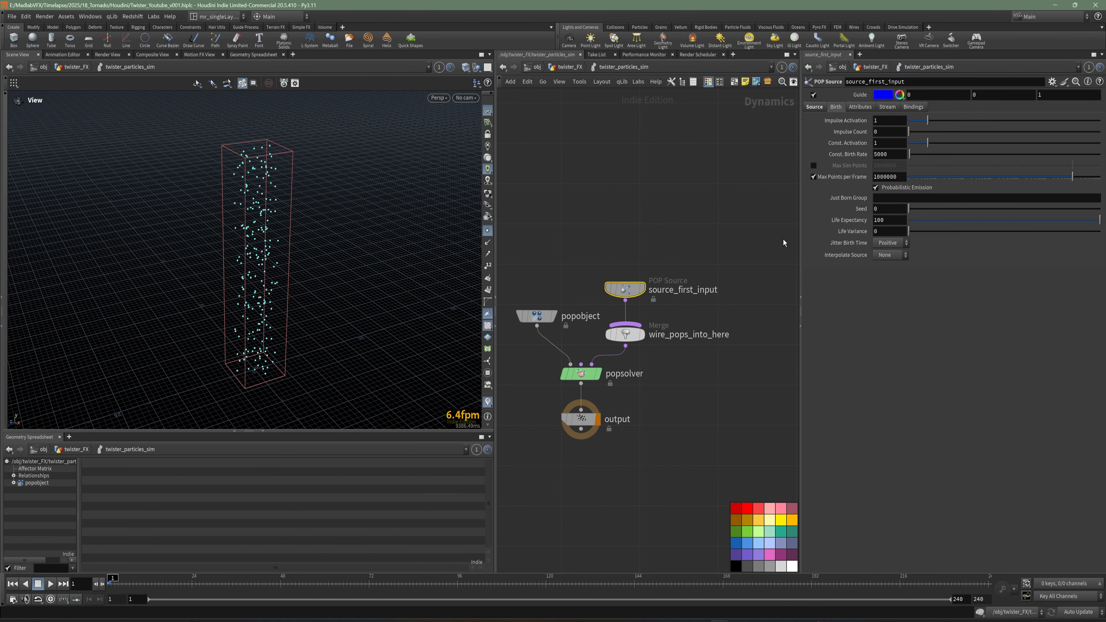
pyautogui.click(903, 222)
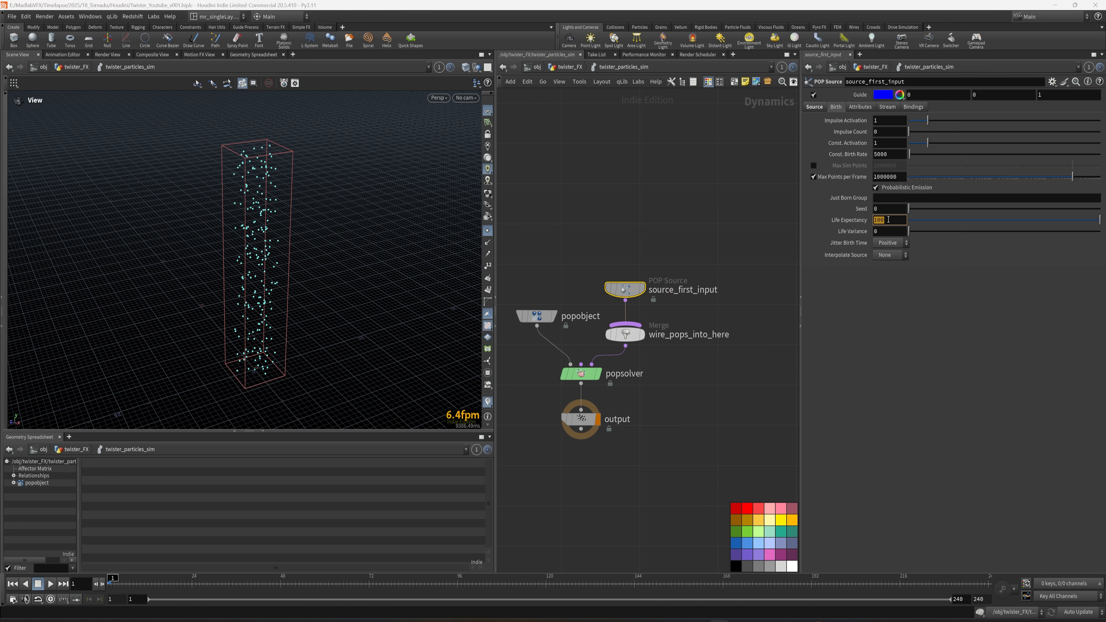
pyautogui.write('4')
pyautogui.press('Return')
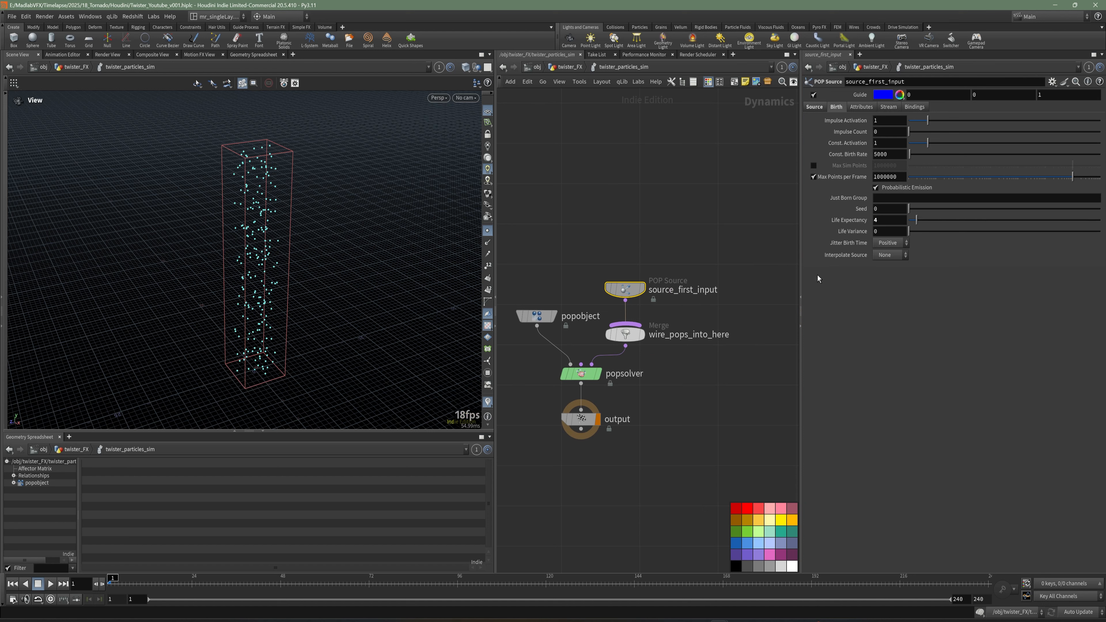
# Set the source's life variance to 1 and its constant birth rate to 25000.
pyautogui.click(887, 231)
pyautogui.write('1')
pyautogui.press('Return')
pyautogui.click(904, 156)
pyautogui.press('Return')
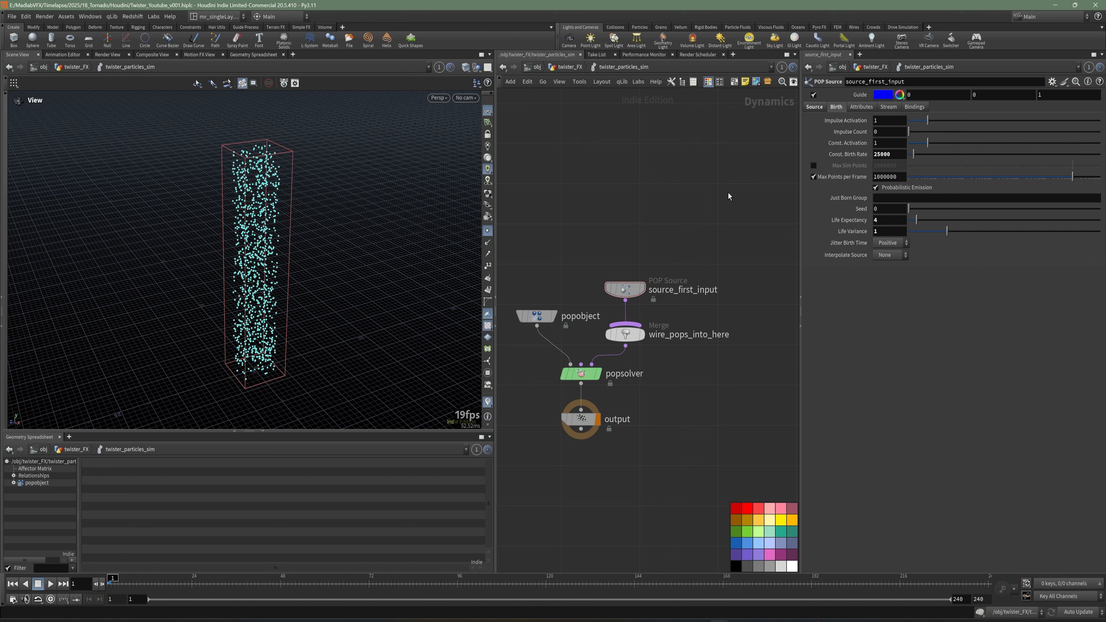
# Save the scene file and return up to the twister_FX geometry network.
pyautogui.moveTo(647, 230); pyautogui.dragTo(672, 213, button='middle')
pyautogui.hotkey('ctrl', 's')
pyautogui.moveTo(660, 270); pyautogui.dragTo(661, 204)
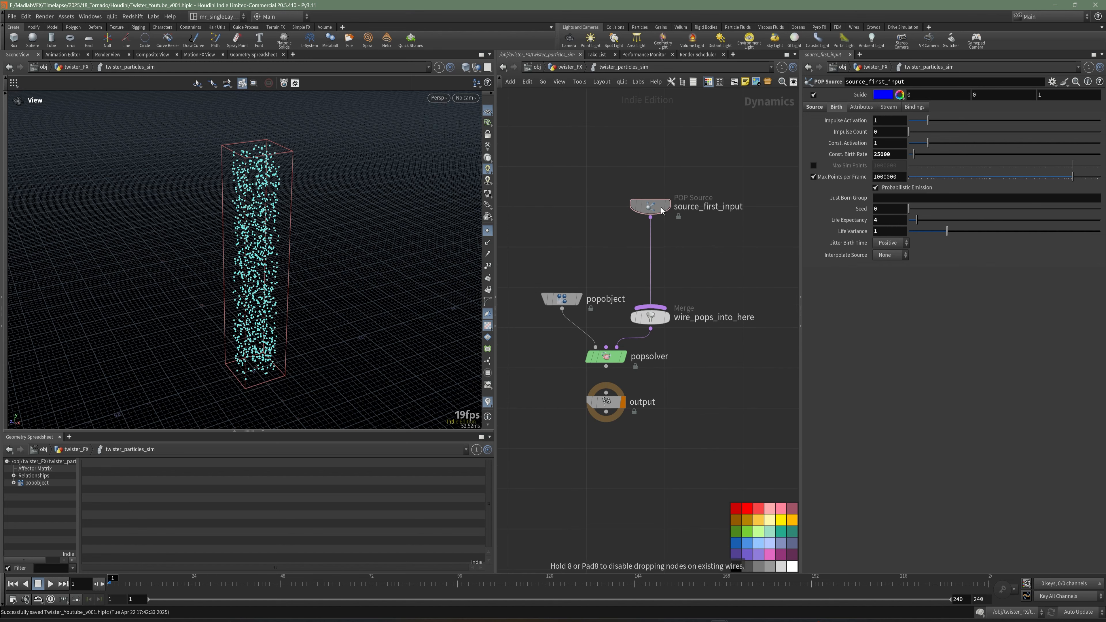
pyautogui.moveTo(673, 252); pyautogui.dragTo(678, 246, button='middle')
pyautogui.press('u')
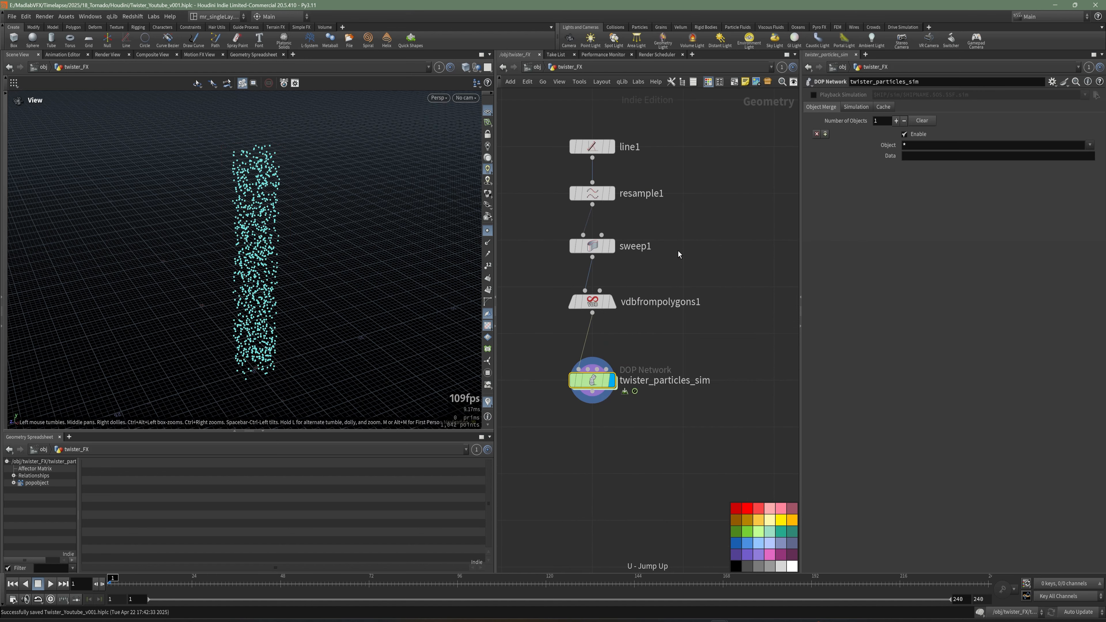
# Add a File Cache node below the twister_particles_sim DOP network.
pyautogui.moveTo(323, 262); pyautogui.dragTo(336, 267)
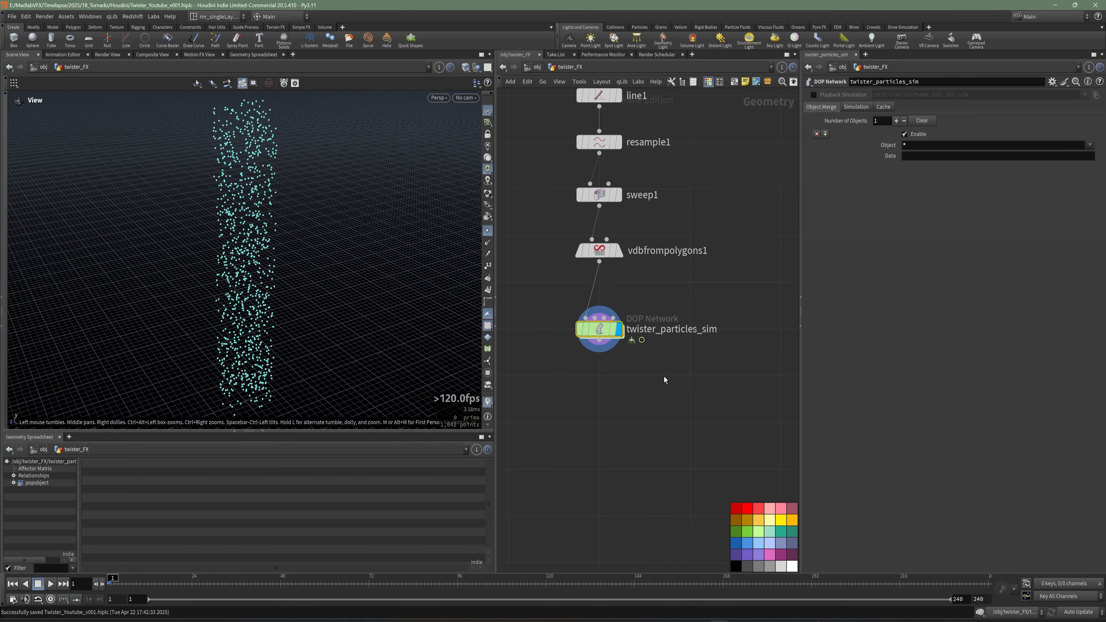
pyautogui.press('Tab')
pyautogui.write('fi')
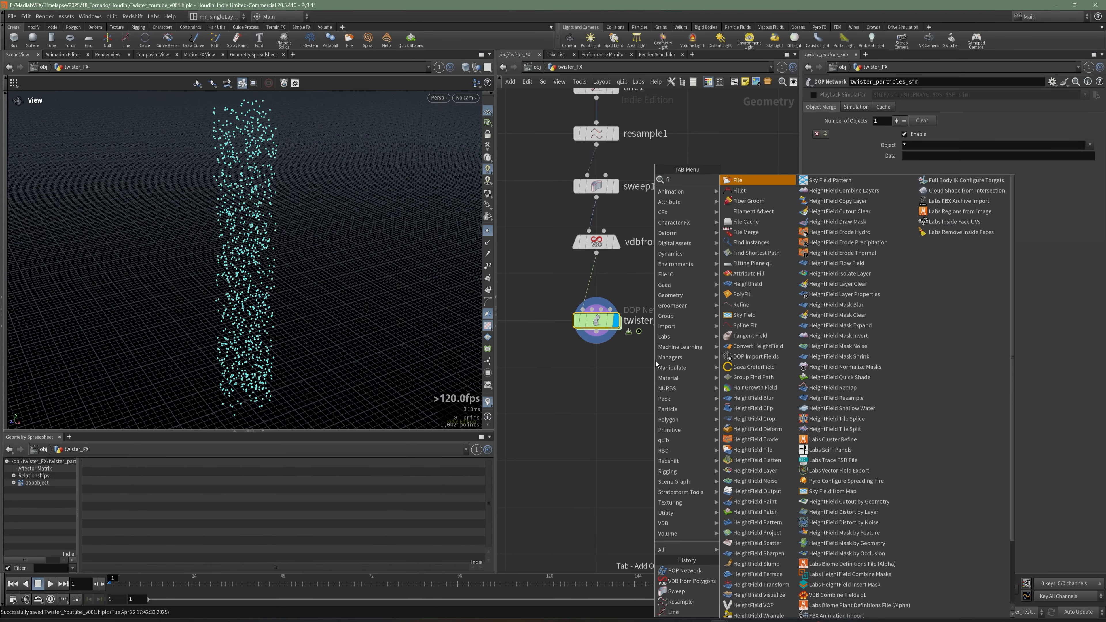
pyautogui.press('Escape')
pyautogui.press('Tab')
pyautogui.write('file')
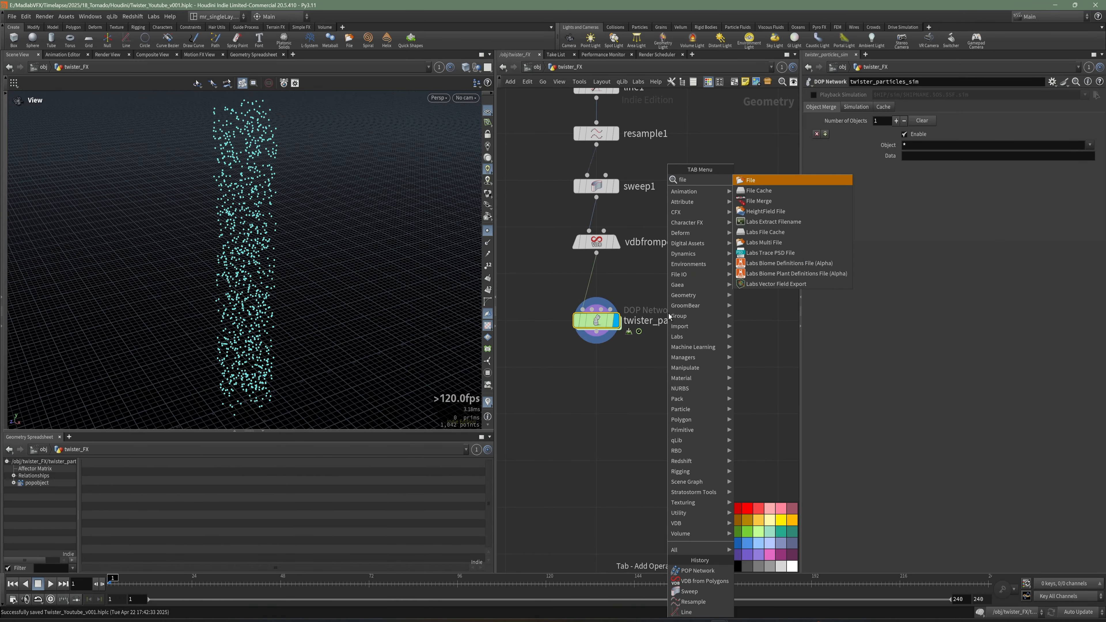
pyautogui.click(754, 189)
pyautogui.click(602, 391)
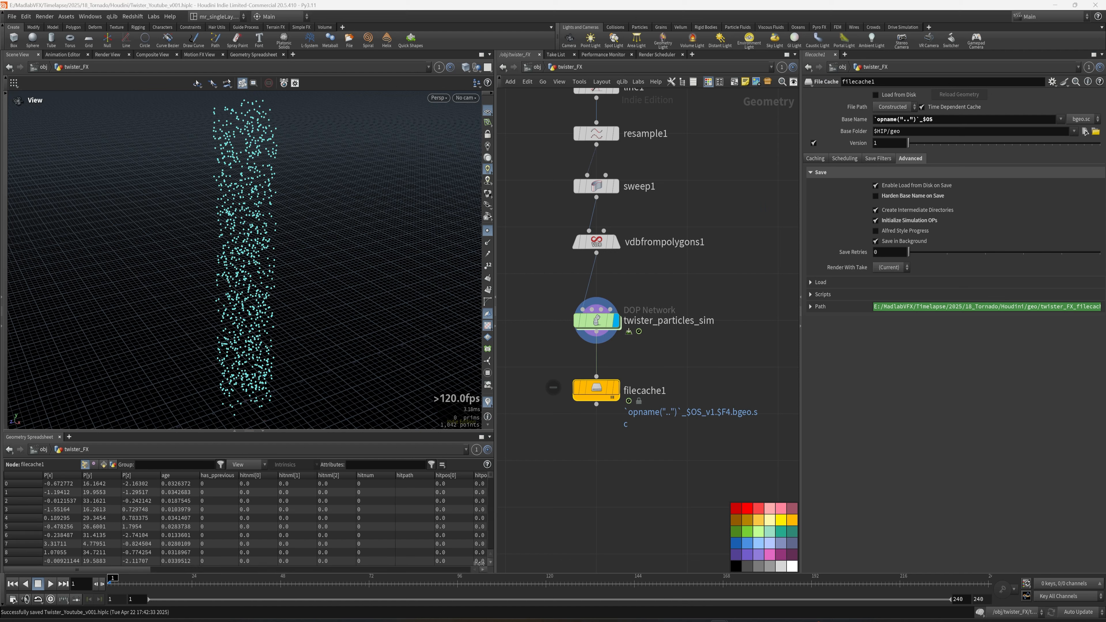
# Move the File Cache node lower and rename it cache_particles_twister.
pyautogui.moveTo(702, 407); pyautogui.dragTo(698, 345, button='middle')
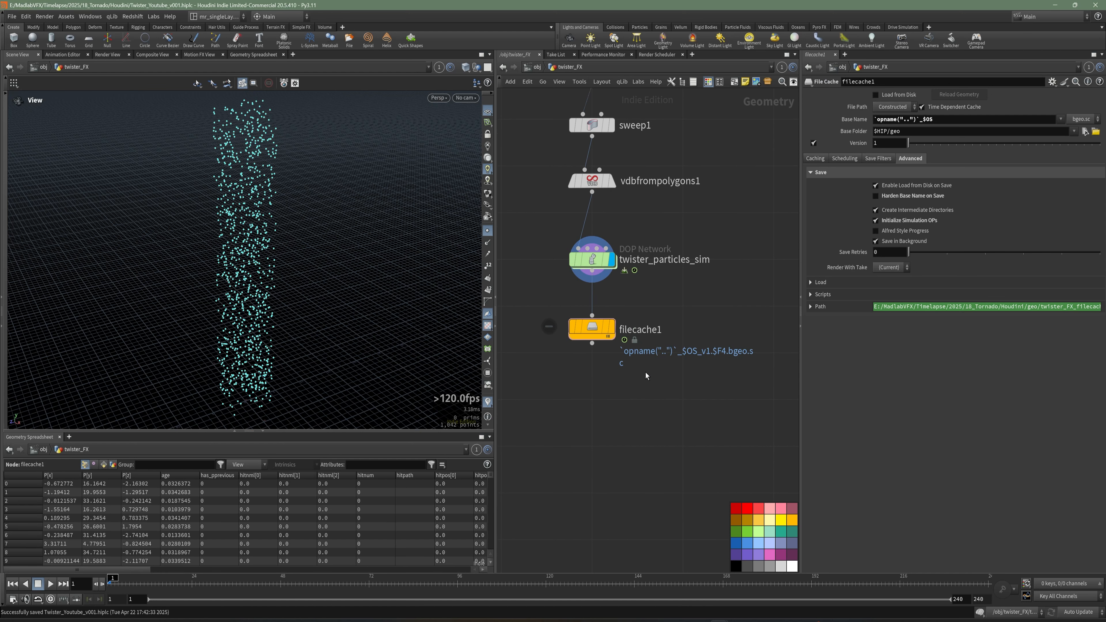
pyautogui.moveTo(595, 327); pyautogui.dragTo(597, 403)
pyautogui.click(663, 400)
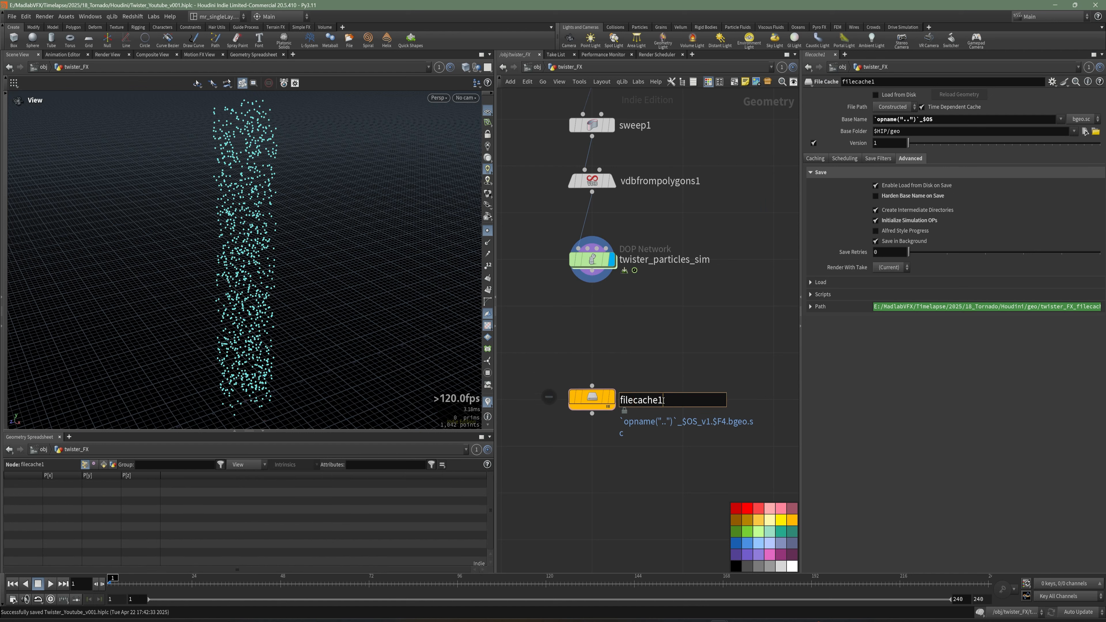
pyautogui.moveTo(665, 400); pyautogui.dragTo(577, 401)
pyautogui.write('cache')
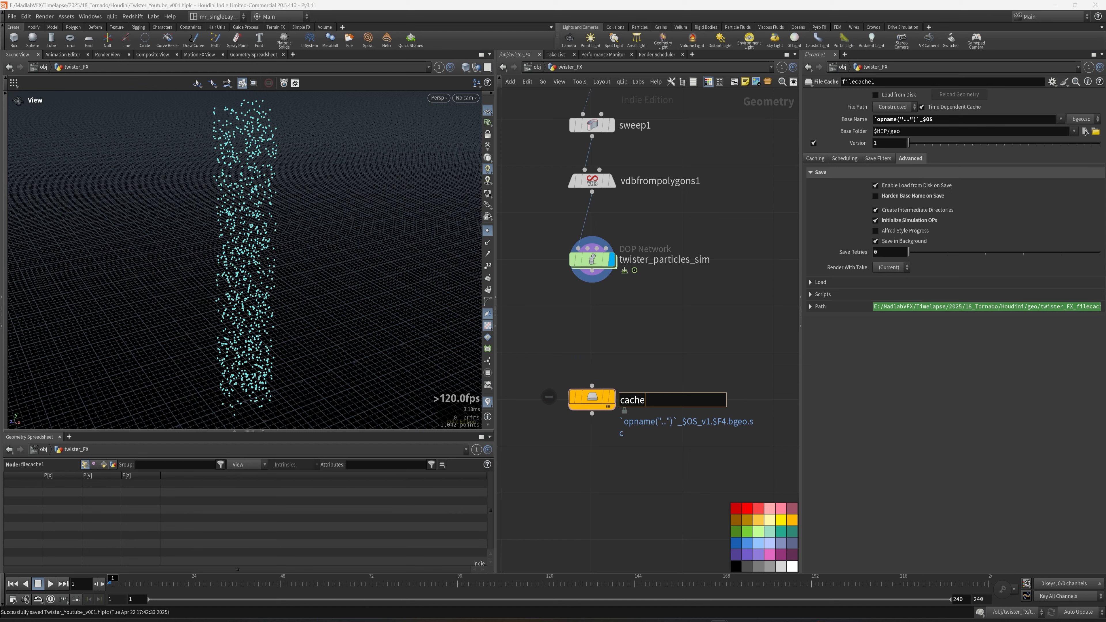
pyautogui.click(659, 400)
pyautogui.doubleClick(652, 404)
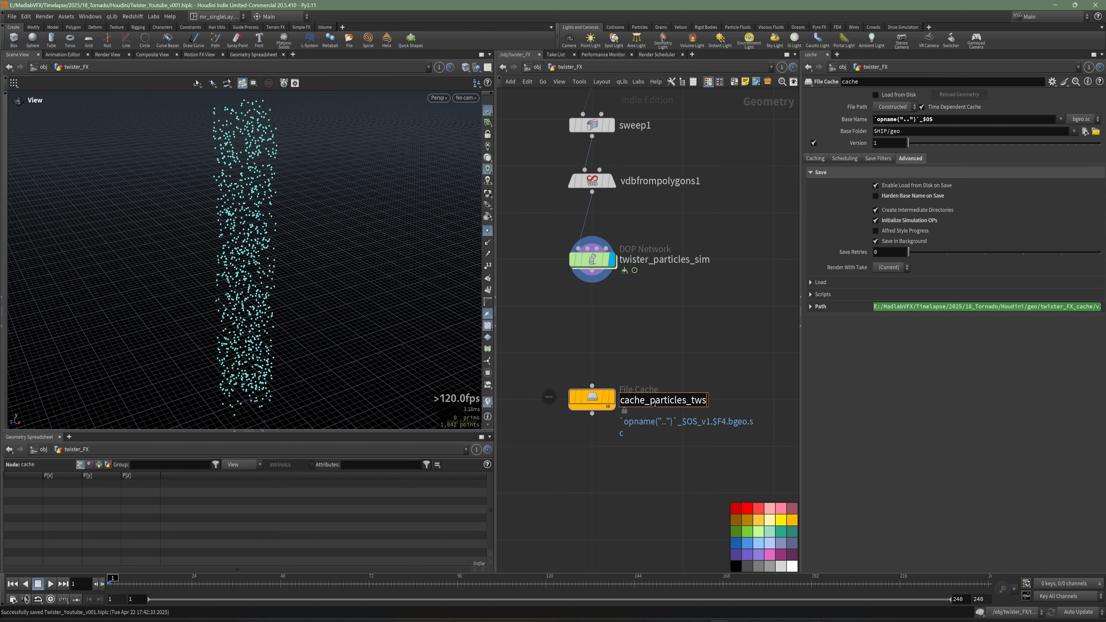
pyautogui.write('_particles_twister')
pyautogui.press('Return')
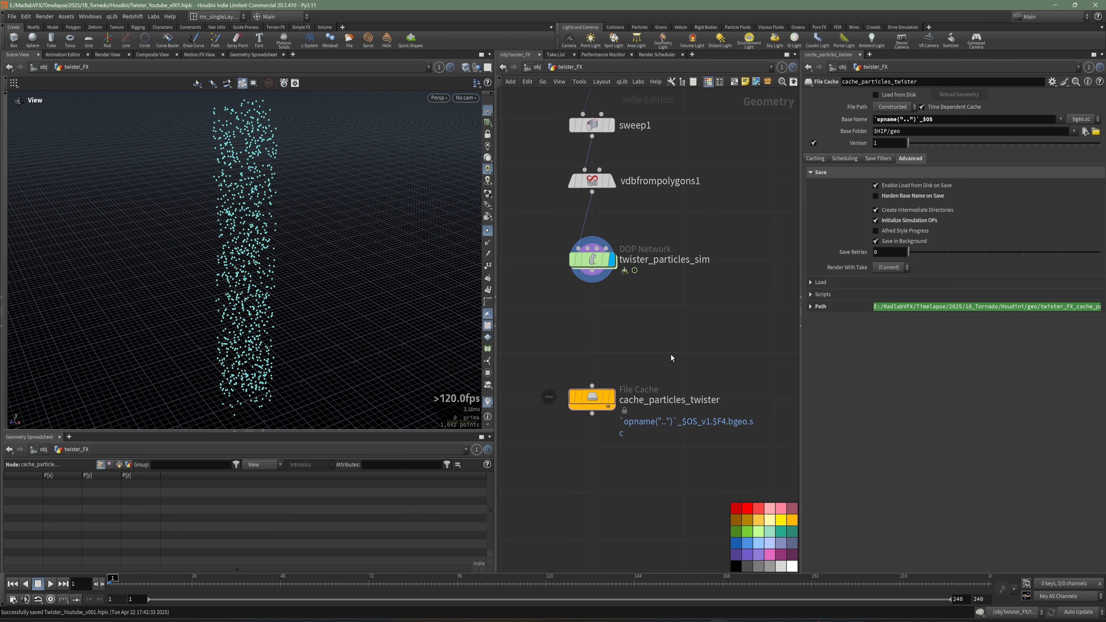
# Add a DOP Import Fields node between the DOP network and the cache node.
pyautogui.scroll(2, 631, 318)
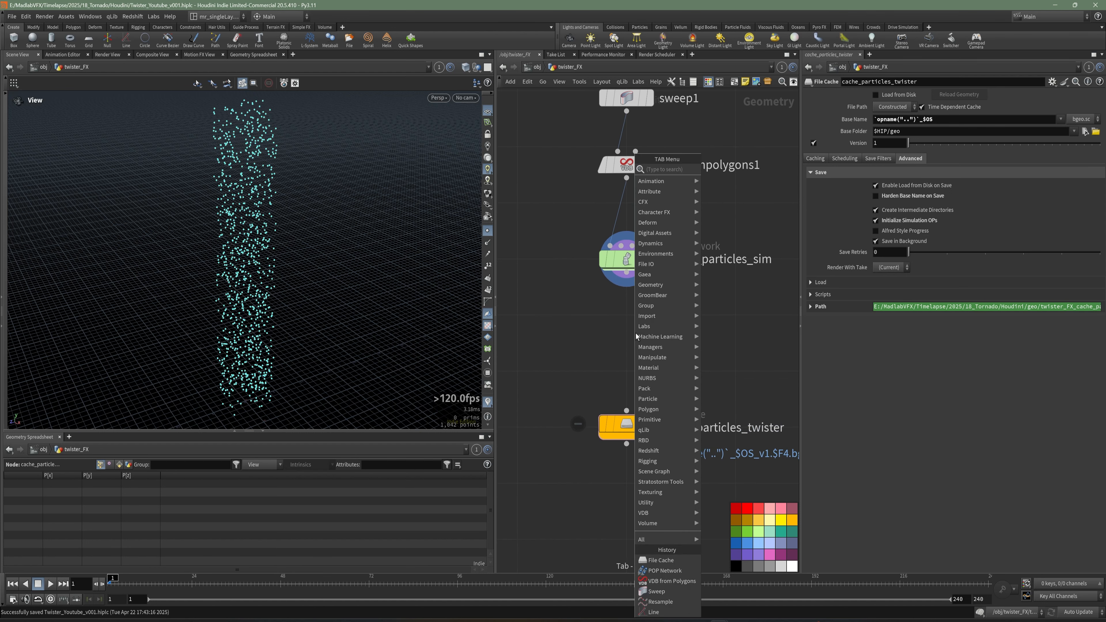
pyautogui.press('Tab')
pyautogui.write('dop')
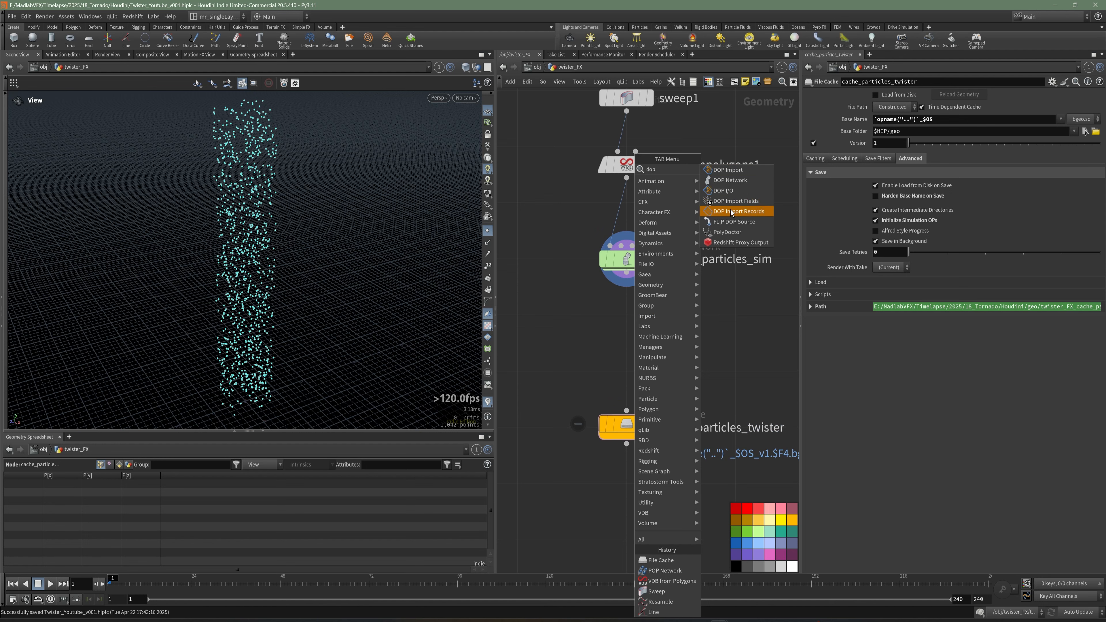
pyautogui.click(724, 203)
pyautogui.click(627, 331)
pyautogui.click(627, 260)
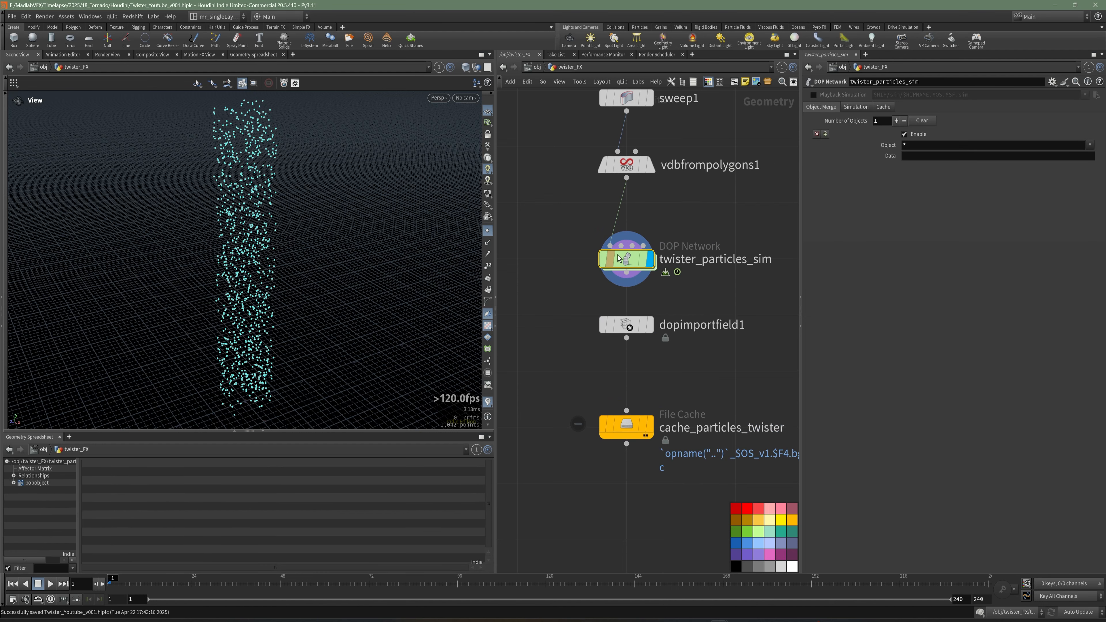
pyautogui.click(649, 326)
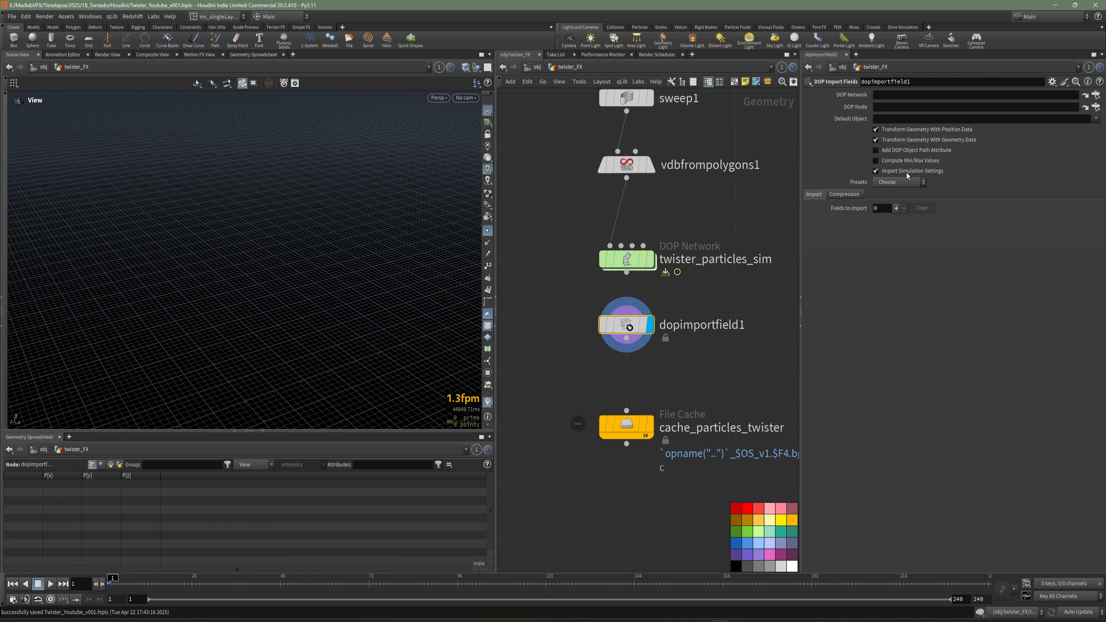
# Set the import's DOP Network to /obj/twister_FX/twister_particles_sim and its DOP Node to popobject.
pyautogui.moveTo(692, 290); pyautogui.dragTo(684, 290, button='middle')
pyautogui.moveTo(699, 287)
pyautogui.mouseDown()
pyautogui.moveTo(605, 248)
pyautogui.moveTo(697, 298)
pyautogui.mouseUp()
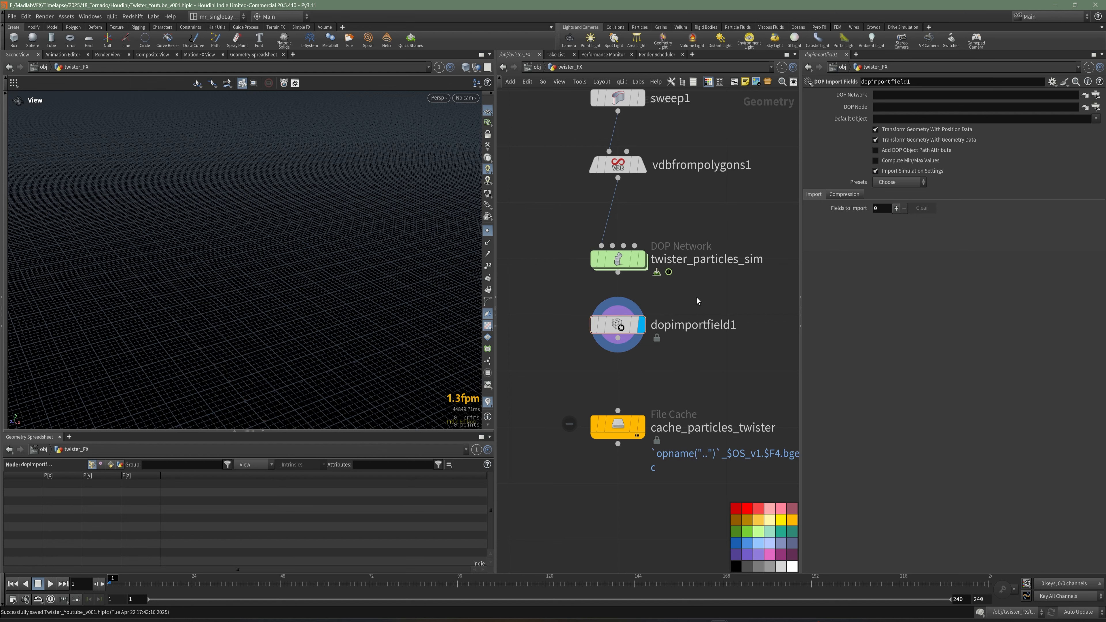
pyautogui.click(1096, 95)
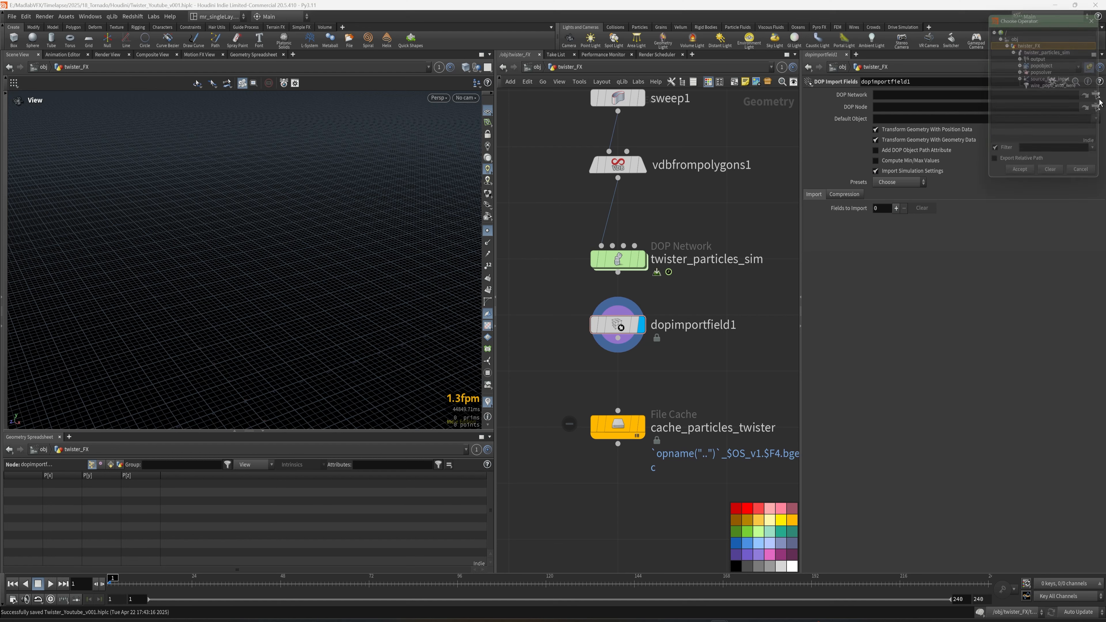
pyautogui.click(1013, 50)
pyautogui.click(1040, 65)
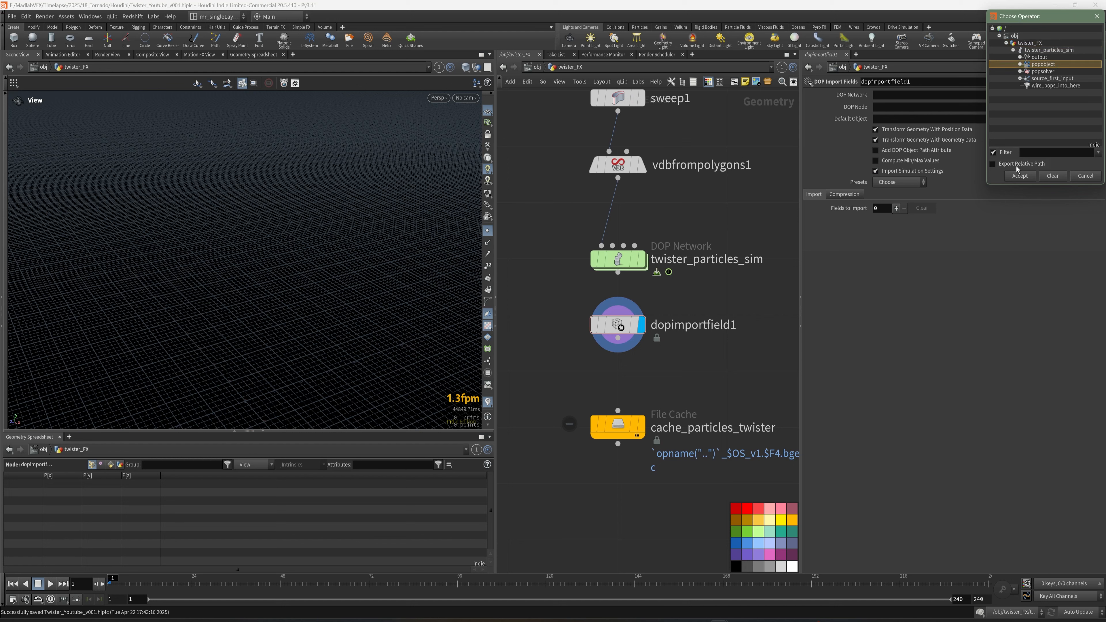
pyautogui.click(1018, 176)
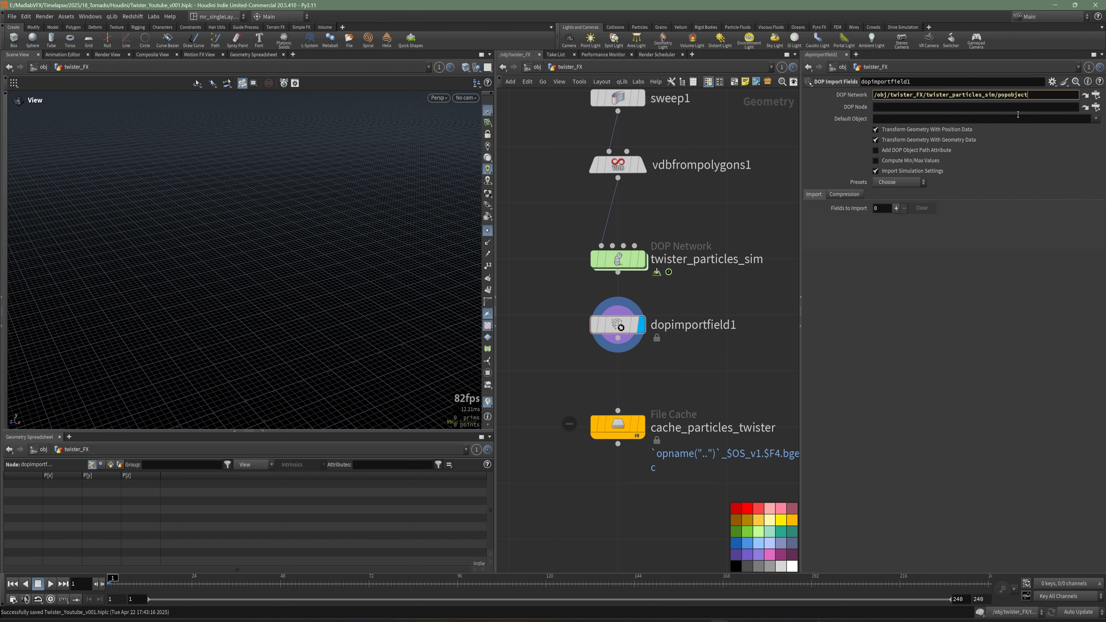
pyautogui.hotkey('ctrl', 'shift', 'Left')
pyautogui.hotkey('ctrl', 'c')
pyautogui.press('BackSpace')
pyautogui.press('BackSpace')
pyautogui.press('Return')
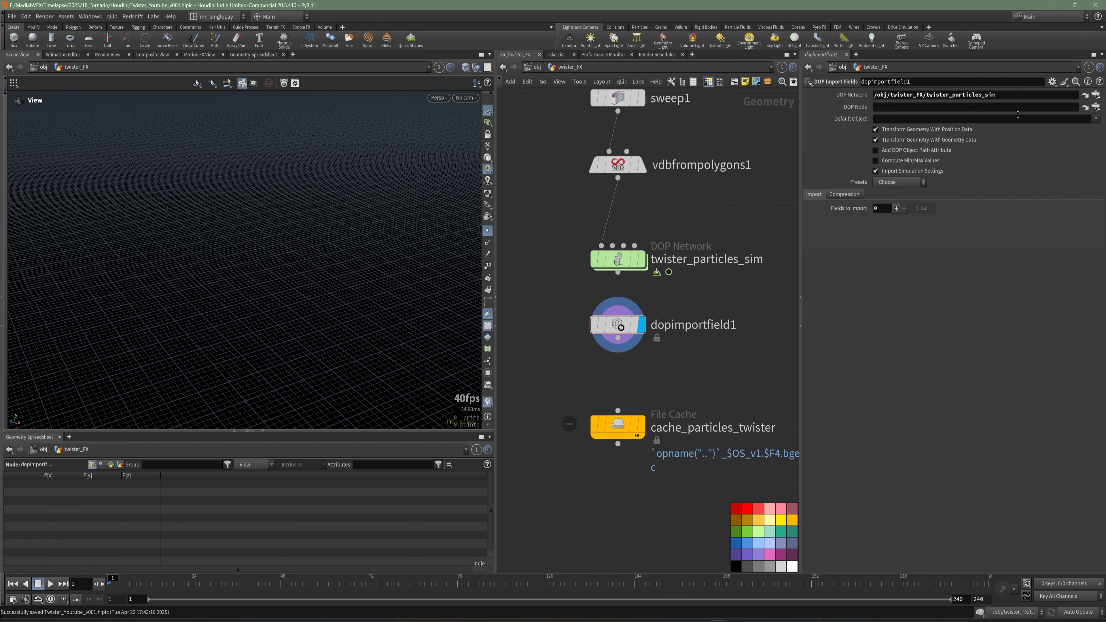
pyautogui.click(904, 105)
pyautogui.hotkey('ctrl', 'v')
pyautogui.press('Return')
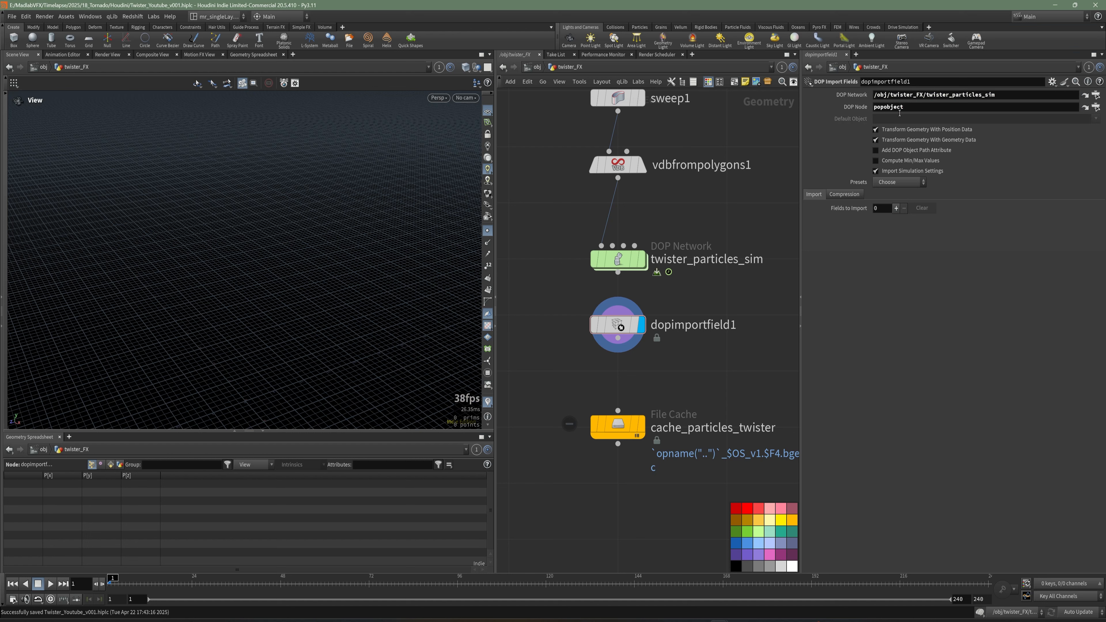
# Apply the Particles preset to the DOP Import Fields node.
pyautogui.click(897, 183)
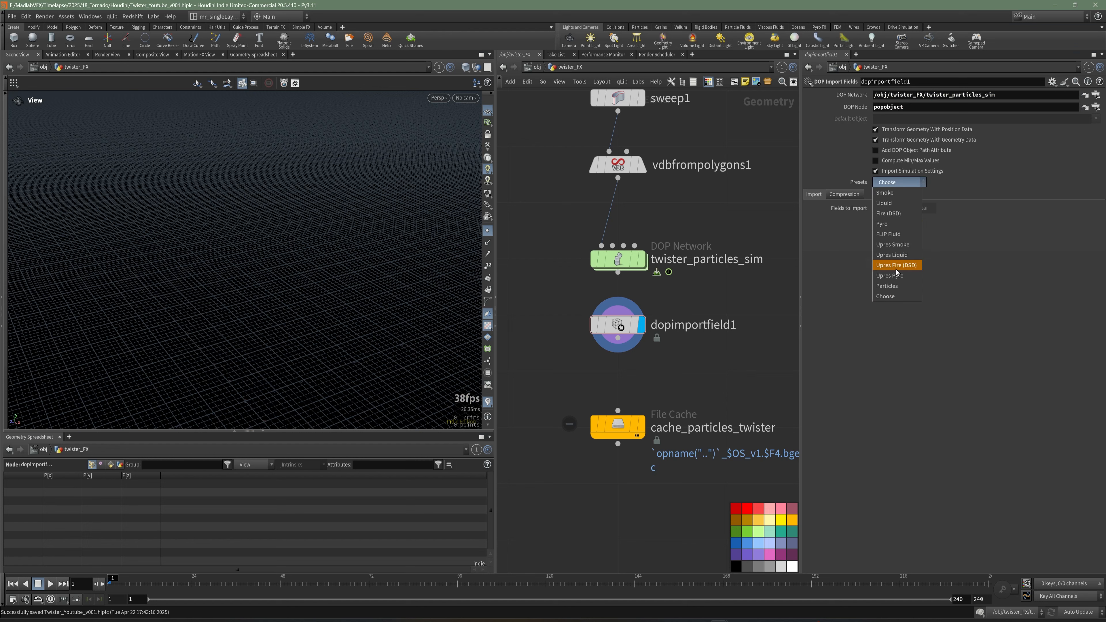
pyautogui.click(895, 285)
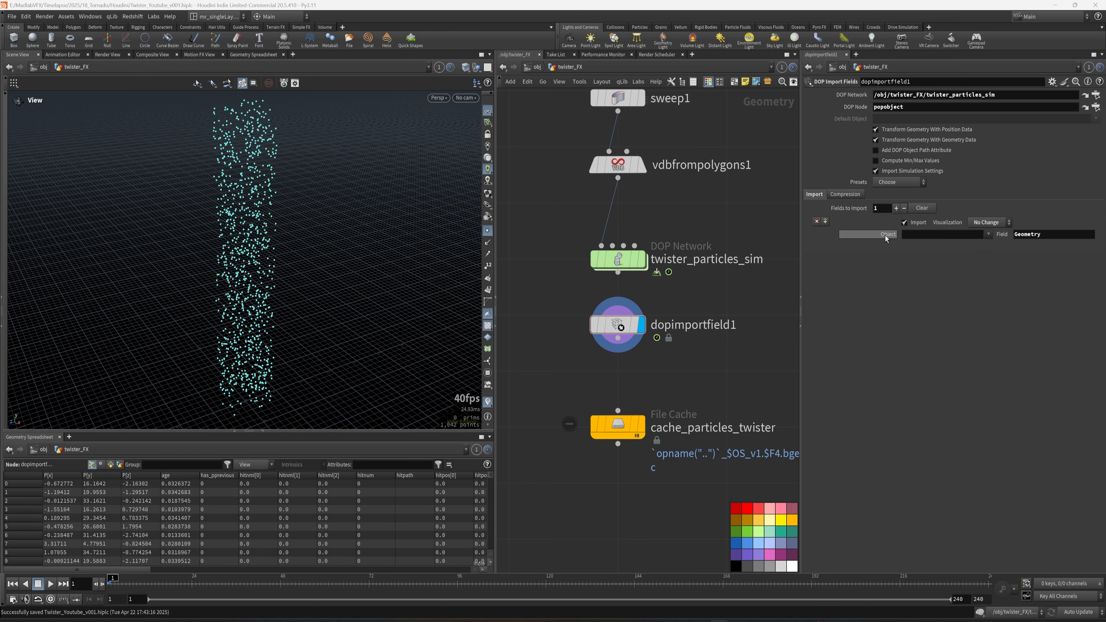
pyautogui.click(988, 235)
pyautogui.click(997, 244)
# Wire the DOP network into dopimportfield1 and dopimportfield1 into cache_particles_twister.
pyautogui.moveTo(696, 390); pyautogui.dragTo(680, 305, button='middle')
pyautogui.moveTo(649, 300); pyautogui.dragTo(604, 365)
pyautogui.moveTo(605, 342); pyautogui.dragTo(605, 449)
pyautogui.moveTo(685, 346); pyautogui.dragTo(690, 361, button='middle')
pyautogui.click(631, 460)
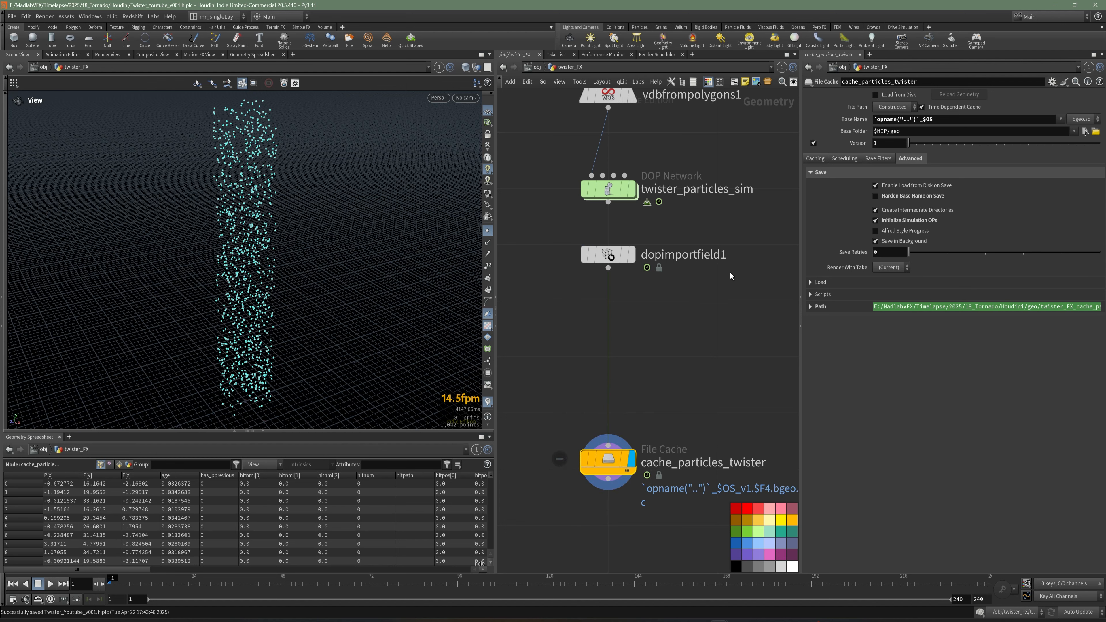
# Inside the POP network, insert a POP Force node after source_first_input and delete the wire_pops_into_here merge.
pyautogui.moveTo(619, 193)
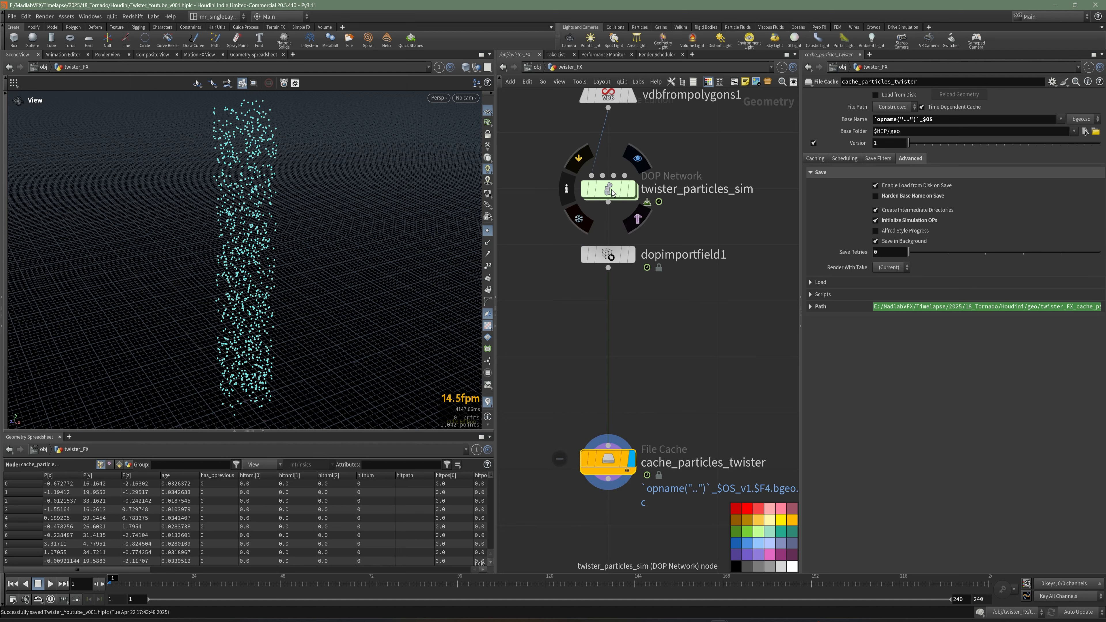
pyautogui.doubleClick(608, 192)
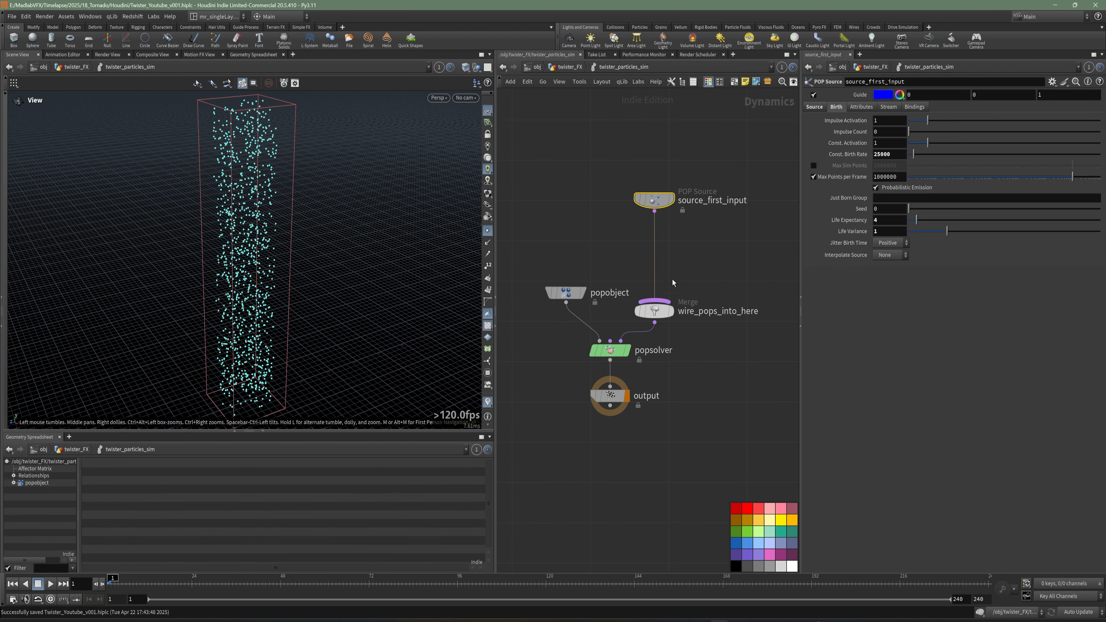
pyautogui.scroll(5, 300, 257)
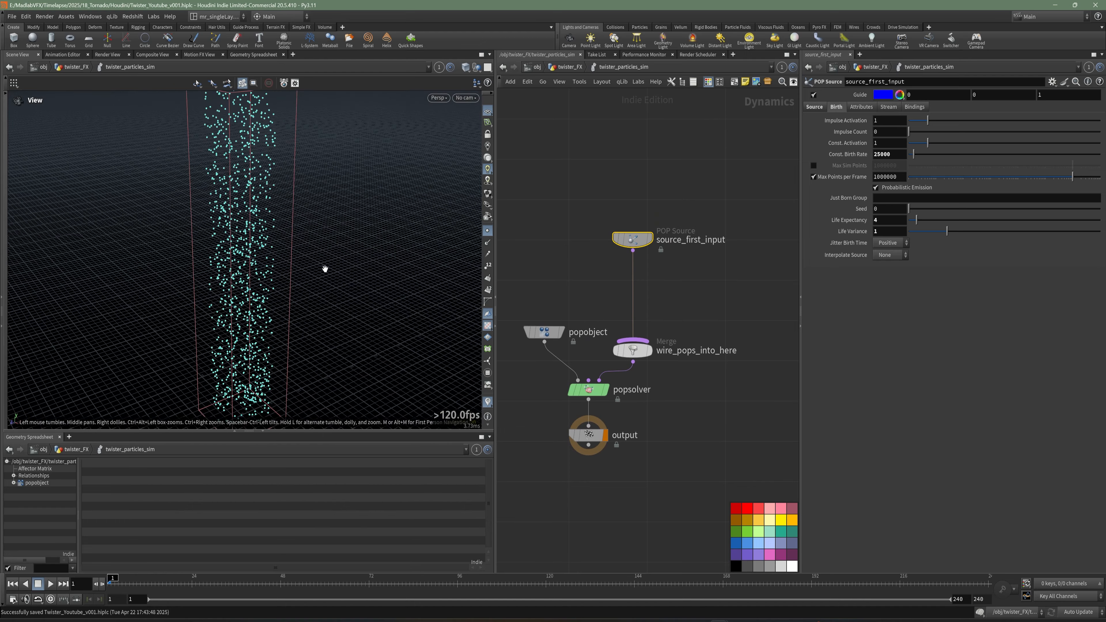
pyautogui.click(491, 230)
pyautogui.moveTo(363, 225); pyautogui.dragTo(342, 244)
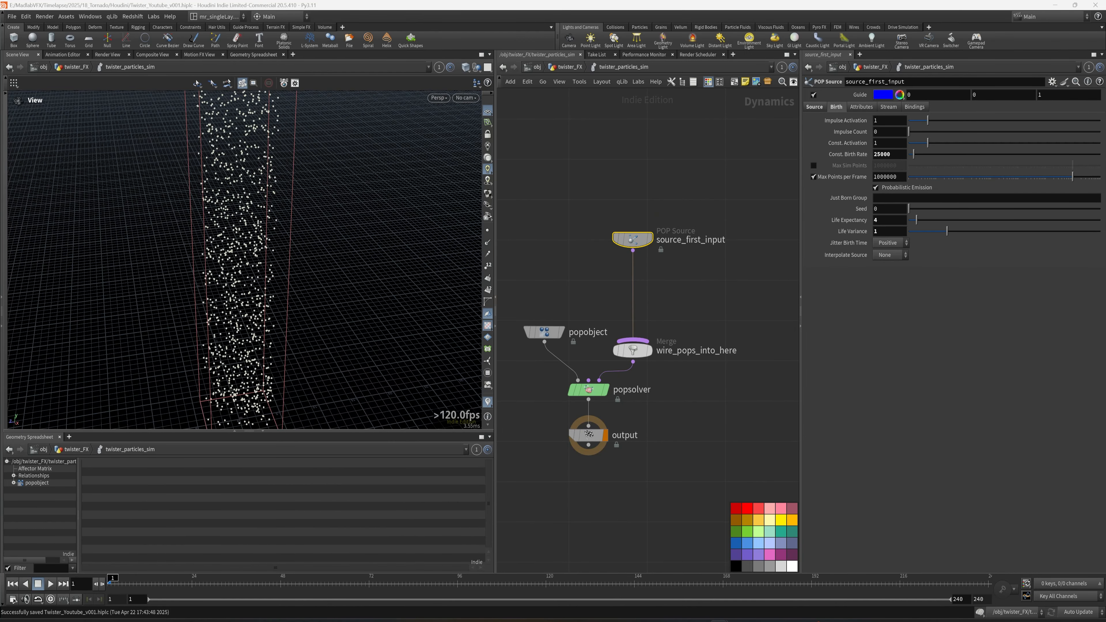
pyautogui.moveTo(708, 299); pyautogui.dragTo(714, 299, button='middle')
pyautogui.press('Tab')
pyautogui.write('fo')
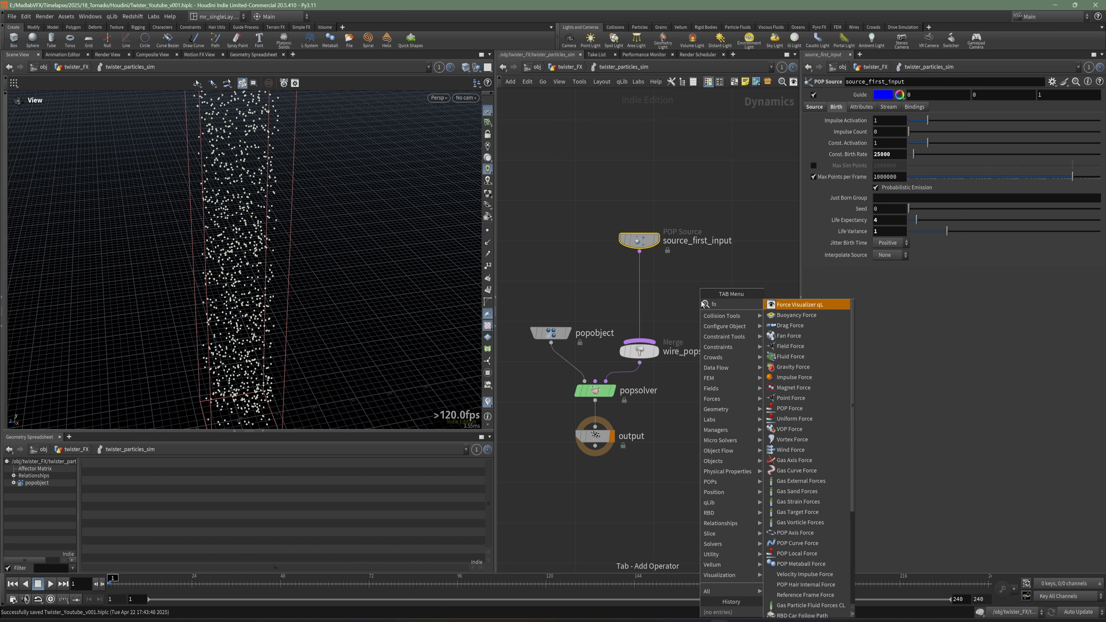
pyautogui.click(791, 410)
pyautogui.click(677, 305)
pyautogui.moveTo(677, 305); pyautogui.dragTo(649, 290)
pyautogui.click(633, 357)
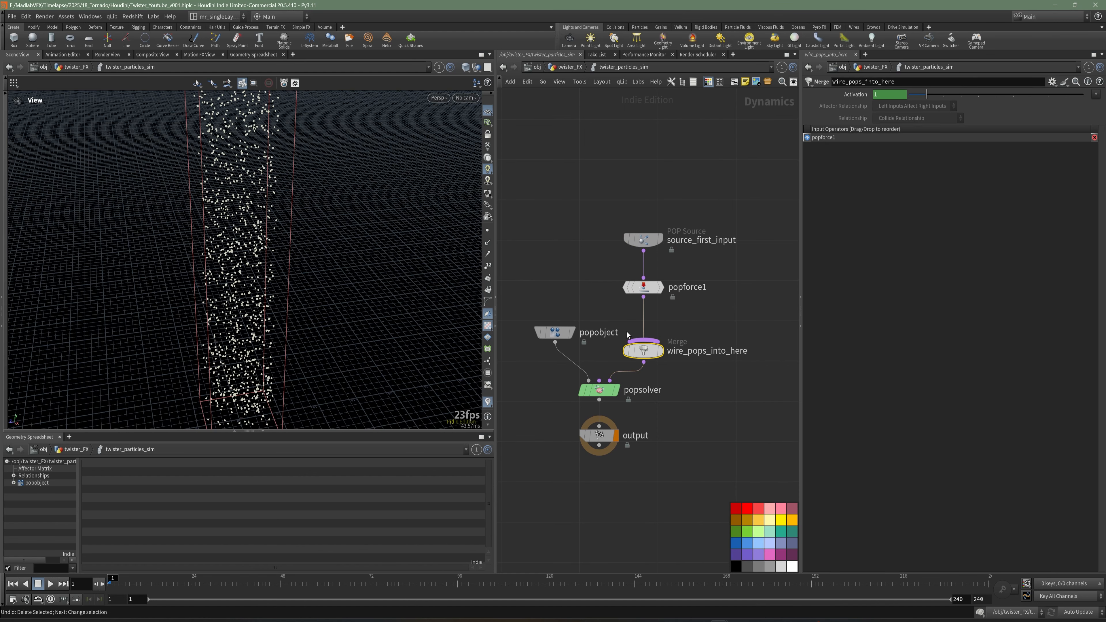
pyautogui.press('Delete')
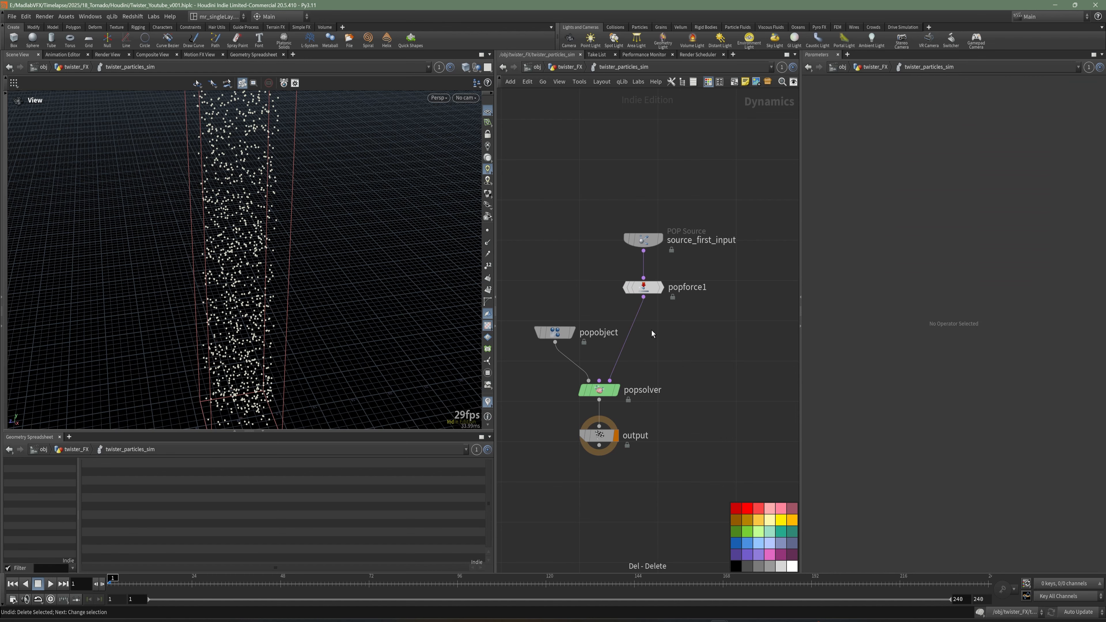
# Set popforce1's noise amplitude to 5.
pyautogui.click(644, 287)
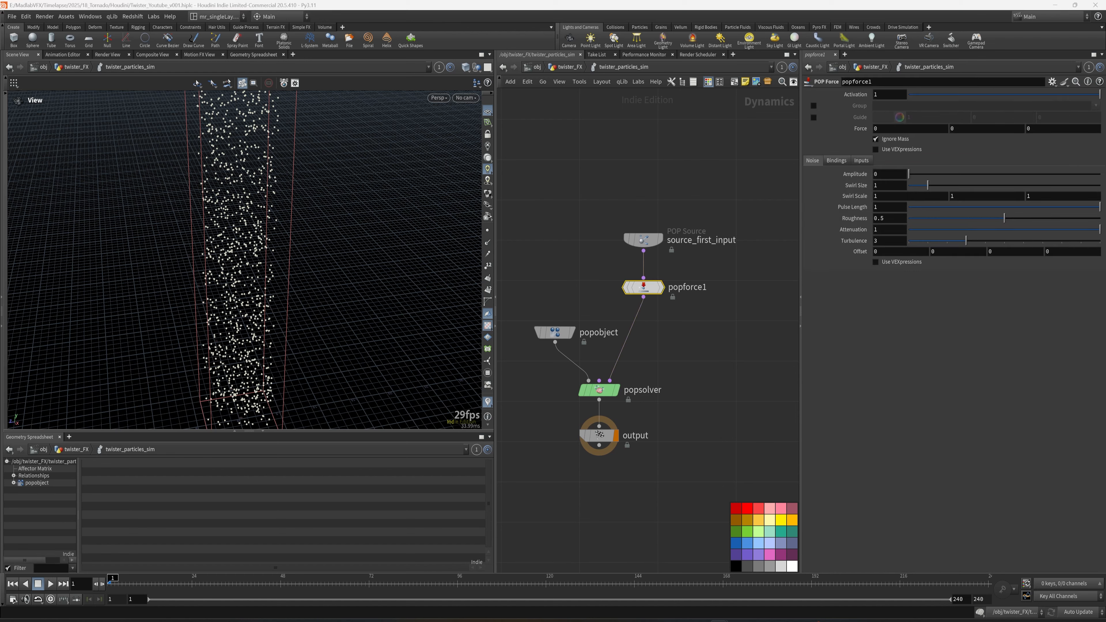
pyautogui.moveTo(892, 176); pyautogui.dragTo(856, 177)
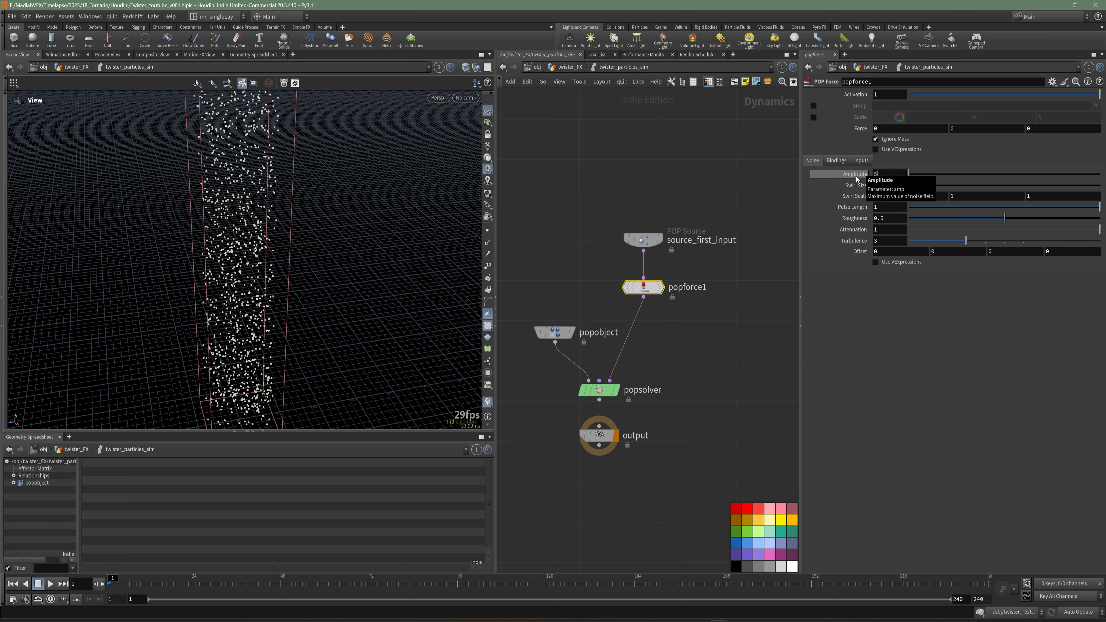
pyautogui.press('Return')
# Insert a POP Color node between popforce1 and popsolver in the POP network.
pyautogui.click(695, 343)
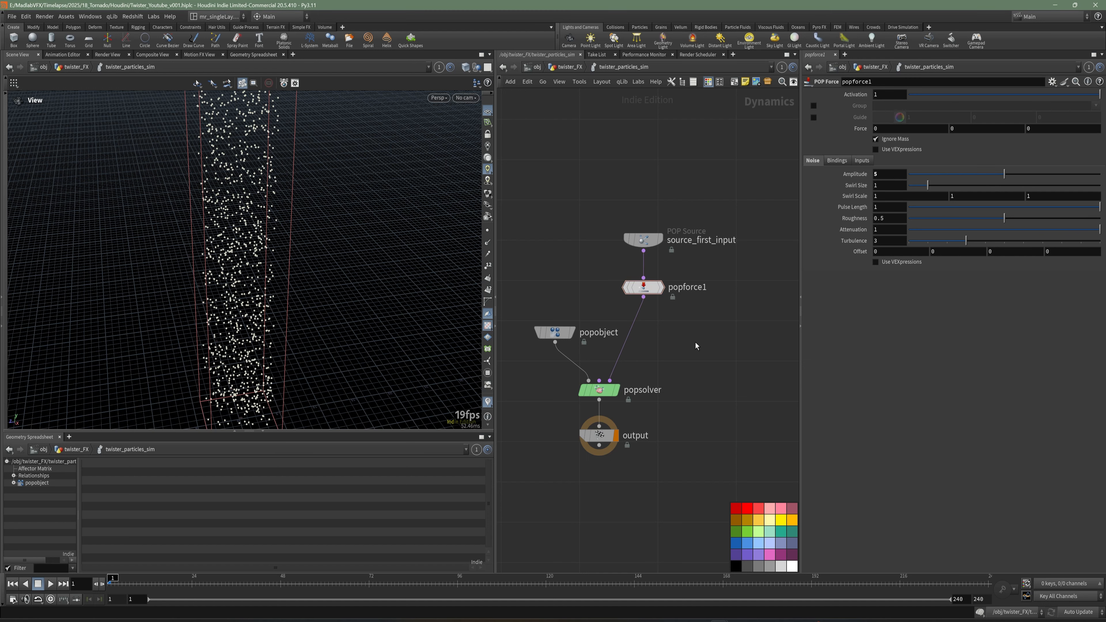
pyautogui.moveTo(666, 343); pyautogui.dragTo(668, 336, button='middle')
pyautogui.scroll(2, 673, 336)
pyautogui.press('Tab')
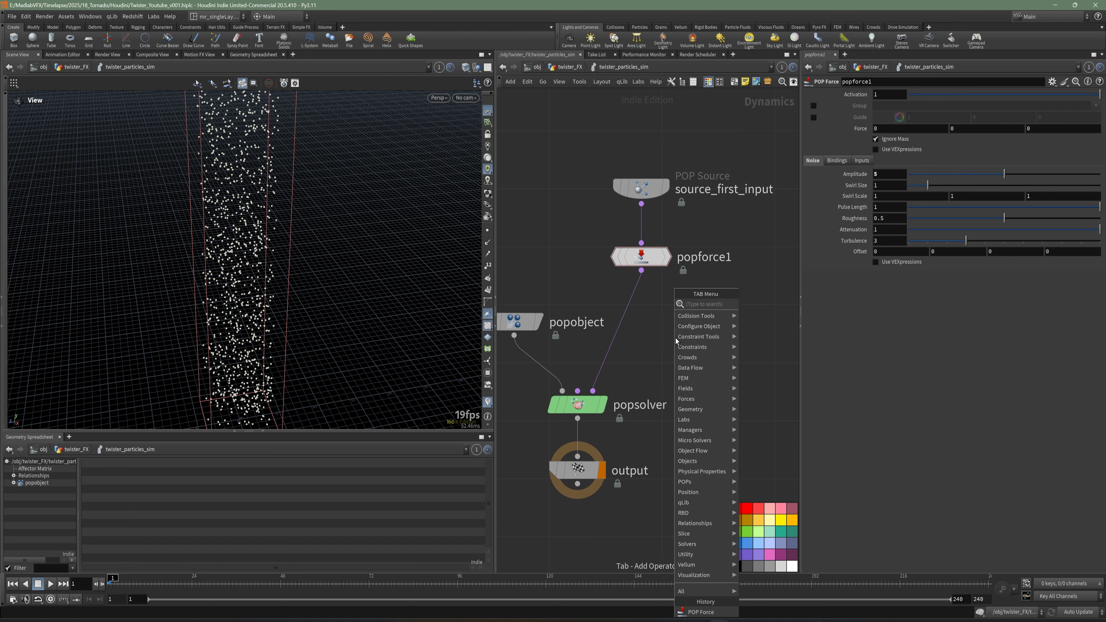
pyautogui.write('pop')
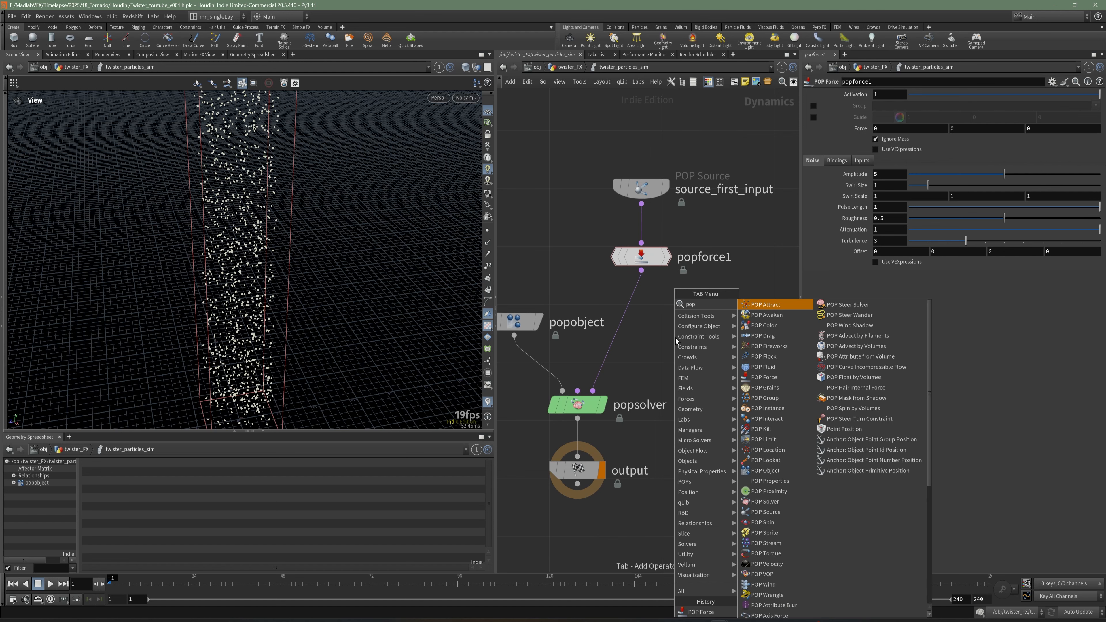
pyautogui.write('col')
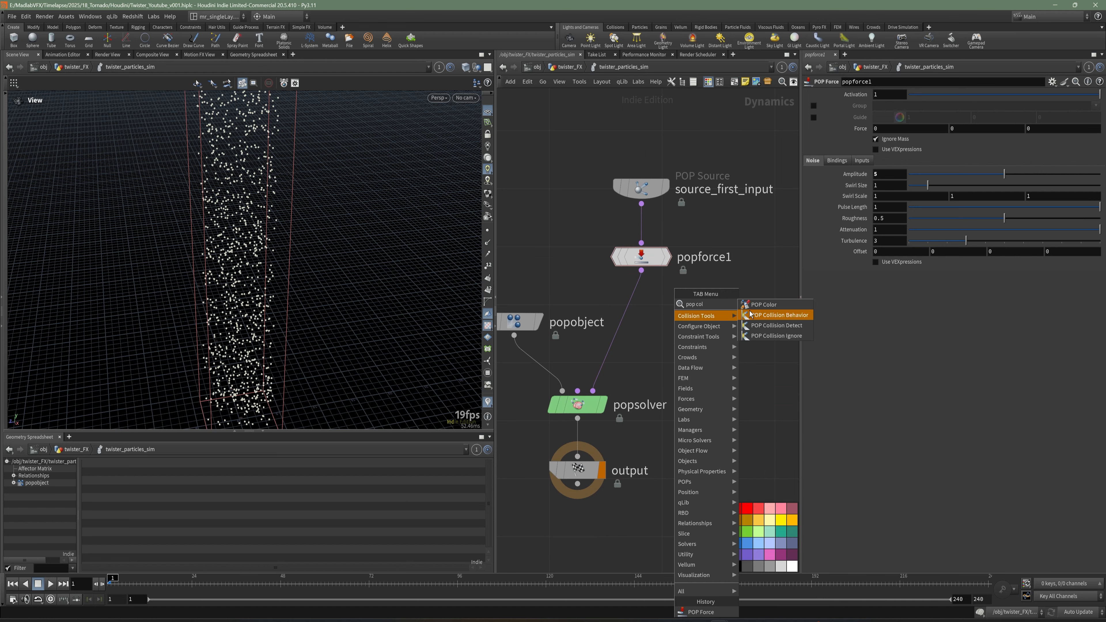
pyautogui.click(757, 305)
pyautogui.click(640, 314)
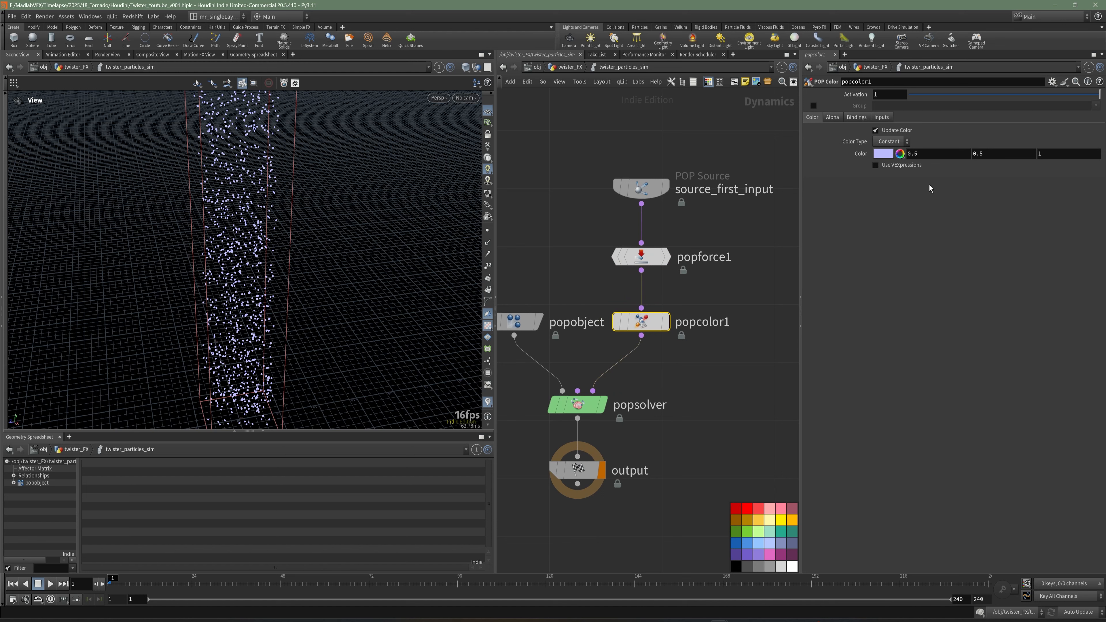
# Set popcolor1 to update alpha instead of color, using a VEXpression with the Fade with Age preset.
pyautogui.click(833, 117)
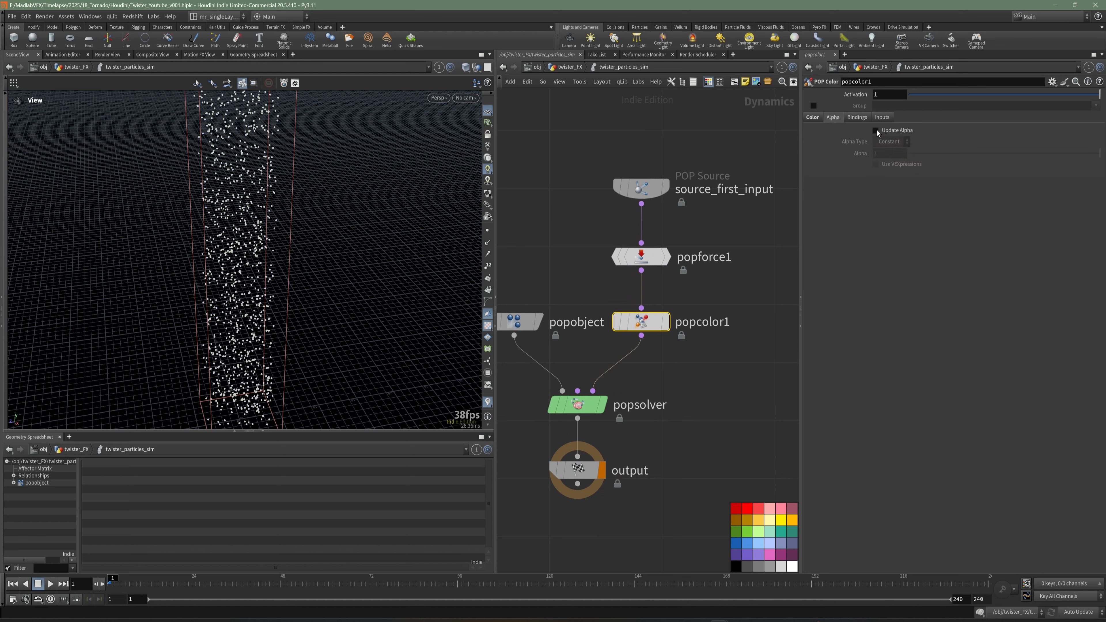
pyautogui.click(817, 119)
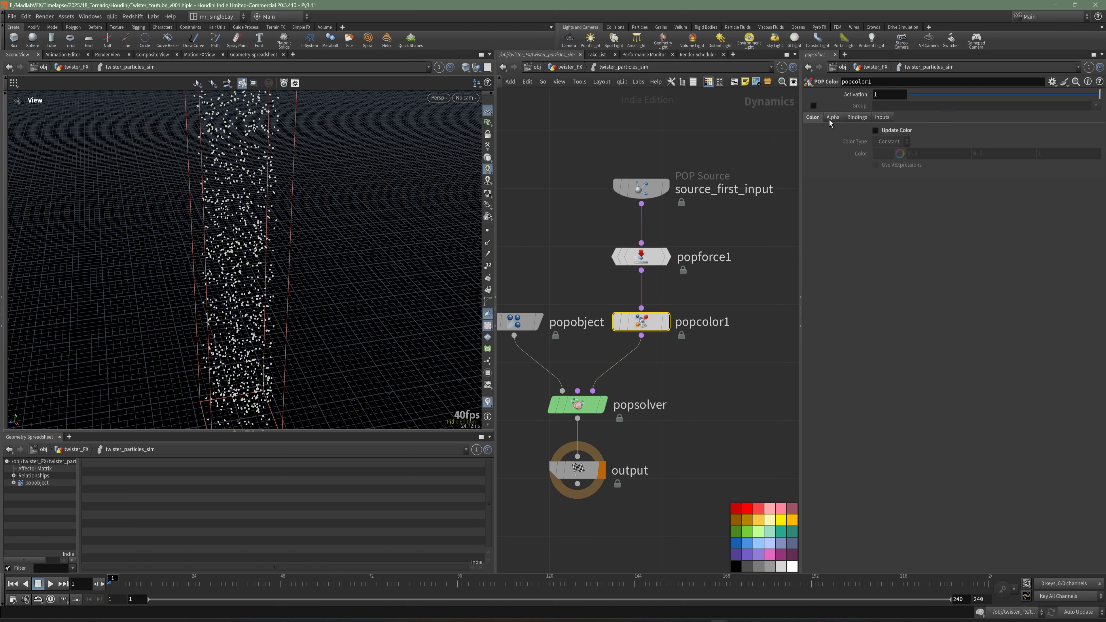
pyautogui.click(831, 119)
pyautogui.click(875, 130)
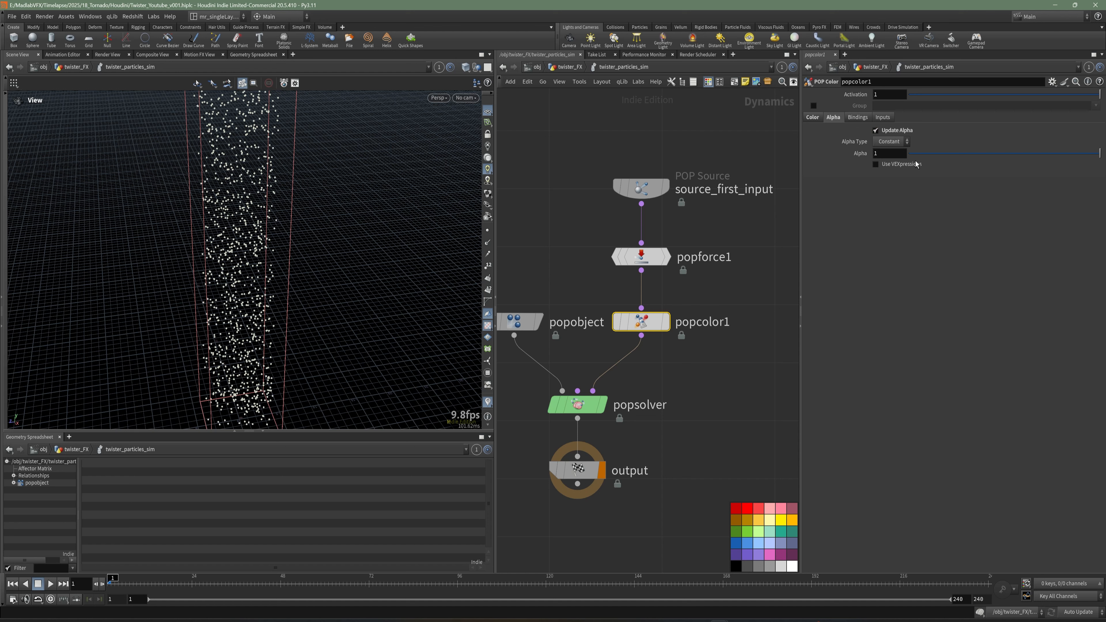
pyautogui.click(896, 167)
pyautogui.click(1096, 175)
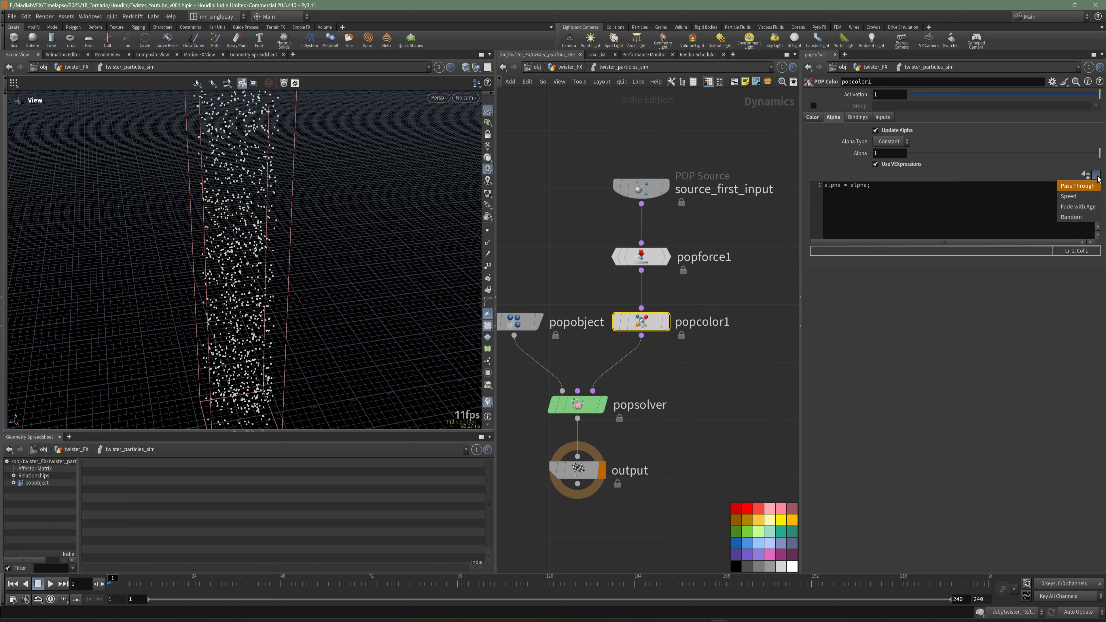
pyautogui.click(1085, 209)
# Save the scene and play back the simulation to preview the particles.
pyautogui.press('h')
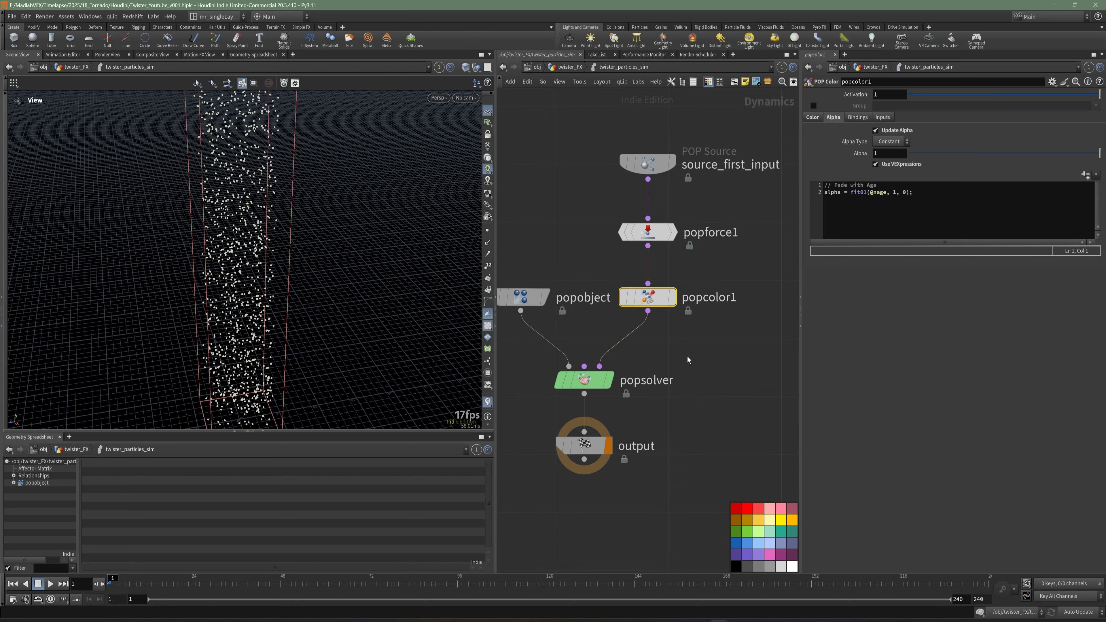
pyautogui.hotkey('ctrl', 's')
pyautogui.moveTo(318, 322); pyautogui.dragTo(283, 271)
pyautogui.click(50, 584)
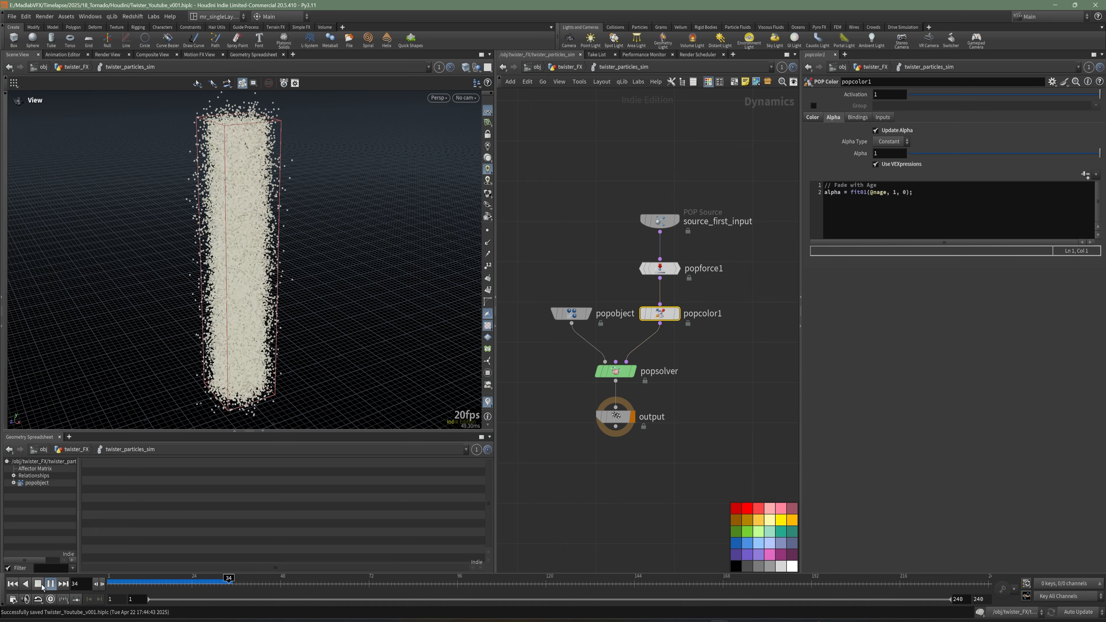
pyautogui.click(50, 584)
pyautogui.moveTo(307, 277); pyautogui.dragTo(249, 305)
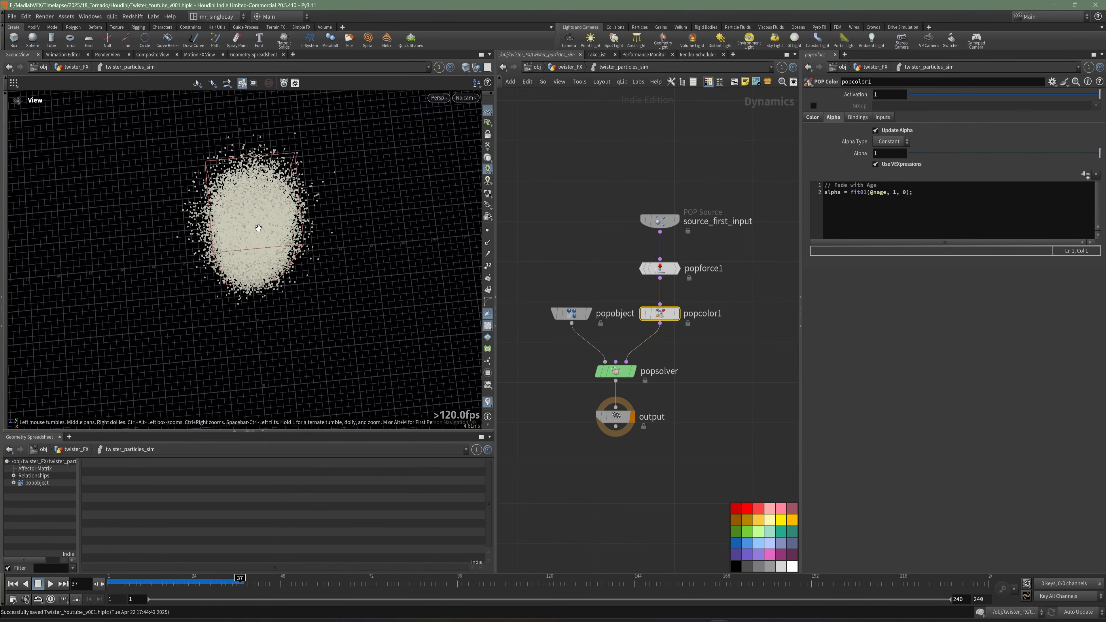
pyautogui.moveTo(258, 228); pyautogui.dragTo(261, 192)
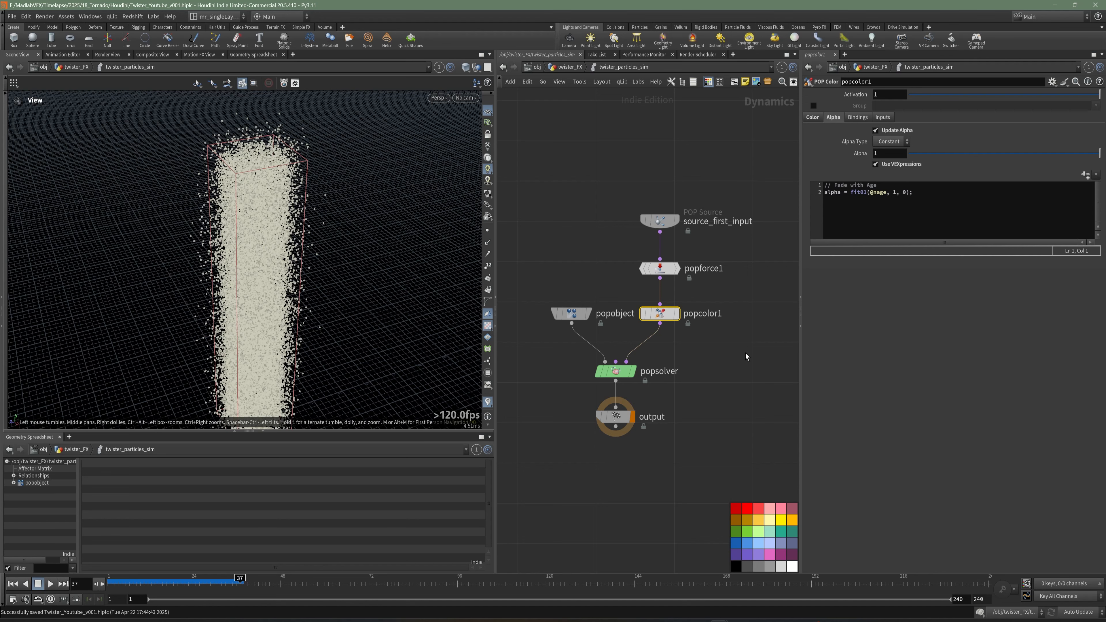
# Add a POP Wrangle node and insert it between popcolor1 and popsolver.
pyautogui.moveTo(741, 360); pyautogui.dragTo(706, 348, button='middle')
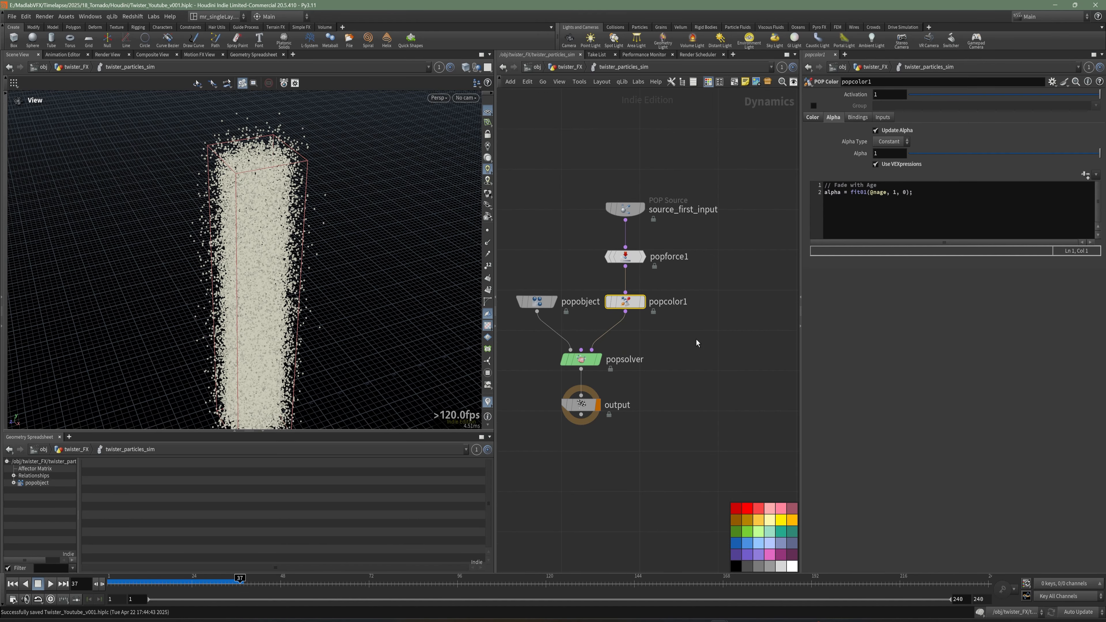
pyautogui.press('Tab')
pyautogui.moveTo(721, 326)
pyautogui.click(782, 314)
pyautogui.click(643, 340)
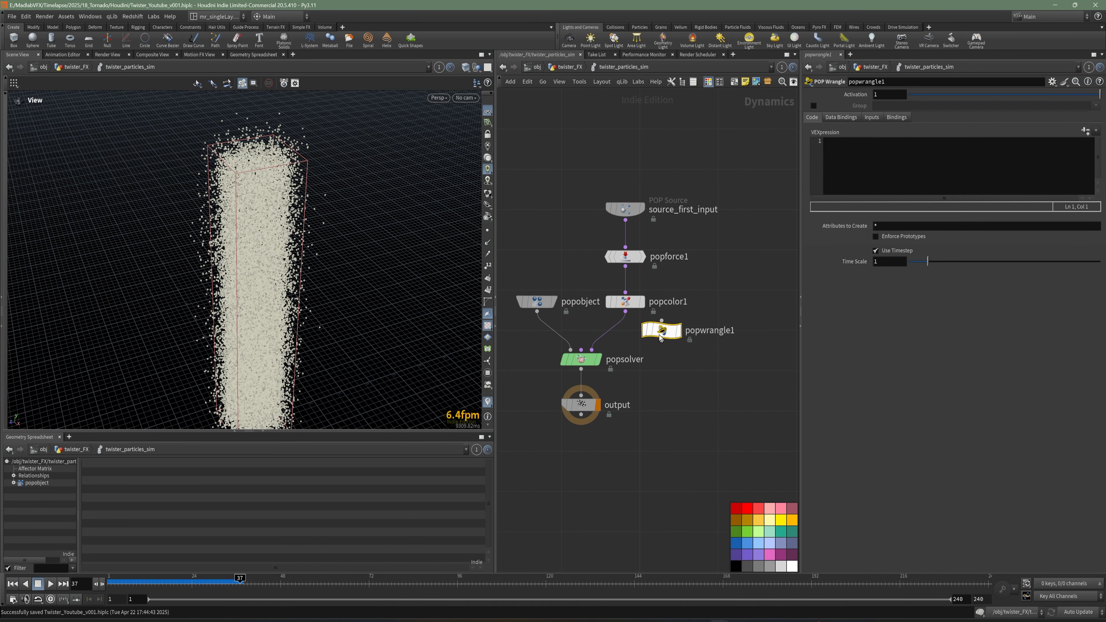
pyautogui.moveTo(322, 233); pyautogui.dragTo(314, 246)
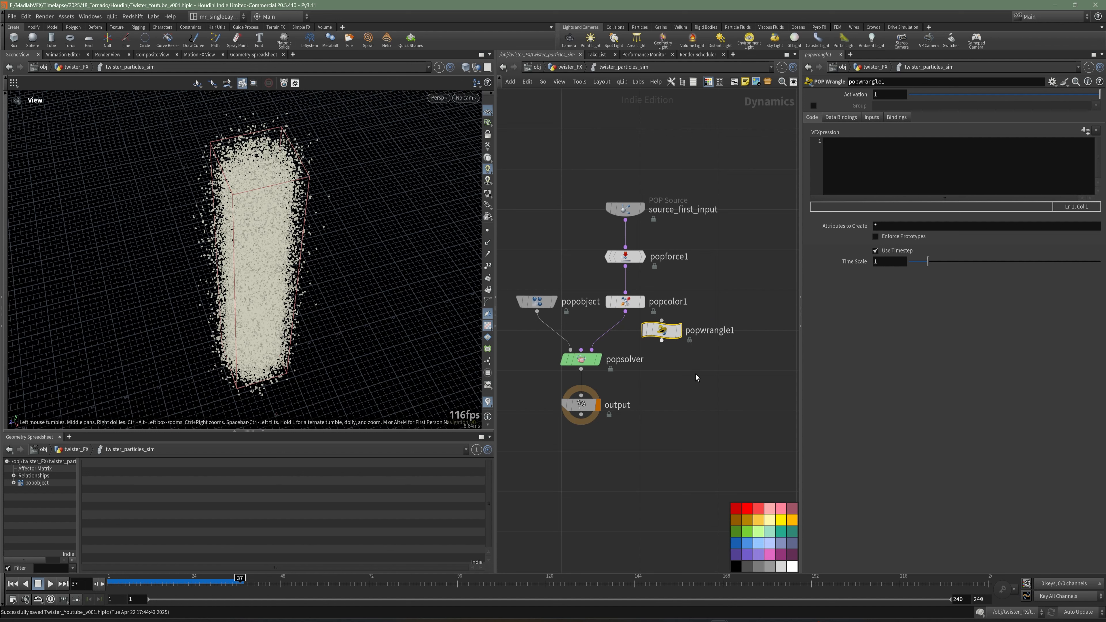
pyautogui.moveTo(666, 334); pyautogui.dragTo(626, 345)
pyautogui.press('Escape')
# Rename the wrangle node pop_twist and give it a dark purple node colour.
pyautogui.doubleClick(671, 348)
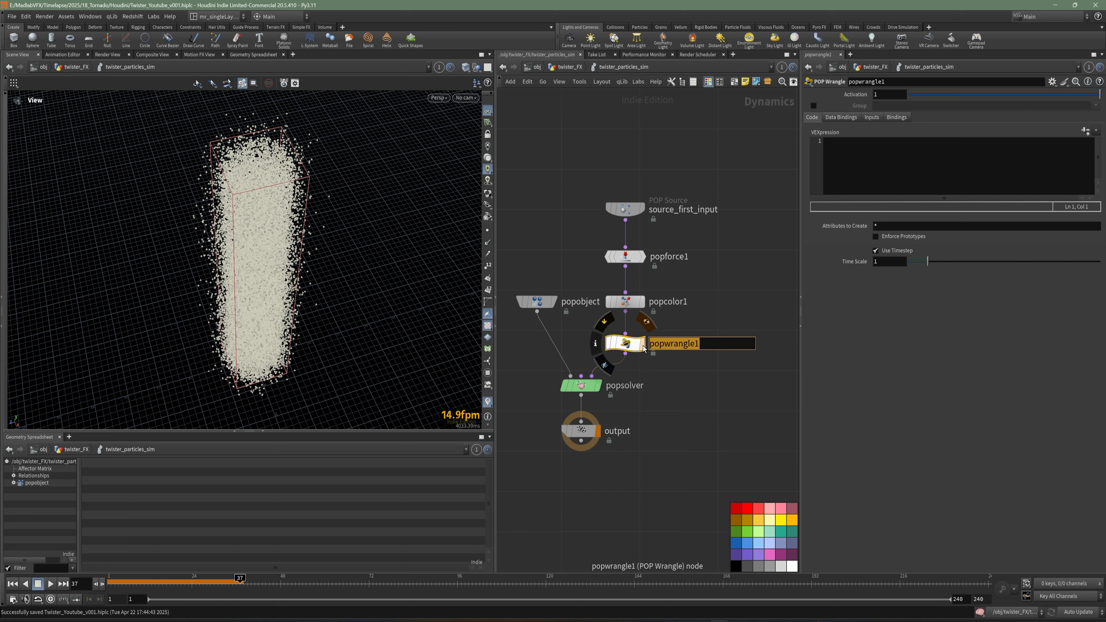
pyautogui.write('po')
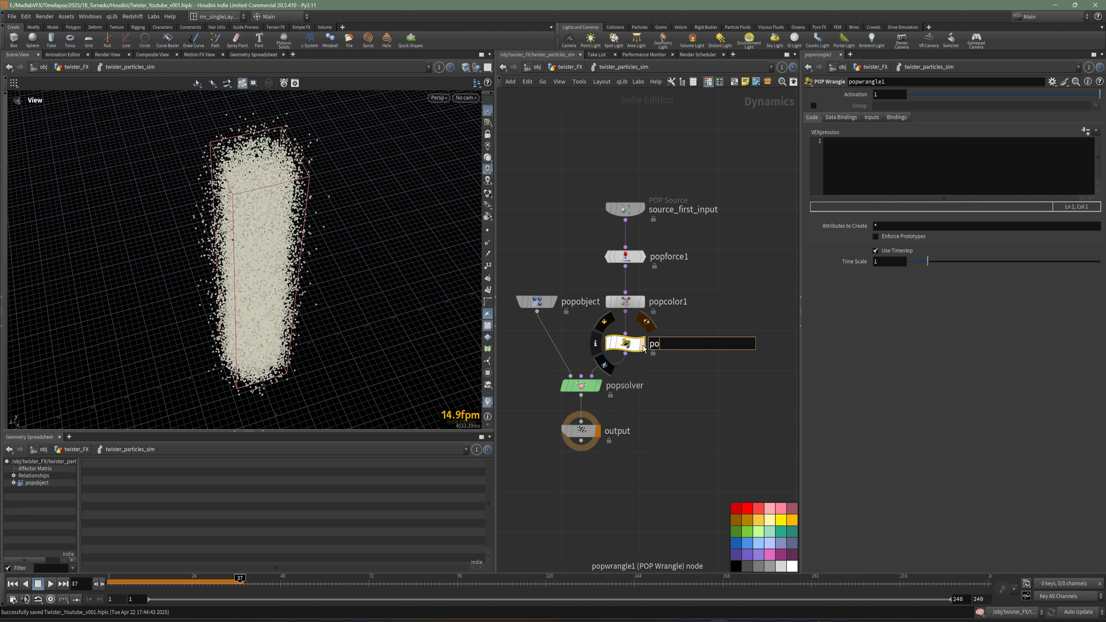
pyautogui.write('p_twist')
pyautogui.press('Return')
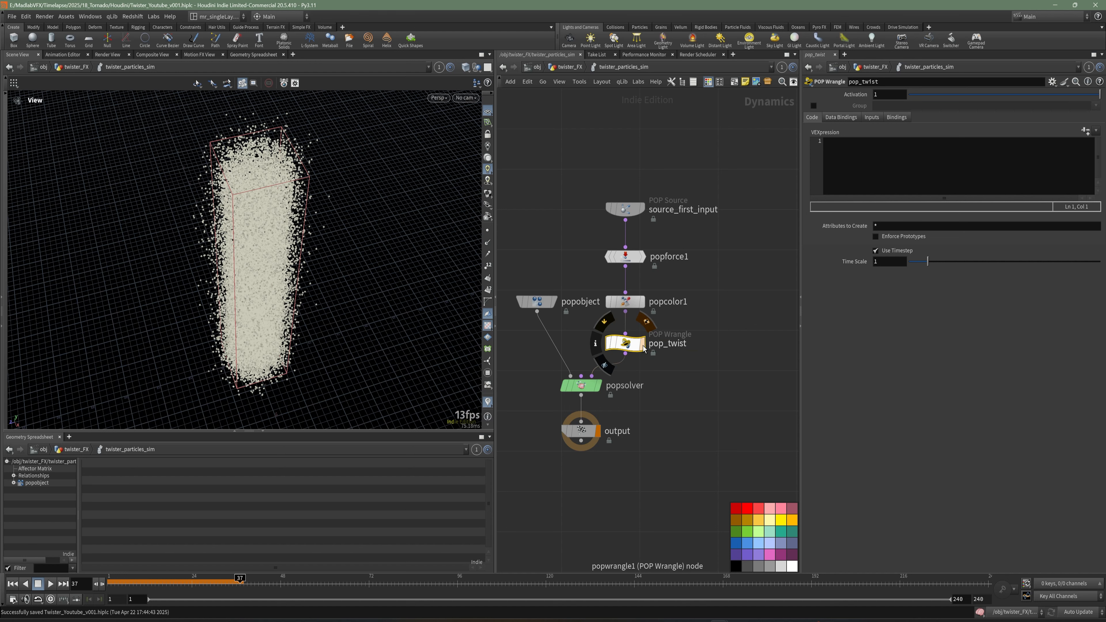
pyautogui.click(738, 558)
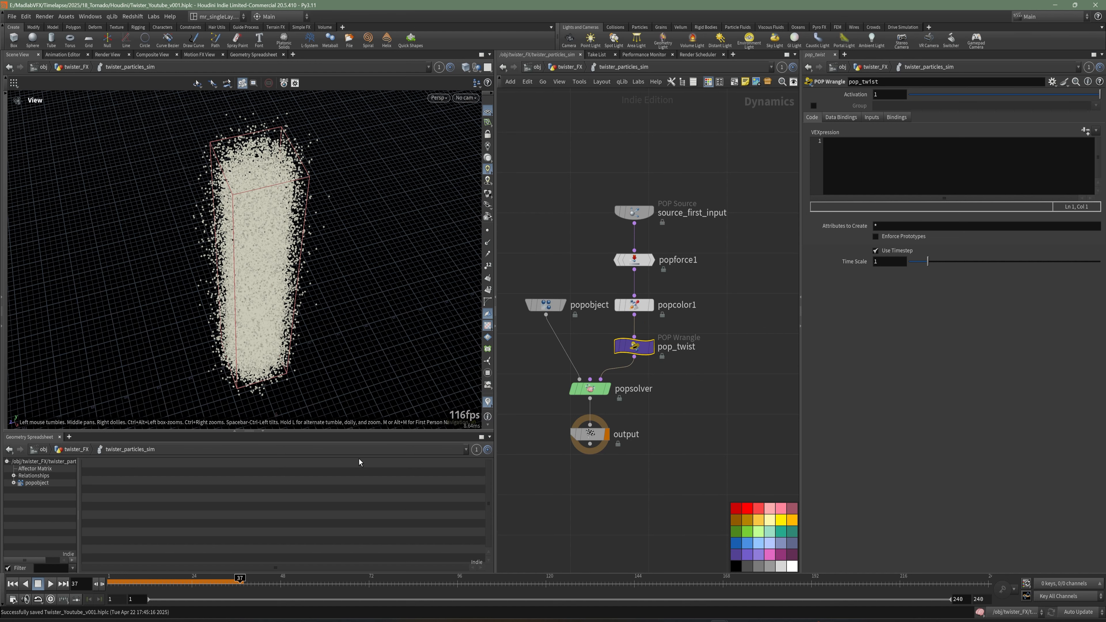
# Rewind to frame 1 and in pop_twist's VEXpression write matrix m = ident(); with blank lines above it.
pyautogui.moveTo(200, 432); pyautogui.dragTo(200, 445)
pyautogui.moveTo(367, 325); pyautogui.dragTo(385, 353)
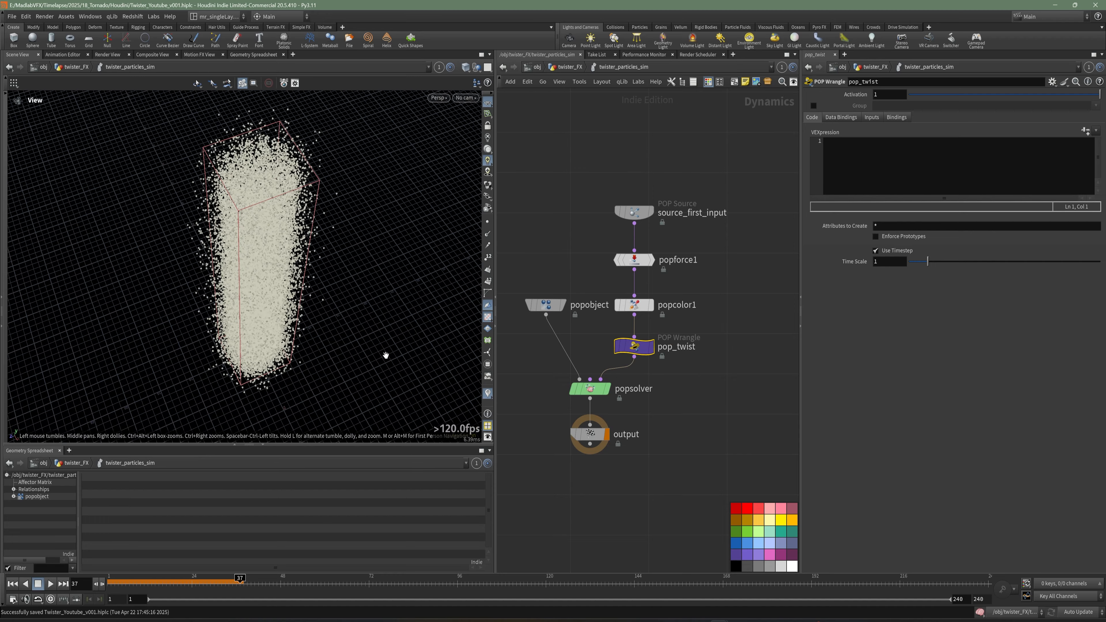
pyautogui.click(13, 584)
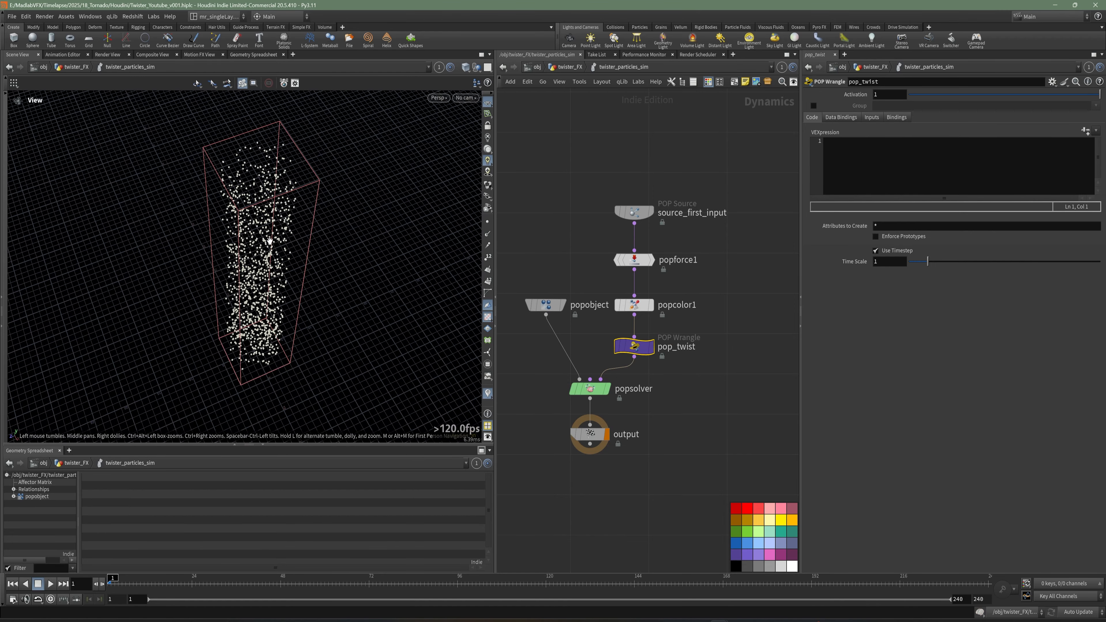
pyautogui.moveTo(268, 239); pyautogui.dragTo(250, 266)
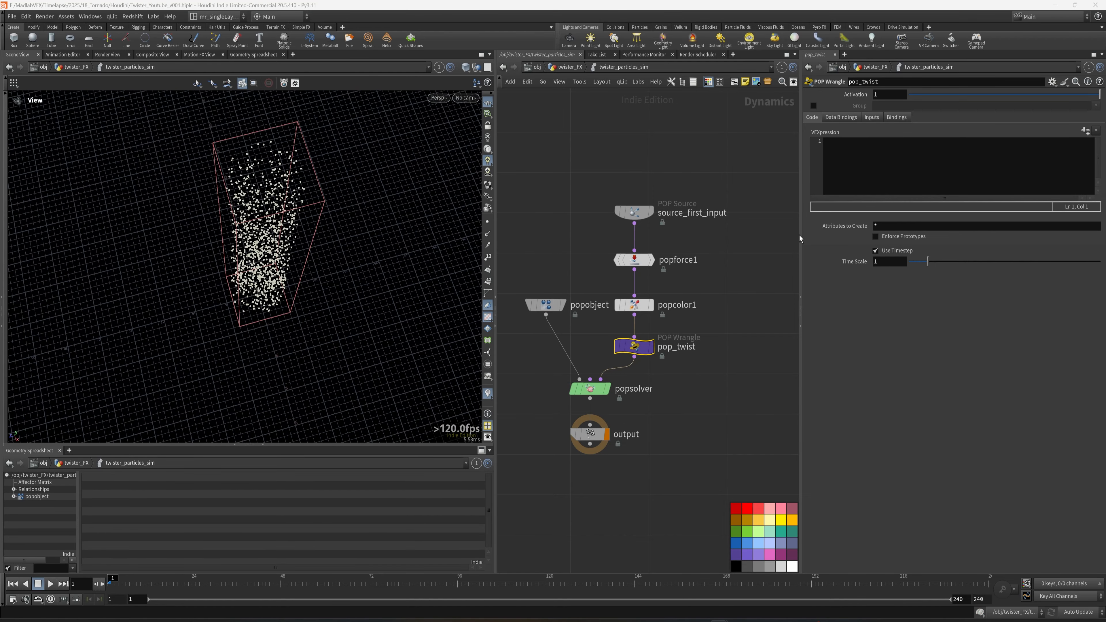
pyautogui.moveTo(800, 301); pyautogui.dragTo(769, 296)
pyautogui.click(832, 171)
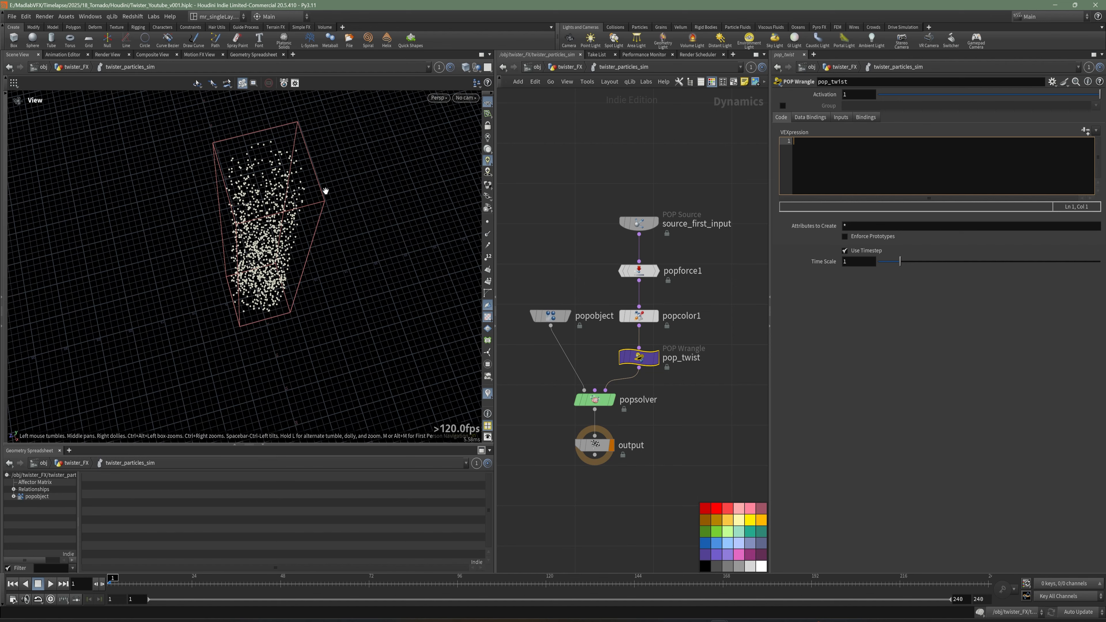
pyautogui.moveTo(274, 284); pyautogui.dragTo(273, 164)
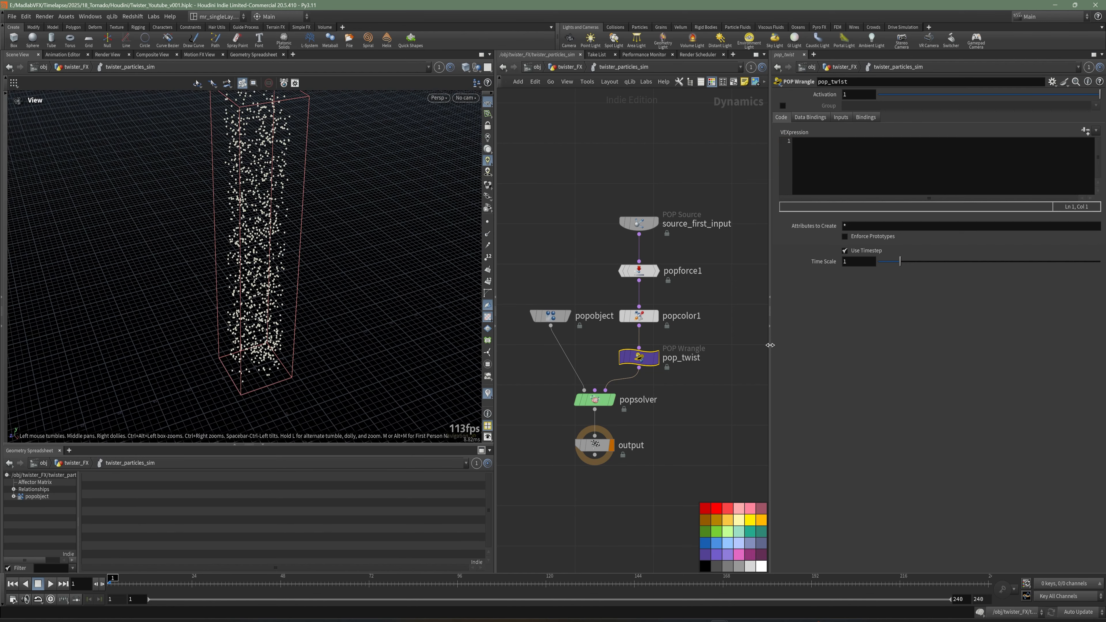
pyautogui.write('atrix')
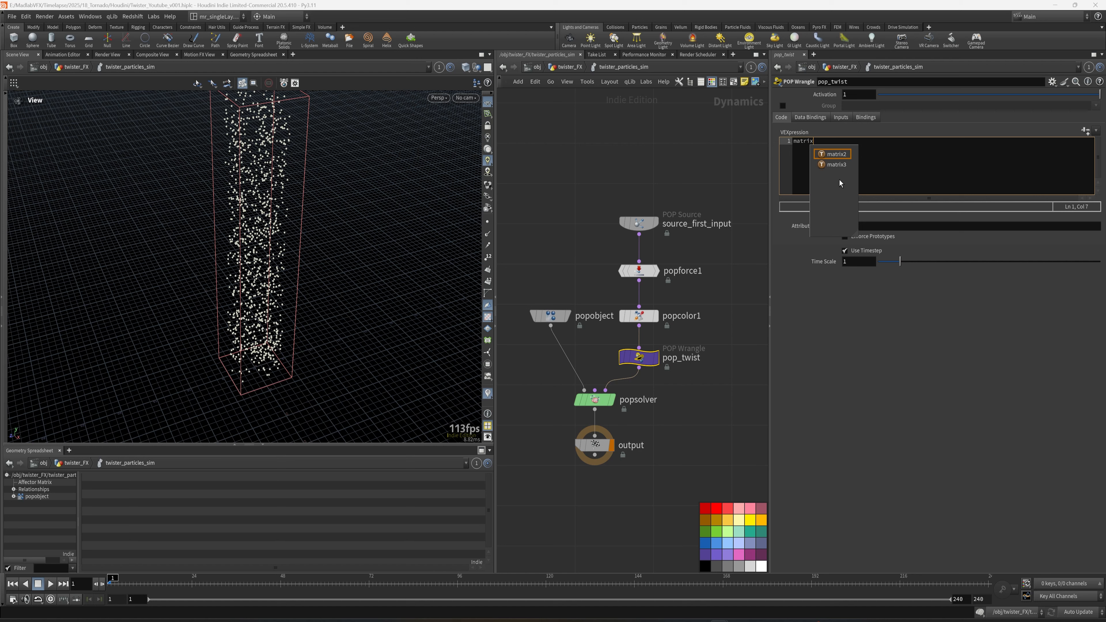
pyautogui.write(' m =')
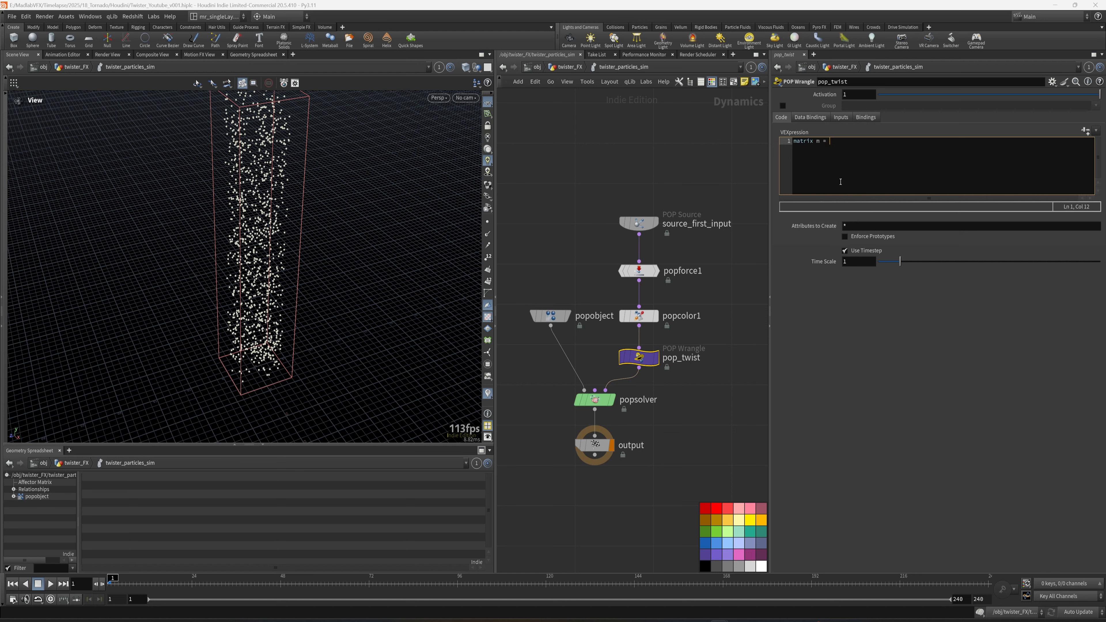
pyautogui.keyDown('ctrl'); pyautogui.scroll(2, 841, 182); pyautogui.keyUp('ctrl')
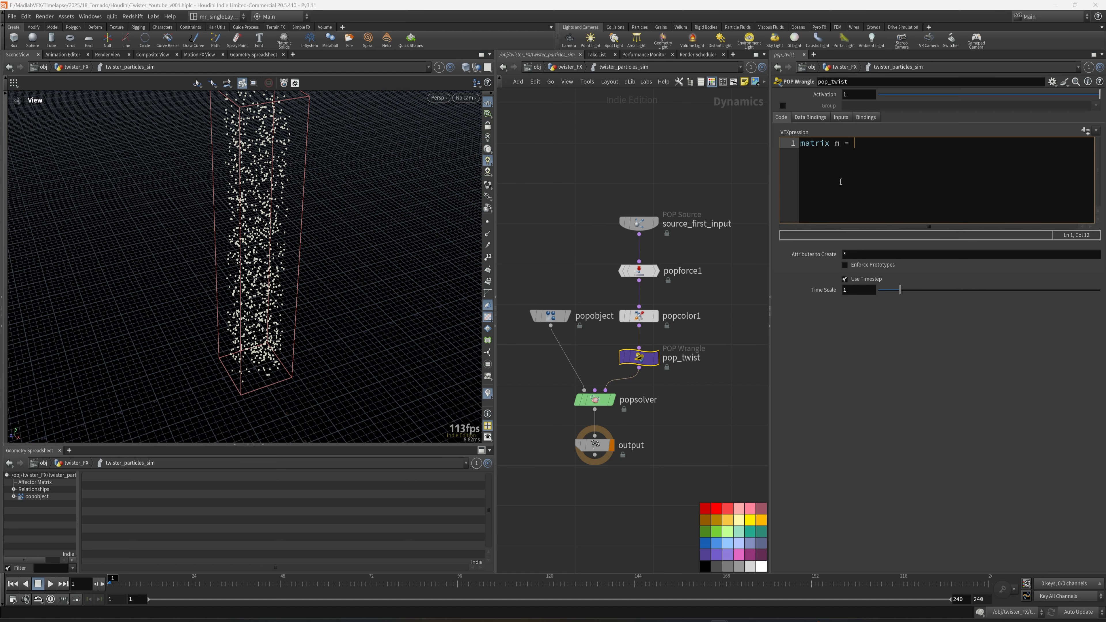
pyautogui.write('= ident();')
pyautogui.press('Left')
pyautogui.press('Left')
pyautogui.press('Left')
pyautogui.write('t')
pyautogui.press('Right')
pyautogui.press('Right')
pyautogui.press('Right')
pyautogui.press('Return')
pyautogui.press('Up')
pyautogui.press('Return')
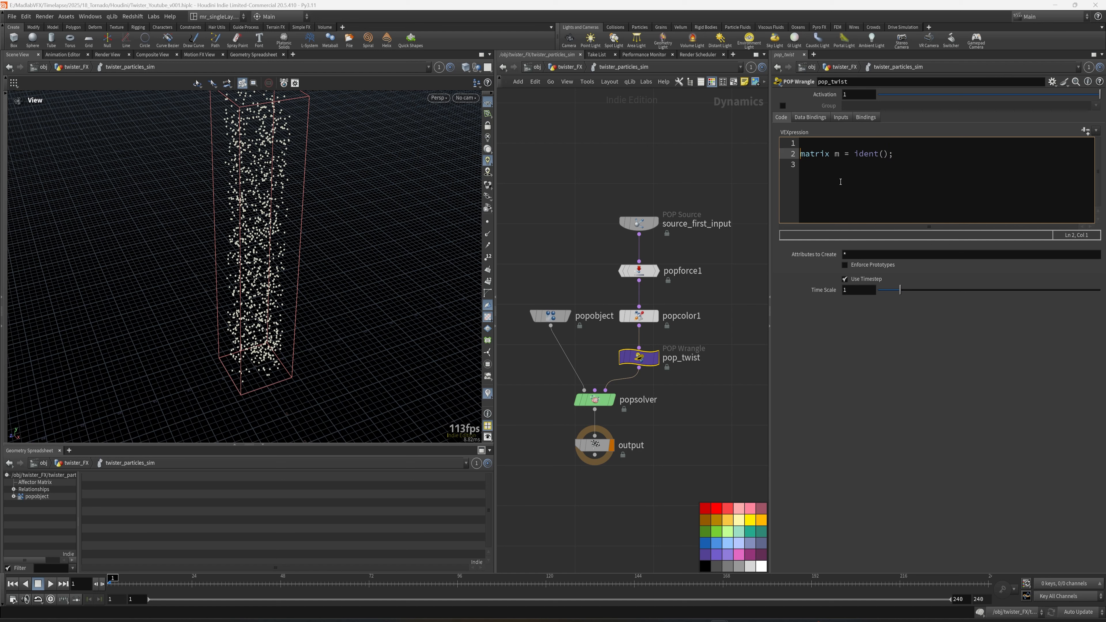
pyautogui.press('Return')
pyautogui.press('Up')
# On the first line of pop_twist's VEXpression, write float magnitude = length(set(@P.x, 0, @P.z));.
pyautogui.write('flo')
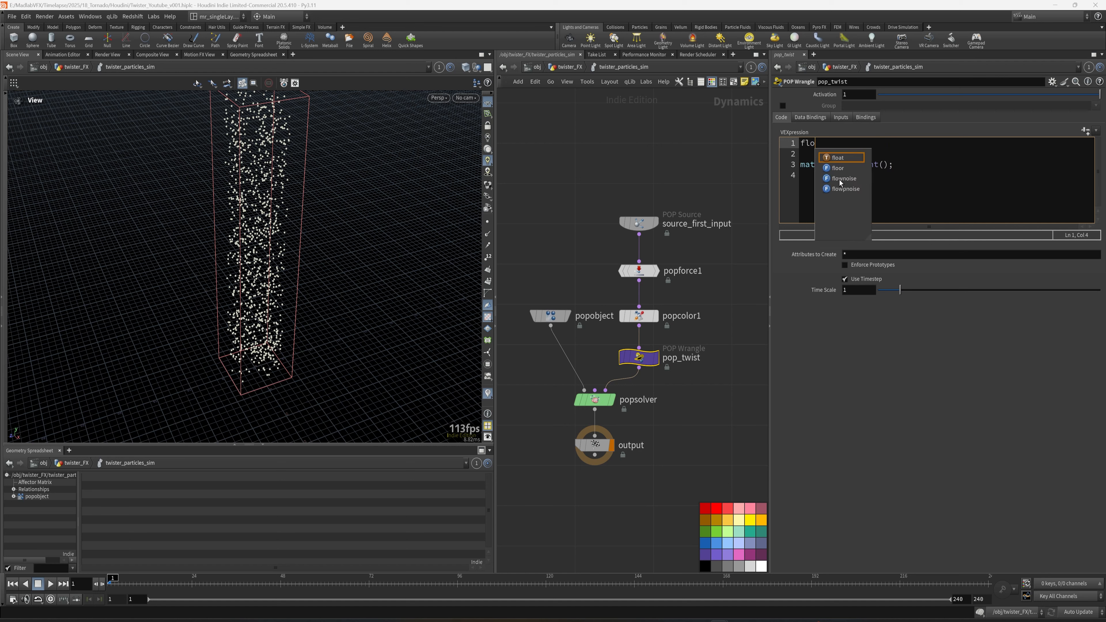
pyautogui.write('at mag')
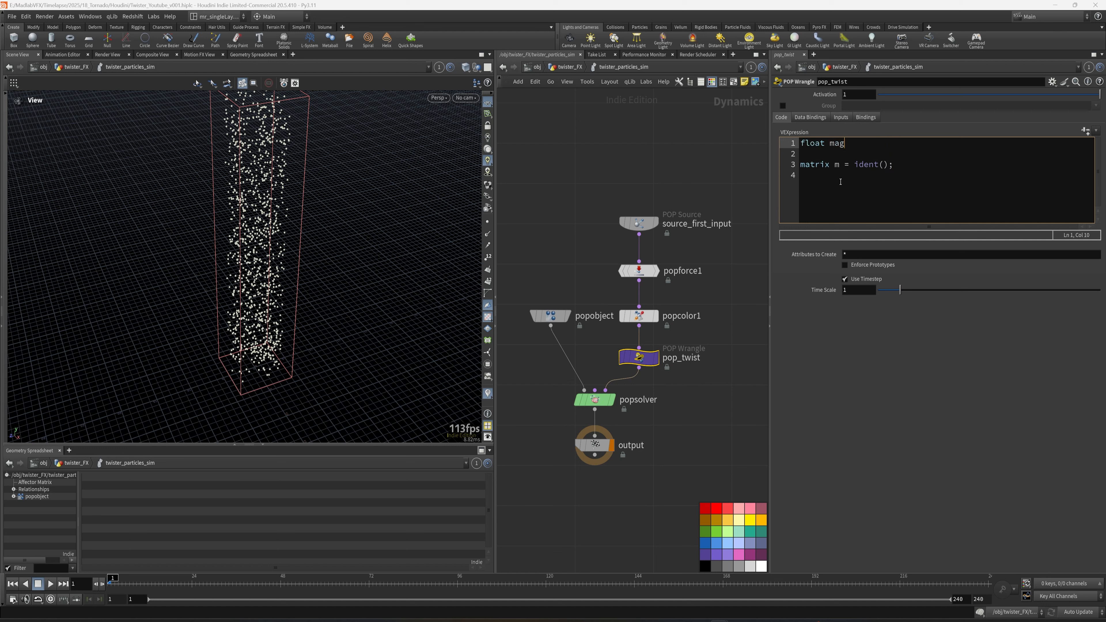
pyautogui.write('nitude =')
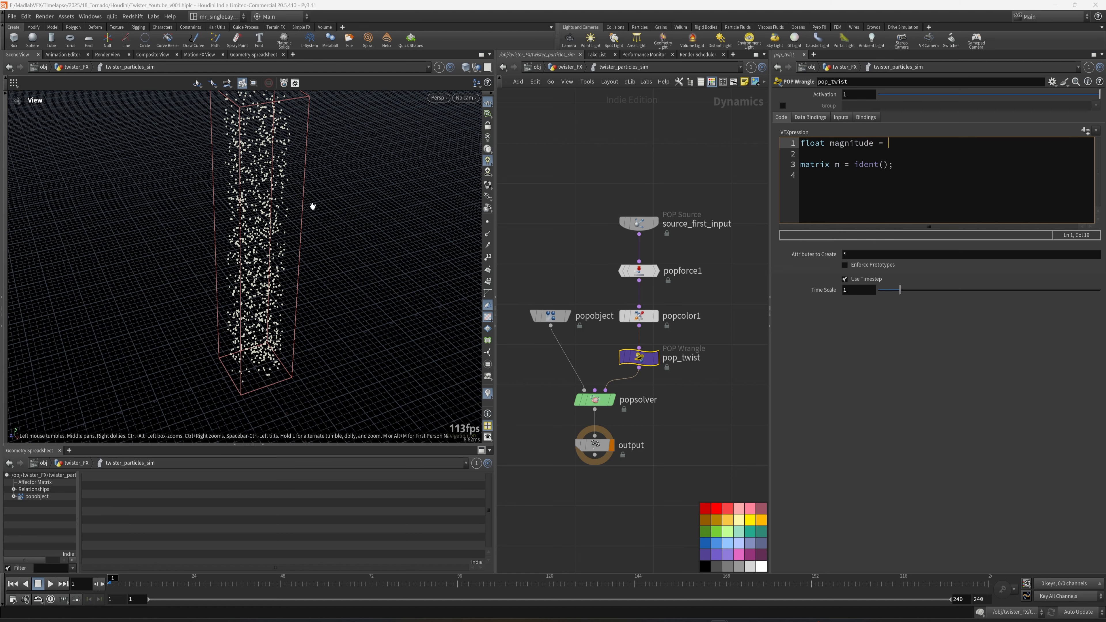
pyautogui.moveTo(225, 175); pyautogui.dragTo(363, 245, button='right')
pyautogui.moveTo(363, 244); pyautogui.dragTo(326, 174)
pyautogui.moveTo(329, 155); pyautogui.dragTo(235, 294, button='right')
pyautogui.moveTo(234, 294); pyautogui.dragTo(307, 57, button='middle')
pyautogui.moveTo(257, 248); pyautogui.dragTo(460, 364, button='right')
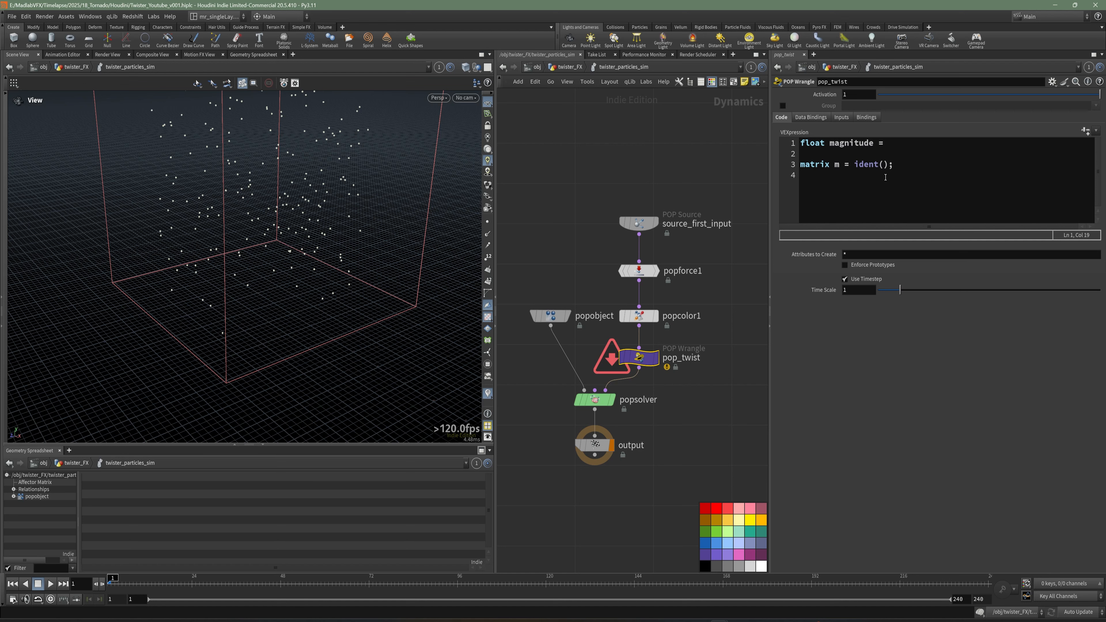
pyautogui.click(898, 146)
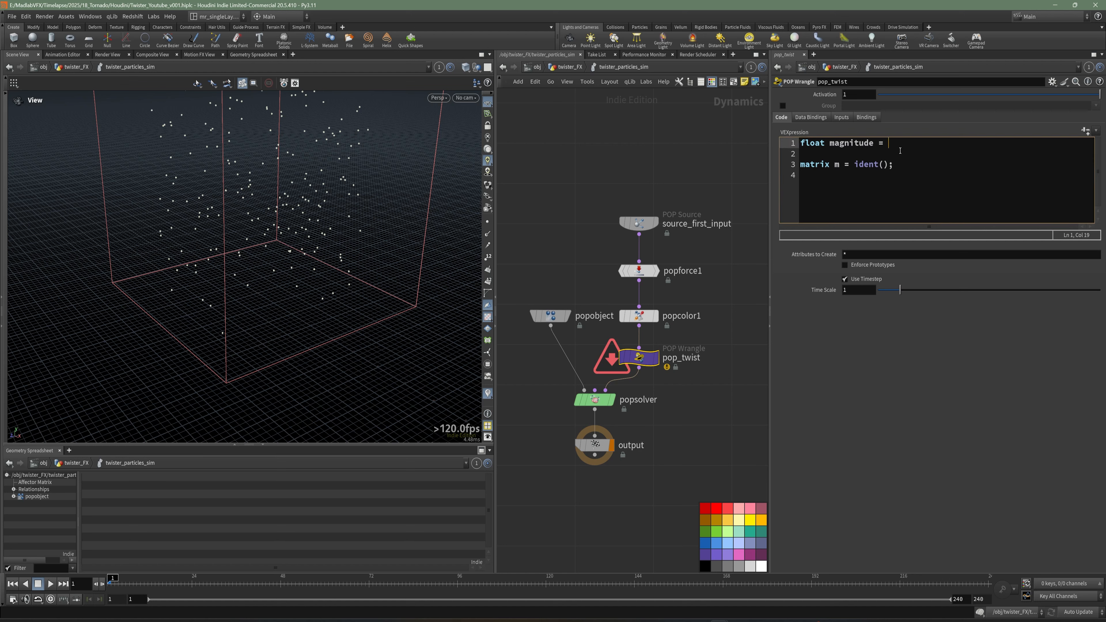
pyautogui.write('len')
pyautogui.press('Return')
pyautogui.write('(')
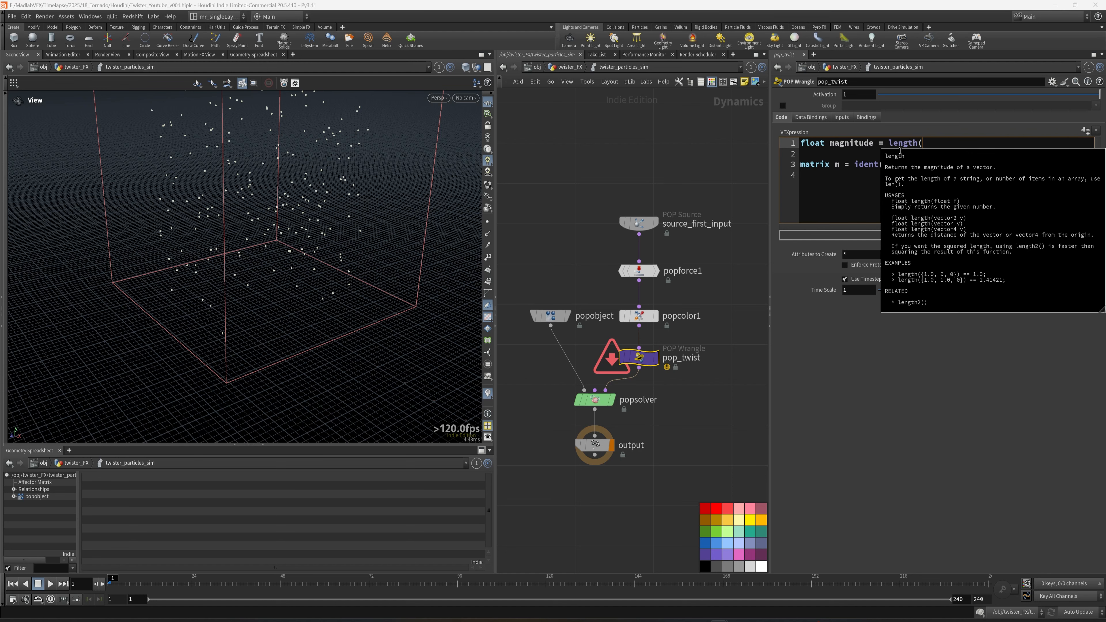
pyautogui.write('set(')
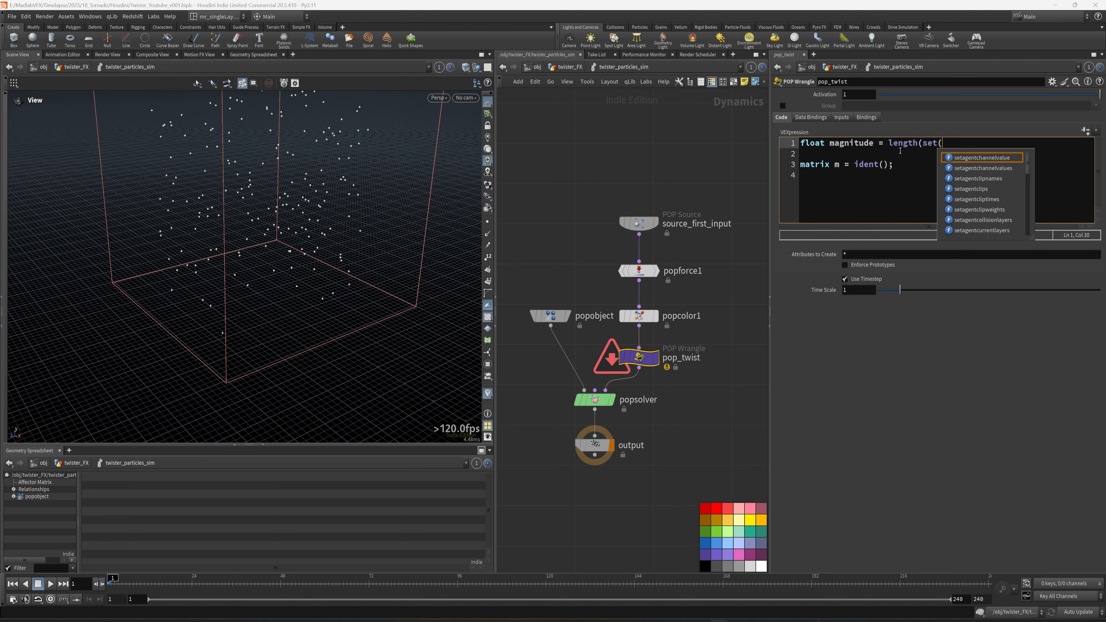
pyautogui.write('@P.')
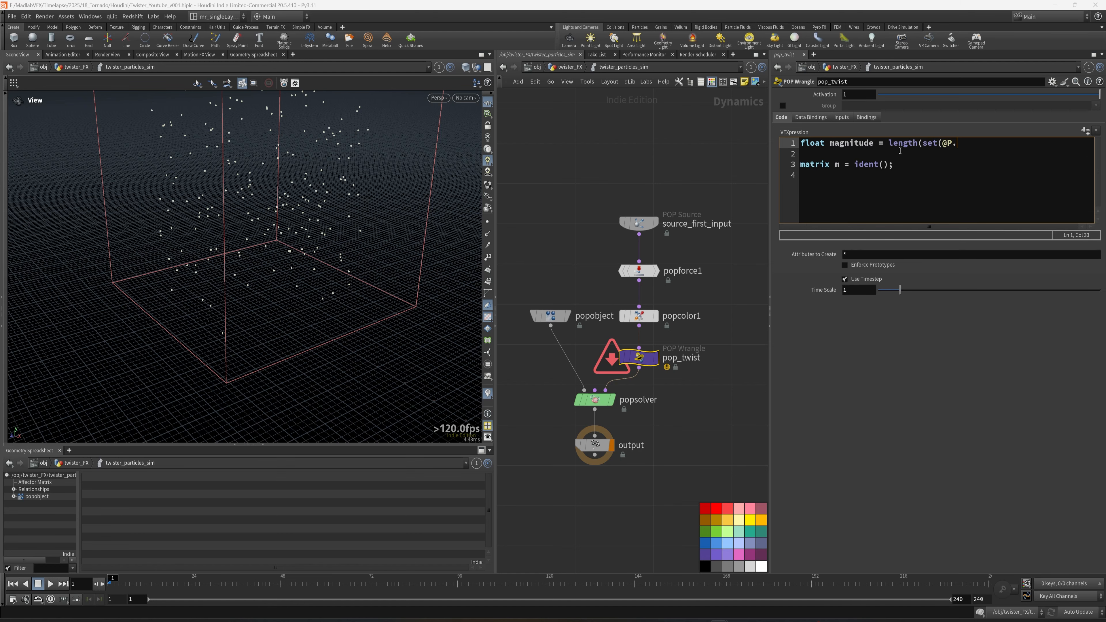
pyautogui.write('x, 0, @P.z));')
pyautogui.click(883, 155)
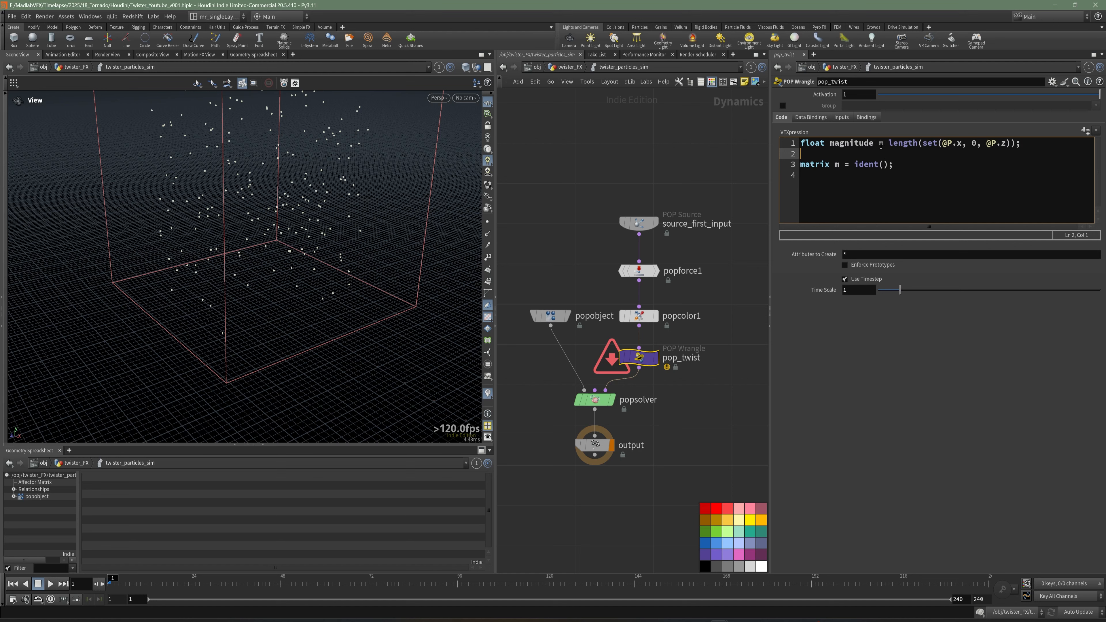
# Insert a second line declaring float velAmp = and widen the parameter pane.
pyautogui.click(880, 146)
pyautogui.moveTo(977, 145); pyautogui.dragTo(972, 145)
pyautogui.click(687, 168)
pyautogui.moveTo(712, 168); pyautogui.dragTo(677, 198, button='middle')
pyautogui.click(898, 180)
pyautogui.press('Up')
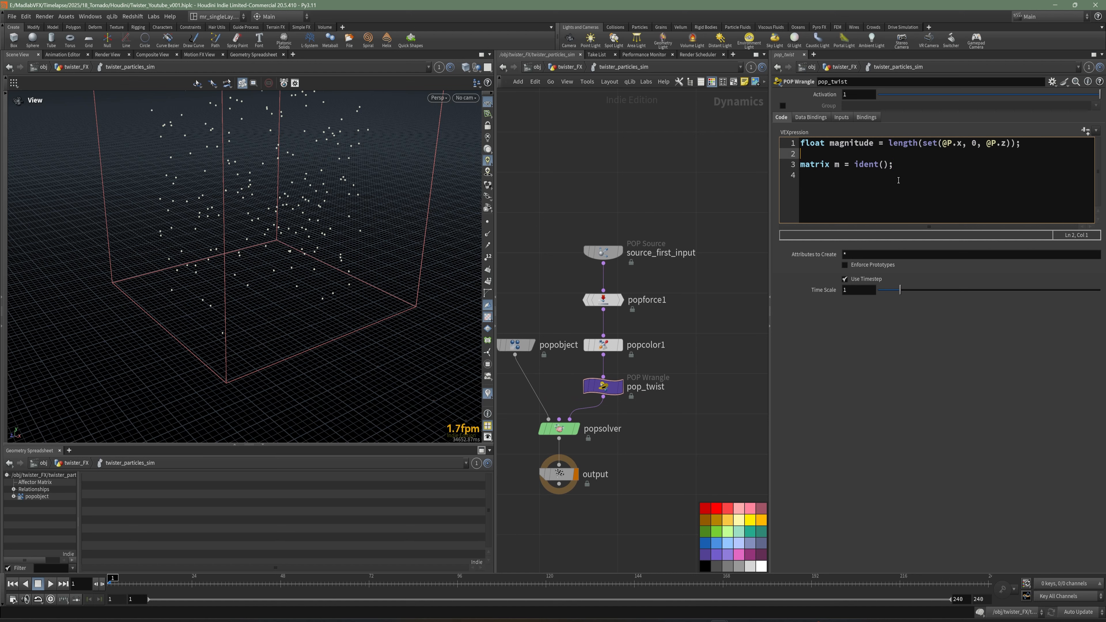
pyautogui.press('Up')
pyautogui.press('End')
pyautogui.press('Return')
pyautogui.write('float velAp')
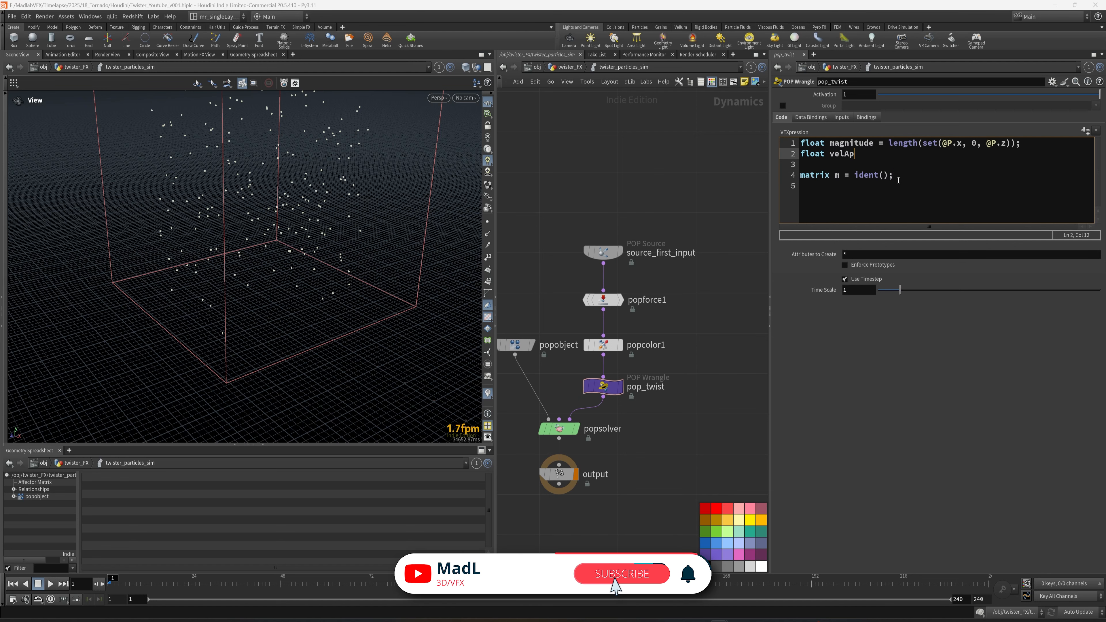
pyautogui.press('BackSpace')
pyautogui.write('mp')
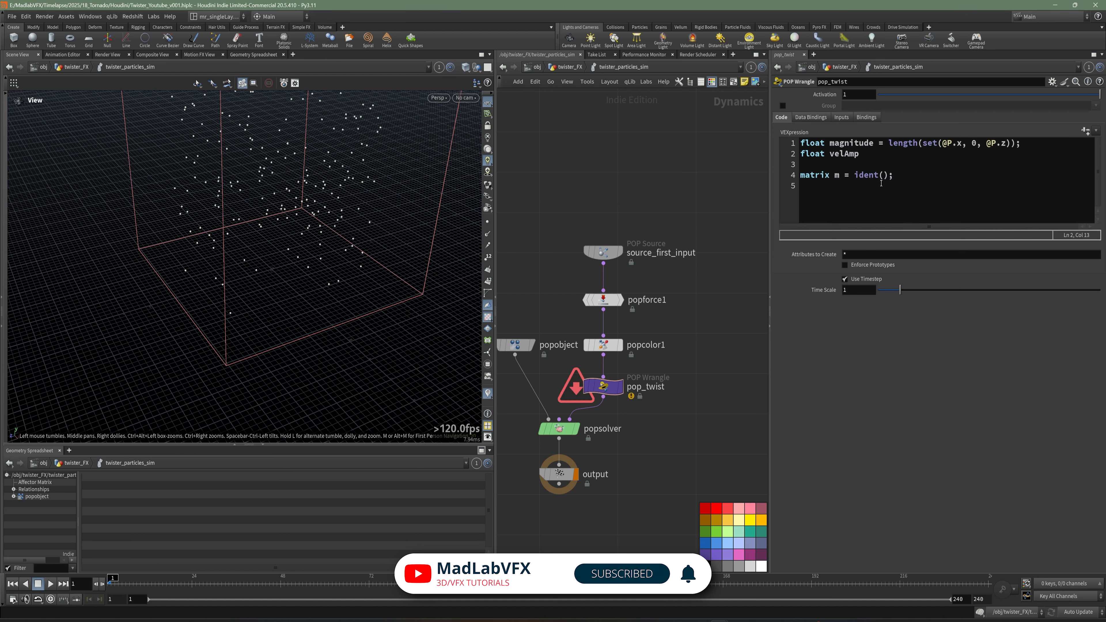
pyautogui.click(868, 157)
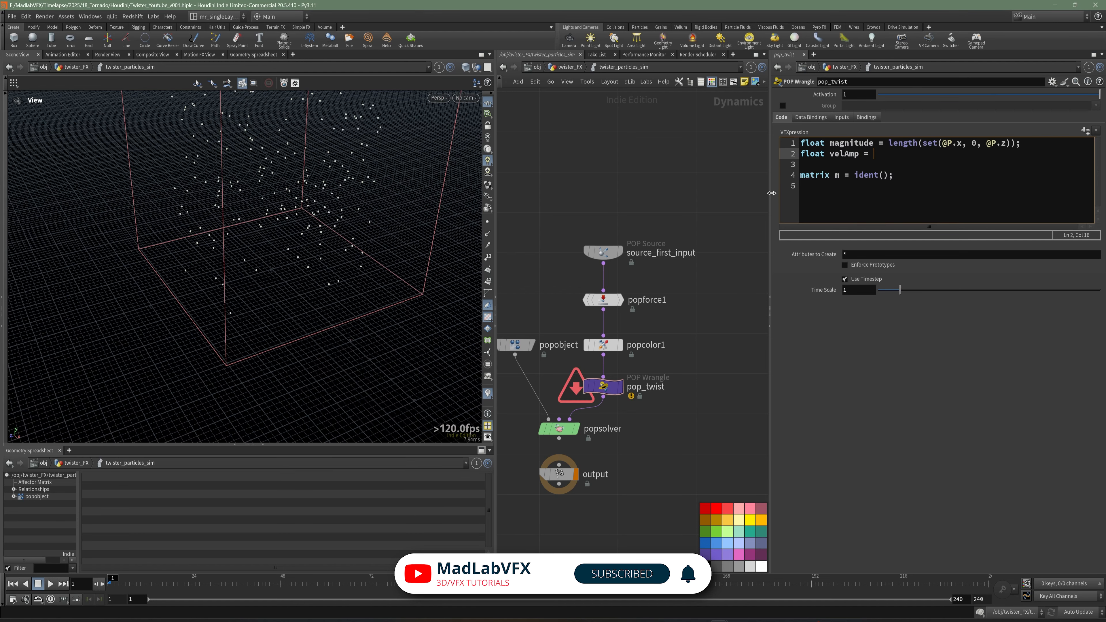
pyautogui.moveTo(770, 193); pyautogui.dragTo(663, 193)
pyautogui.write('= ')
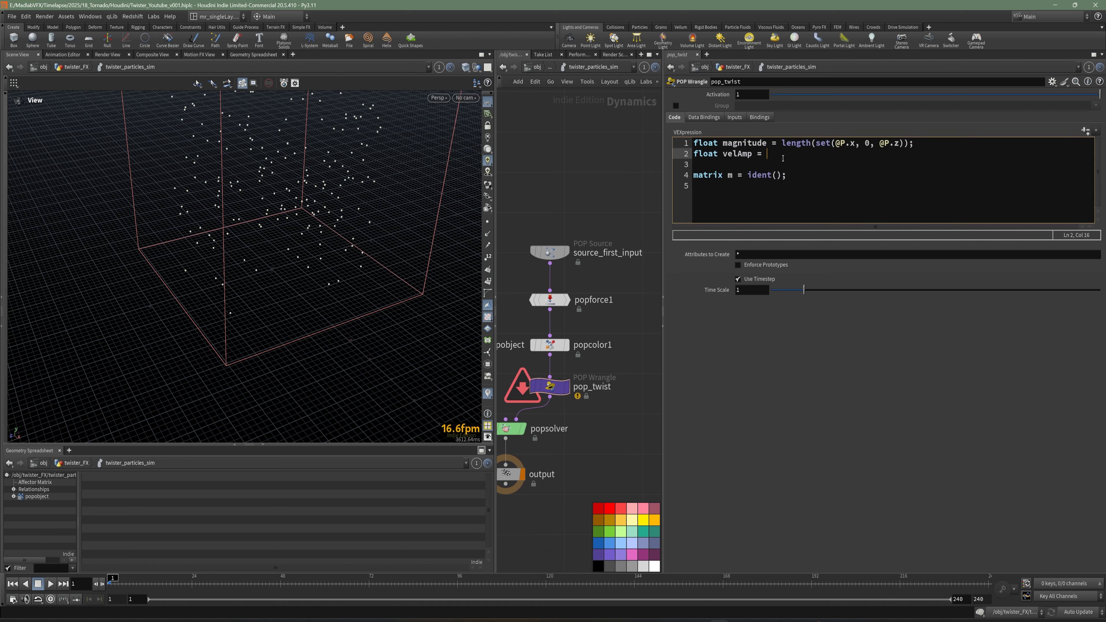
pyautogui.write('fit(mag')
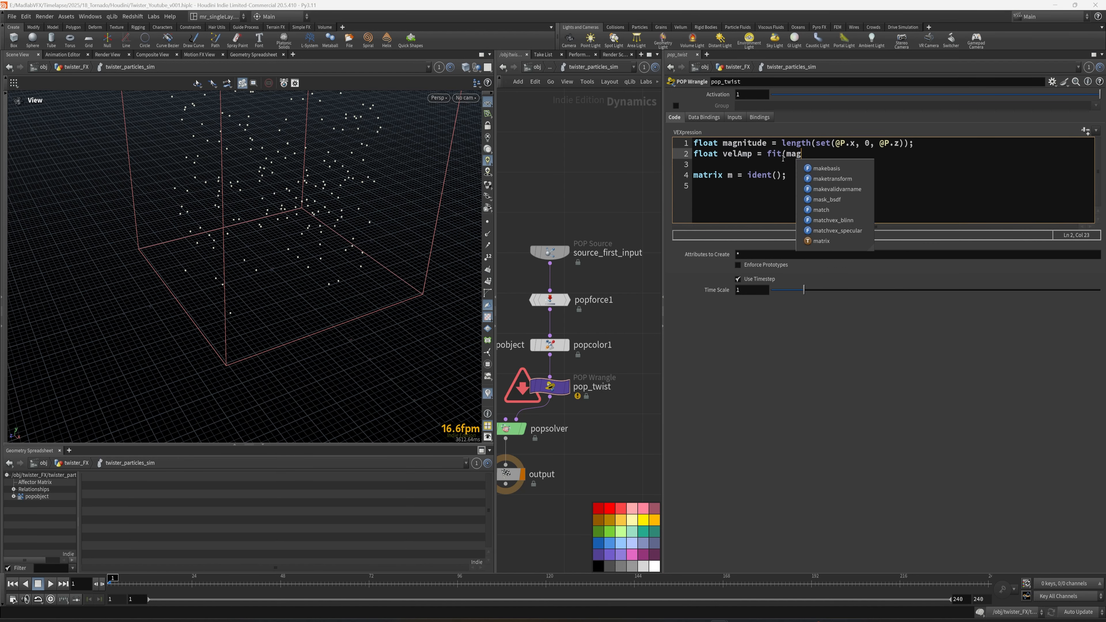
pyautogui.write('nitud')
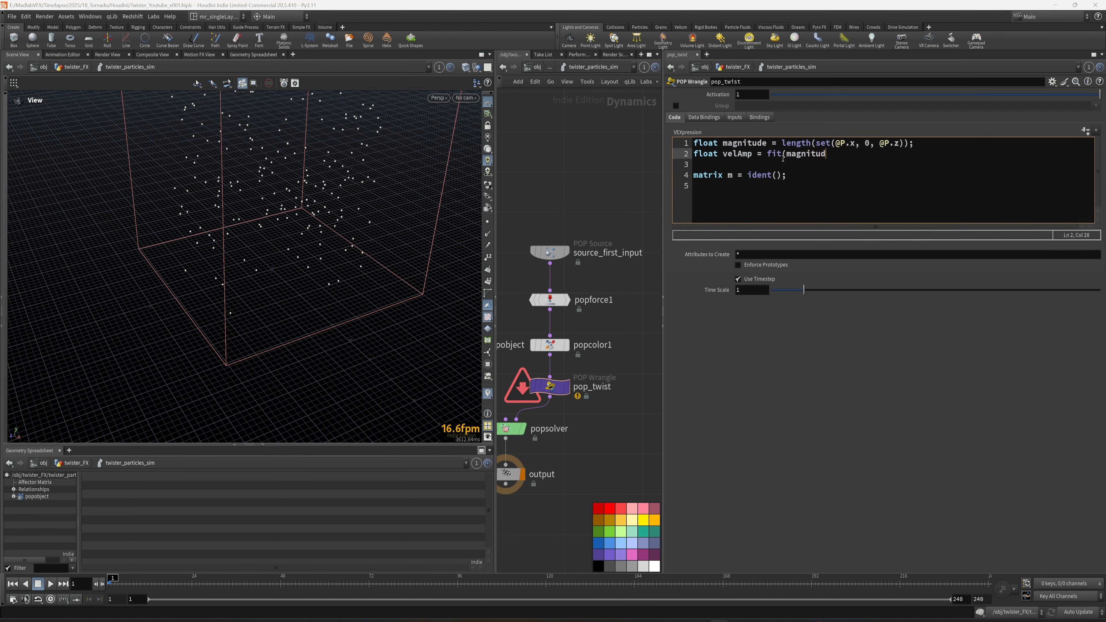
pyautogui.write('e, 5, 0, 0.5, 2);')
# Assign velAmp the value fit(magnitude, 5, 0, 0.5, 2); and open a new line.
pyautogui.press('Return')
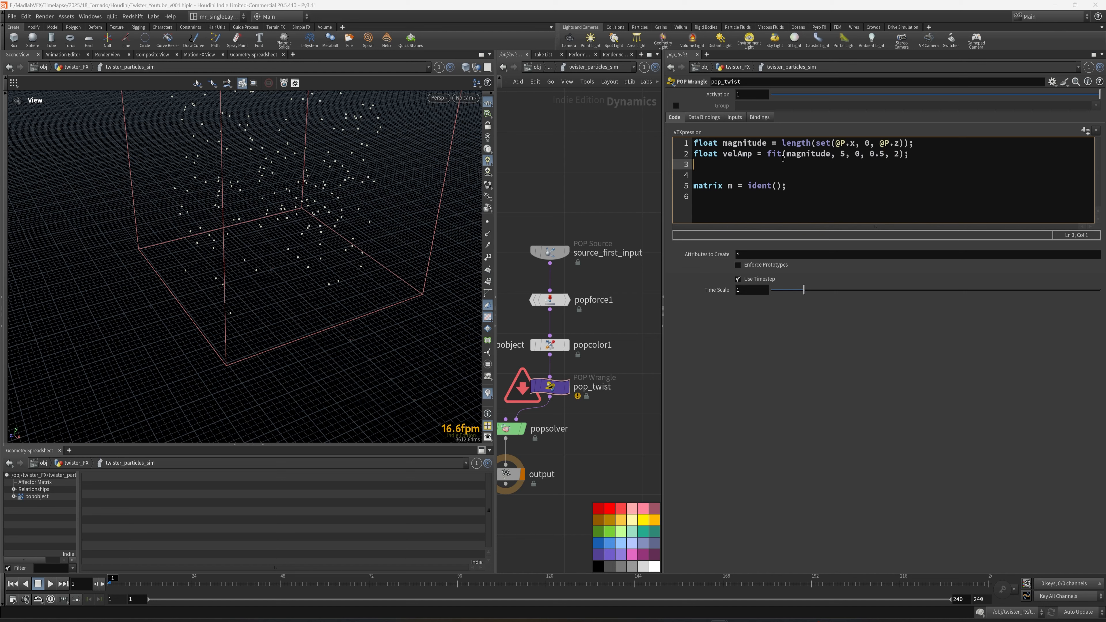
# Rename the velAmp variable to velAmplitude and copy its name.
pyautogui.doubleClick(753, 154)
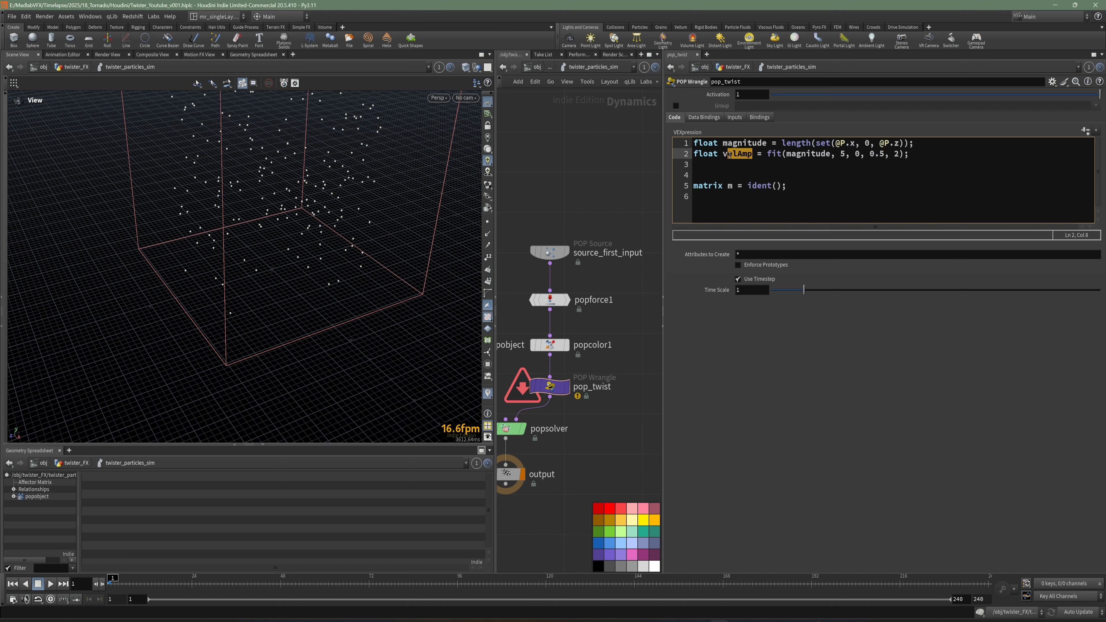
pyautogui.click(752, 155)
pyautogui.write('lid')
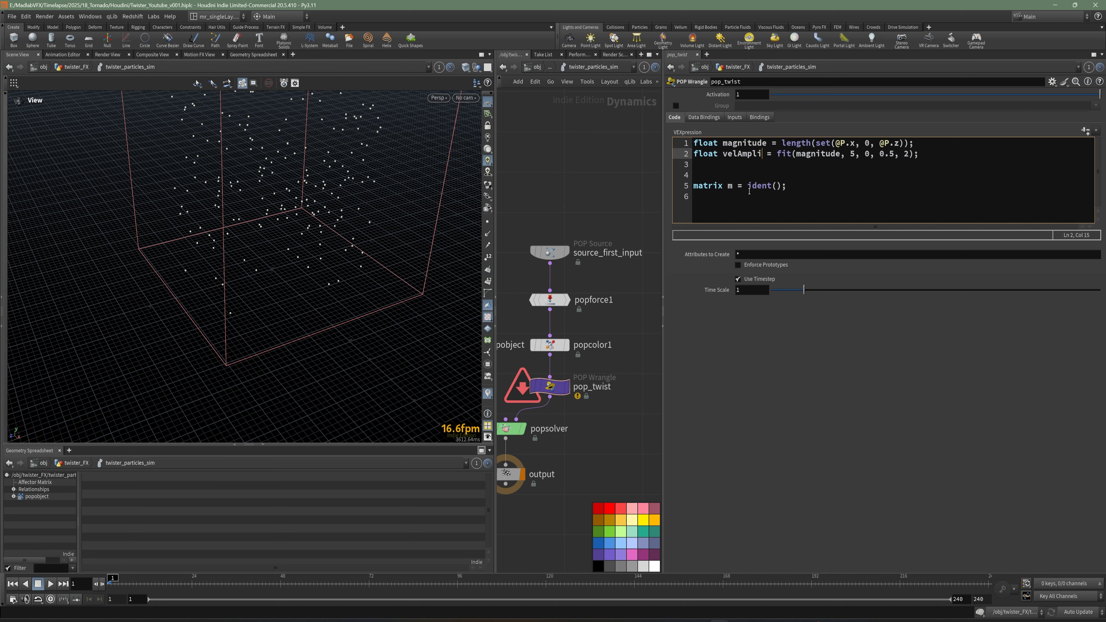
pyautogui.press('BackSpace')
pyautogui.write('tude')
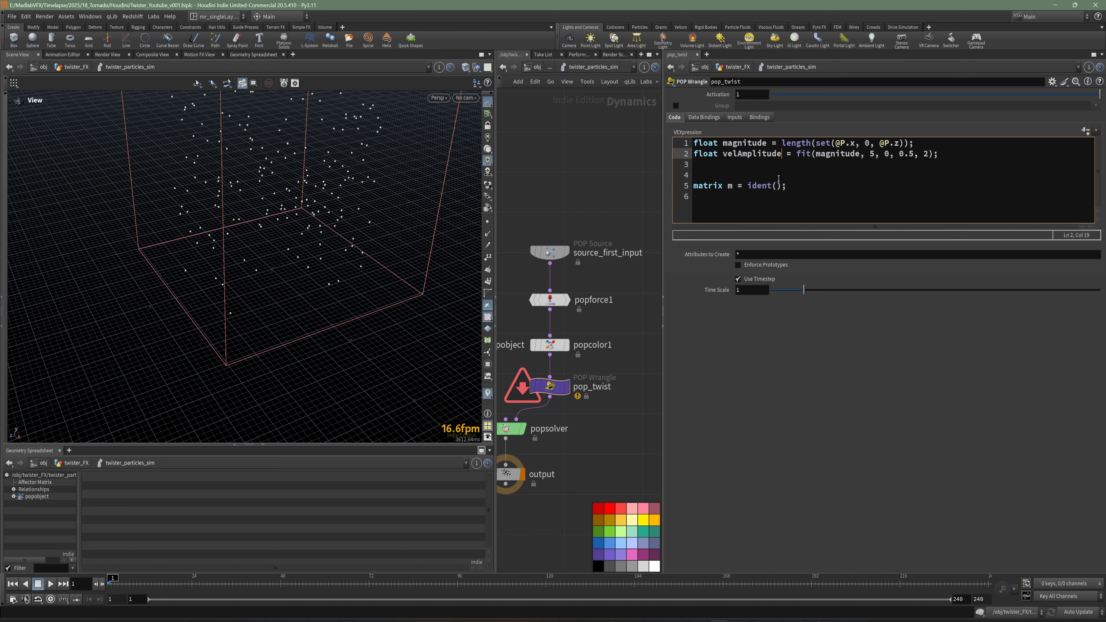
pyautogui.hotkey('ctrl', 'shift', 'Left')
# Switch the viewport to the top view and begin a third line: float angle = radians(.
pyautogui.click(724, 169)
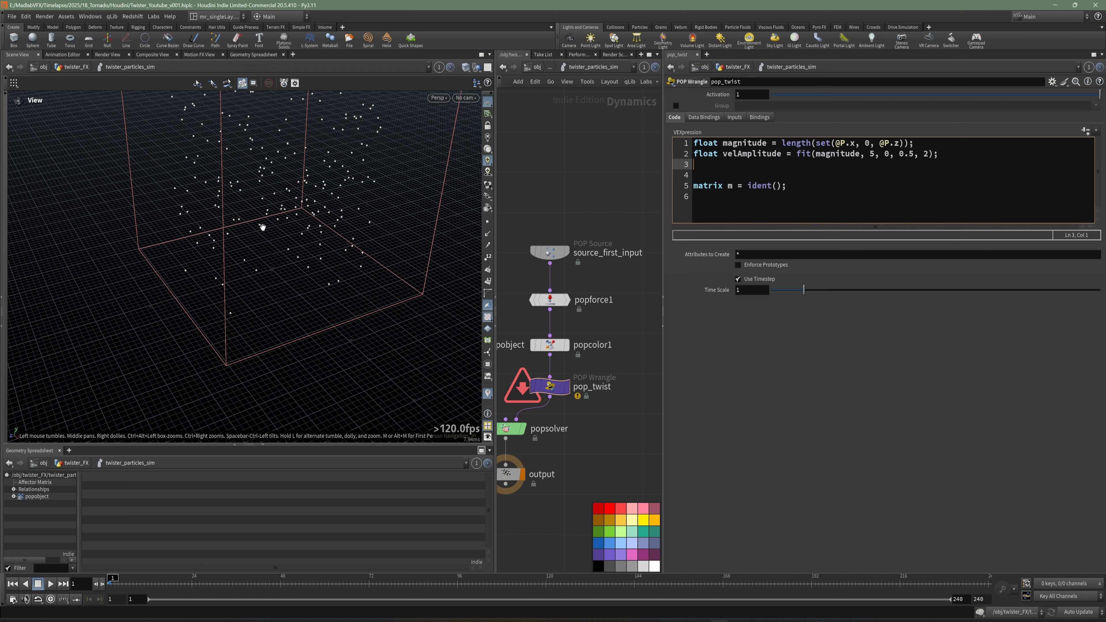
pyautogui.moveTo(338, 225); pyautogui.dragTo(335, 216)
pyautogui.hotkey('space', '2')
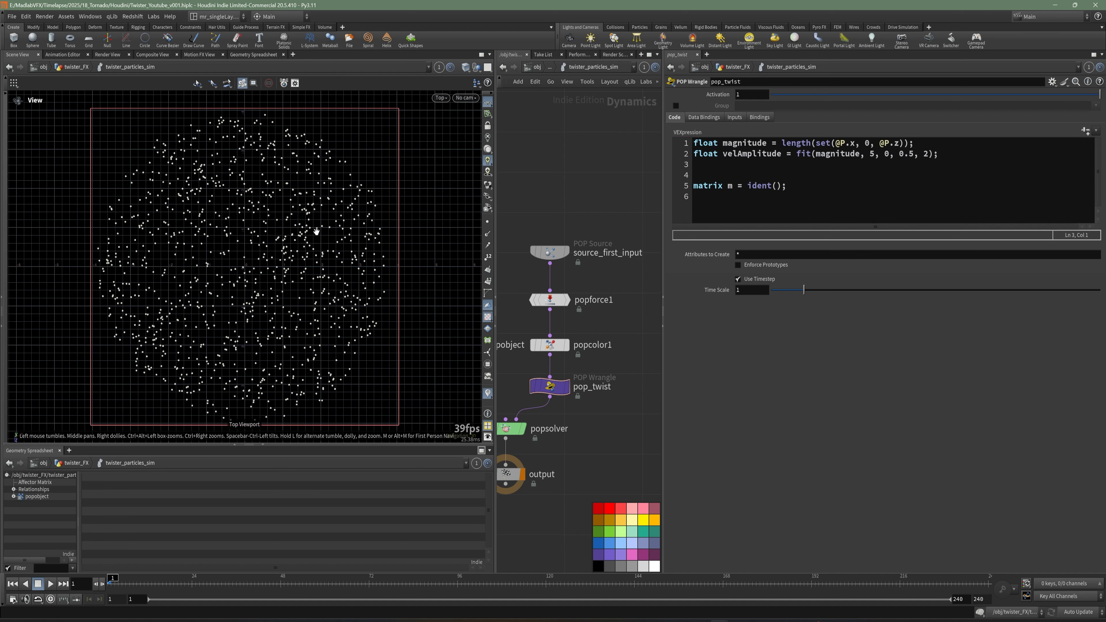
pyautogui.moveTo(317, 232); pyautogui.dragTo(268, 253, button='right')
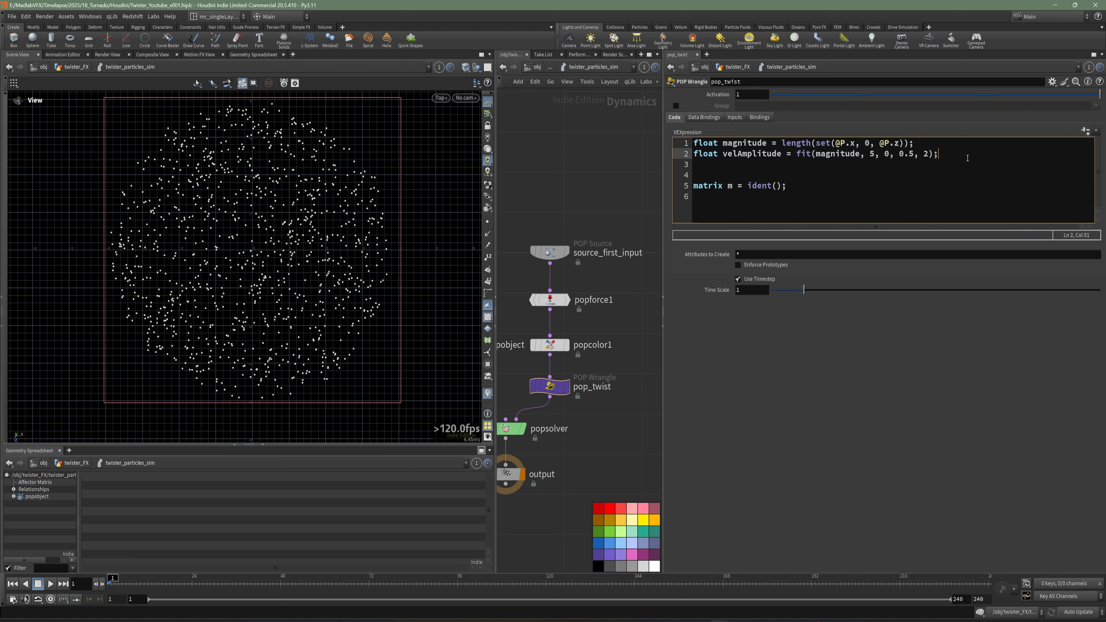
pyautogui.press('Return')
pyautogui.write('float')
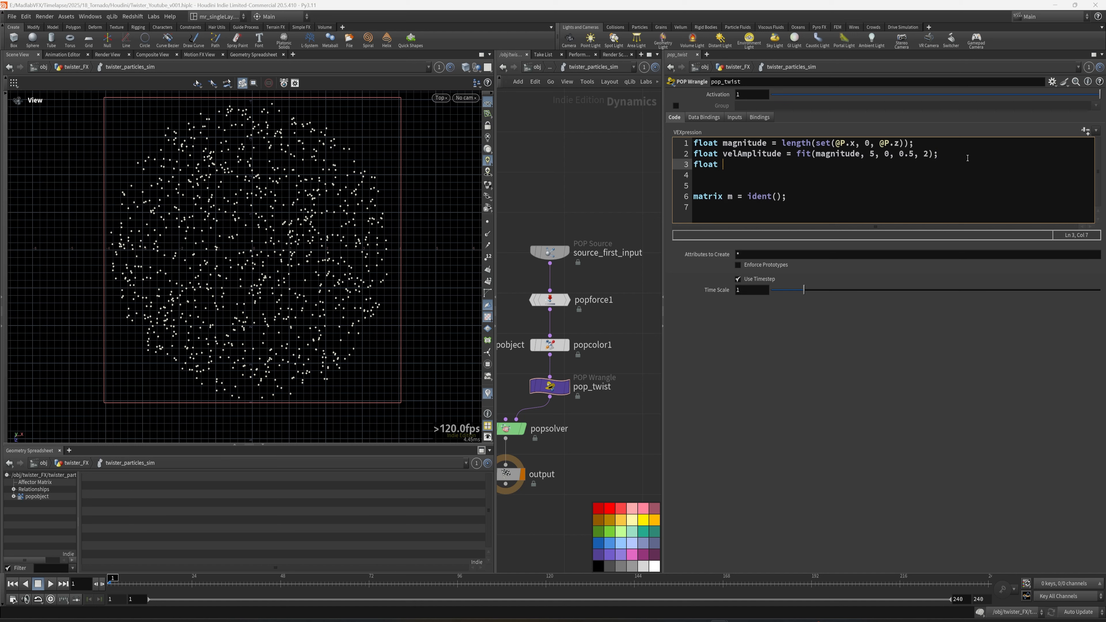
pyautogui.write(' angle( = ra')
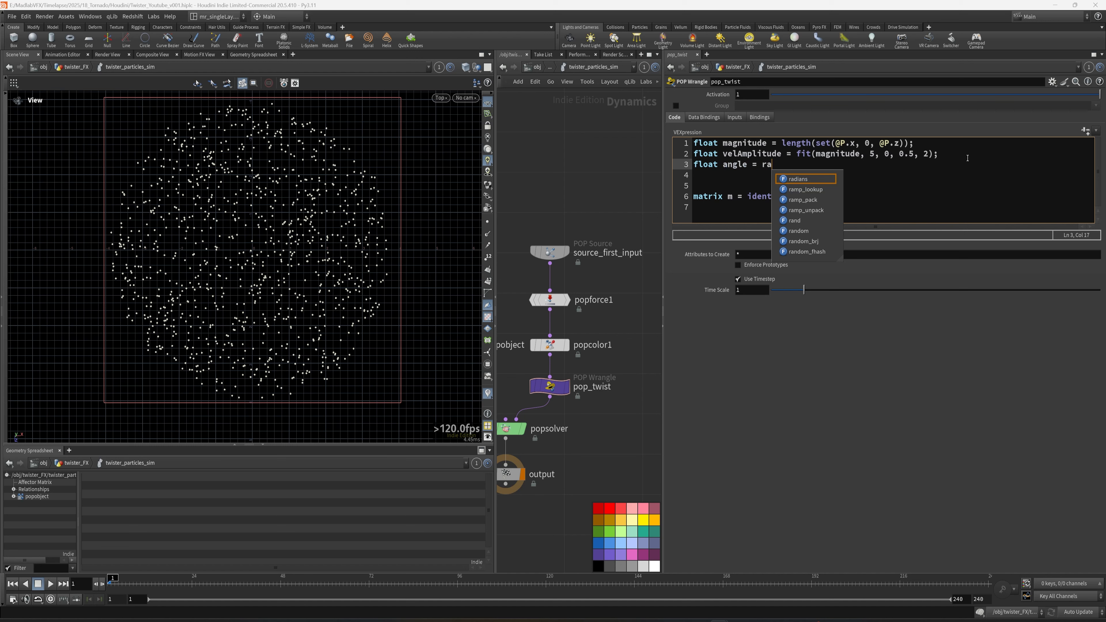
pyautogui.write('dians(')
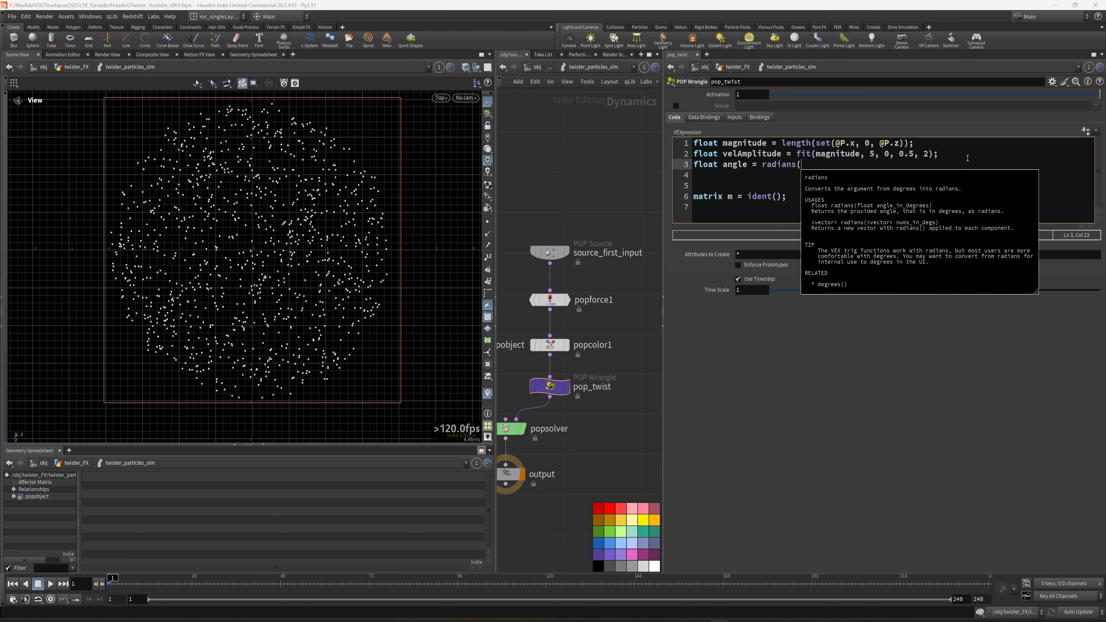
pyautogui.write('chf("')
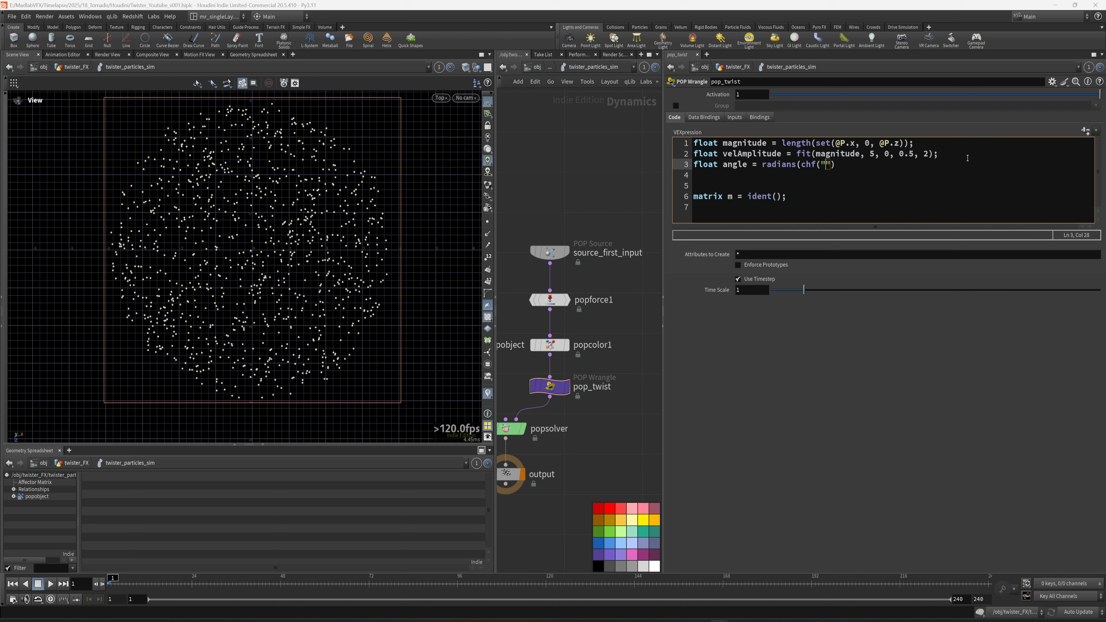
pyautogui.write('angle"')
pyautogui.write(',')
# Complete the angle line as radians(chf("angle")) * pow(velAmplitude, 2)); and add a new line.
pyautogui.press('BackSpace')
pyautogui.press('BackSpace')
pyautogui.write(')')
pyautogui.press('BackSpace')
pyautogui.press('BackSpace')
pyautogui.write(') * pow(')
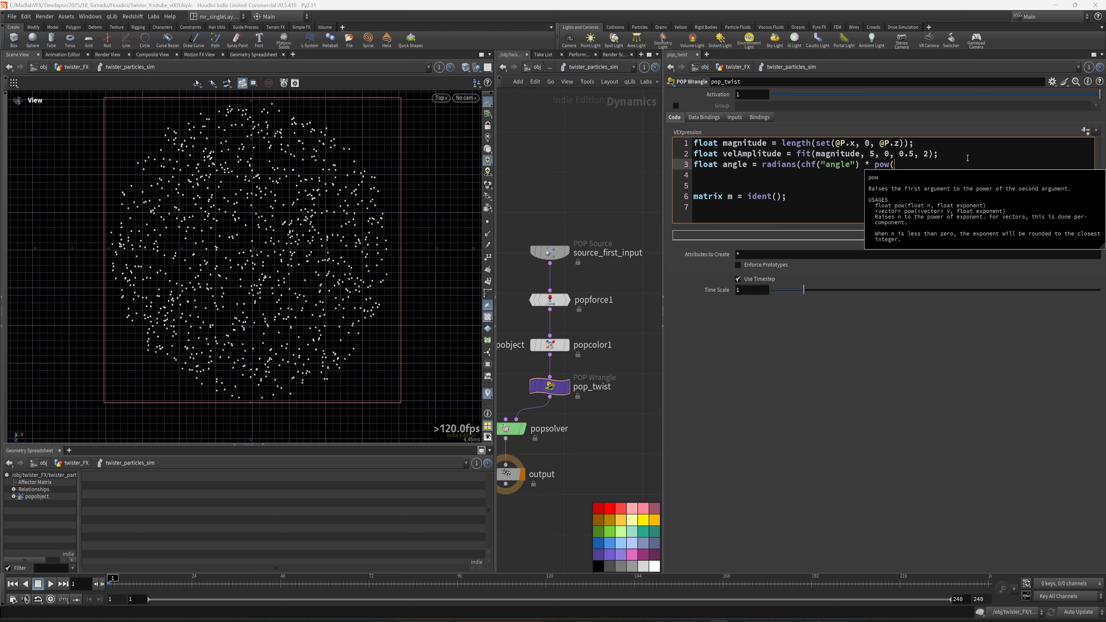
pyautogui.write('vel')
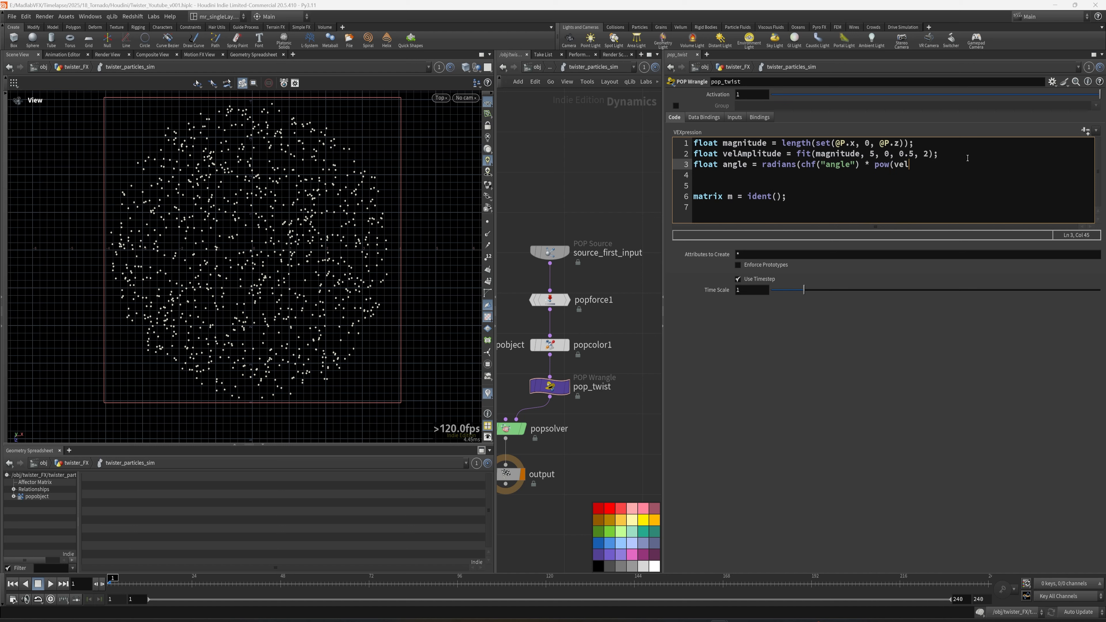
pyautogui.doubleClick(752, 154)
pyautogui.hotkey('ctrl', 'c')
pyautogui.click(915, 167)
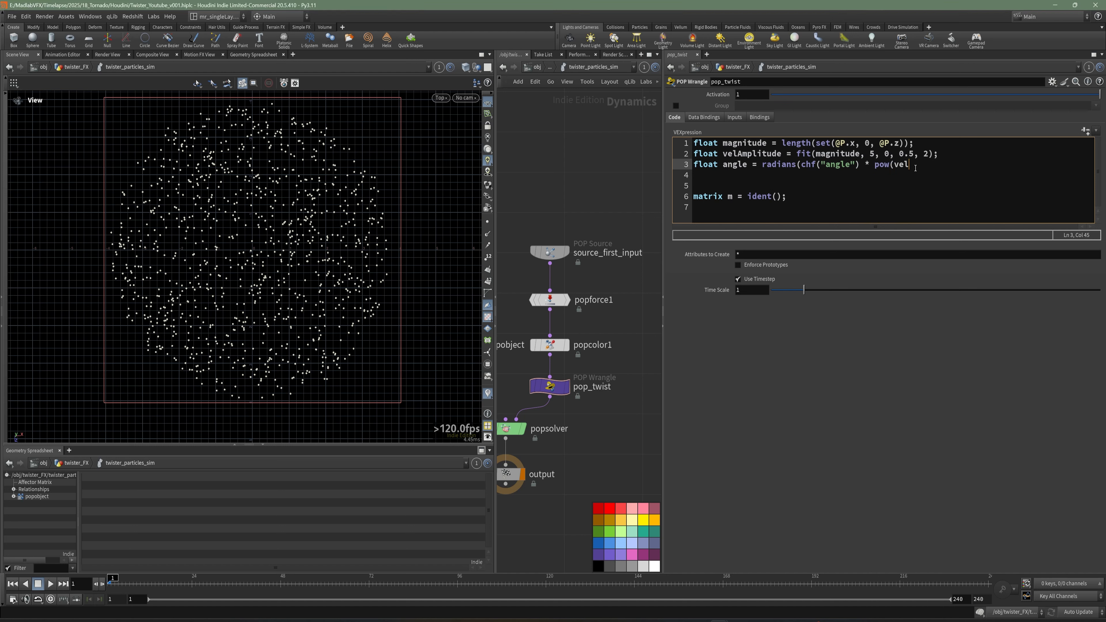
pyautogui.hotkey('ctrl', 'shift', 'Left')
pyautogui.hotkey('ctrl', 'v')
pyautogui.write('2));')
pyautogui.press('Return')
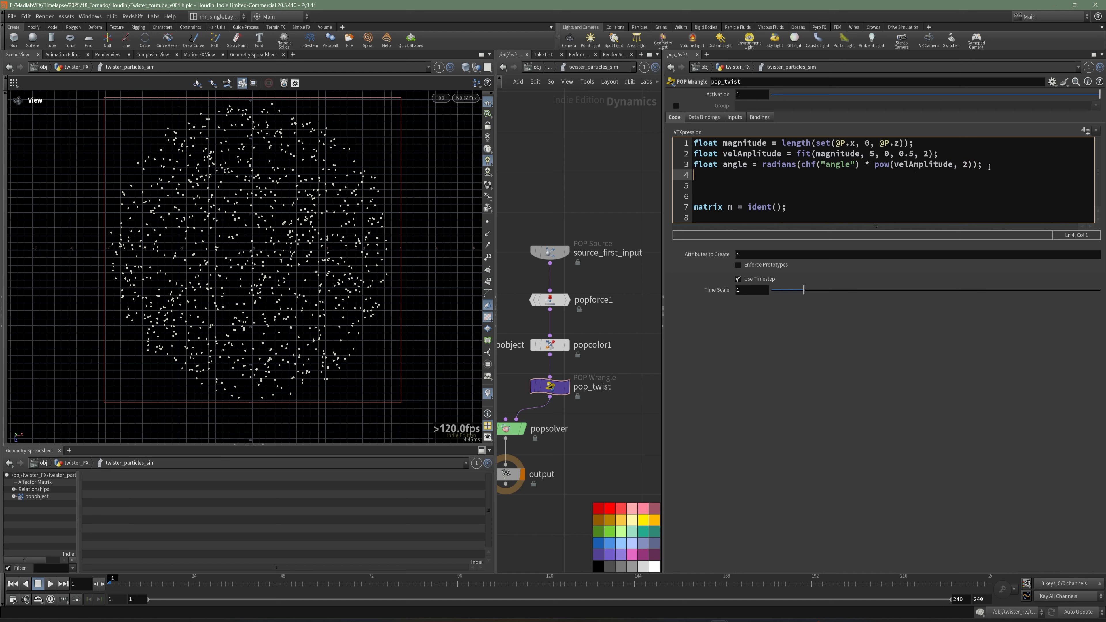
# Add a fourth code line declaring vector upVector = set(0, 1, 0);.
pyautogui.write('vector ')
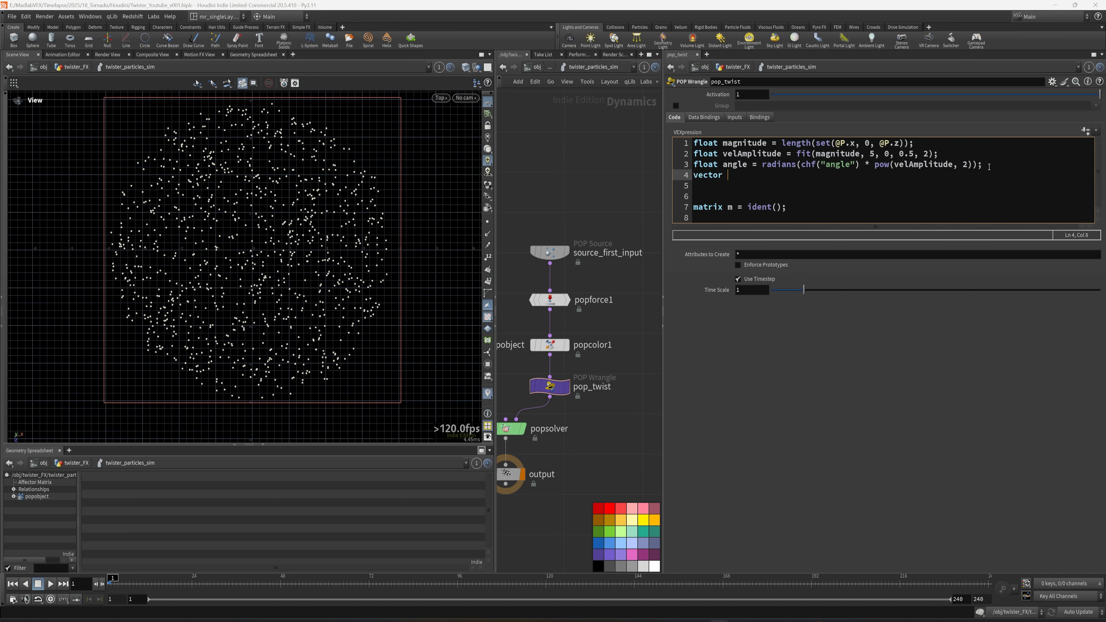
pyautogui.write('upVector')
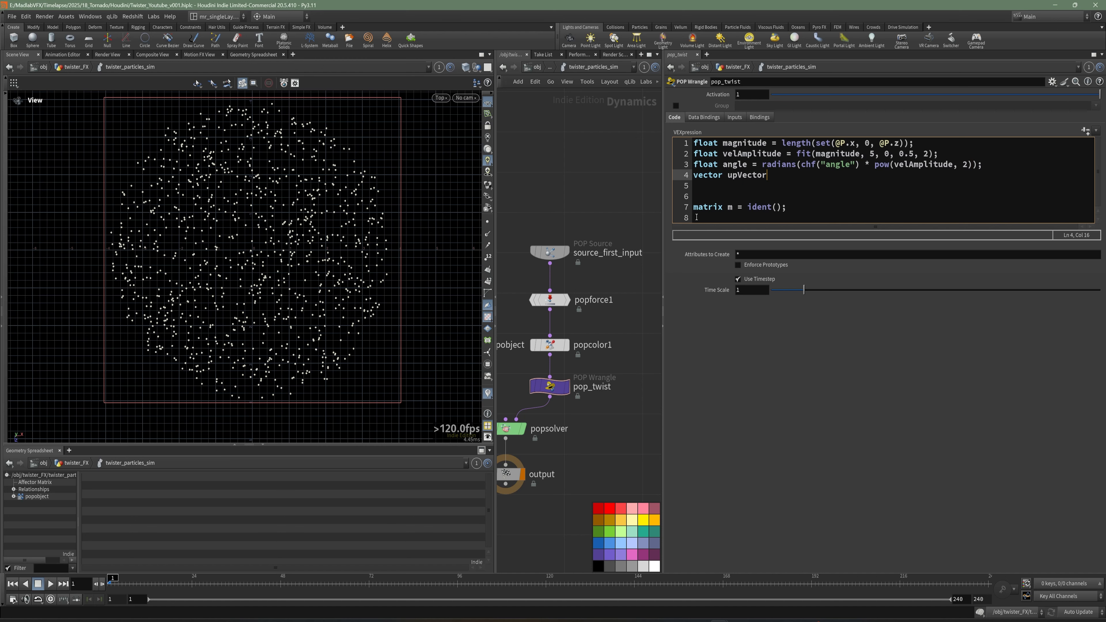
pyautogui.hotkey('space', '1')
pyautogui.moveTo(304, 255); pyautogui.dragTo(274, 237)
pyautogui.moveTo(274, 237); pyautogui.dragTo(237, 286, button='right')
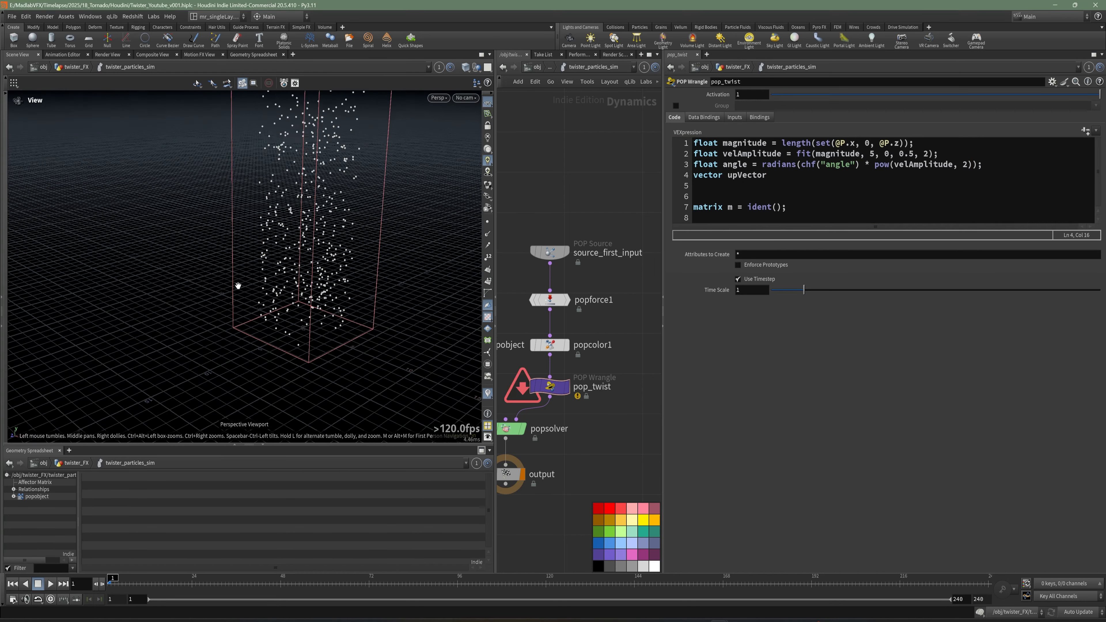
pyautogui.moveTo(238, 285); pyautogui.dragTo(242, 310, button='middle')
pyautogui.moveTo(226, 233); pyautogui.dragTo(313, 271)
pyautogui.click(783, 178)
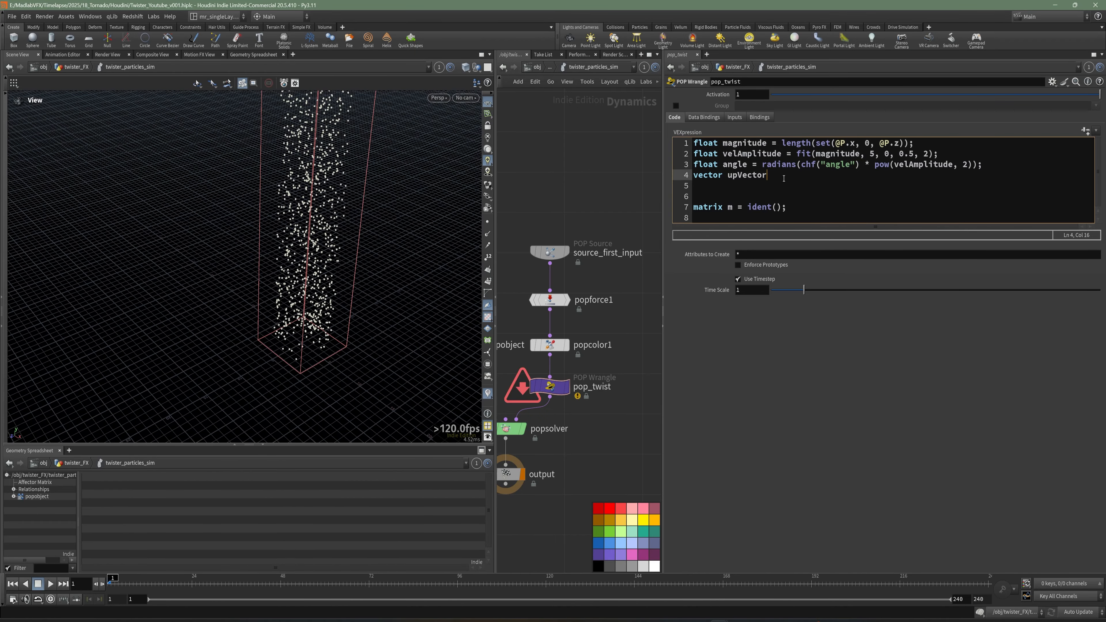
pyautogui.write('set(1')
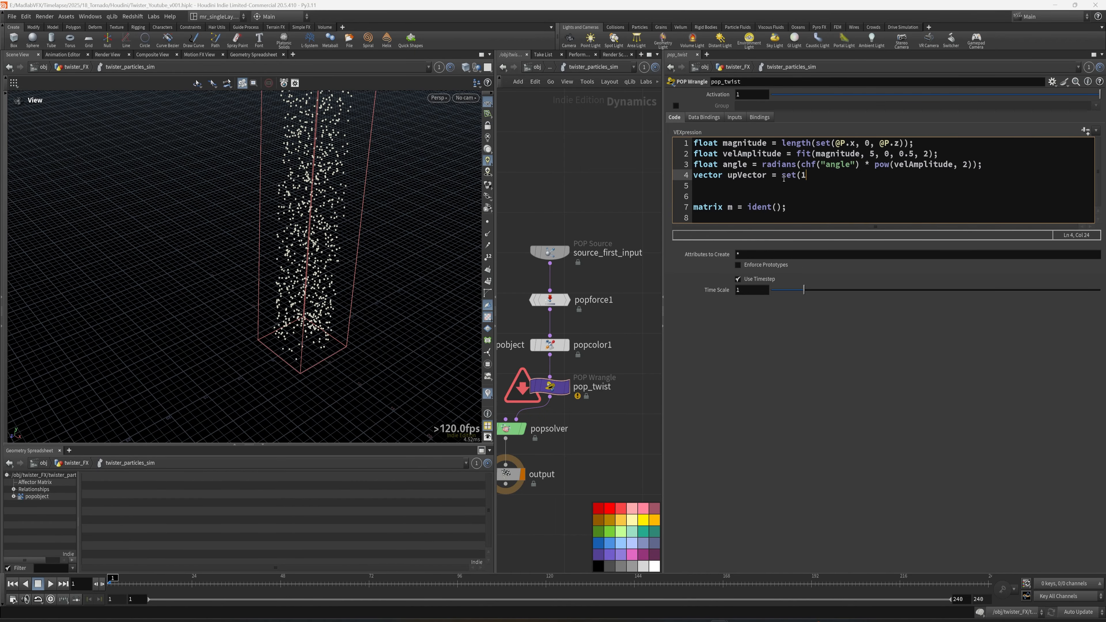
pyautogui.write(', 1, 0);')
# Remove the surplus blank lines so one empty line separates the upVector declaration from the matrix line.
pyautogui.press('Return')
pyautogui.press('Return')
pyautogui.press('Down')
pyautogui.press('Down')
pyautogui.press('BackSpace')
pyautogui.press('BackSpace')
pyautogui.press('Delete')
pyautogui.press('Right')
pyautogui.press('Right')
pyautogui.press('Right')
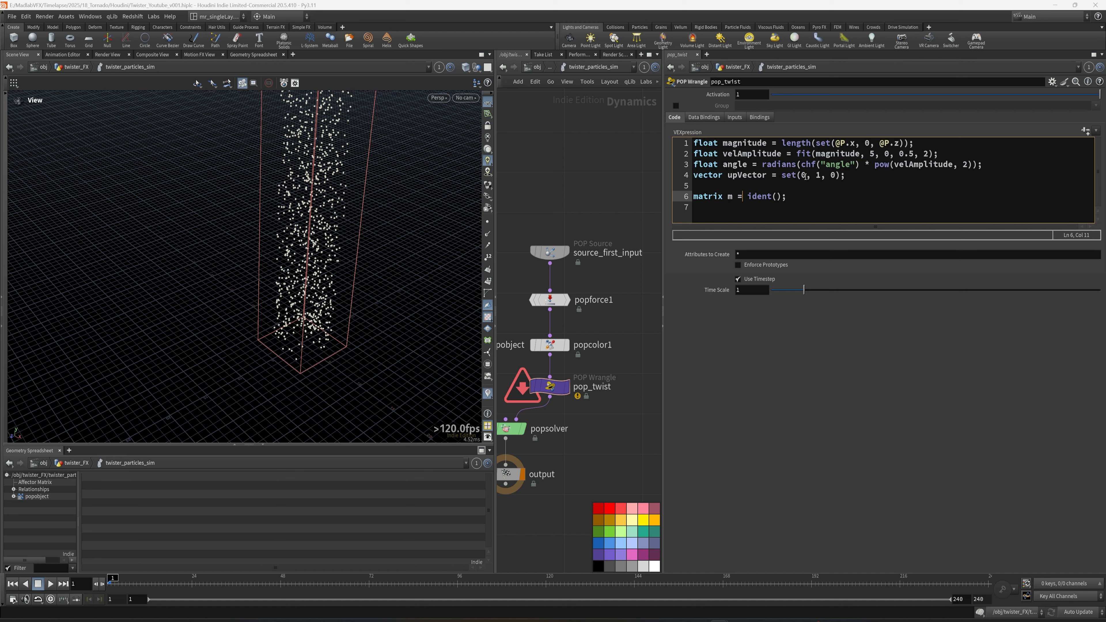
# Add the line rotate(m, angle, upVector); below the matrix declaration and open a new line.
pyautogui.press('Return')
pyautogui.write('ro')
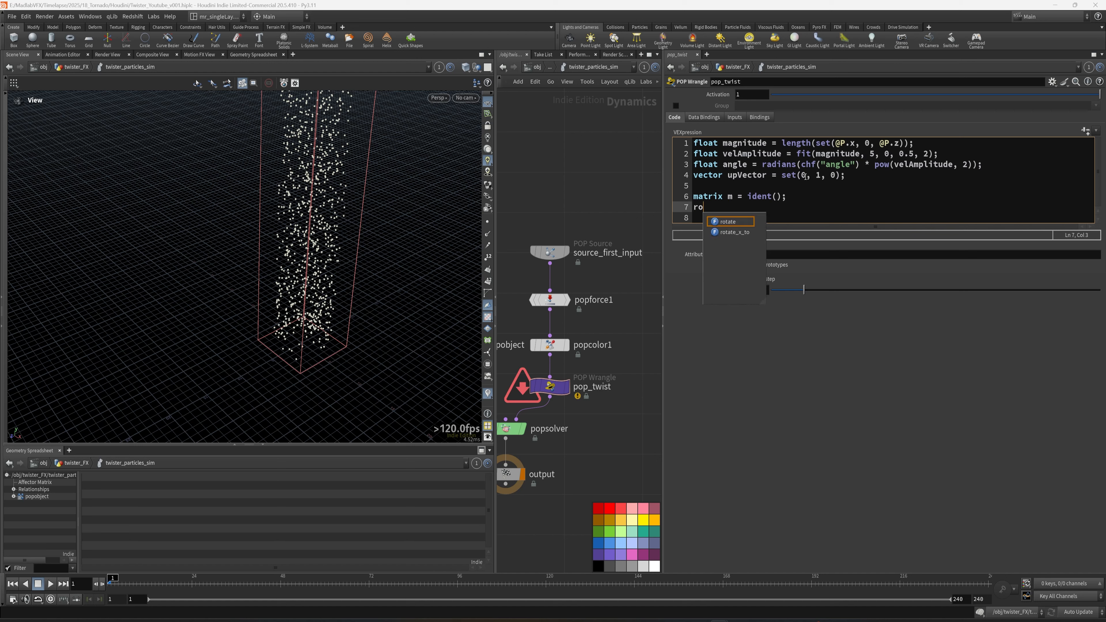
pyautogui.write('tate')
pyautogui.press('BackSpace')
pyautogui.write('te')
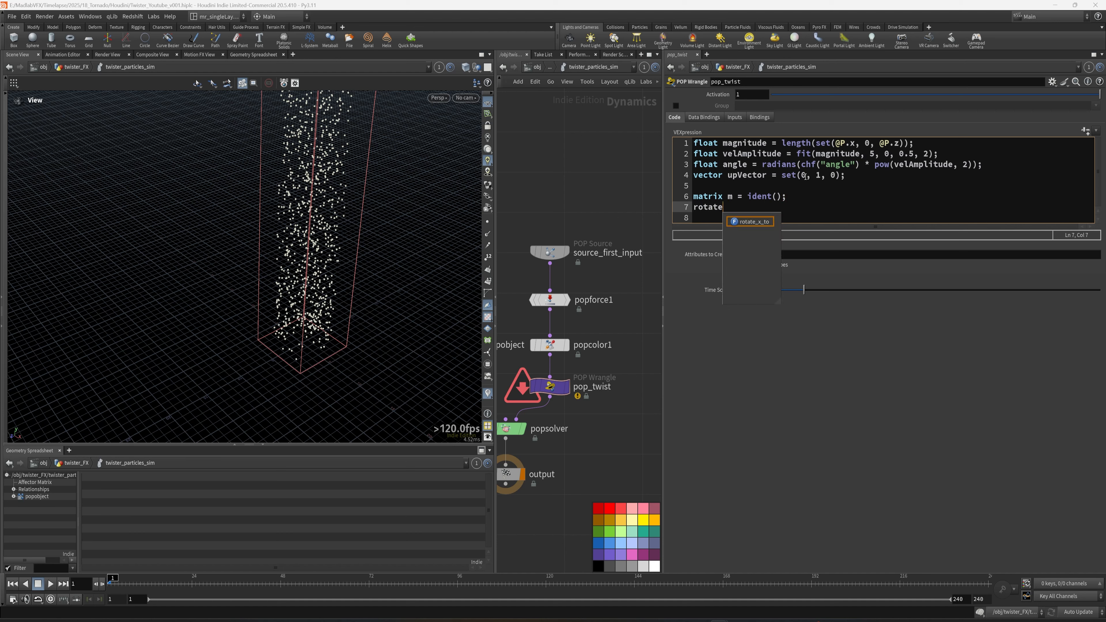
pyautogui.write('(m')
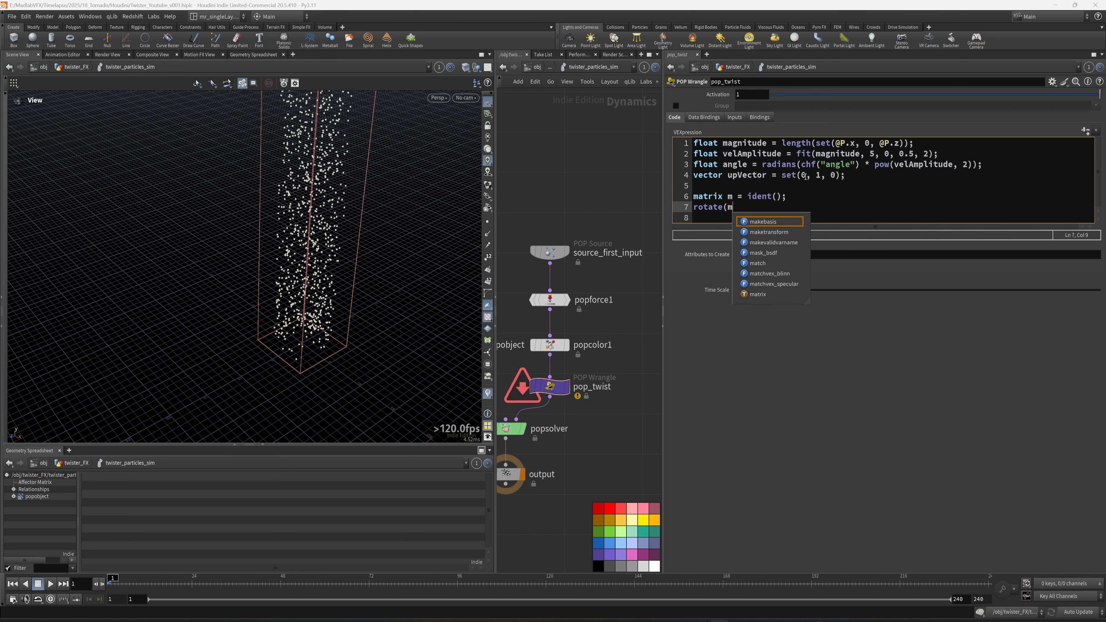
pyautogui.write(', ')
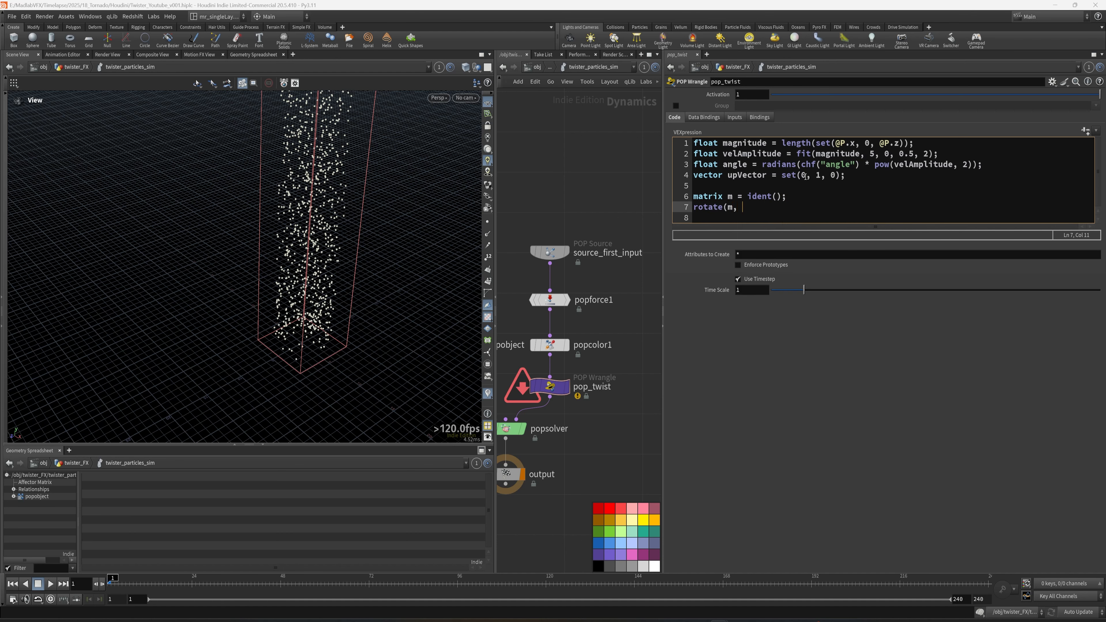
pyautogui.write('angle')
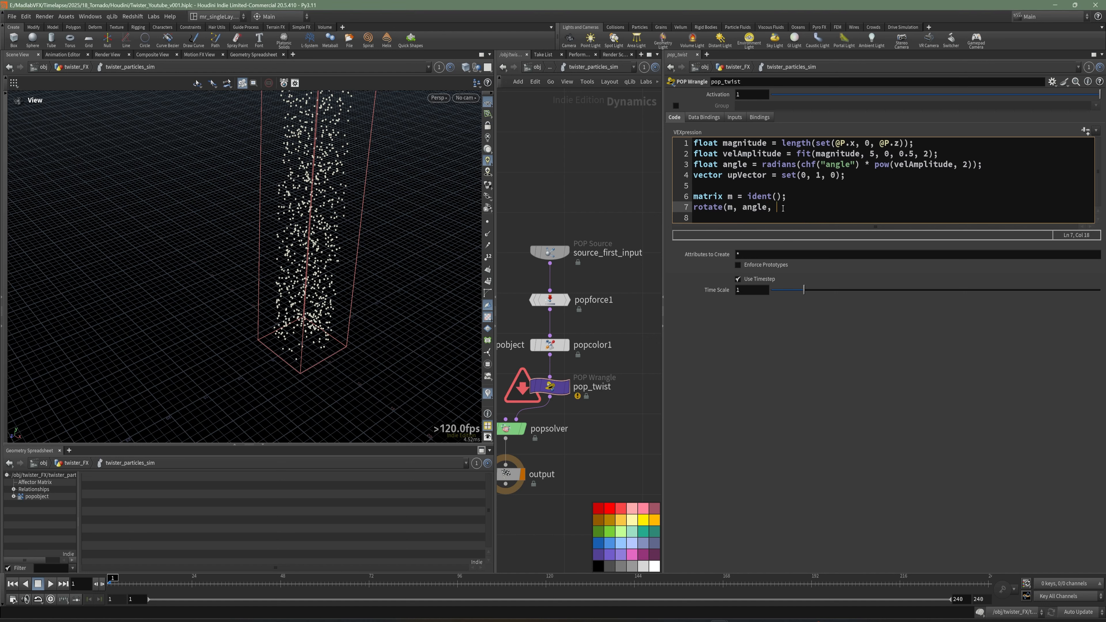
pyautogui.write(', upVector);')
pyautogui.press('Return')
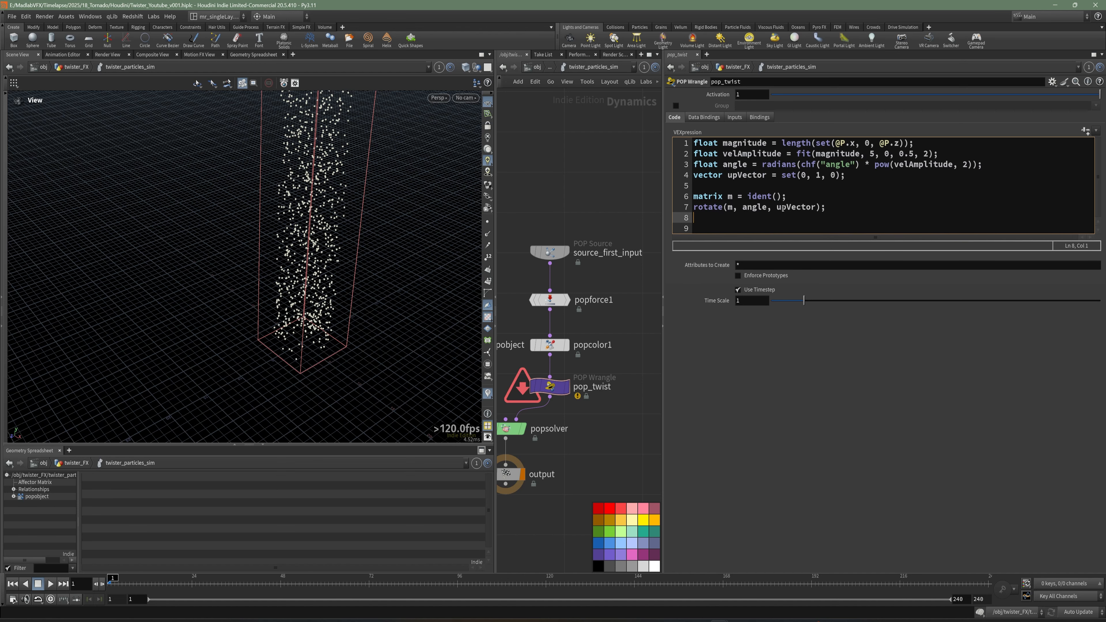
# Finish the wrangle code with @P *= m; and save the scene file.
pyautogui.write('@P *= m;')
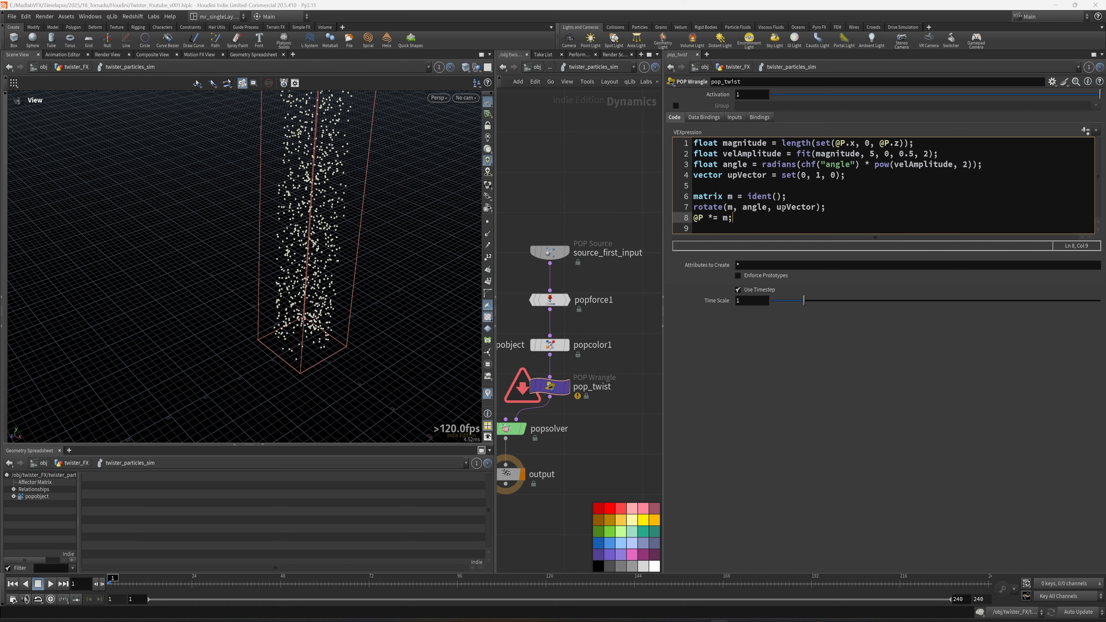
pyautogui.hotkey('ctrl', 's')
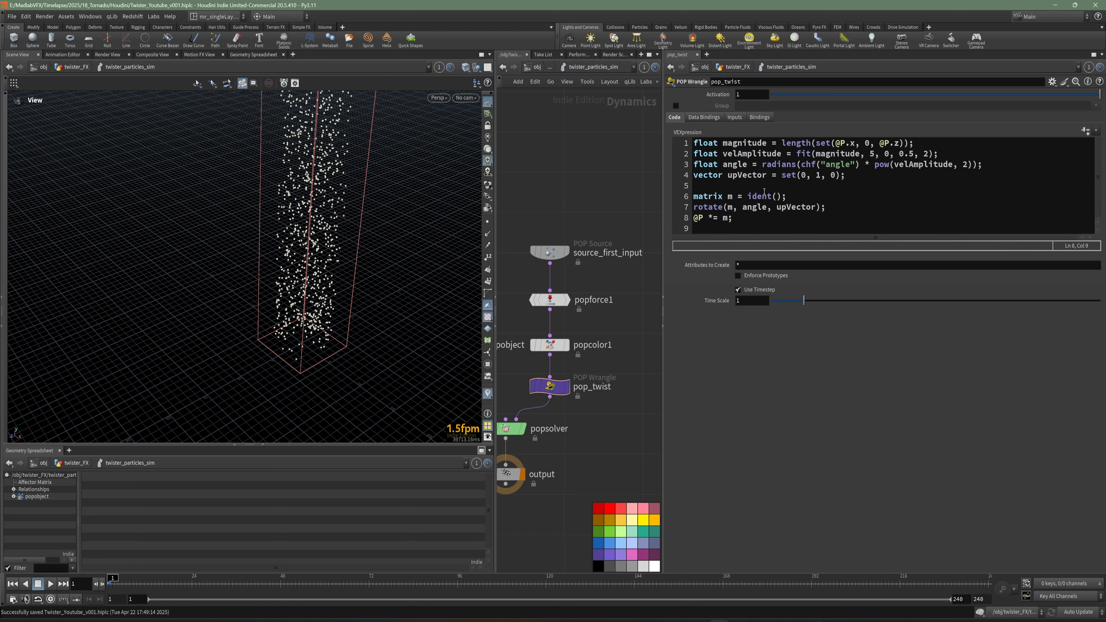
# Create spare parameters from the code and set the wrangle's Angle parameter to 5.
pyautogui.click(1084, 136)
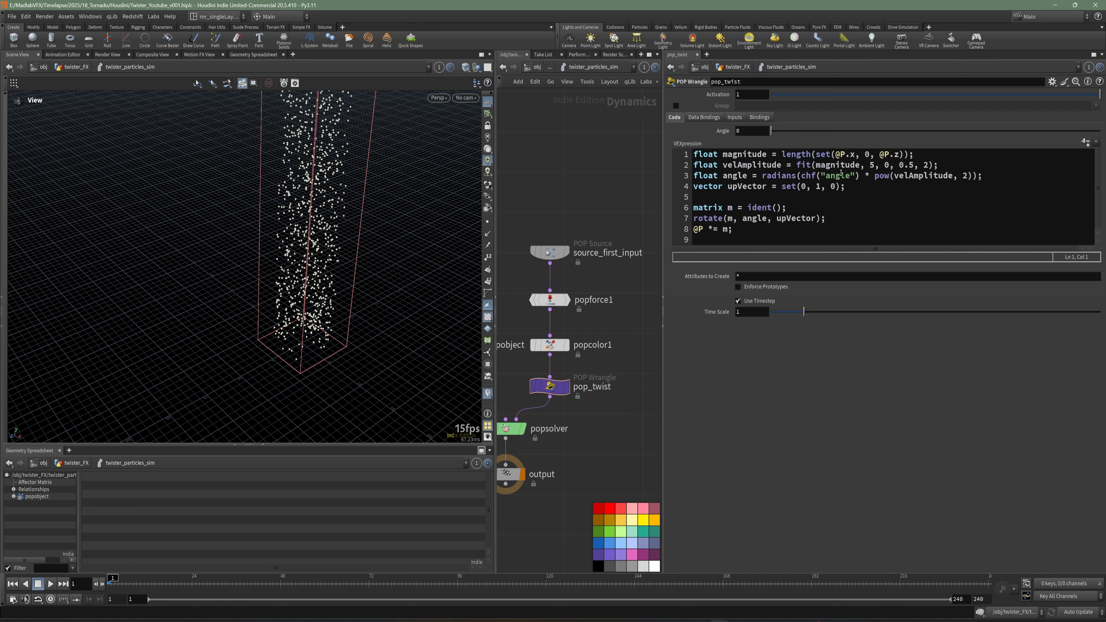
pyautogui.click(855, 166)
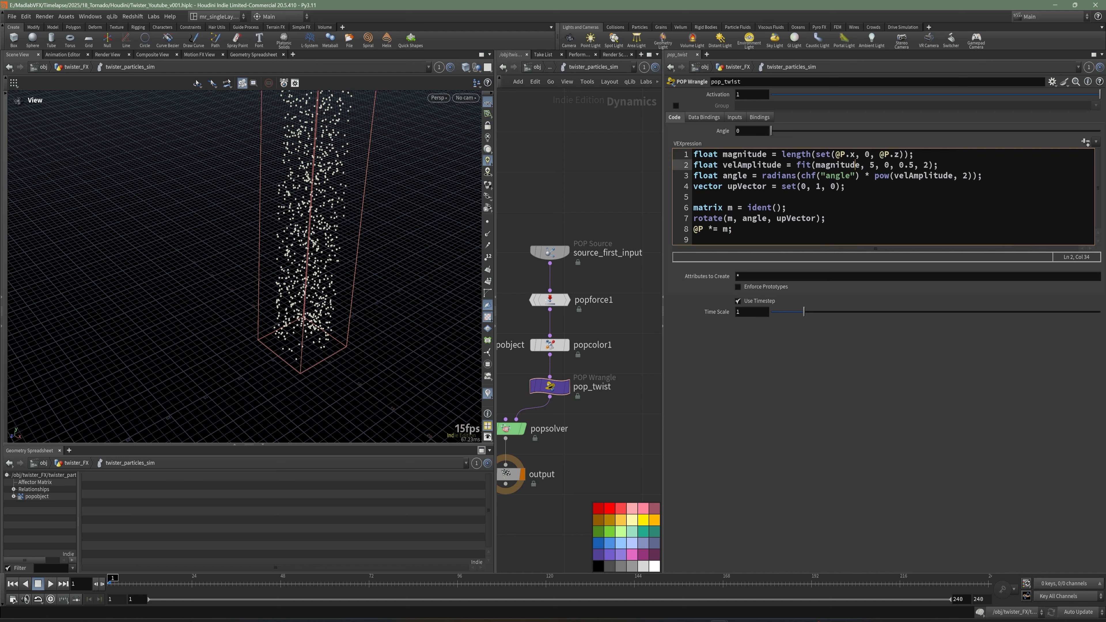
pyautogui.hotkey('alt', 'e')
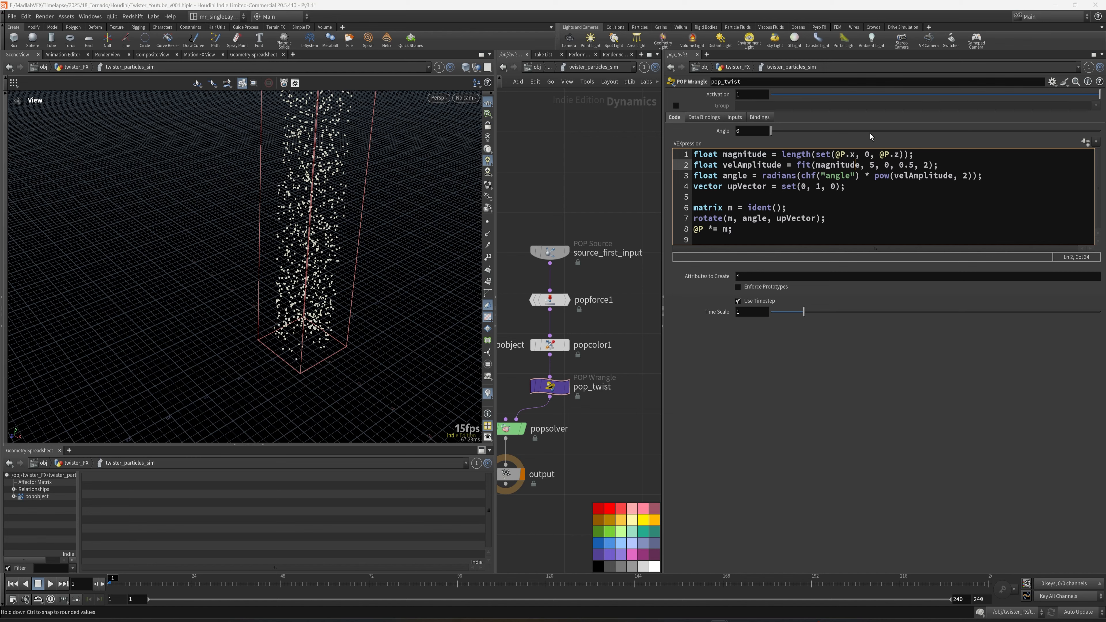
pyautogui.moveTo(758, 131); pyautogui.dragTo(677, 130)
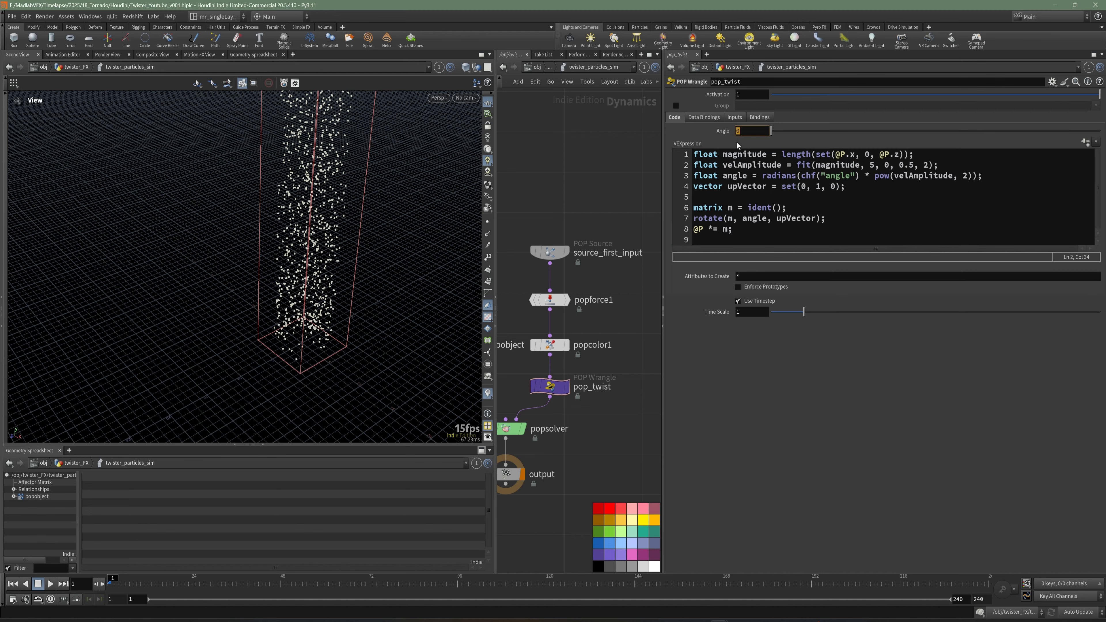
pyautogui.write('5')
pyautogui.press('Return')
# Save the scene and play and scrub the simulation in the top view to inspect the particle twist.
pyautogui.moveTo(299, 227); pyautogui.dragTo(302, 272)
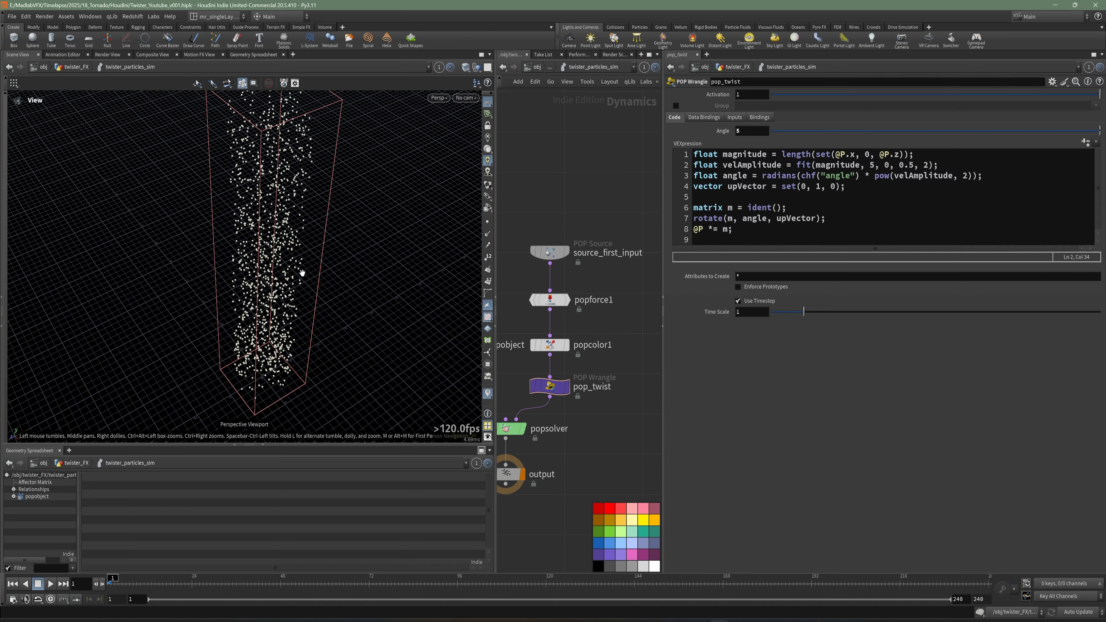
pyautogui.hotkey('space', '2')
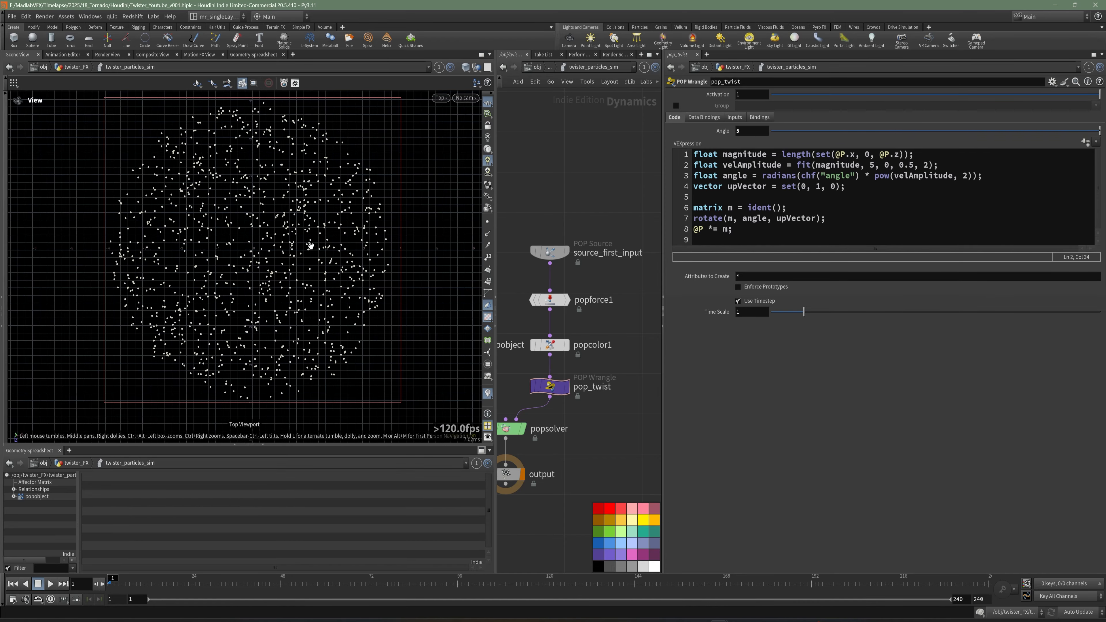
pyautogui.hotkey('ctrl', 's')
pyautogui.click(50, 584)
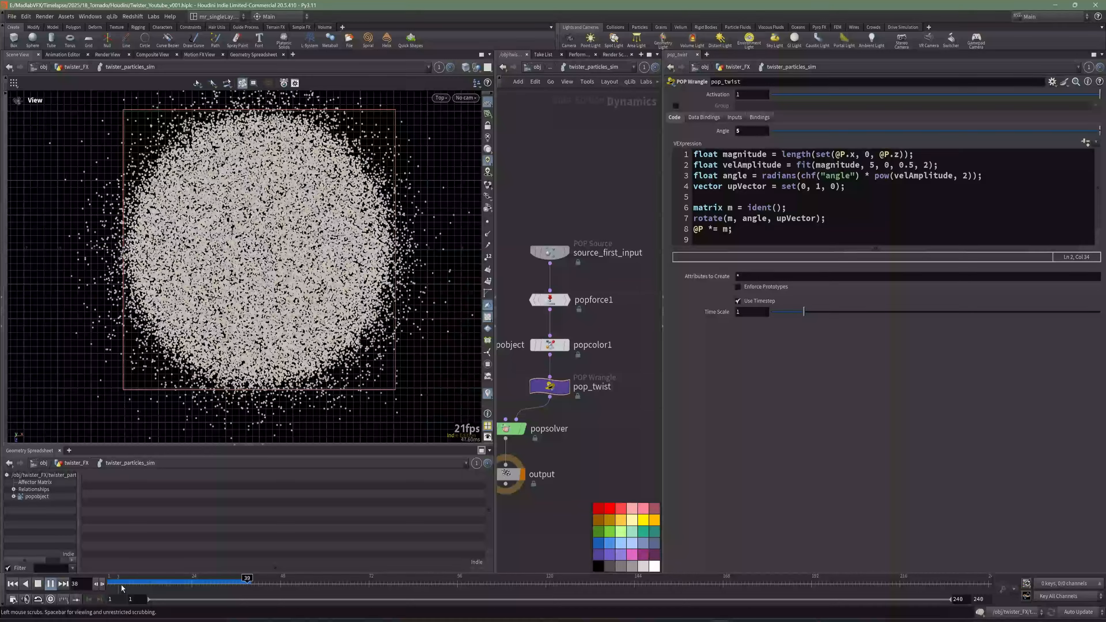
pyautogui.click(177, 584)
pyautogui.moveTo(178, 584); pyautogui.dragTo(126, 589)
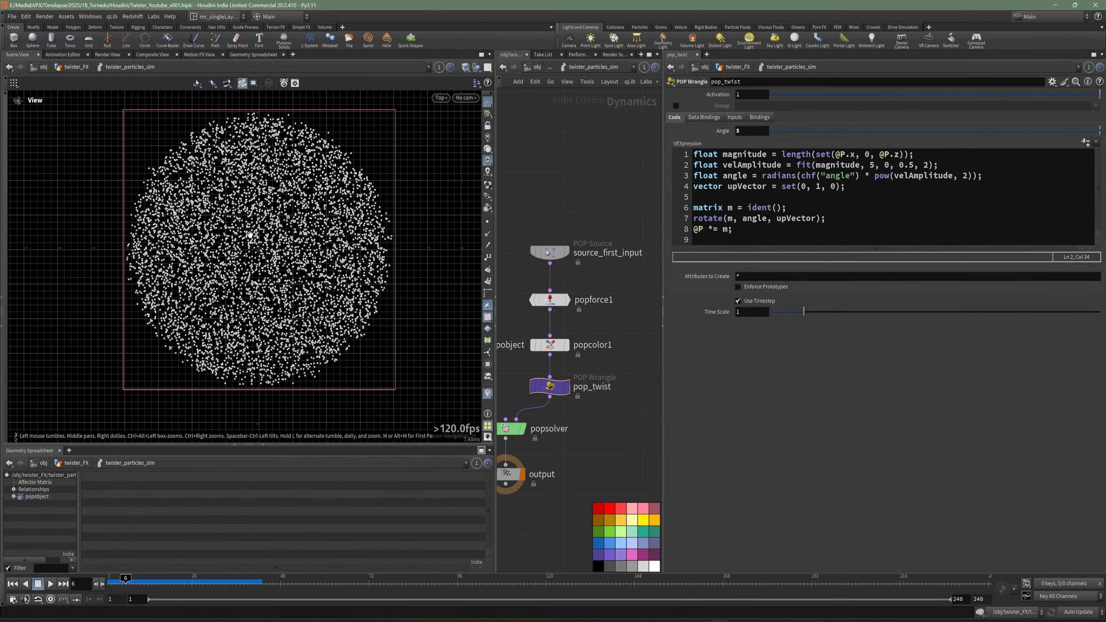
pyautogui.scroll(2, 250, 235)
pyautogui.scroll(-1, 338, 255)
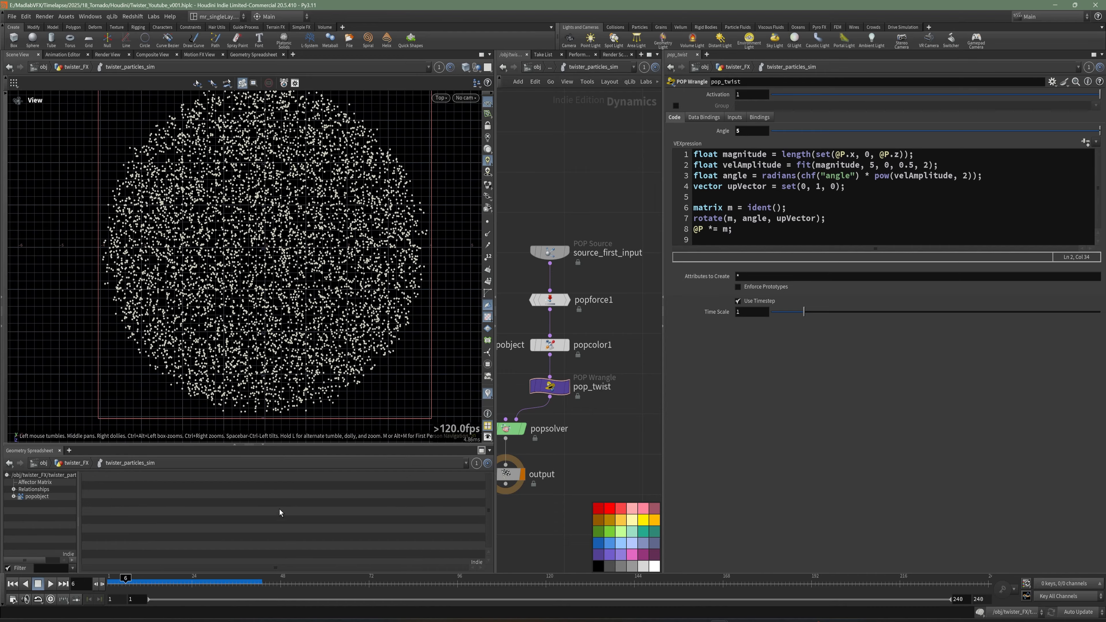
pyautogui.click(101, 584)
pyautogui.moveTo(101, 583)
pyautogui.mouseDown()
pyautogui.moveTo(154, 584)
pyautogui.moveTo(105, 583)
pyautogui.mouseUp()
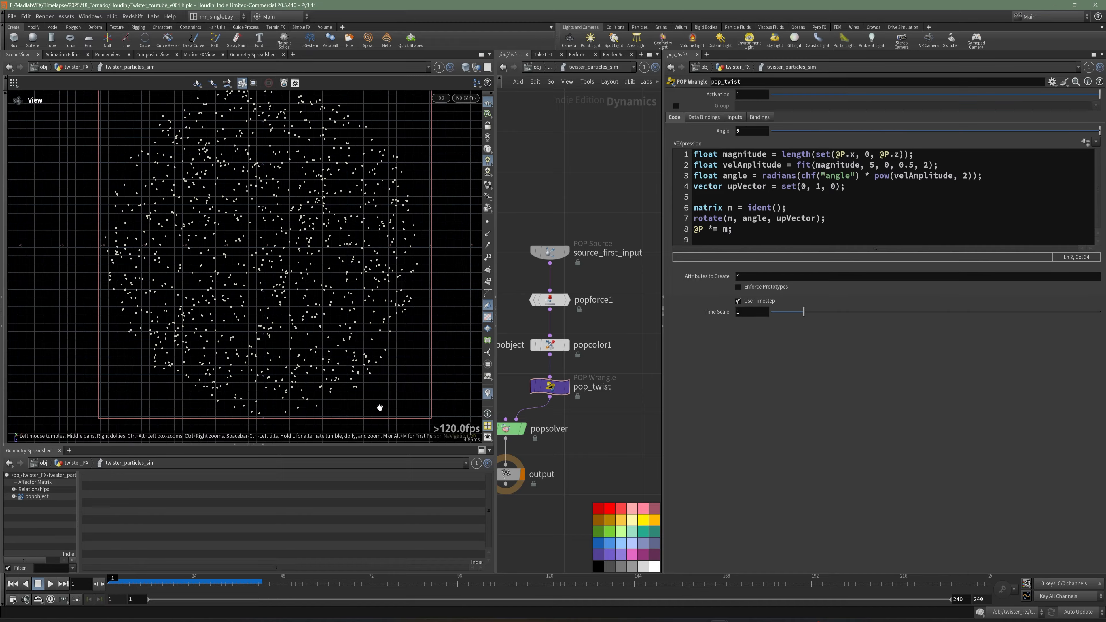
pyautogui.moveTo(114, 584); pyautogui.dragTo(170, 581)
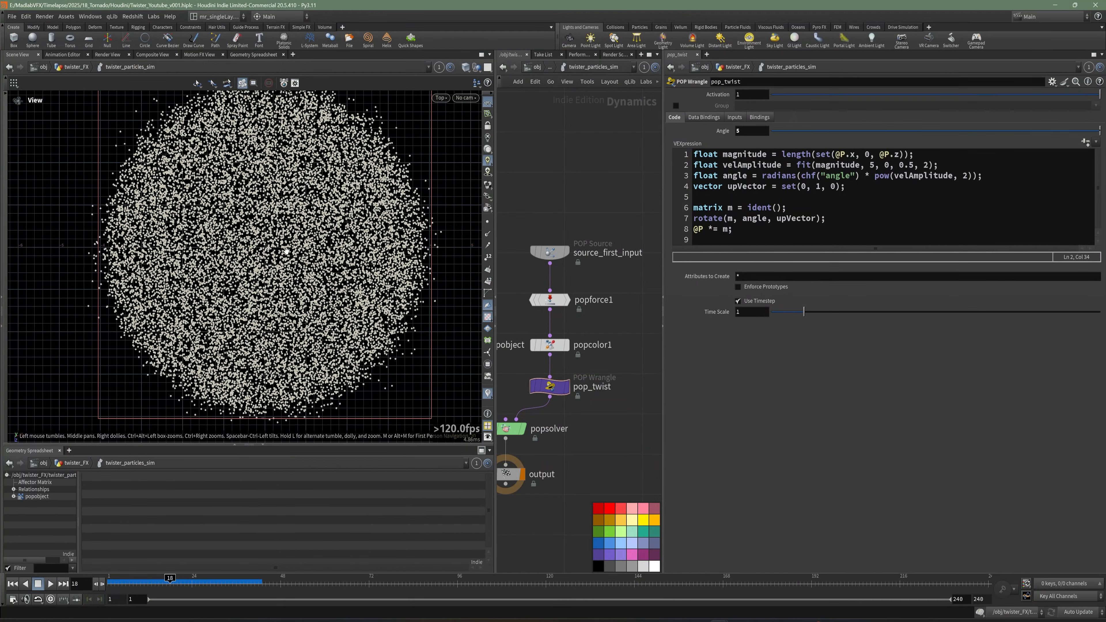
pyautogui.scroll(-3, 387, 235)
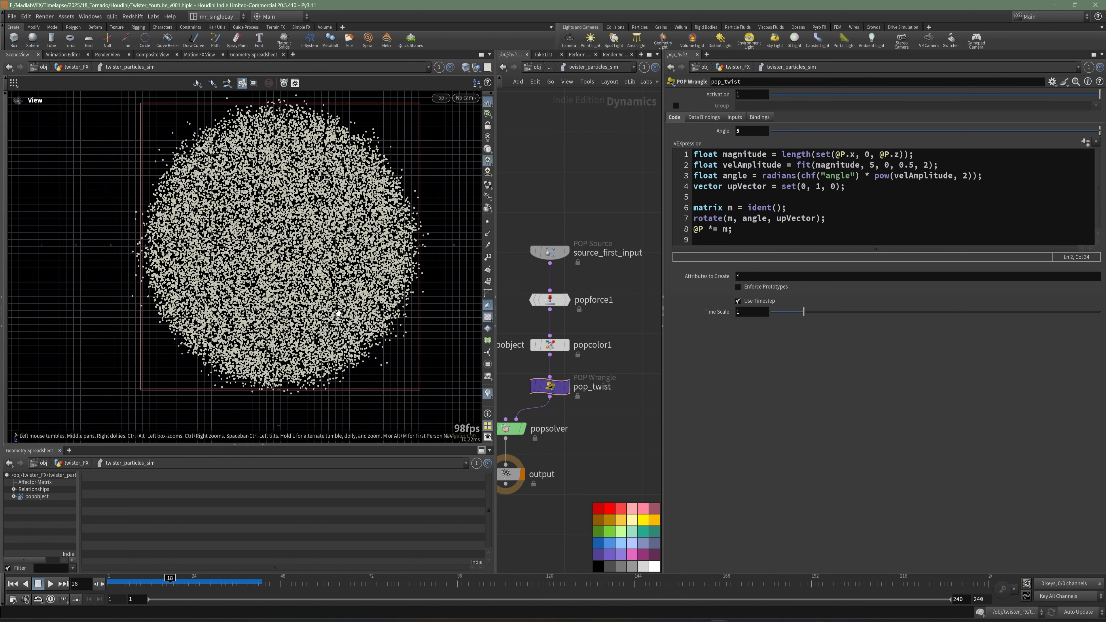
# Go back up to the twister_FX object network and save the scene.
pyautogui.hotkey('space', '1')
pyautogui.scroll(-2, 307, 273)
pyautogui.moveTo(307, 273); pyautogui.dragTo(331, 326)
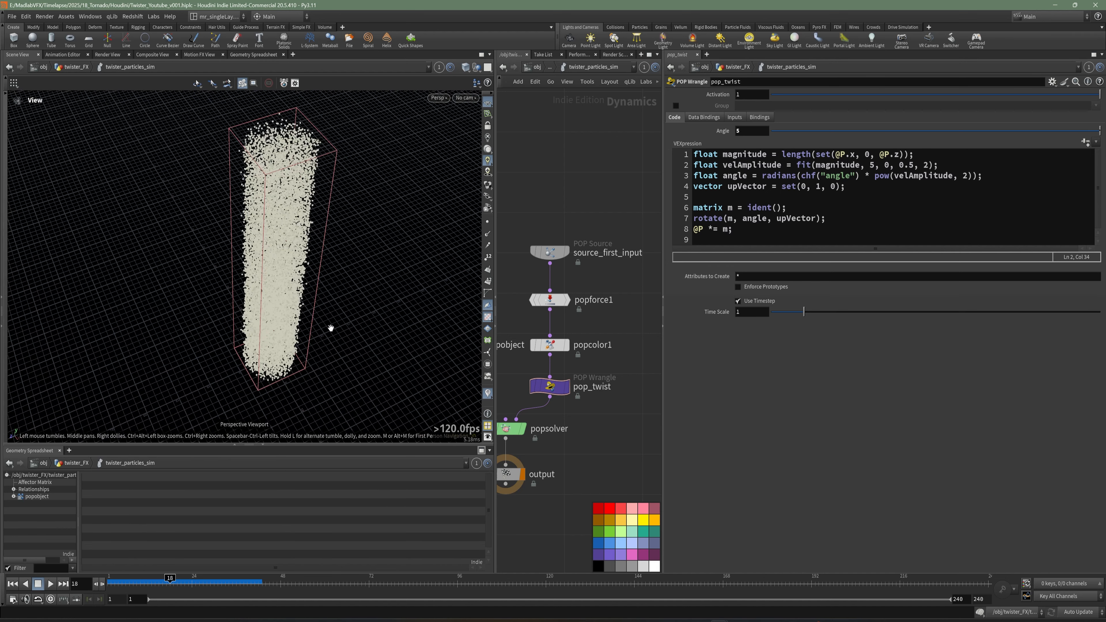
pyautogui.moveTo(663, 430); pyautogui.dragTo(786, 417)
pyautogui.moveTo(758, 411); pyautogui.dragTo(741, 397, button='middle')
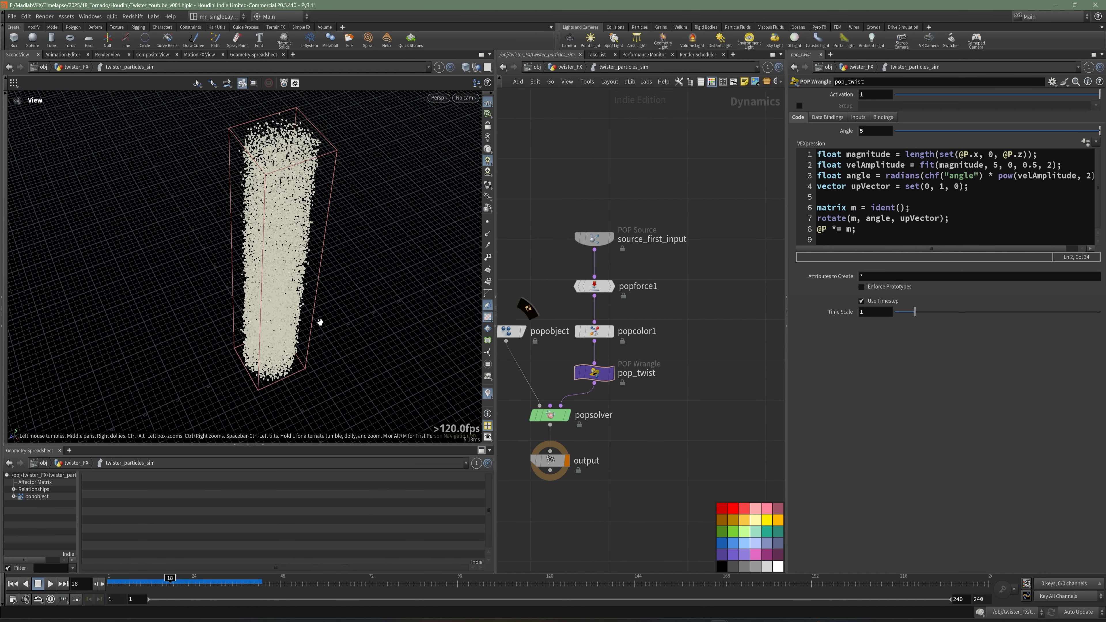
pyautogui.moveTo(318, 321); pyautogui.dragTo(315, 283)
pyautogui.moveTo(711, 439); pyautogui.dragTo(709, 417, button='middle')
pyautogui.press('u')
pyautogui.hotkey('ctrl', 's')
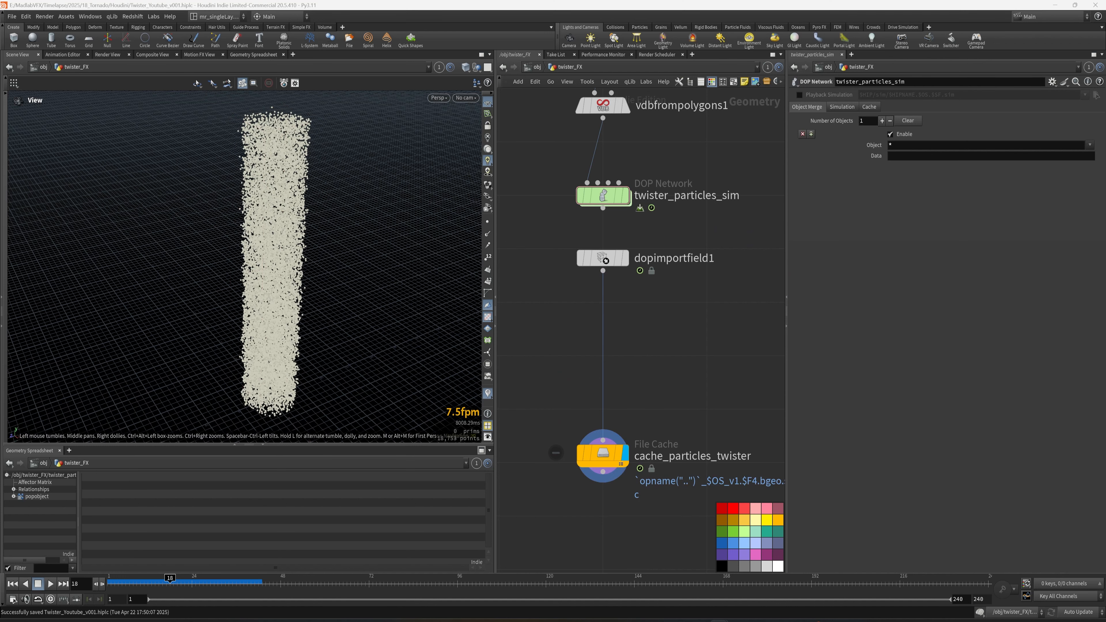
# Set the display flag on dopimportfield1 and inspect its particle attributes in the spreadsheet.
pyautogui.moveTo(609, 348); pyautogui.dragTo(627, 331, button='middle')
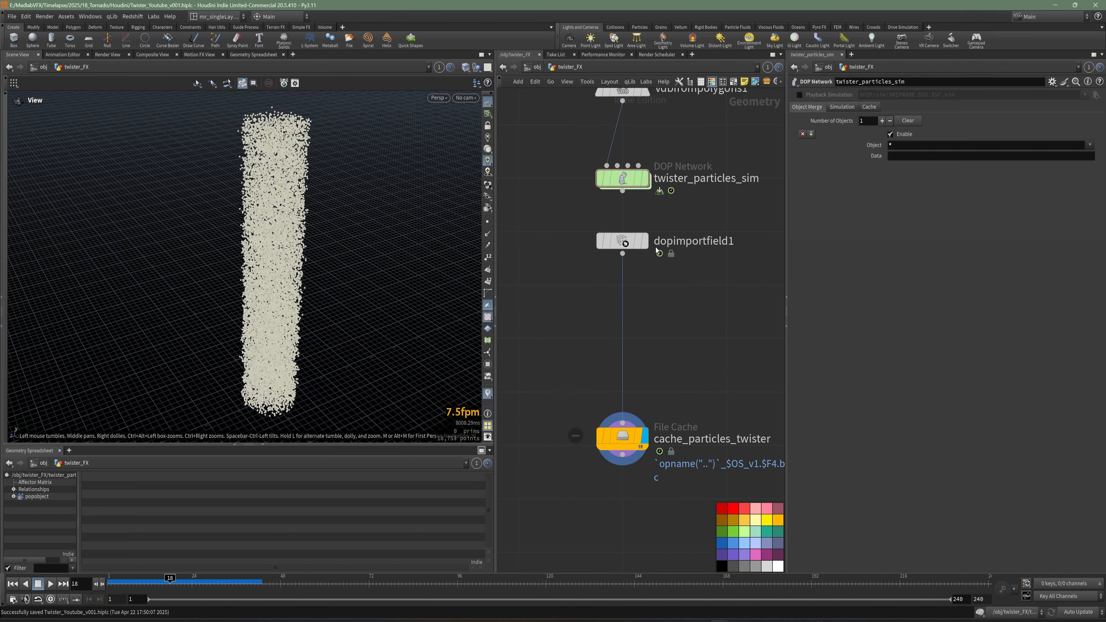
pyautogui.click(623, 240)
pyautogui.click(645, 241)
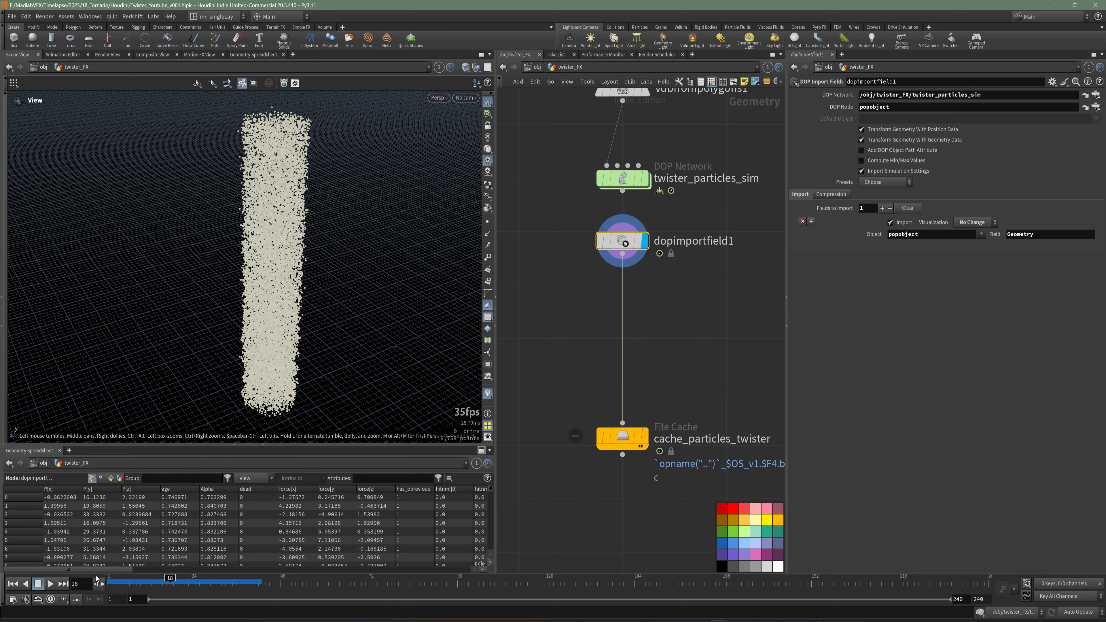
pyautogui.moveTo(99, 570); pyautogui.dragTo(133, 572)
pyautogui.moveTo(654, 354); pyautogui.dragTo(647, 360, button='middle')
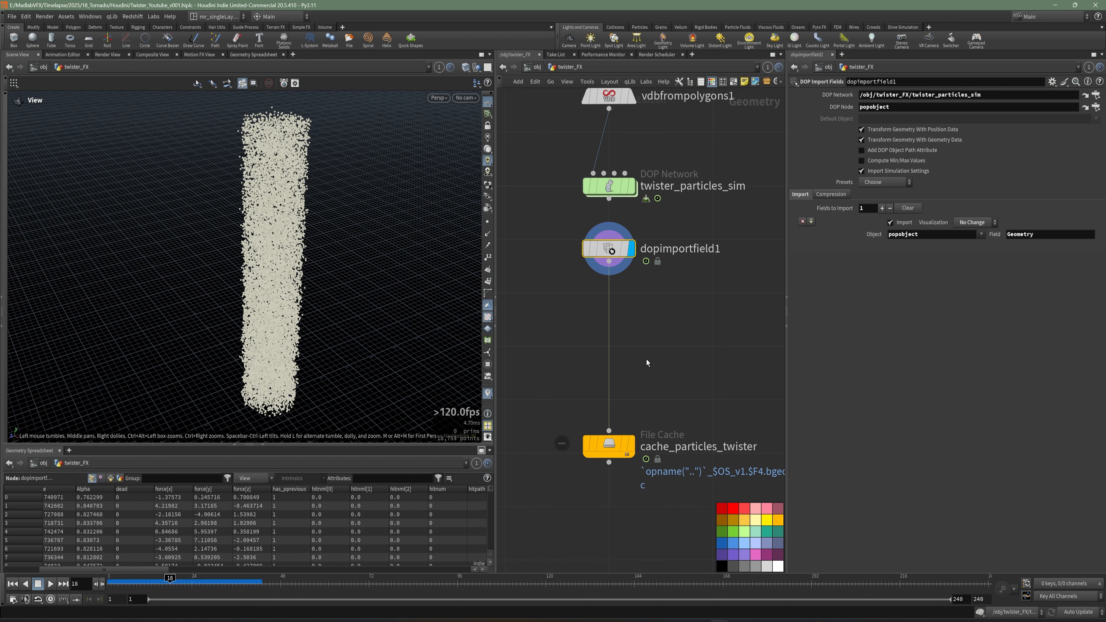
# Insert an Attribute Delete node between dopimportfield1 and cache_particles_twister.
pyautogui.press('Tab')
pyautogui.write('del')
pyautogui.press('BackSpace')
pyautogui.press('BackSpace')
pyautogui.press('BackSpace')
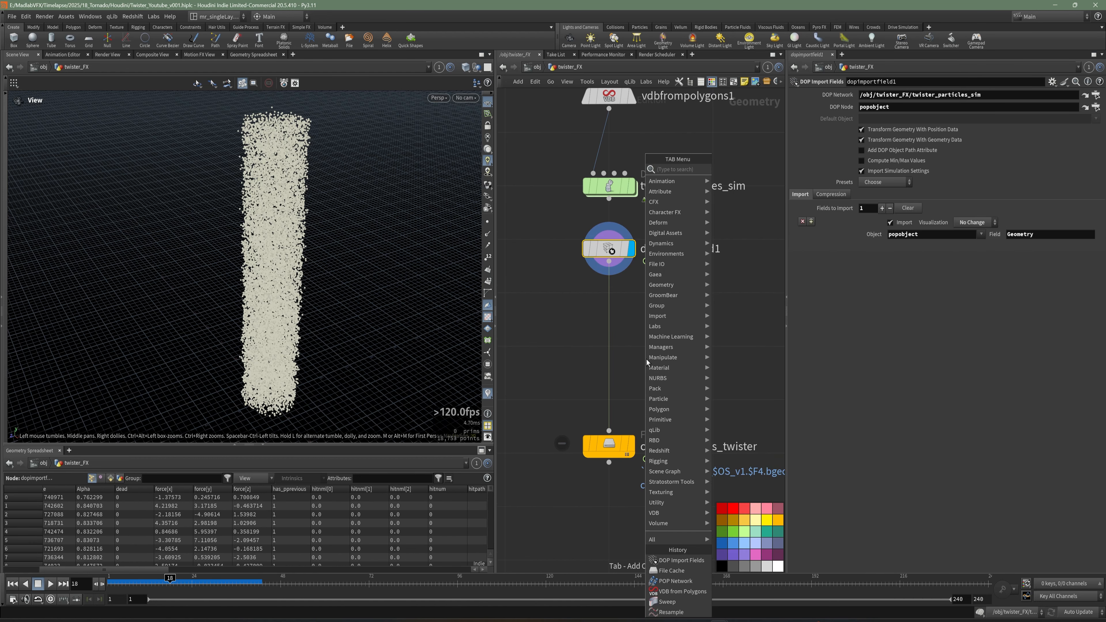
pyautogui.write('dele')
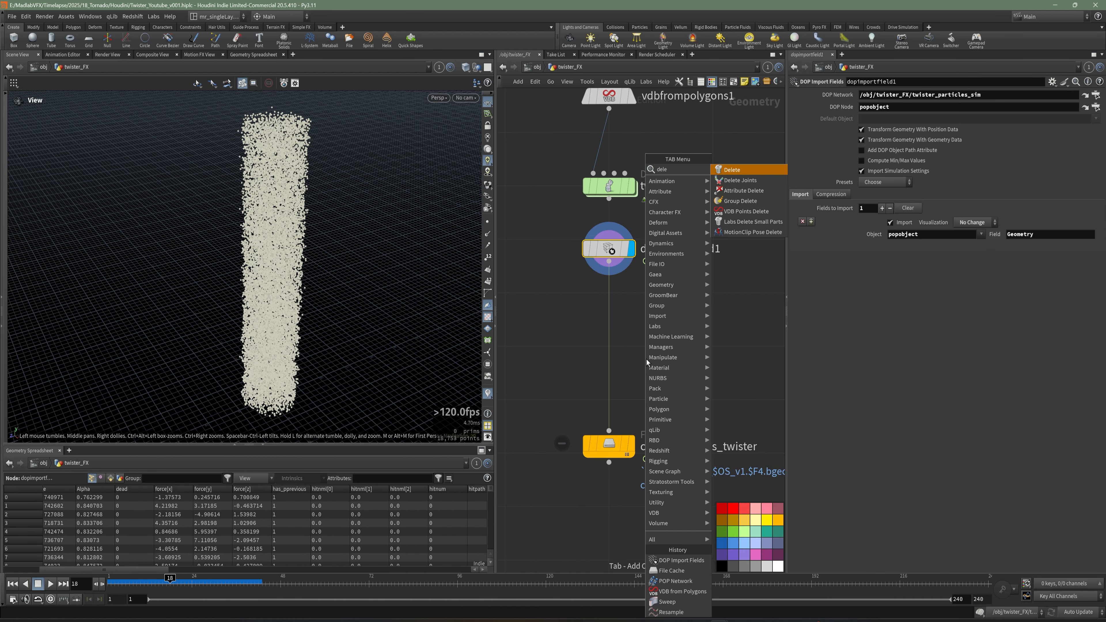
pyautogui.click(734, 190)
pyautogui.click(637, 314)
pyautogui.moveTo(638, 318); pyautogui.dragTo(616, 311)
pyautogui.click(631, 306)
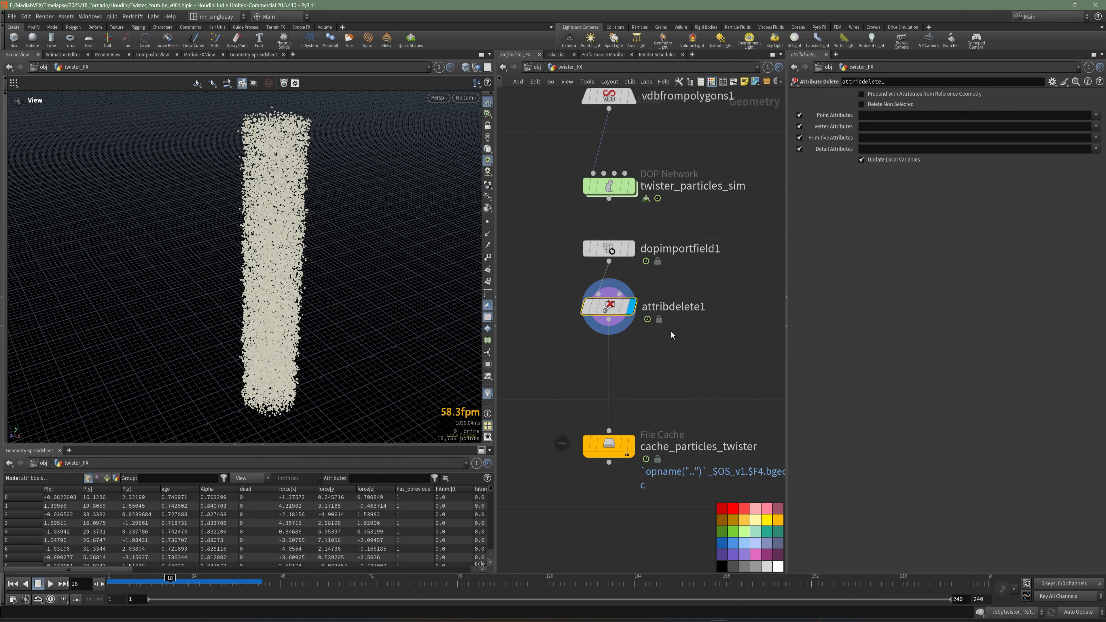
# Set attribdelete1 to delete non-selected attributes, keeping only the point attributes v, id and Alpha.
pyautogui.click(877, 105)
pyautogui.click(1096, 115)
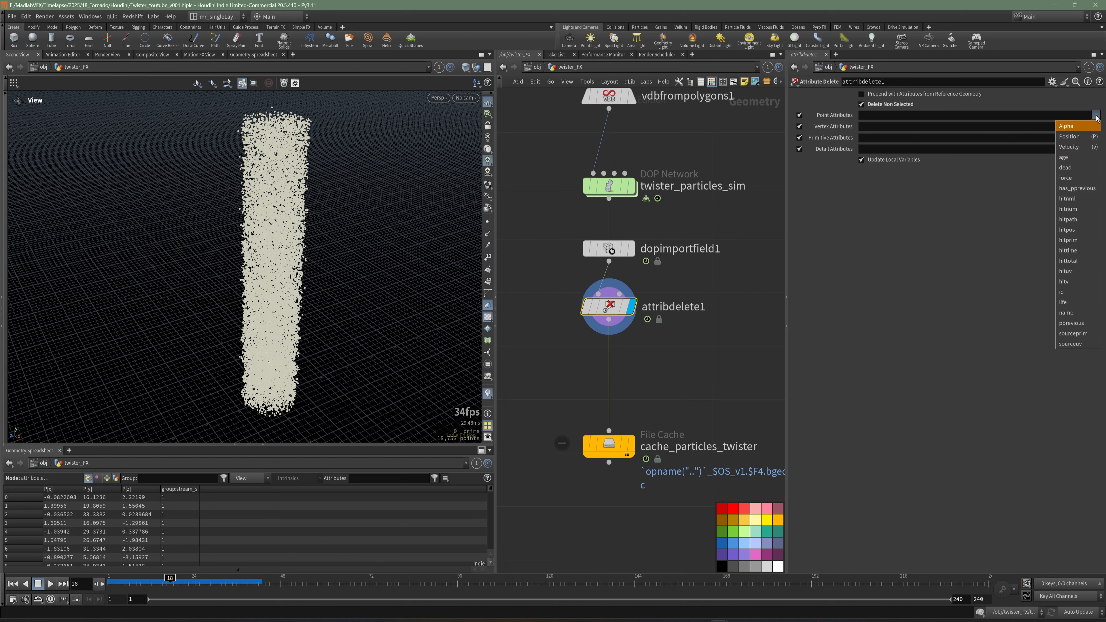
pyautogui.click(1075, 149)
pyautogui.click(1096, 115)
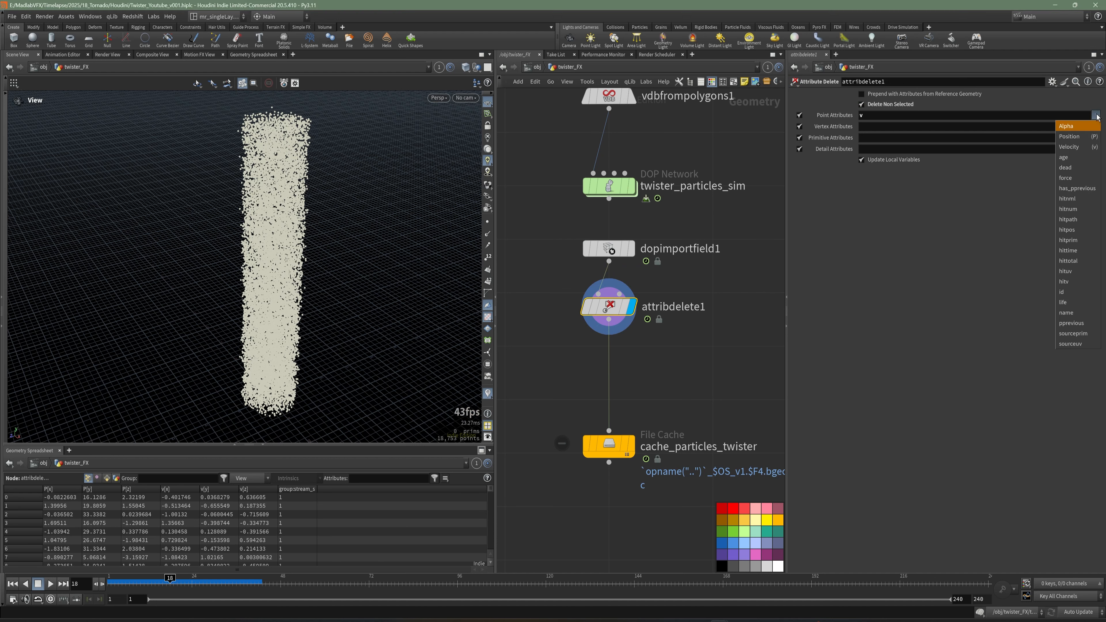
pyautogui.click(1076, 294)
pyautogui.click(1096, 116)
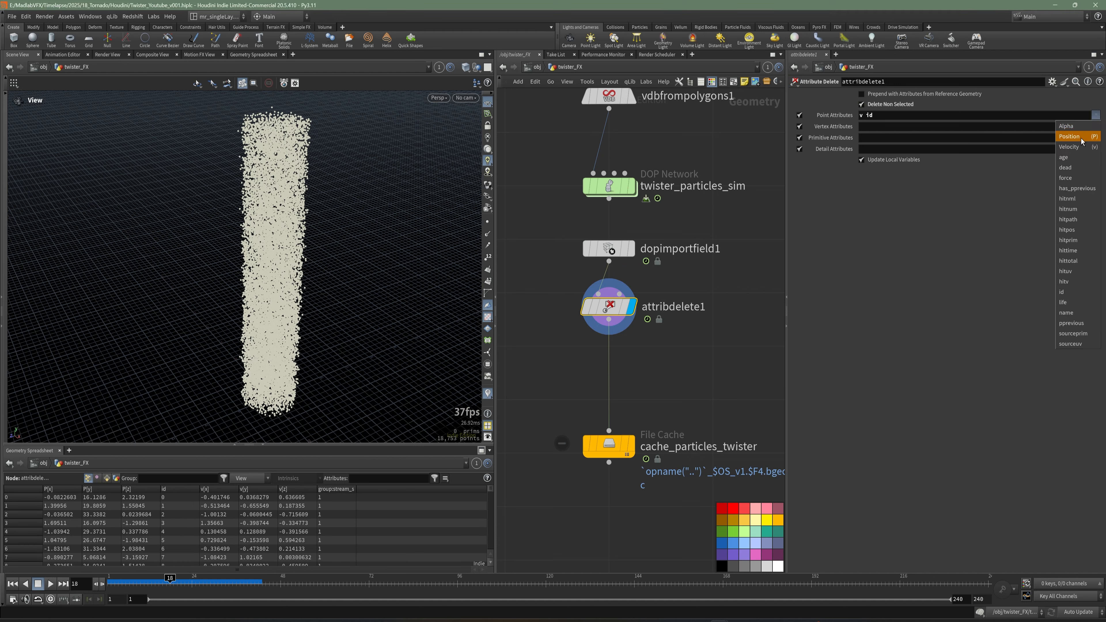
pyautogui.click(1073, 127)
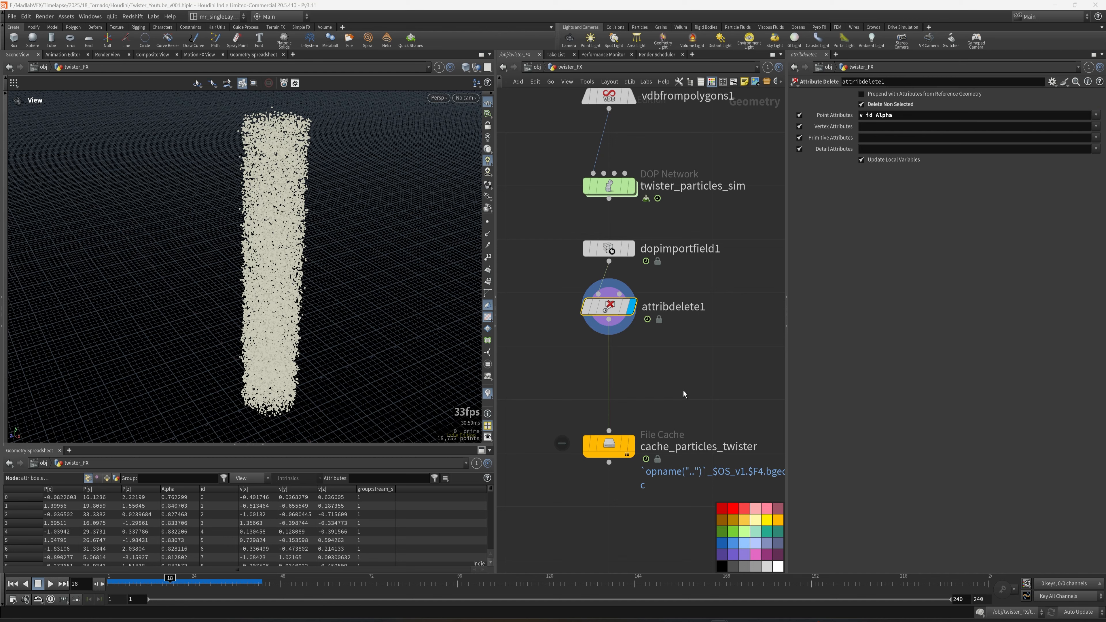
pyautogui.press('Tab')
pyautogui.write('dee')
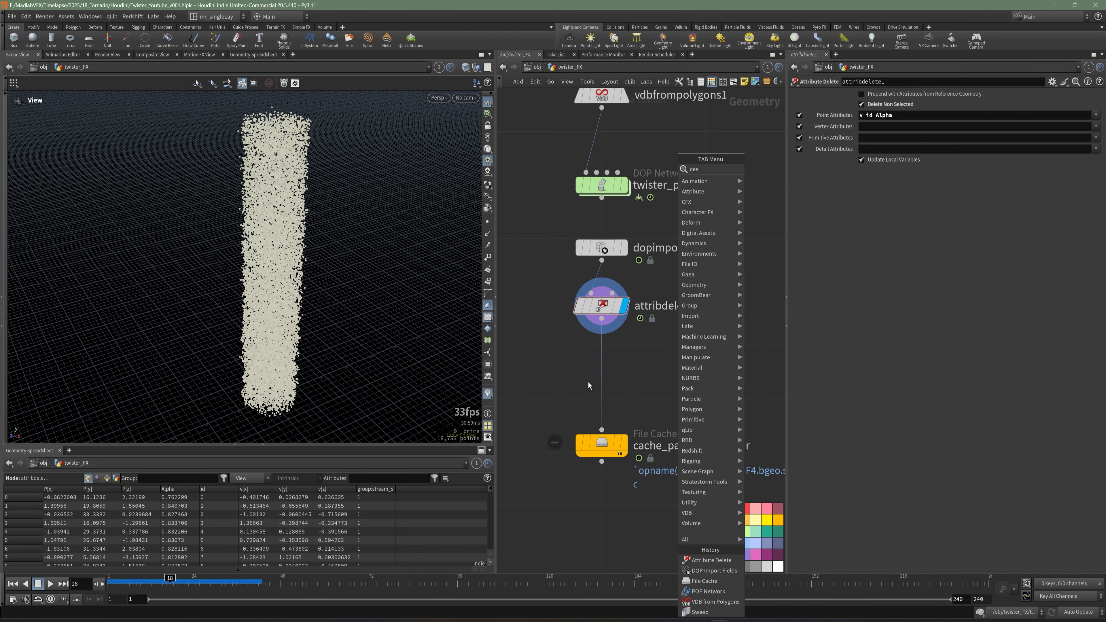
pyautogui.press('Escape')
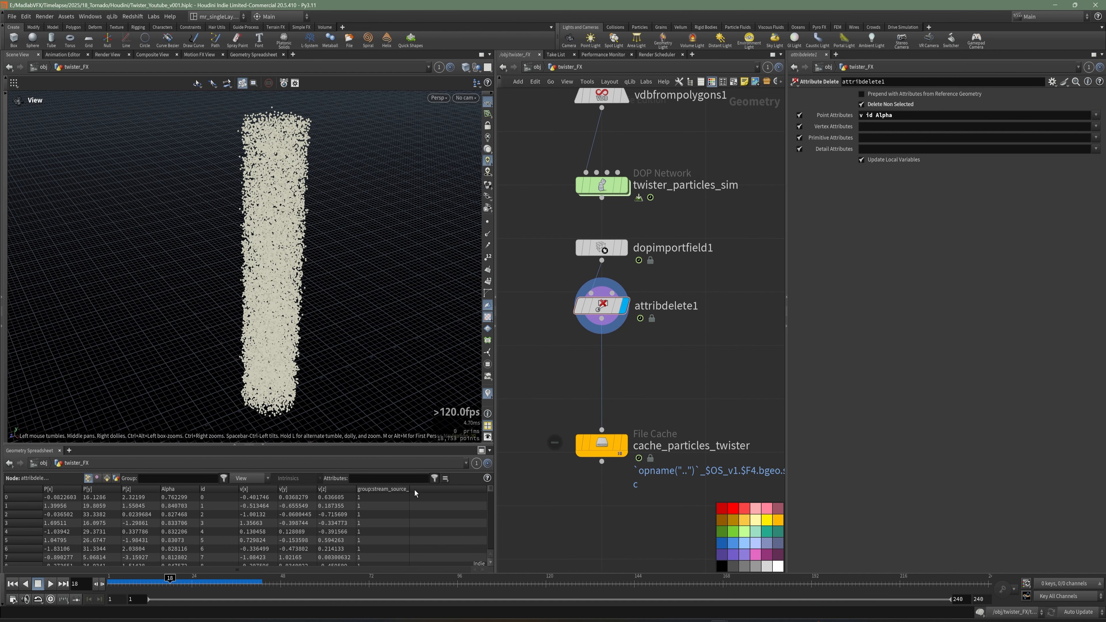
# Insert a Group Delete node between attribdelete1 and cache_particles_twister and set its group names to *.
pyautogui.press('Tab')
pyautogui.write('del')
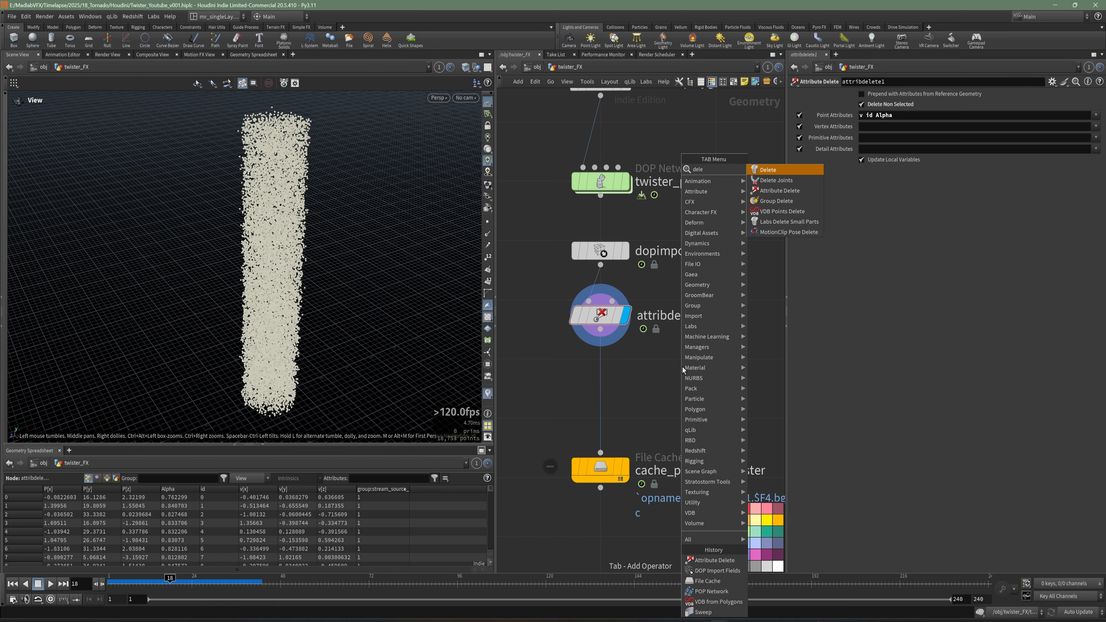
pyautogui.click(768, 201)
pyautogui.click(592, 399)
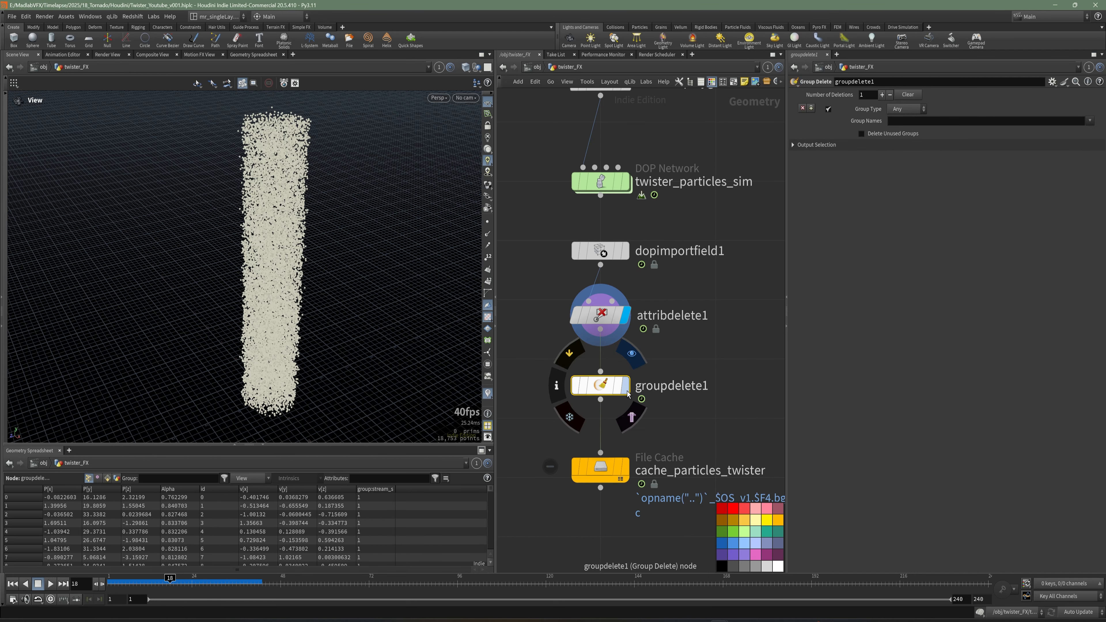
pyautogui.click(903, 121)
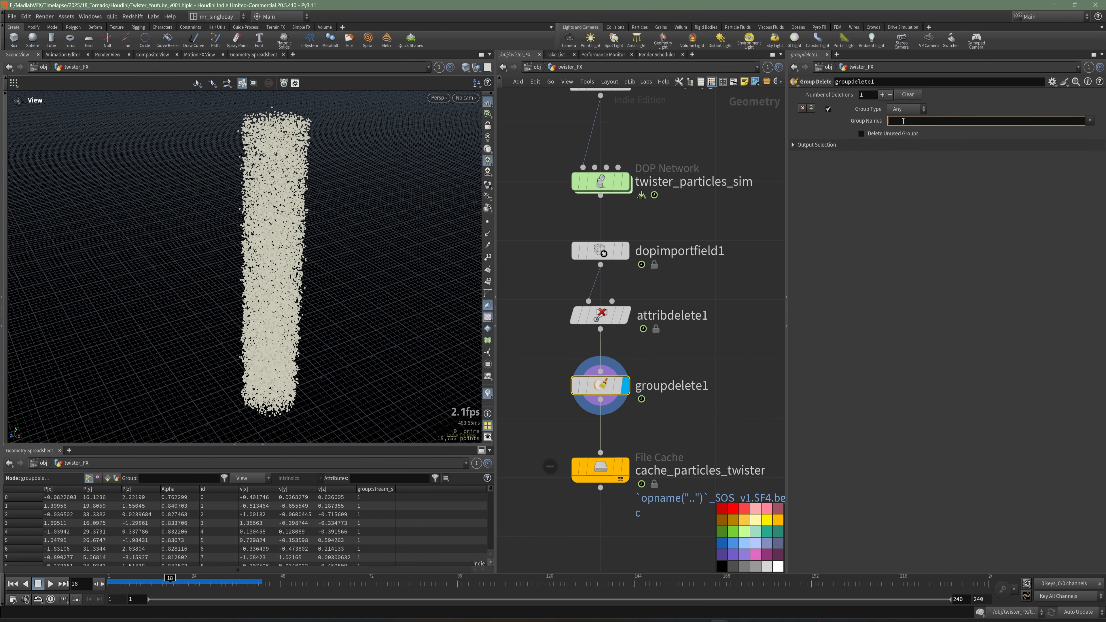
pyautogui.press('Return')
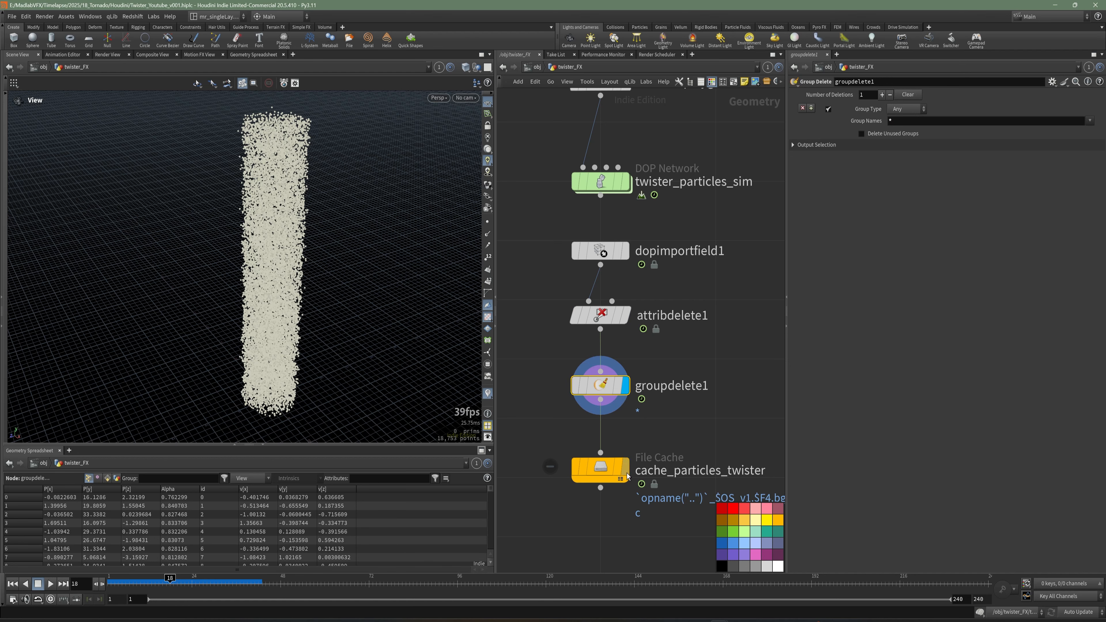
# Select cache_particles_twister, save the scene, and open the file cache's caching settings.
pyautogui.click(621, 468)
pyautogui.hotkey('ctrl', 's')
pyautogui.scroll(-5, 621, 408)
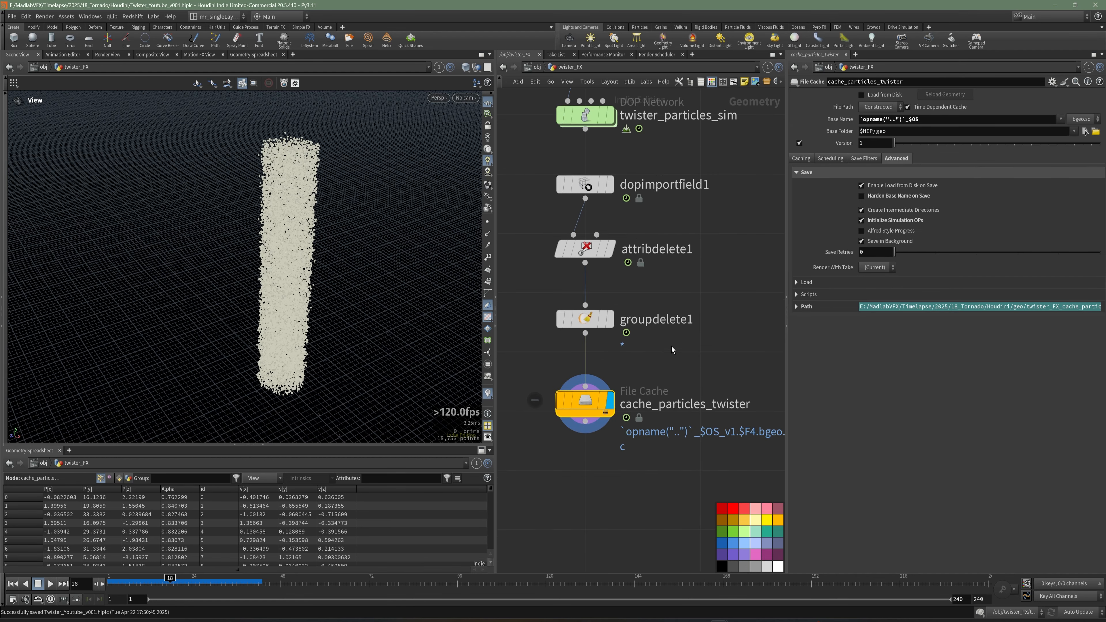
pyautogui.click(801, 158)
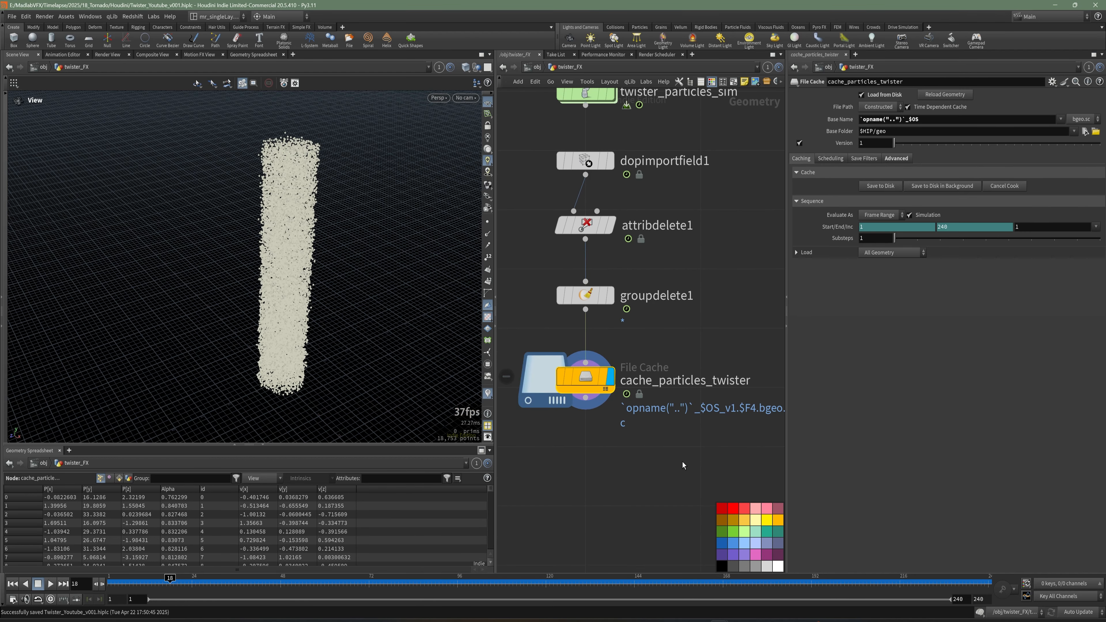
# Add a Null below cache_particles_twister, wire it to the cache output, and name it REF_PARTICLES_SIM.
pyautogui.scroll(-3, 666, 427)
pyautogui.press('Tab')
pyautogui.write('null')
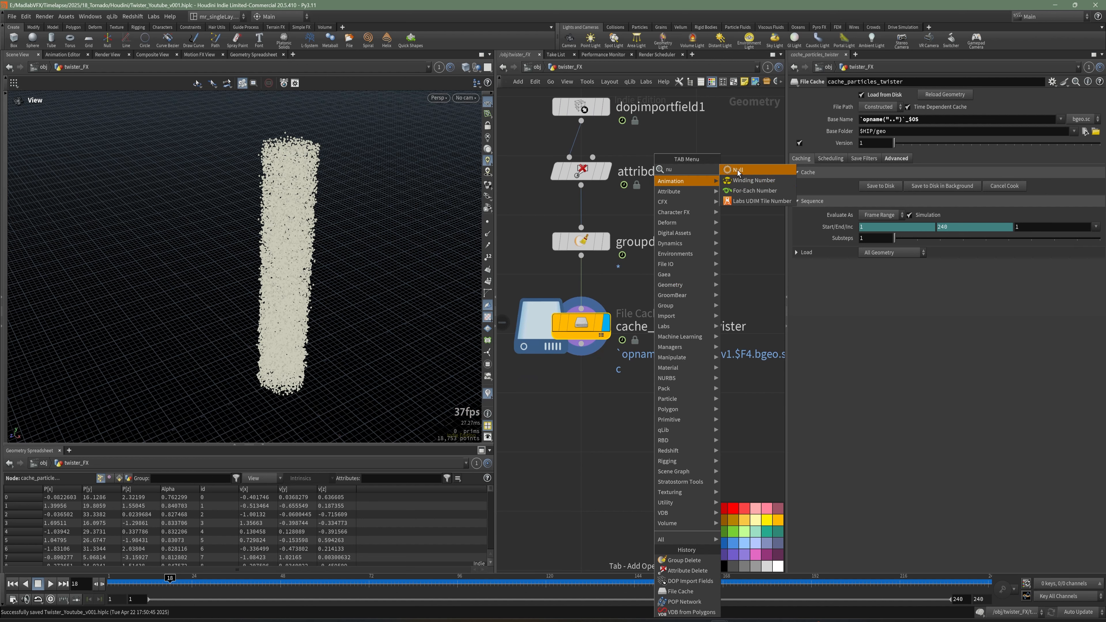
pyautogui.press('Return')
pyautogui.click(591, 413)
pyautogui.moveTo(581, 344); pyautogui.dragTo(581, 394)
pyautogui.click(614, 415)
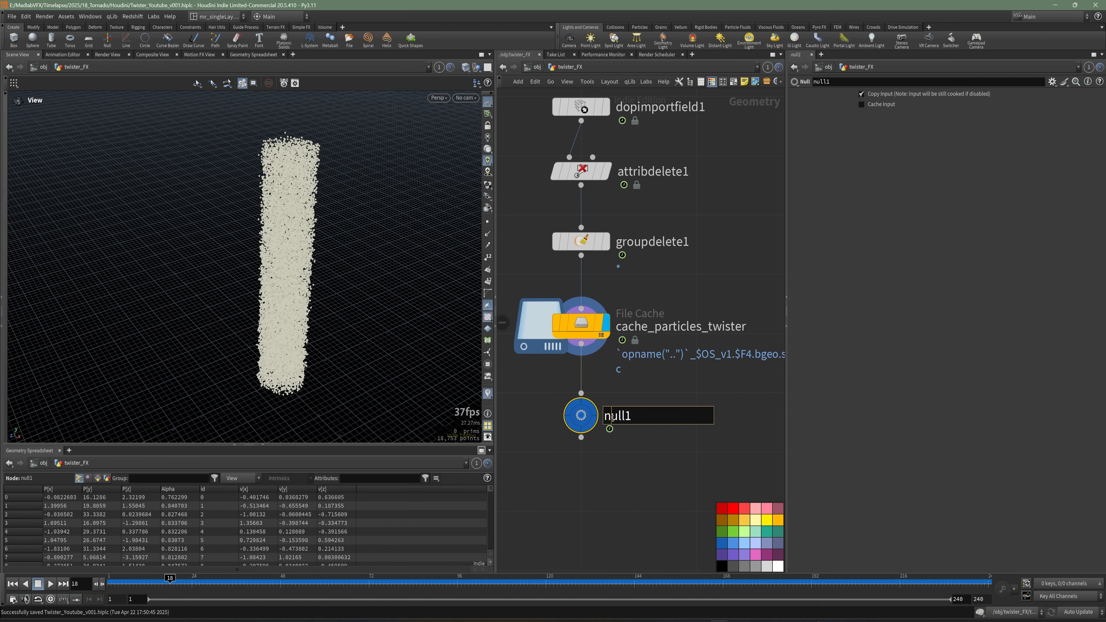
pyautogui.write('REF_PA')
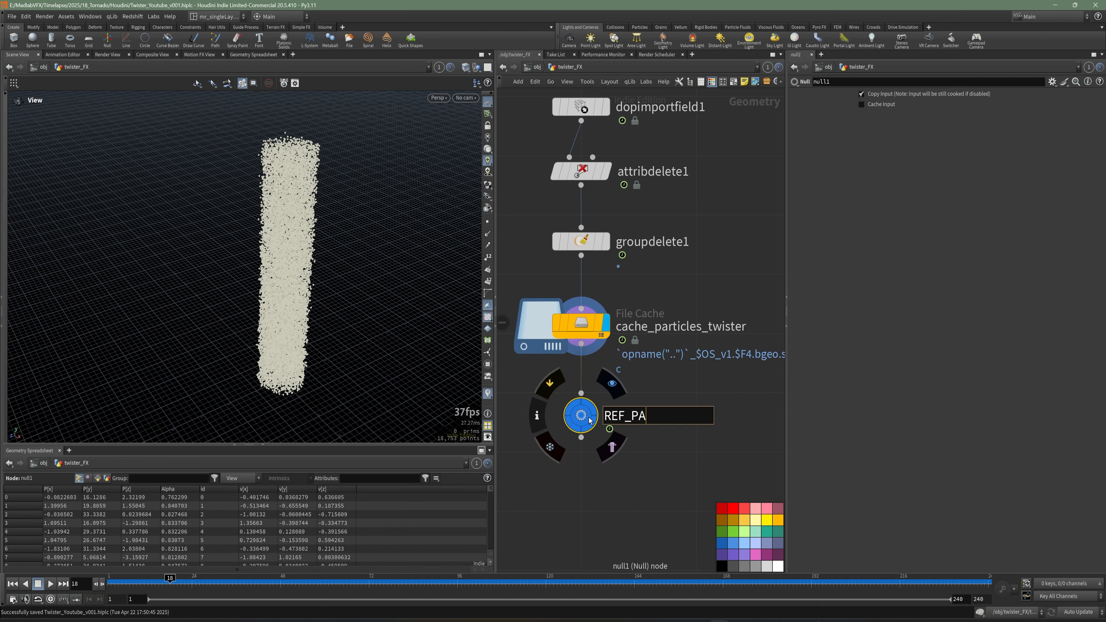
pyautogui.write('RTICLES_SIM')
pyautogui.press('Return')
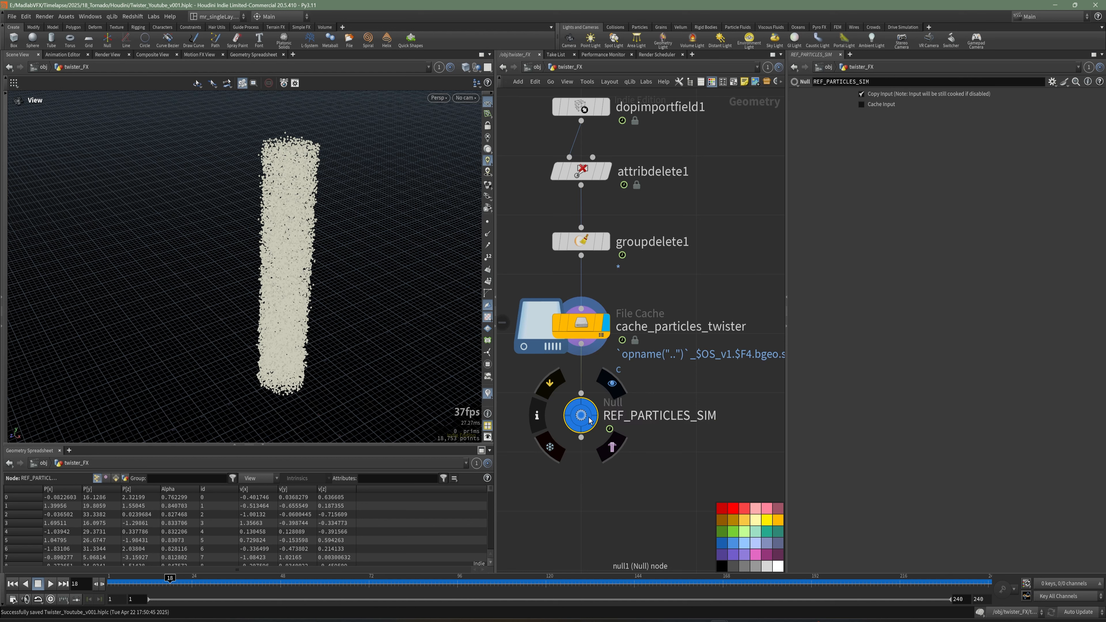
# Tidy the layout of the twister_FX network nodes into a vertical column and save the scene.
pyautogui.click(593, 406)
pyautogui.scroll(-6, 643, 404)
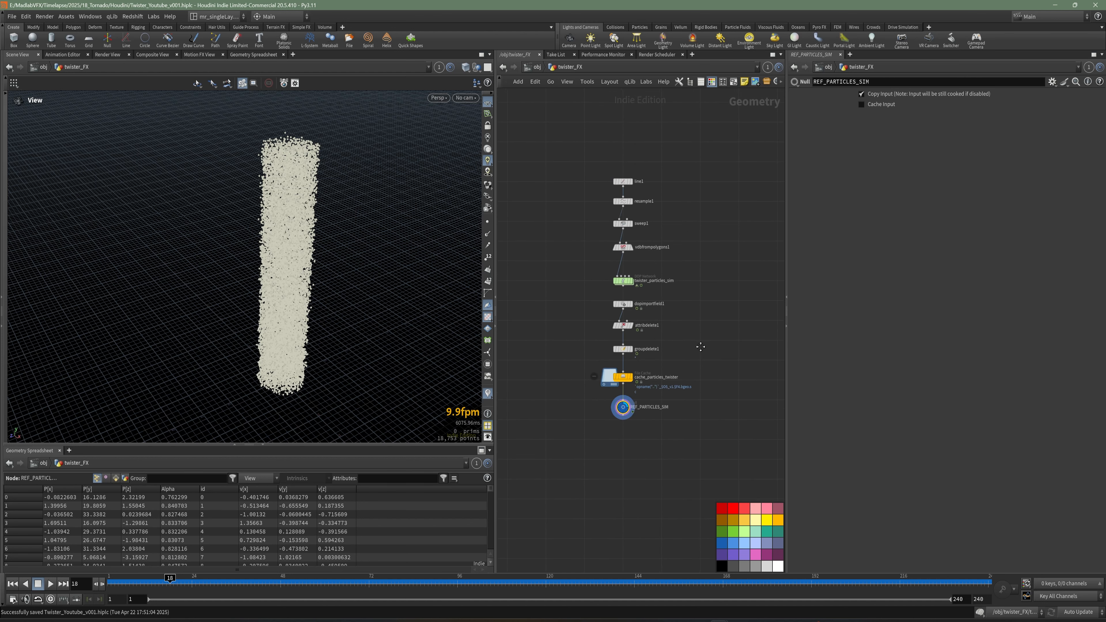
pyautogui.moveTo(699, 346); pyautogui.dragTo(694, 377, button='middle')
pyautogui.moveTo(669, 473); pyautogui.dragTo(547, 196)
pyautogui.press('l')
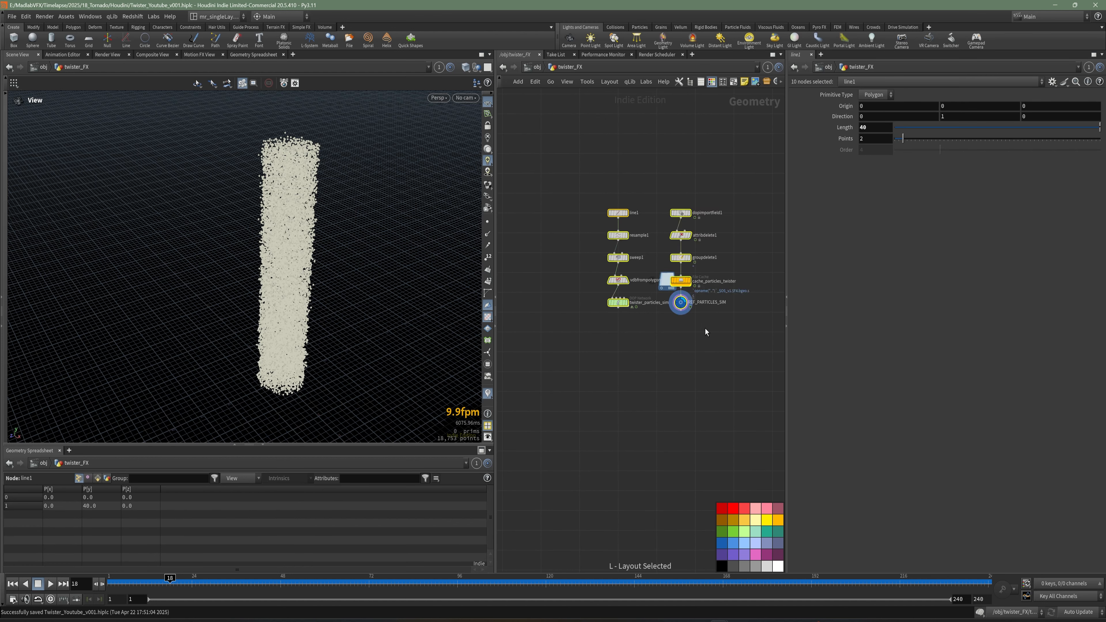
pyautogui.hotkey('ctrl', 'z')
pyautogui.moveTo(681, 472); pyautogui.dragTo(588, 333)
pyautogui.press('l')
pyautogui.moveTo(671, 160); pyautogui.dragTo(578, 322)
pyautogui.press('l')
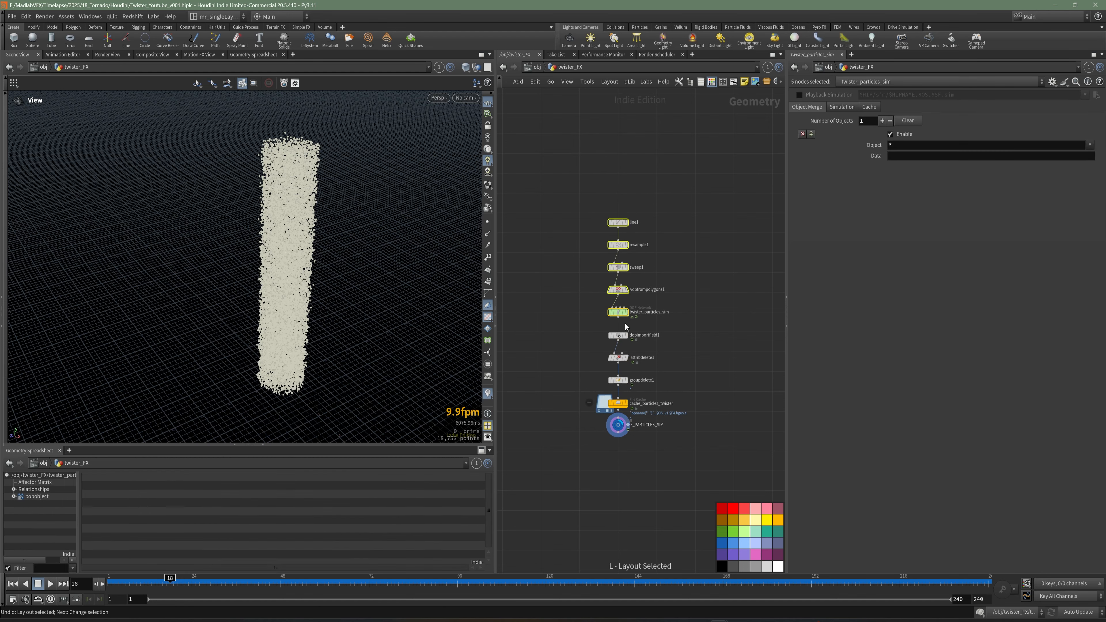
pyautogui.scroll(3, 634, 329)
pyautogui.moveTo(635, 329); pyautogui.dragTo(659, 289, button='middle')
pyautogui.scroll(3, 618, 276)
pyautogui.hotkey('ctrl', 's')
pyautogui.click(673, 279)
pyautogui.scroll(-3, 673, 279)
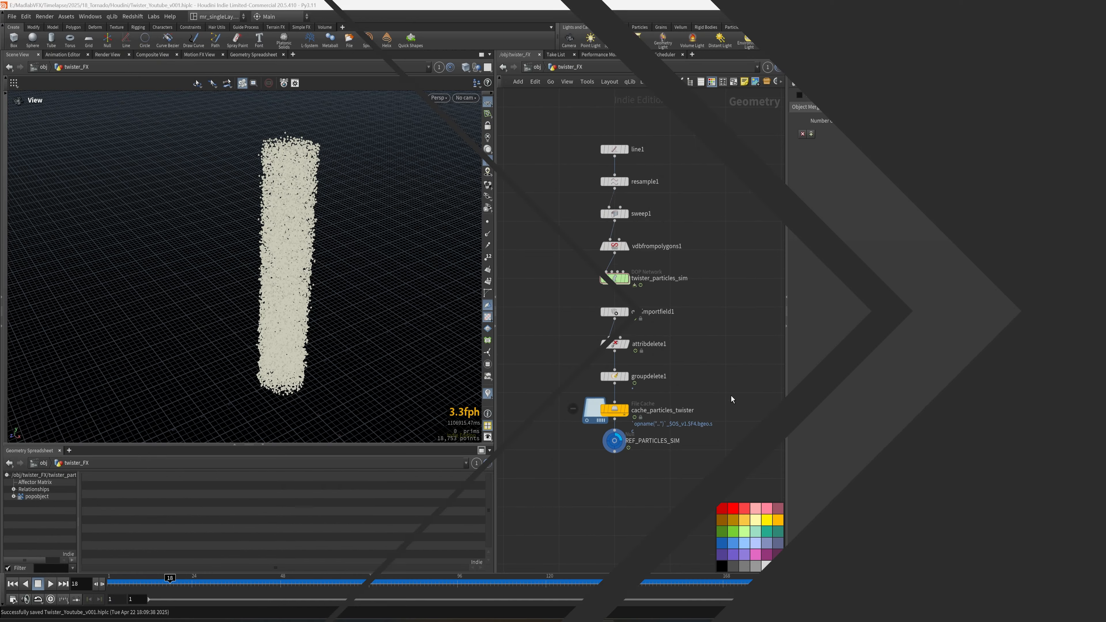
pyautogui.moveTo(749, 393); pyautogui.dragTo(714, 361, button='middle')
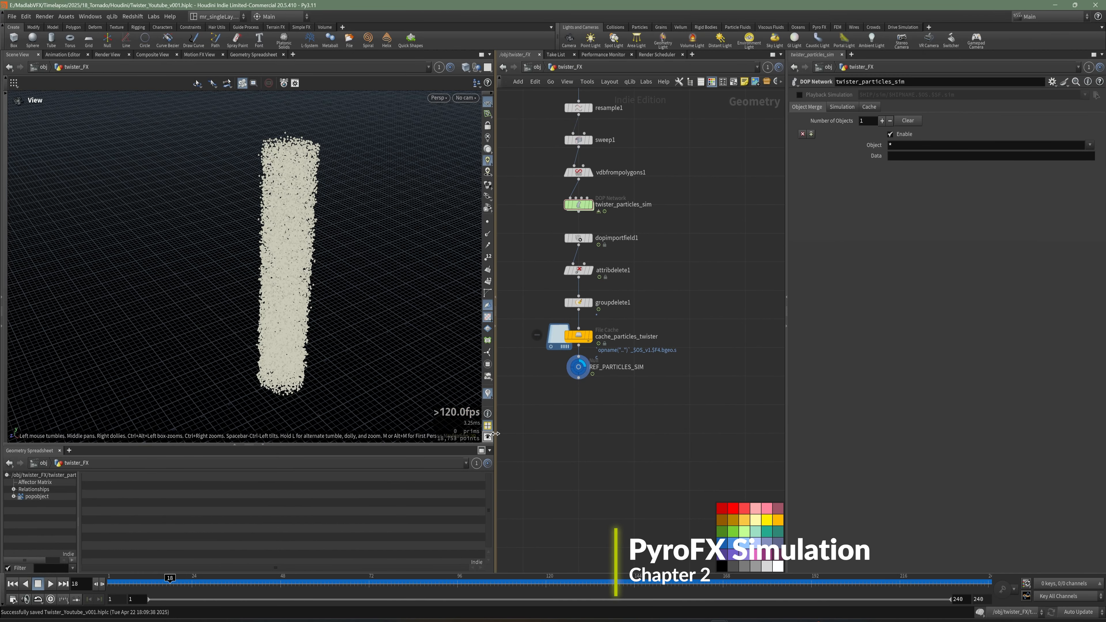
pyautogui.moveTo(495, 410); pyautogui.dragTo(408, 421)
pyautogui.moveTo(471, 437); pyautogui.dragTo(471, 421, button='middle')
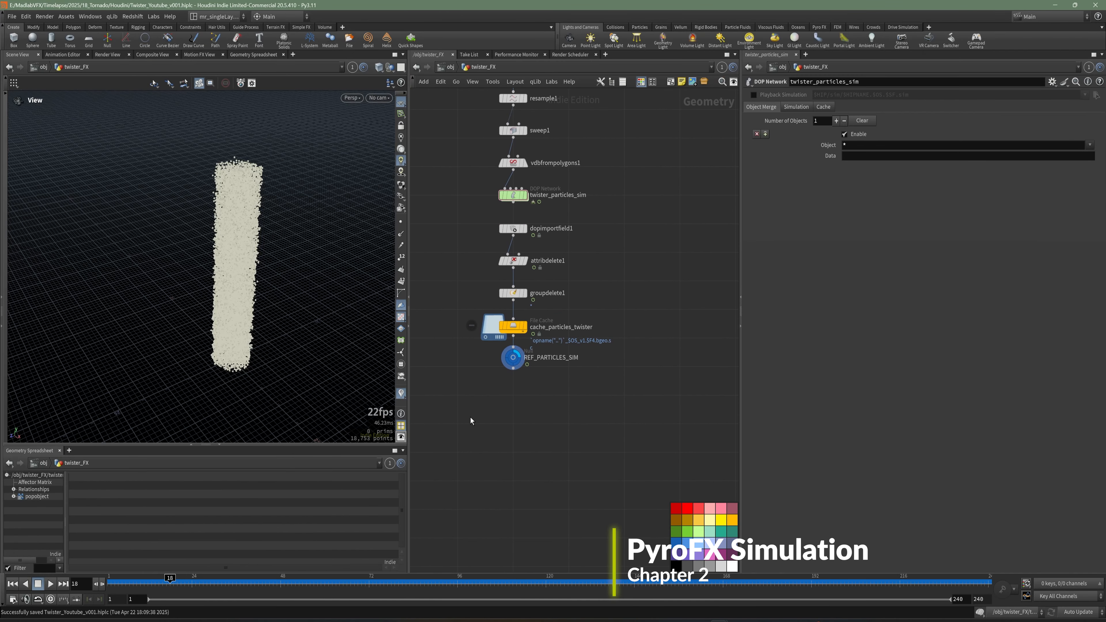
pyautogui.keyDown('alt'); pyautogui.moveTo(304, 269); pyautogui.dragTo(275, 280); pyautogui.keyUp('alt')
pyautogui.moveTo(241, 286); pyautogui.dragTo(249, 279)
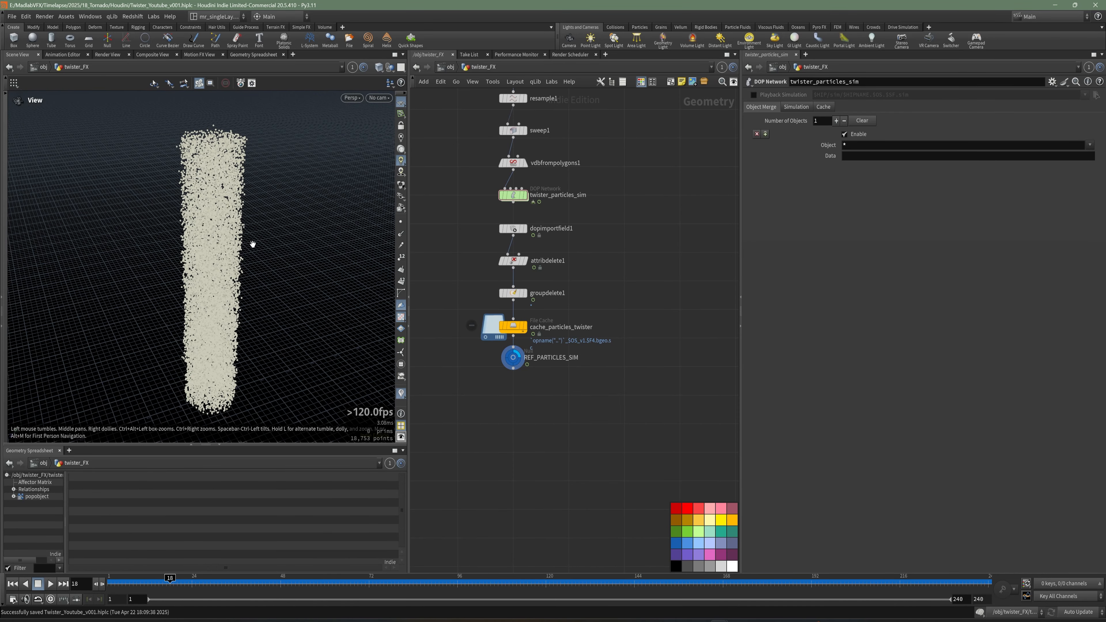
pyautogui.moveTo(621, 411); pyautogui.dragTo(593, 324, button='middle')
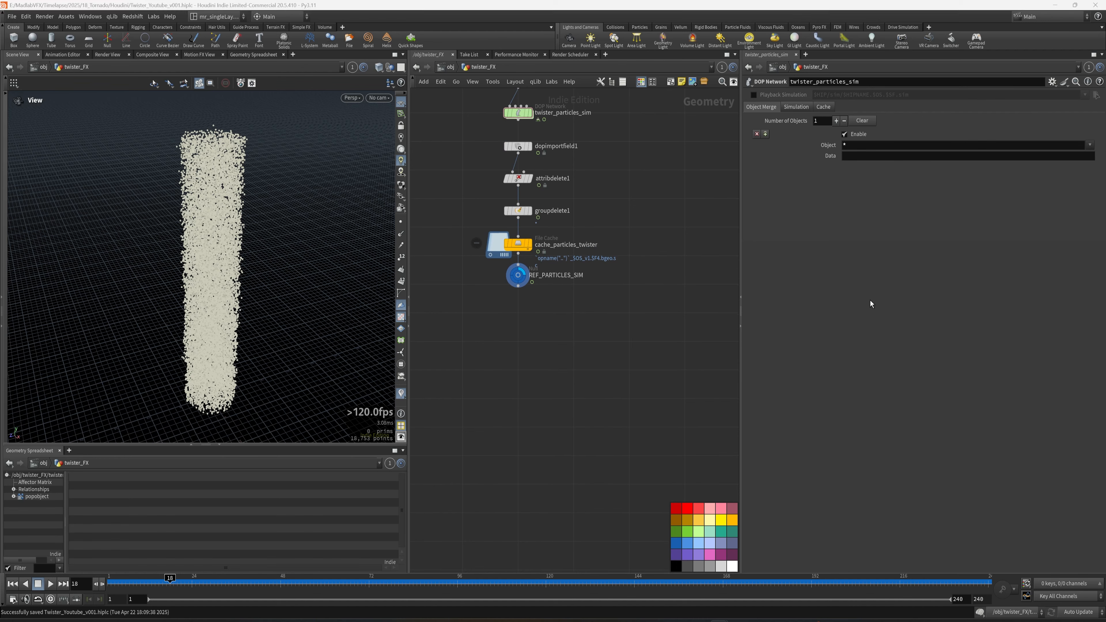
pyautogui.scroll(4, 592, 310)
pyautogui.press('Tab')
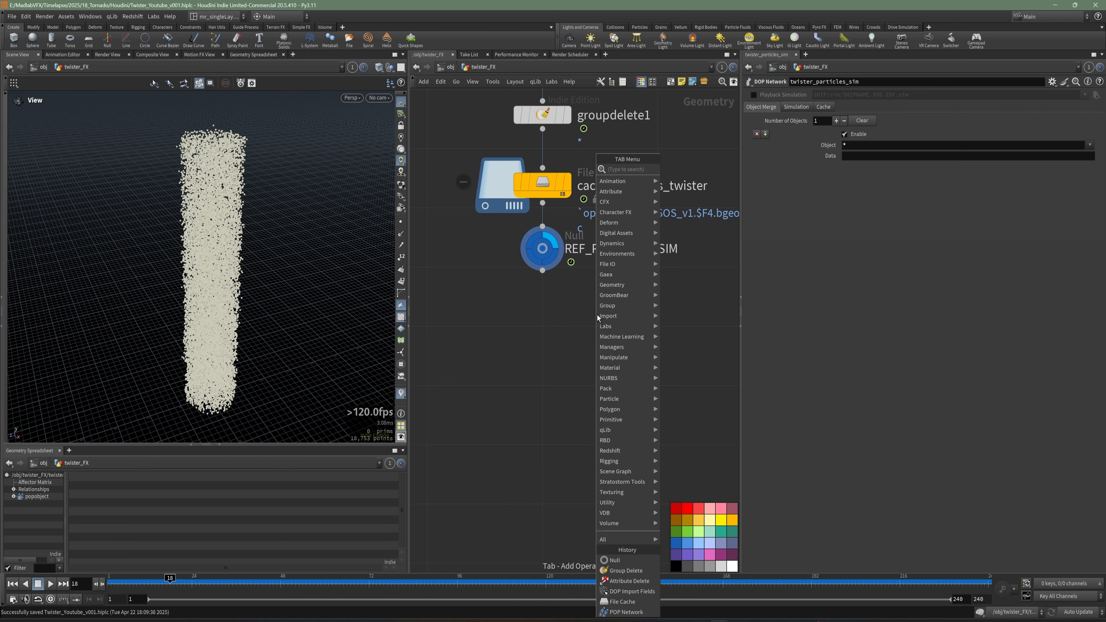
pyautogui.write('group')
pyautogui.press('Escape')
pyautogui.press('Tab')
pyautogui.moveTo(641, 321)
pyautogui.mouseDown(button='middle')
pyautogui.moveTo(650, 322)
pyautogui.moveTo(637, 310)
pyautogui.mouseUp(button='middle')
pyautogui.write('wr')
pyautogui.press('Escape')
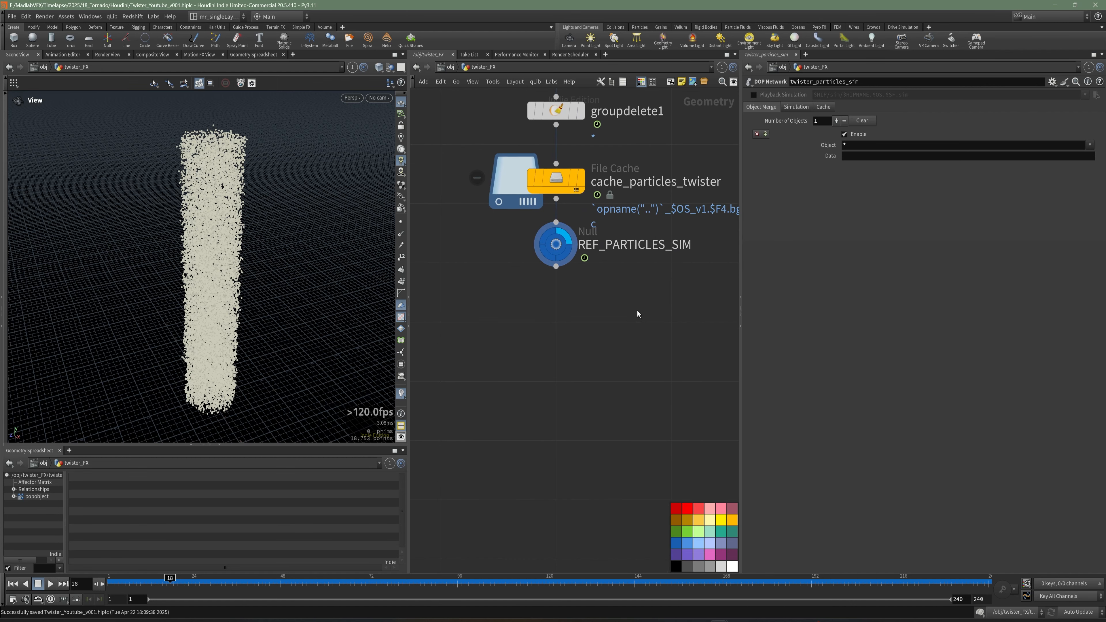
# Add an Attribute Wrangle node below REF_PARTICLES_SIM, connected to its output.
pyautogui.press('Tab')
pyautogui.write('wr')
pyautogui.click(731, 222)
pyautogui.click(559, 321)
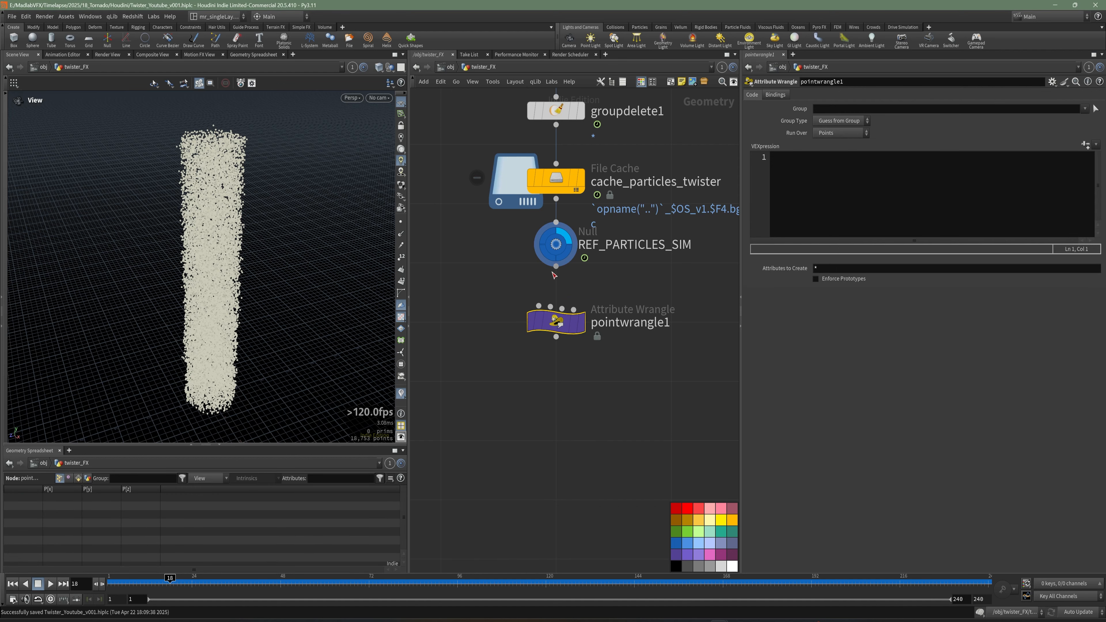
# Rename the new wrangle node vex_density_pscale.
pyautogui.press('F2')
pyautogui.moveTo(563, 331)
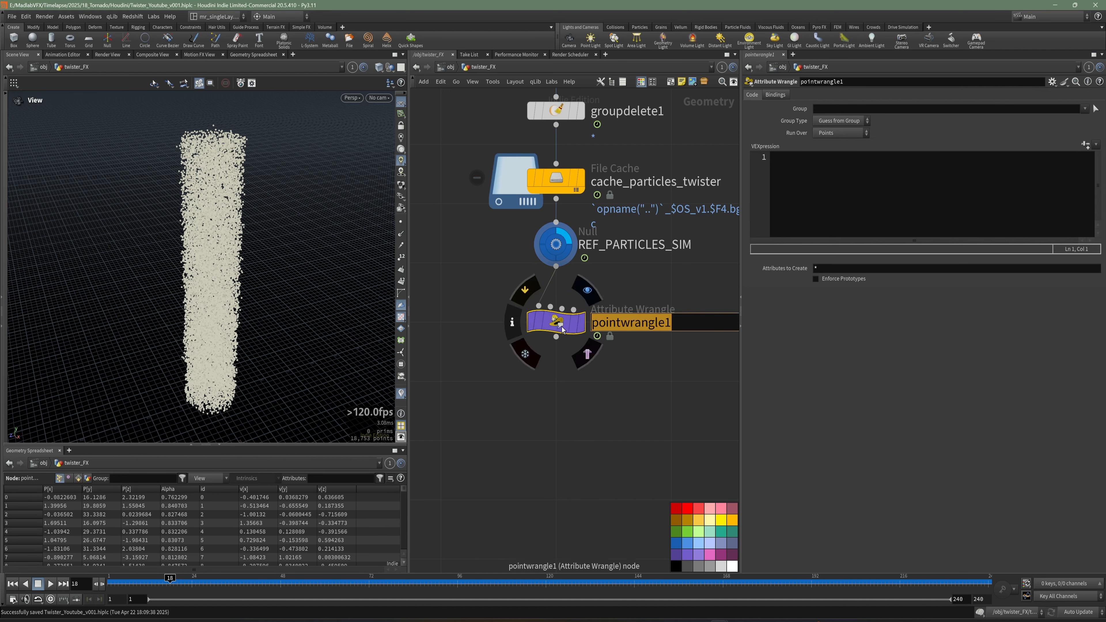
pyautogui.write('de')
pyautogui.press('BackSpace')
pyautogui.press('BackSpace')
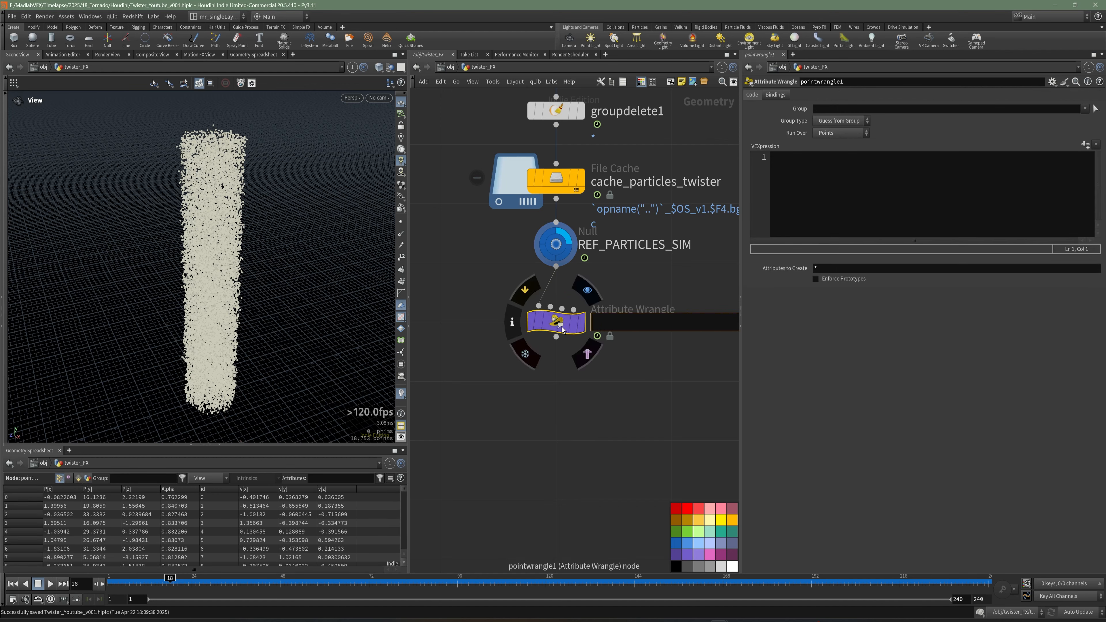
pyautogui.write('vex_density_pscale')
pyautogui.press('Return')
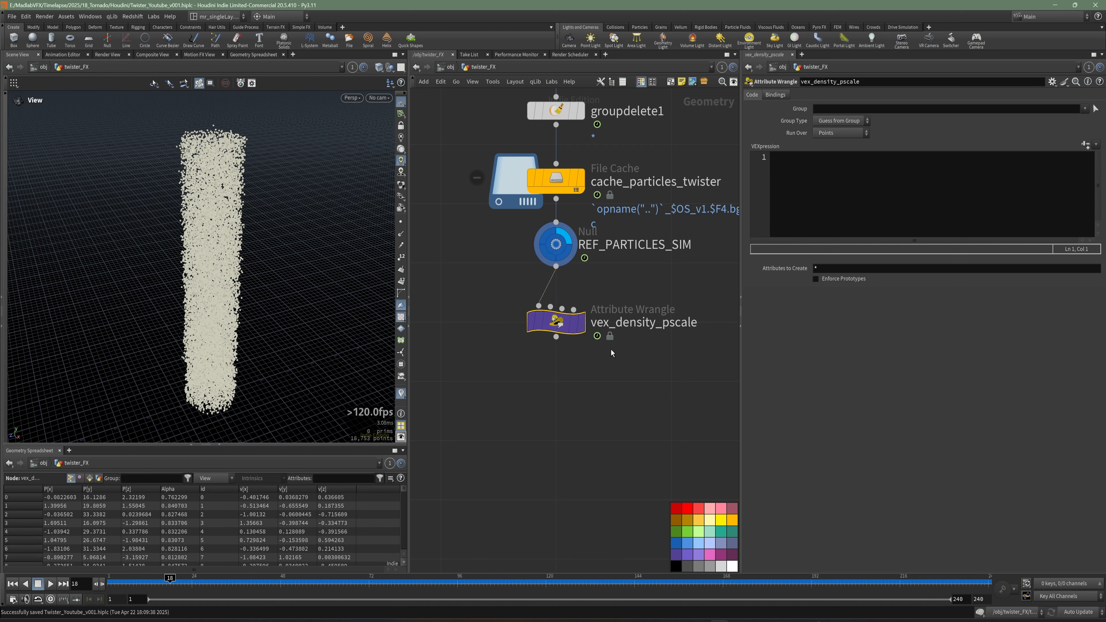
pyautogui.moveTo(611, 350); pyautogui.dragTo(589, 349, button='middle')
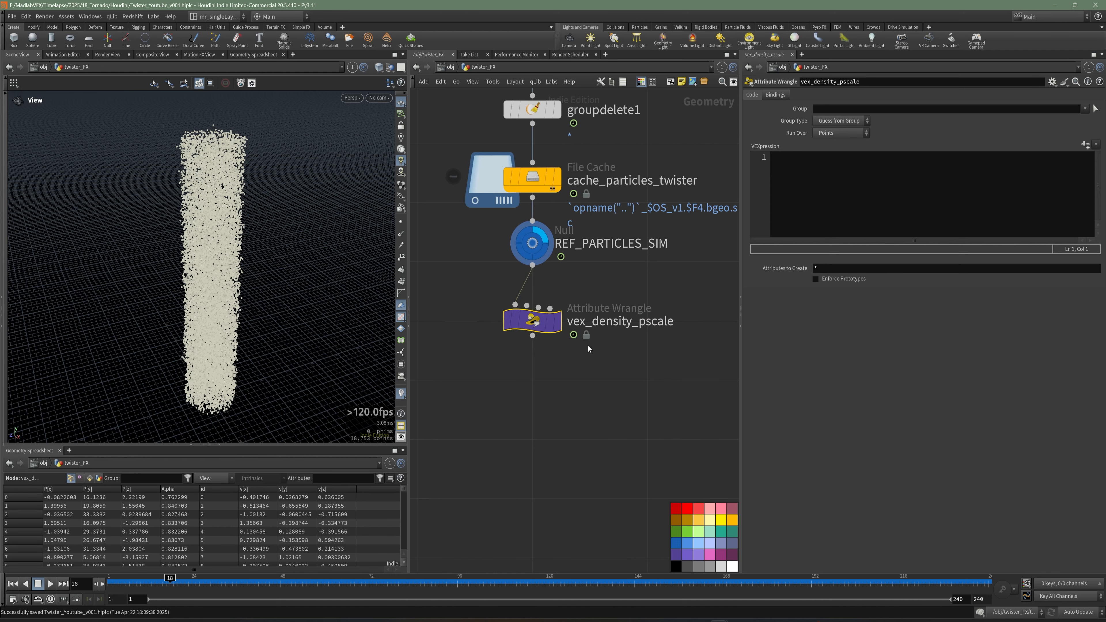
pyautogui.click(558, 324)
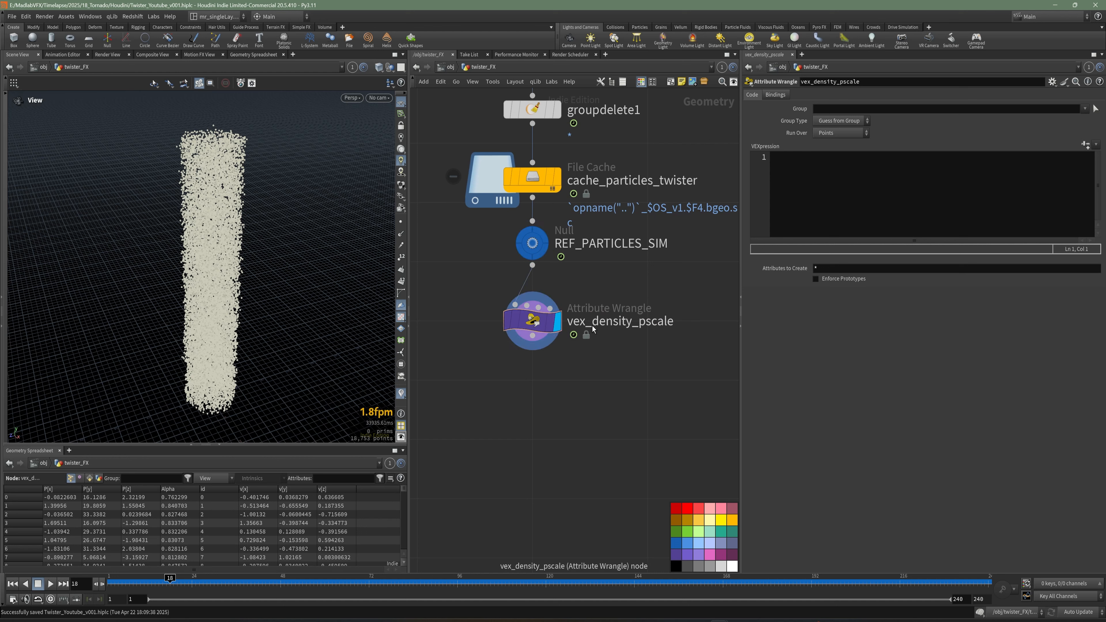
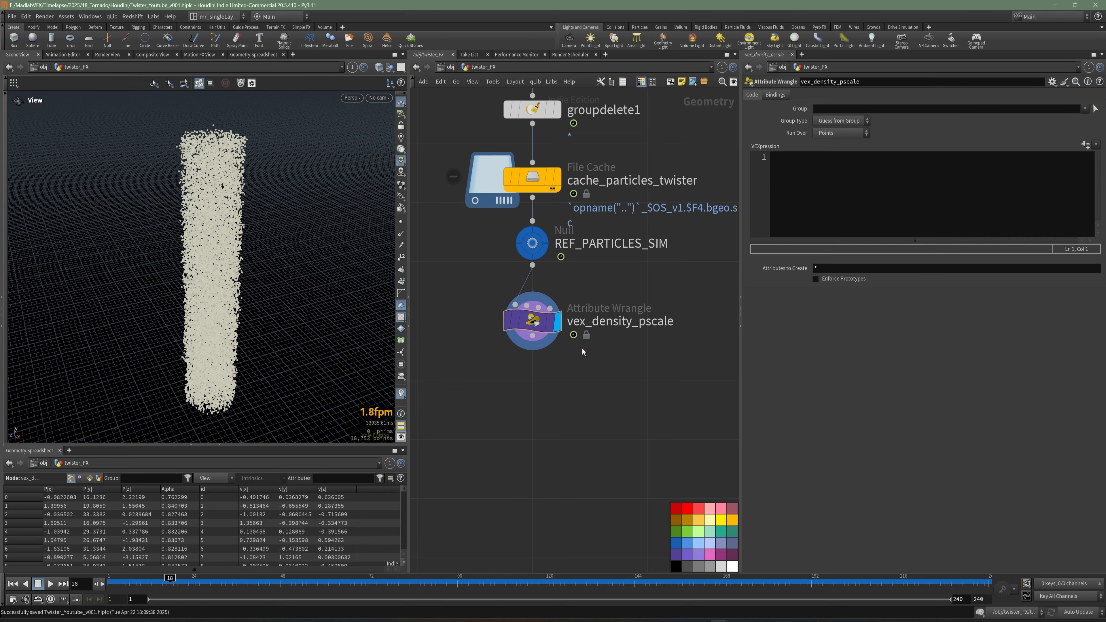
pyautogui.moveTo(254, 246); pyautogui.dragTo(305, 217)
pyautogui.moveTo(231, 221); pyautogui.dragTo(240, 250)
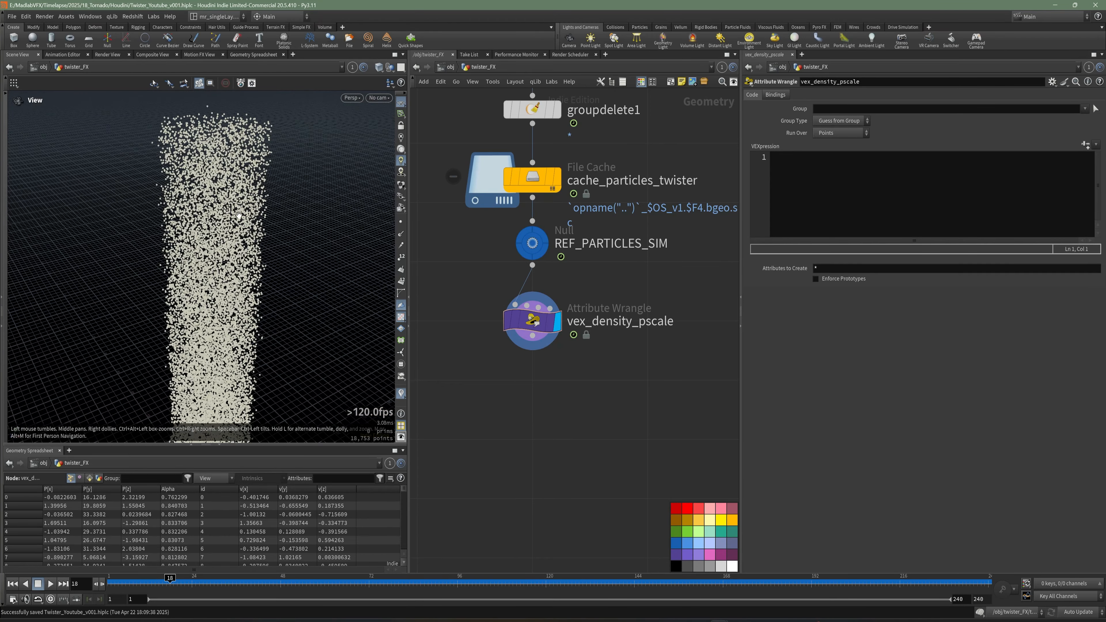
pyautogui.moveTo(232, 186); pyautogui.dragTo(334, 181, button='right')
pyautogui.moveTo(232, 183); pyautogui.dragTo(240, 240, button='middle')
pyautogui.moveTo(236, 244)
pyautogui.mouseDown()
pyautogui.moveTo(248, 238)
pyautogui.moveTo(248, 255)
pyautogui.mouseUp()
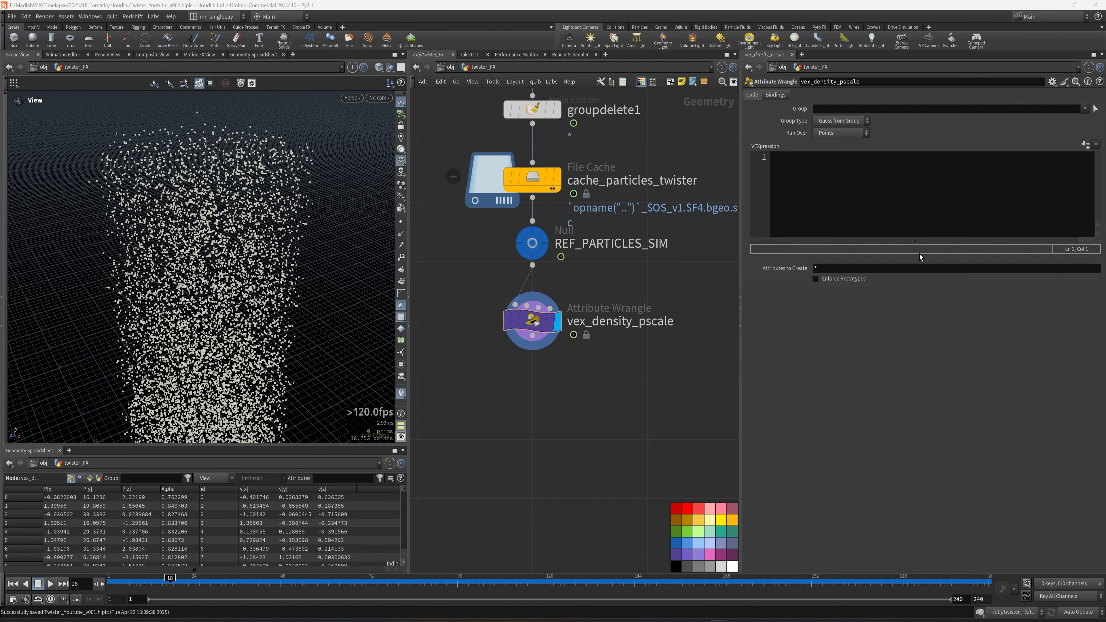
pyautogui.click(830, 202)
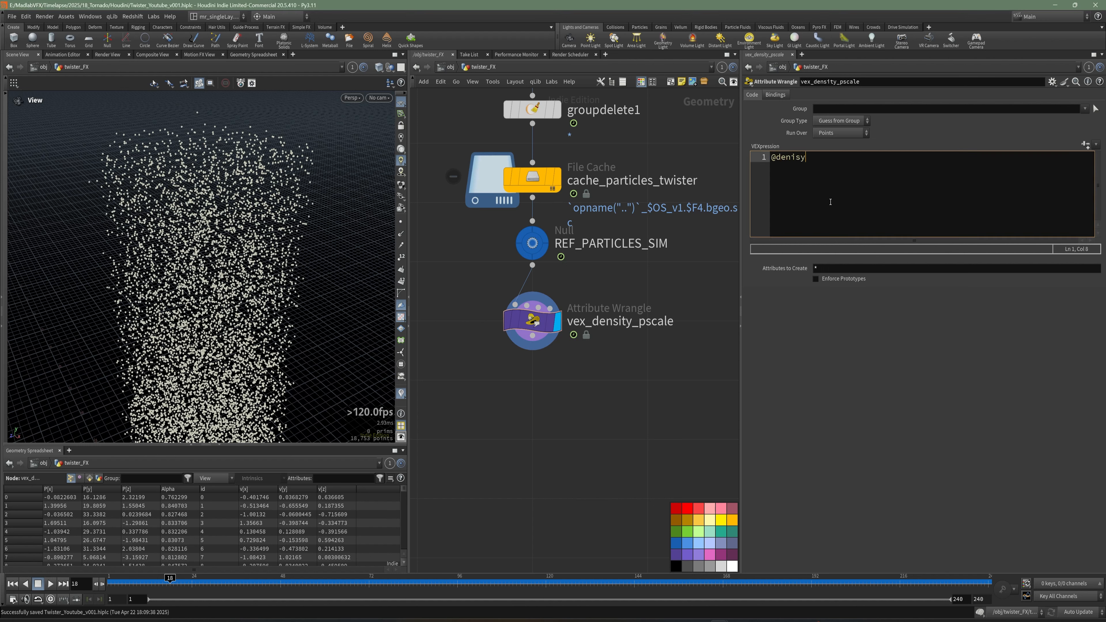
pyautogui.write('@density = rand(')
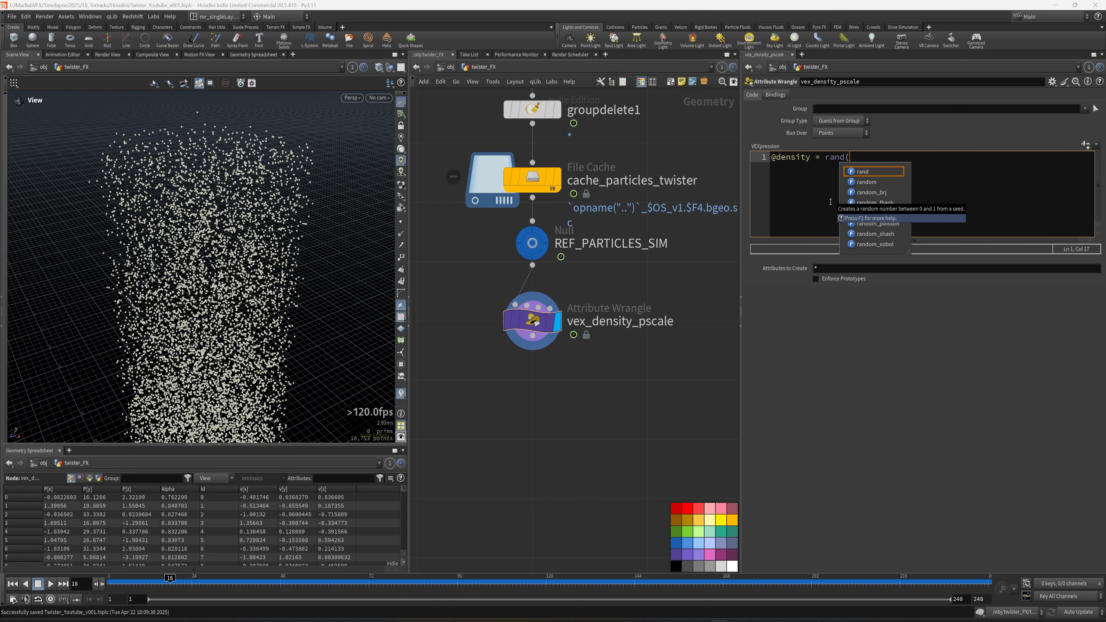
pyautogui.write('@id) * @Alpha;')
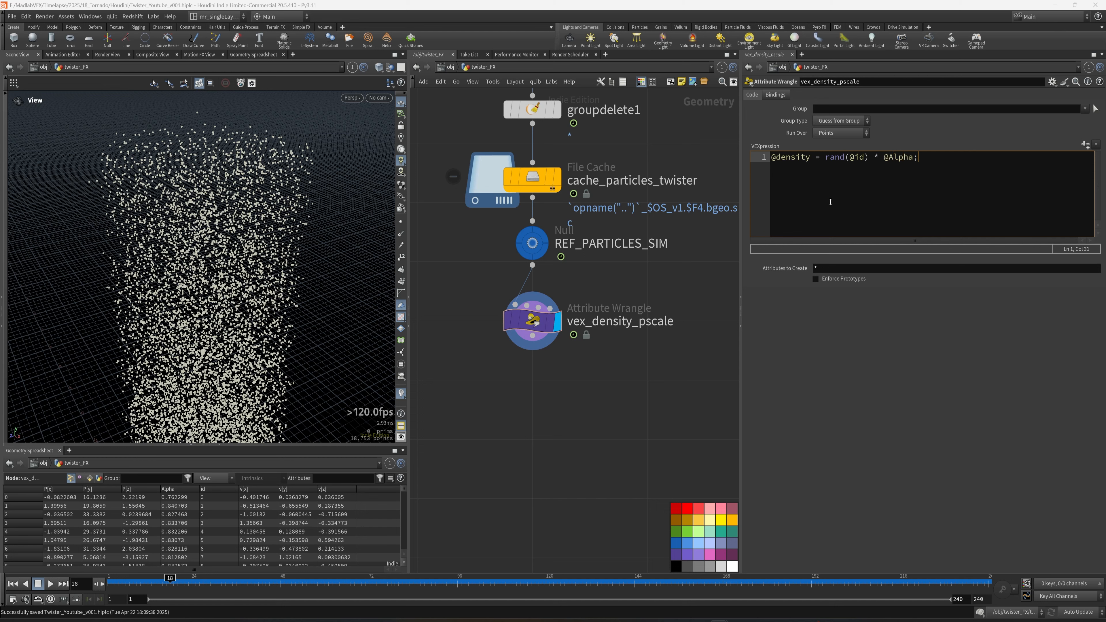
pyautogui.press('Return')
pyautogui.click(814, 158)
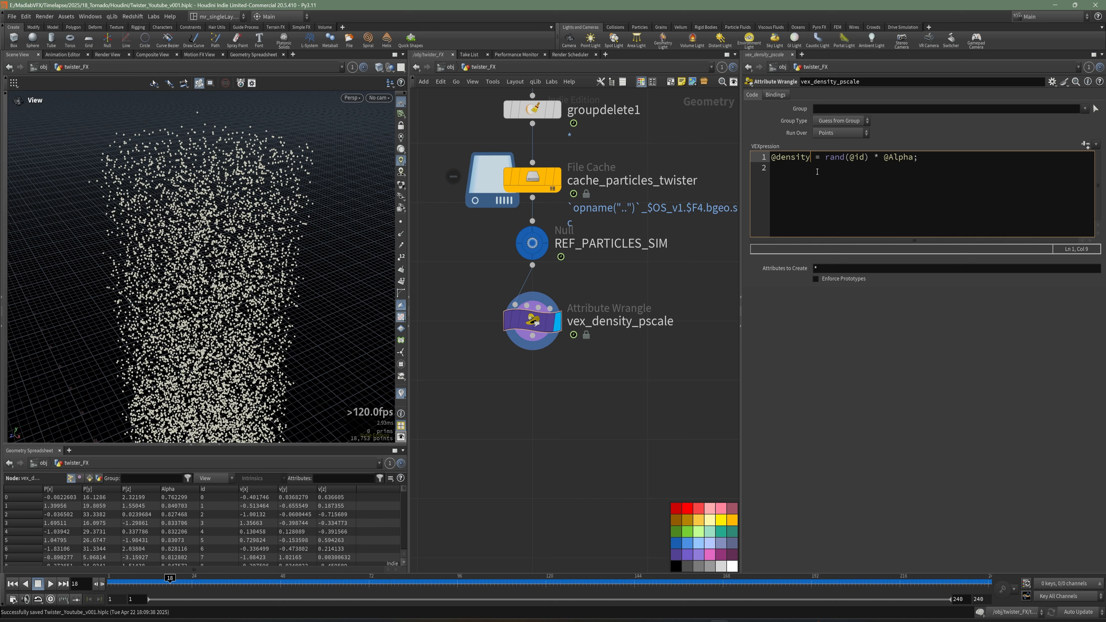
pyautogui.click(847, 157)
pyautogui.press('Return')
pyautogui.write('@pscale =')
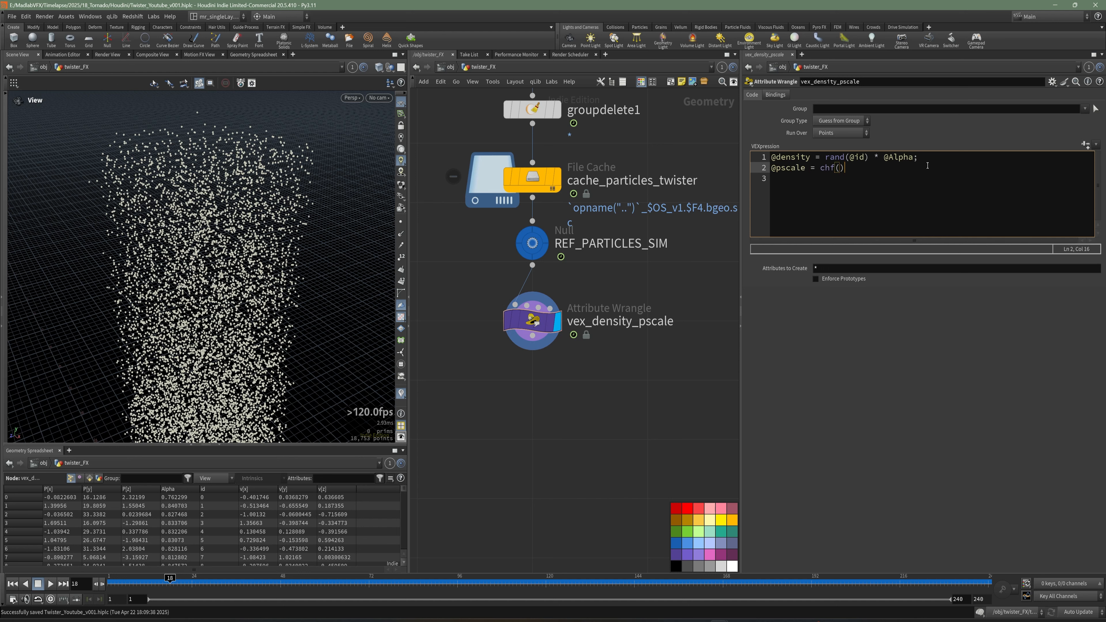
pyautogui.write(' chf(""pscale')
pyautogui.write(' * @Alpha;')
pyautogui.hotkey('ctrl', 'Return')
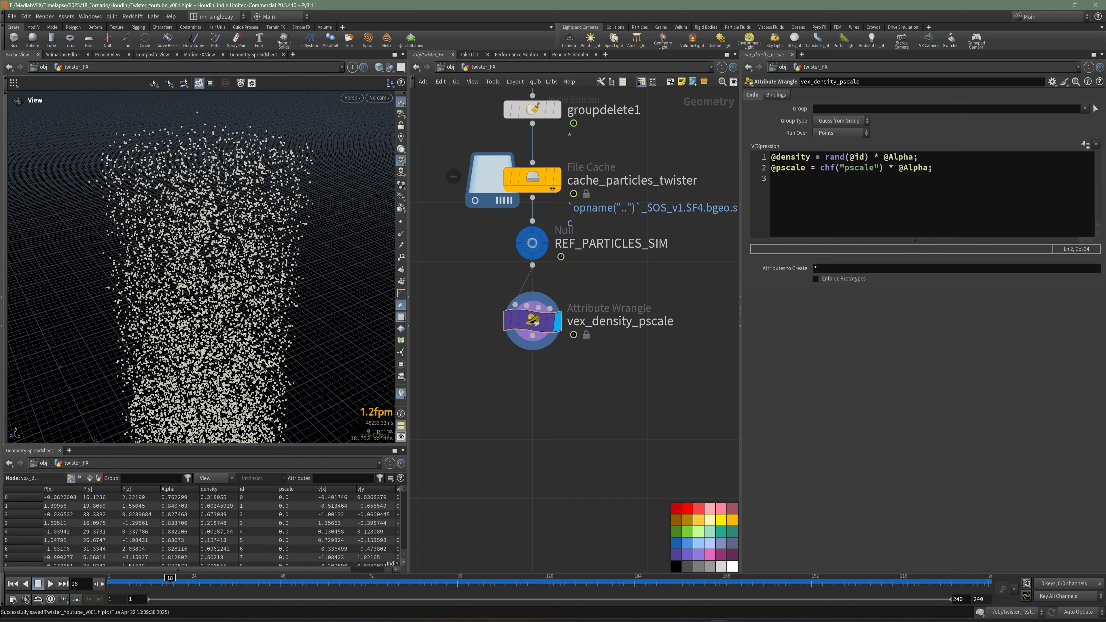
pyautogui.click(1086, 144)
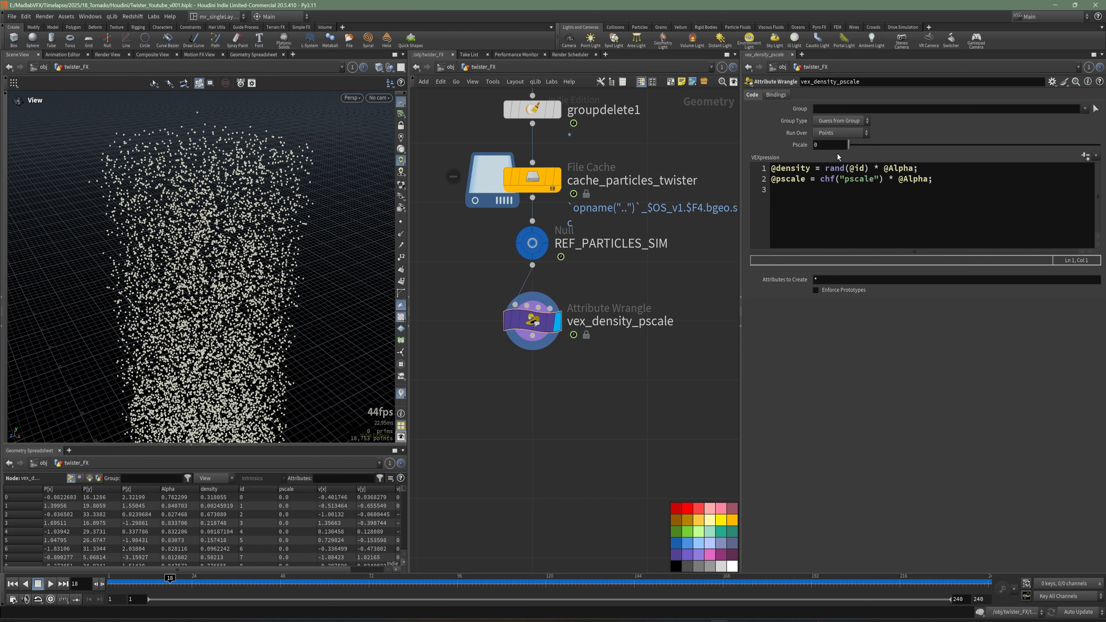
# Set the Pscale parameter to 0.2 and save the scene.
pyautogui.moveTo(830, 145); pyautogui.dragTo(789, 150)
pyautogui.write('0.2')
pyautogui.press('Return')
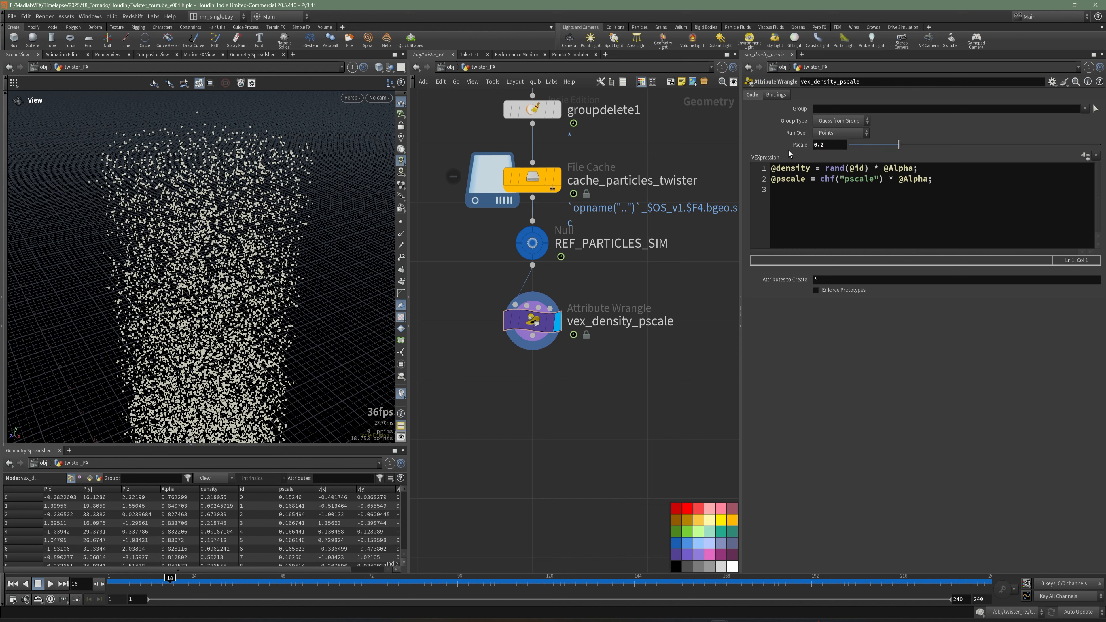
pyautogui.hotkey('ctrl', 's')
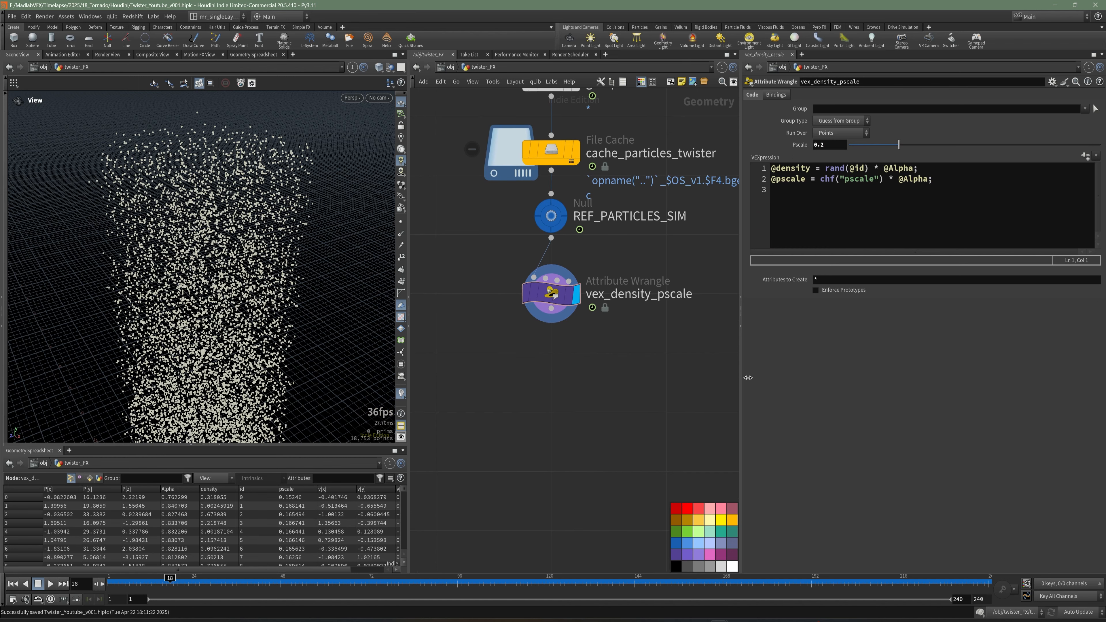
# Add an Attribute Noise node below vex_density_pscale, wire it to the wrangle's output, and display it.
pyautogui.moveTo(623, 362); pyautogui.dragTo(630, 358, button='middle')
pyautogui.keyDown('alt'); pyautogui.moveTo(283, 251); pyautogui.dragTo(294, 280); pyautogui.keyUp('alt')
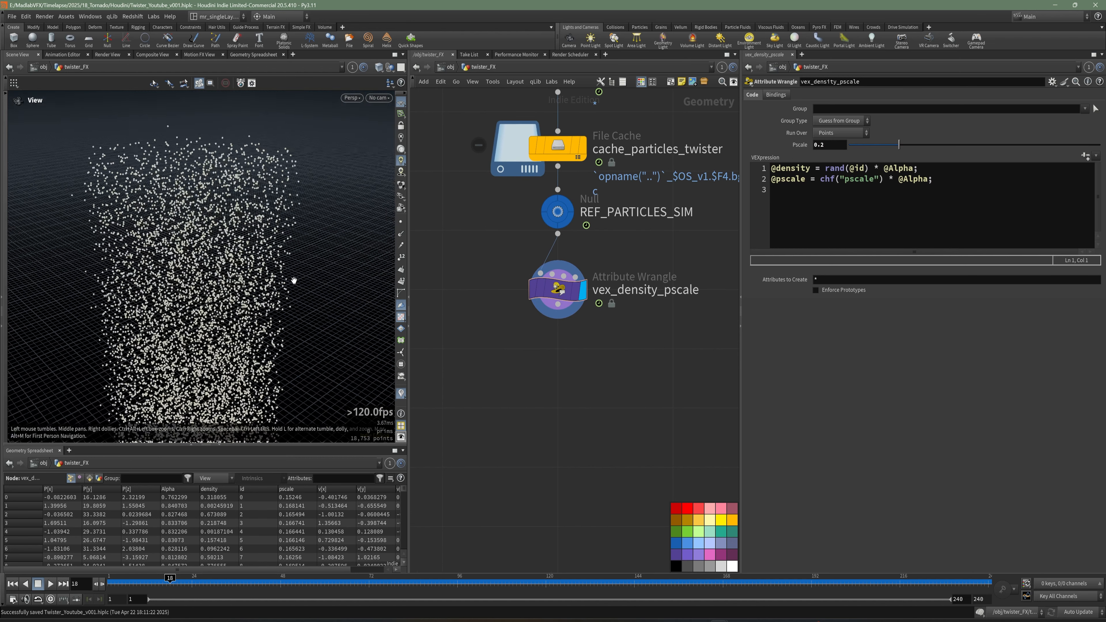
pyautogui.keyDown('alt'); pyautogui.moveTo(294, 279); pyautogui.dragTo(217, 270, button='right'); pyautogui.keyUp('alt')
pyautogui.keyDown('alt'); pyautogui.moveTo(218, 270); pyautogui.dragTo(268, 337); pyautogui.keyUp('alt')
pyautogui.moveTo(261, 249); pyautogui.dragTo(236, 281)
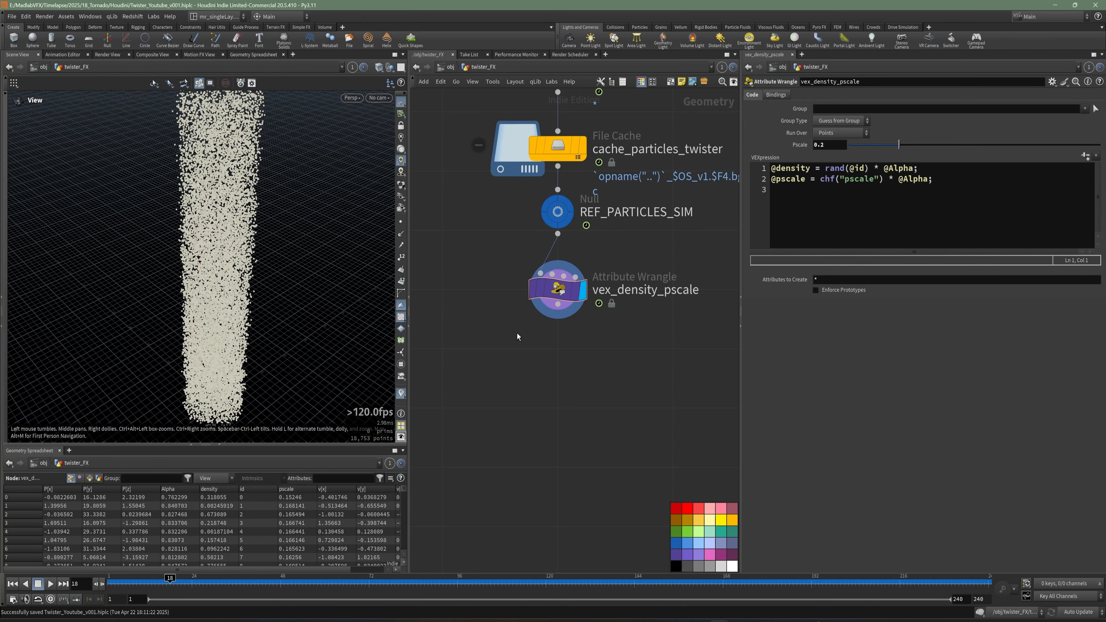
pyautogui.moveTo(624, 363)
pyautogui.mouseDown(button='middle')
pyautogui.moveTo(600, 349)
pyautogui.moveTo(622, 362)
pyautogui.mouseUp(button='middle')
pyautogui.press('Tab')
pyautogui.write('nois')
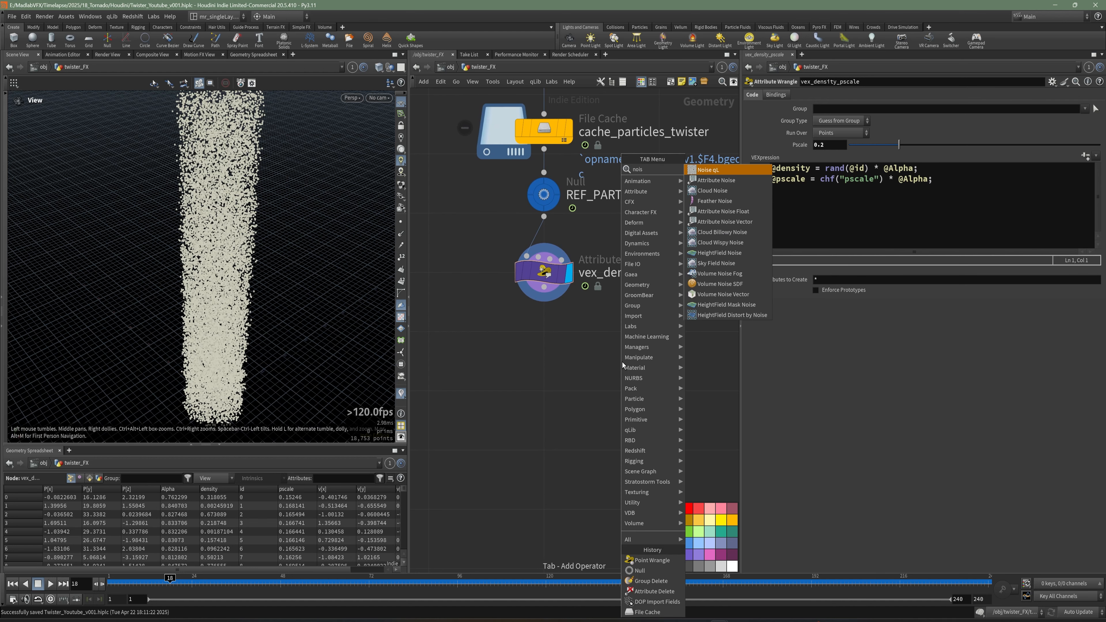
pyautogui.click(731, 212)
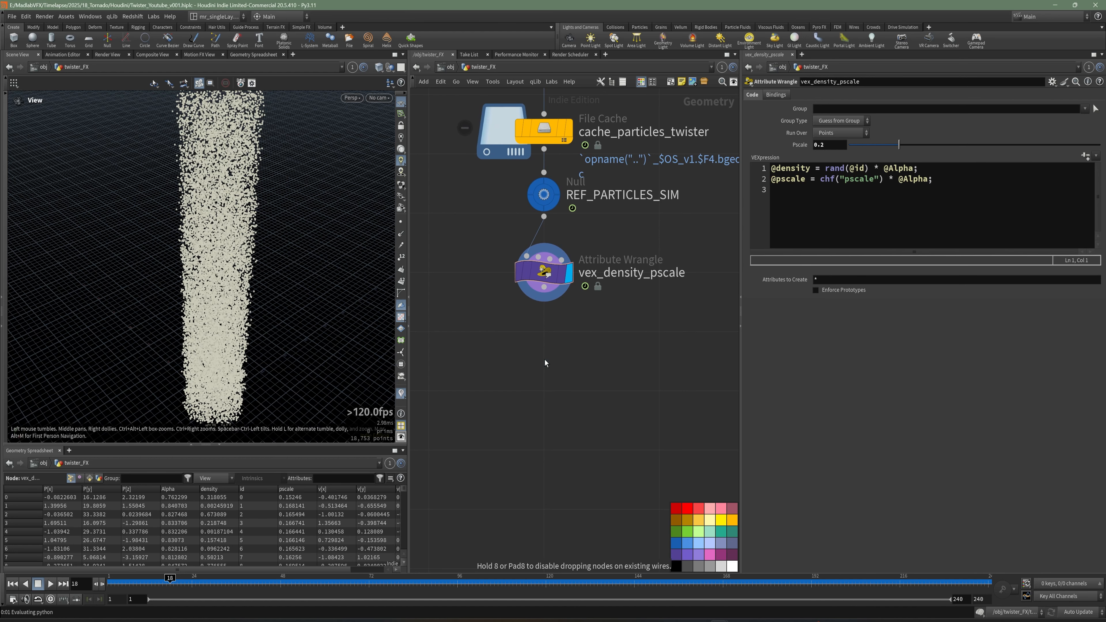
pyautogui.click(526, 357)
pyautogui.click(543, 349)
pyautogui.click(544, 288)
pyautogui.click(569, 363)
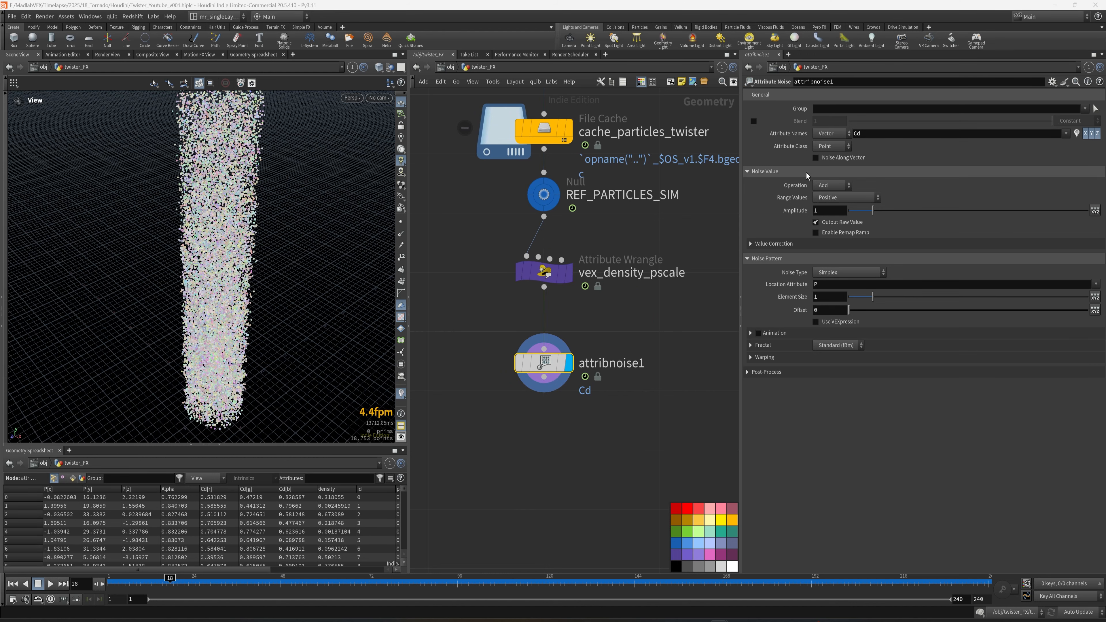
# Set the noise's attribute name to P.
pyautogui.moveTo(880, 134); pyautogui.dragTo(821, 138)
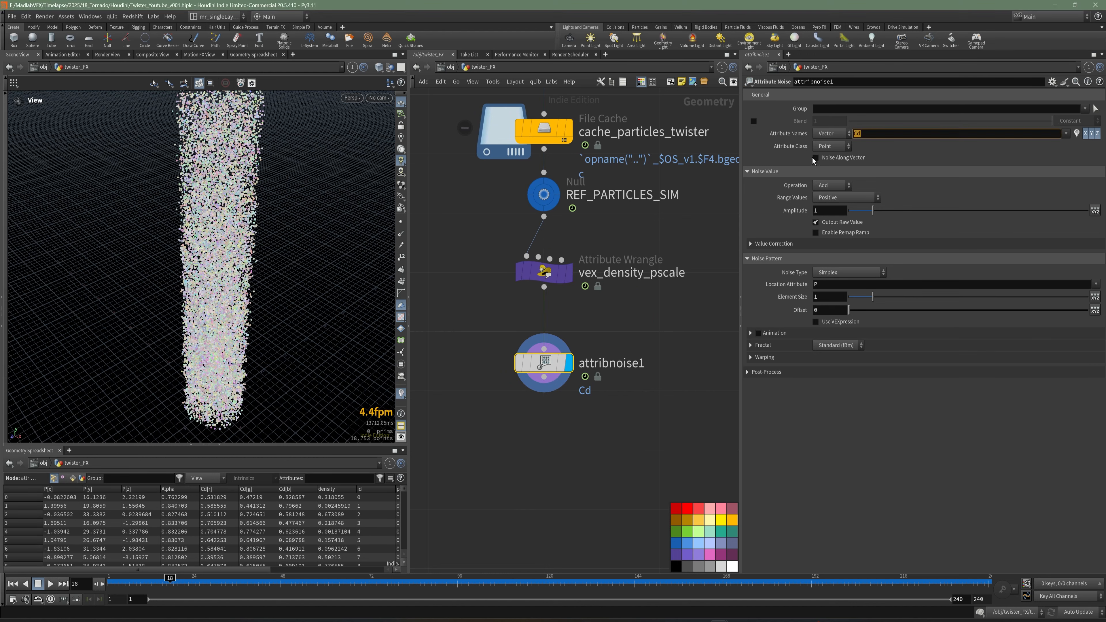
pyautogui.write('P')
pyautogui.press('Return')
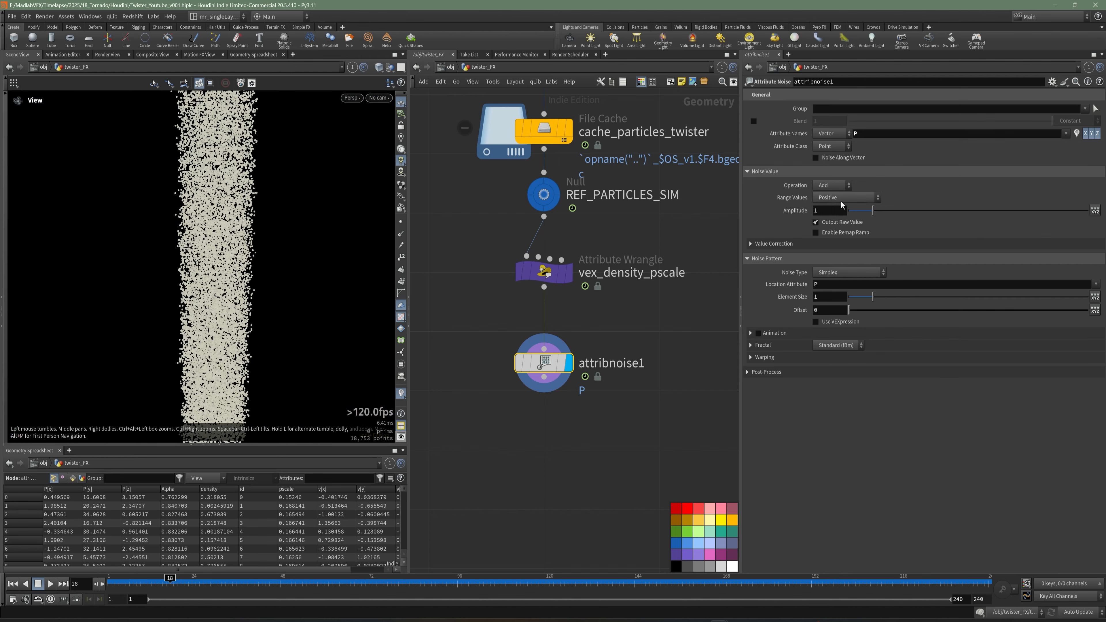
# Set the noise amplitude to 1.2 and its range values to Zero Centered.
pyautogui.doubleClick(818, 210)
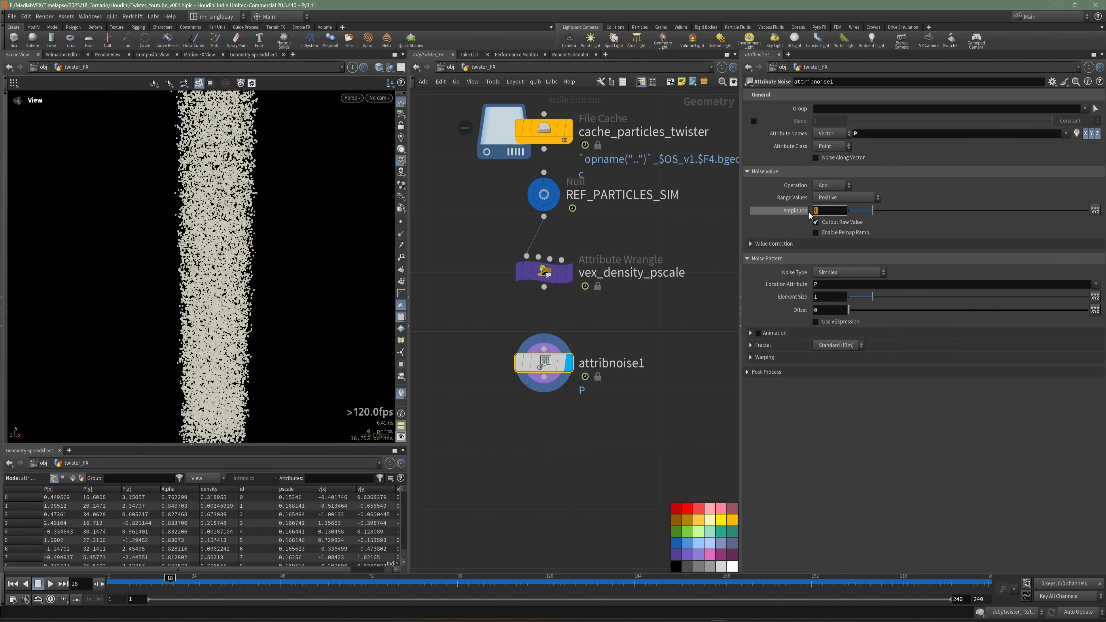
pyautogui.write('2.2')
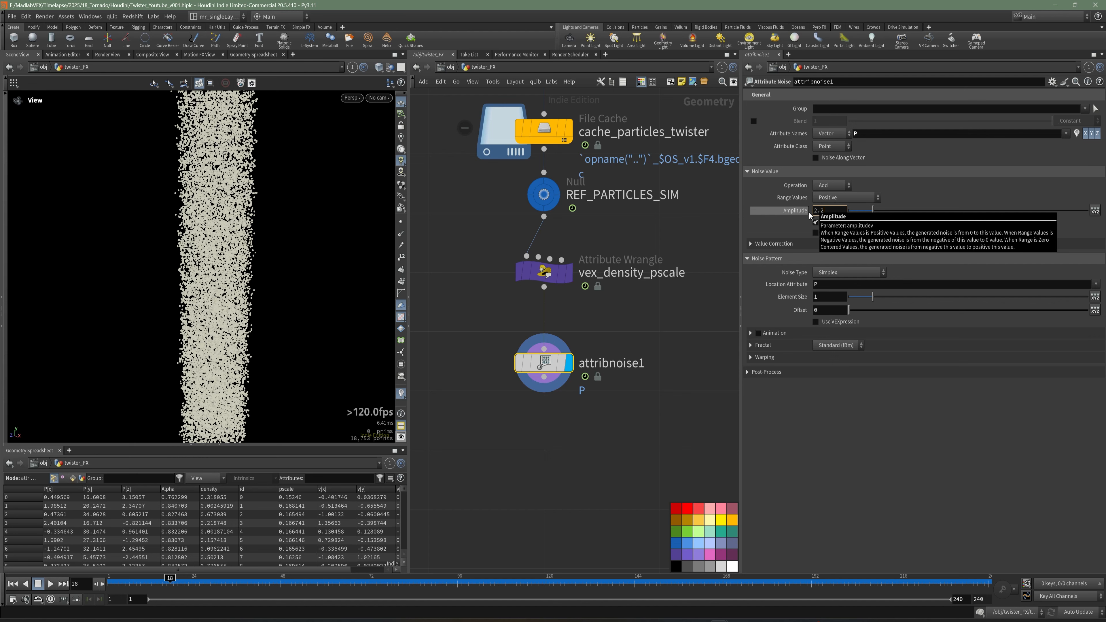
pyautogui.press('Return')
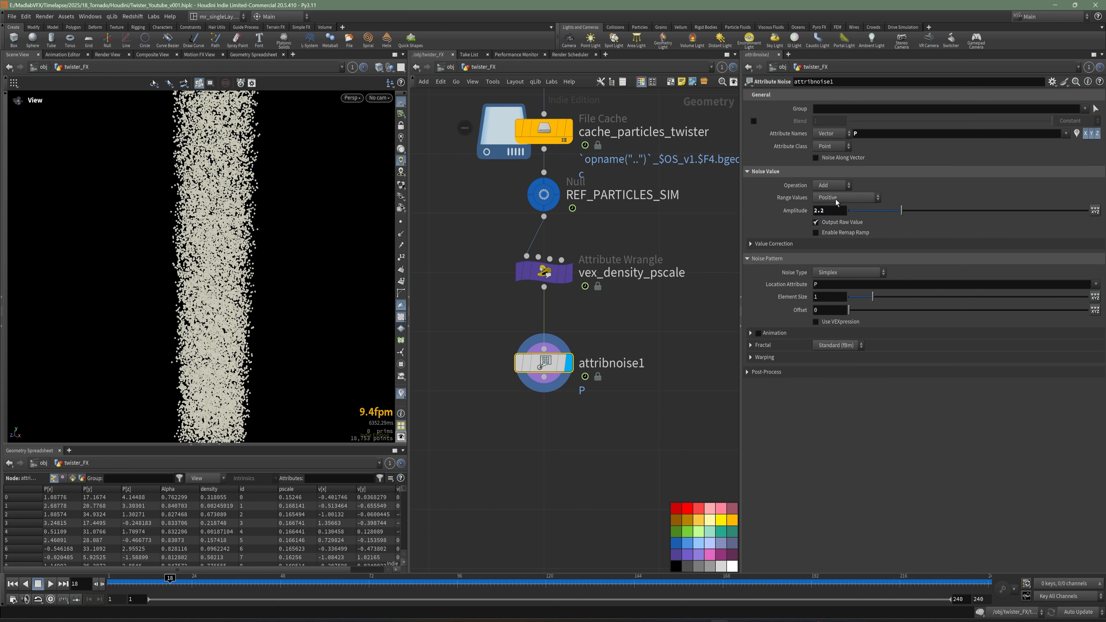
pyautogui.click(835, 198)
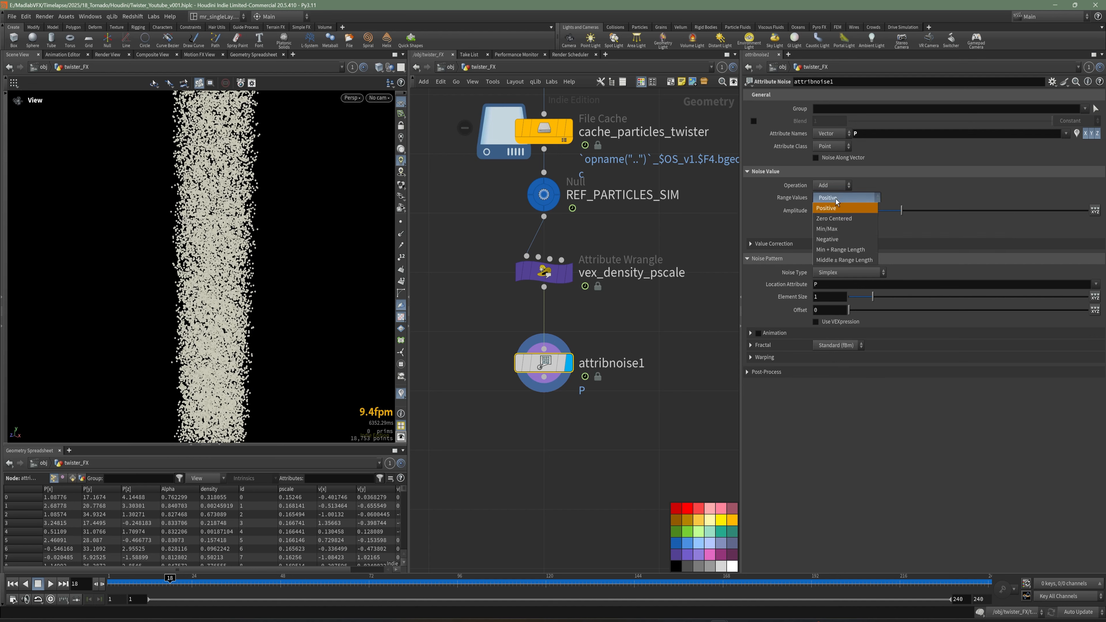
pyautogui.click(835, 220)
# Enable noise animation and set the noise element size to 9.
pyautogui.moveTo(293, 302); pyautogui.dragTo(300, 266)
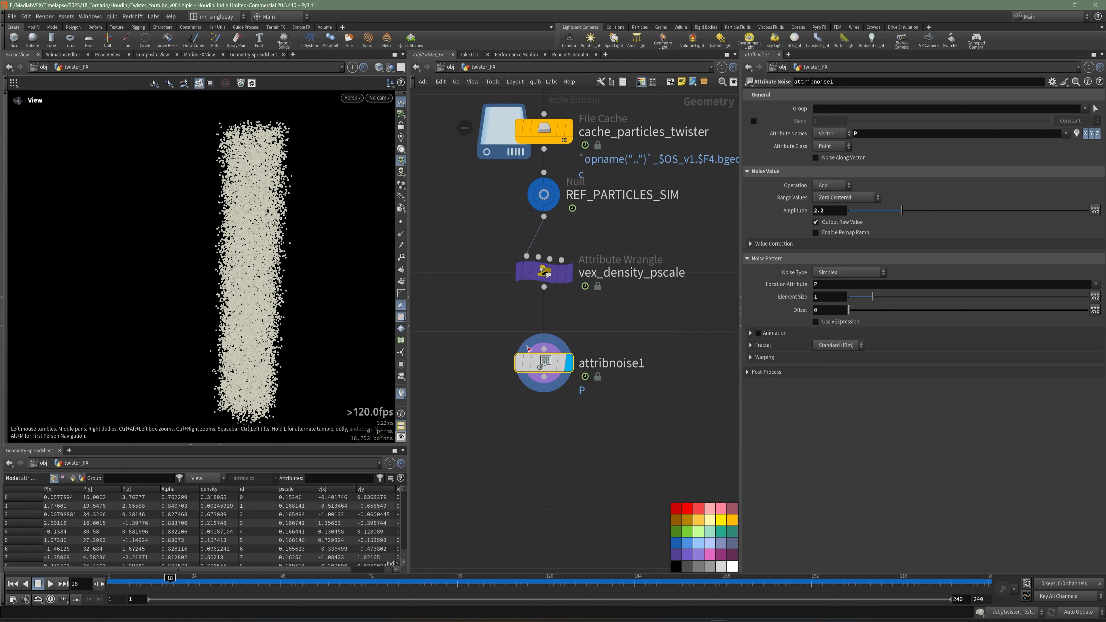
pyautogui.click(759, 333)
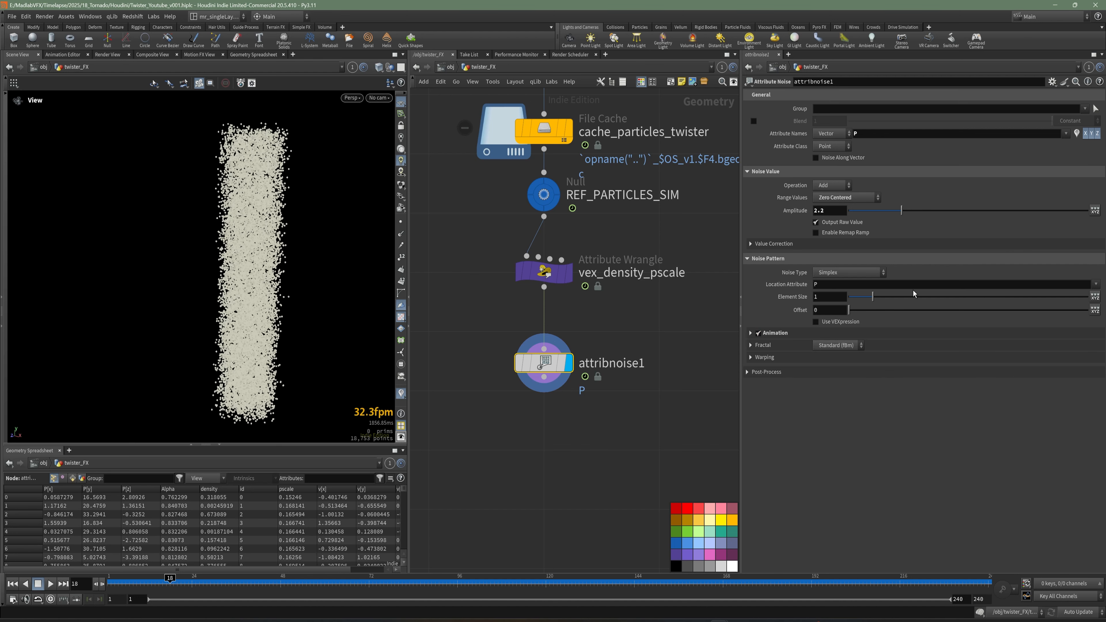
pyautogui.click(827, 301)
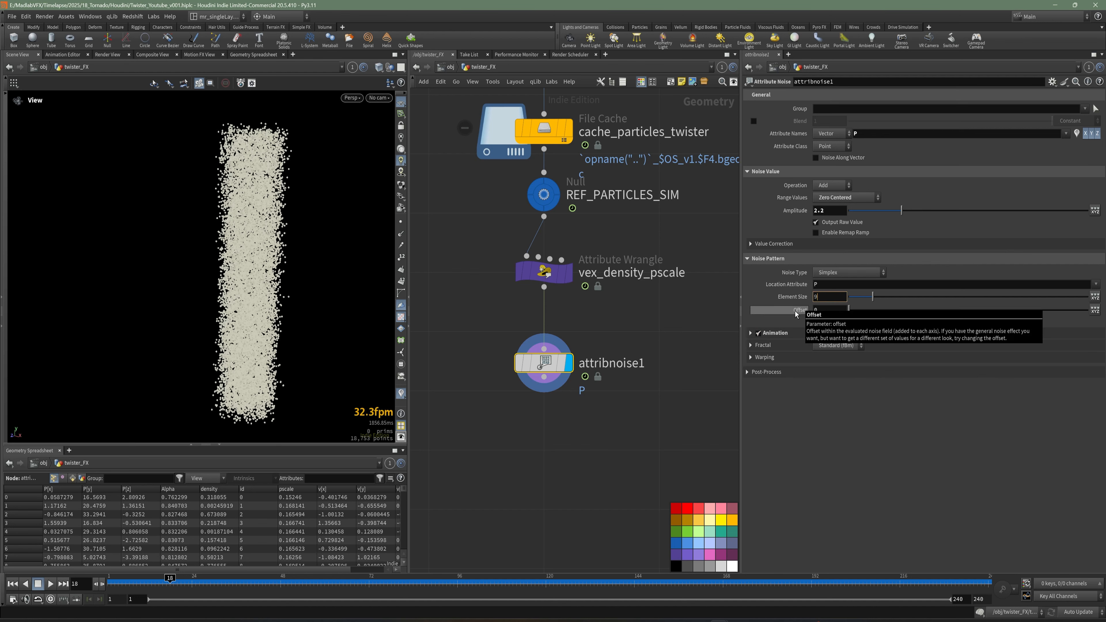
pyautogui.write('9')
pyautogui.press('Return')
pyautogui.moveTo(249, 326); pyautogui.dragTo(235, 332)
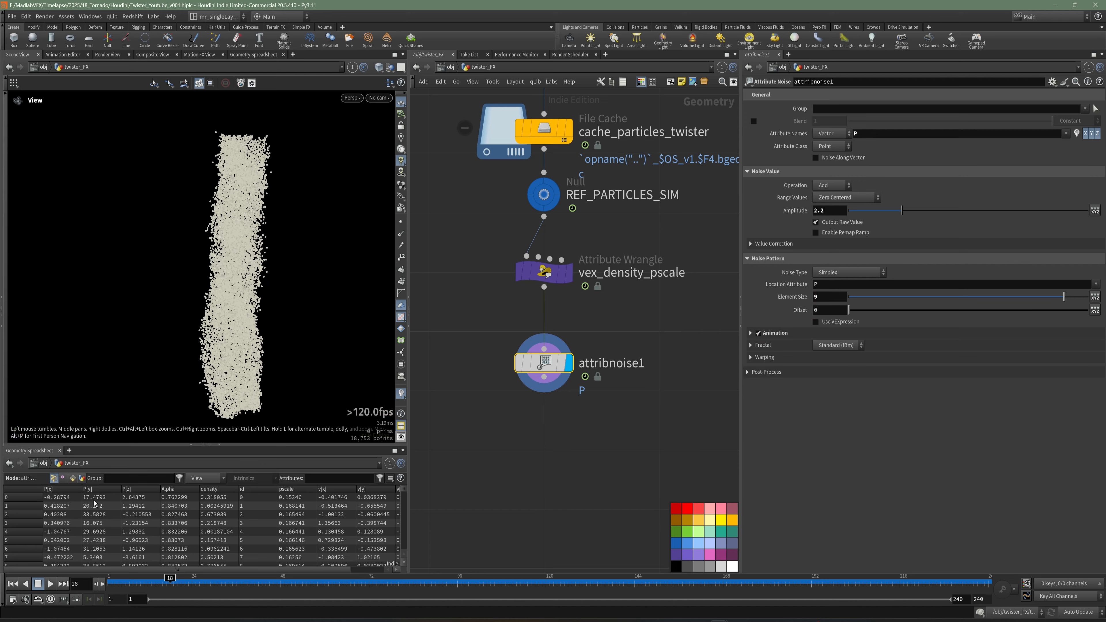
pyautogui.moveTo(234, 374); pyautogui.dragTo(246, 372)
# Play back the particles through the wrangle and noise nodes, return to the first frame, and save.
pyautogui.click(570, 274)
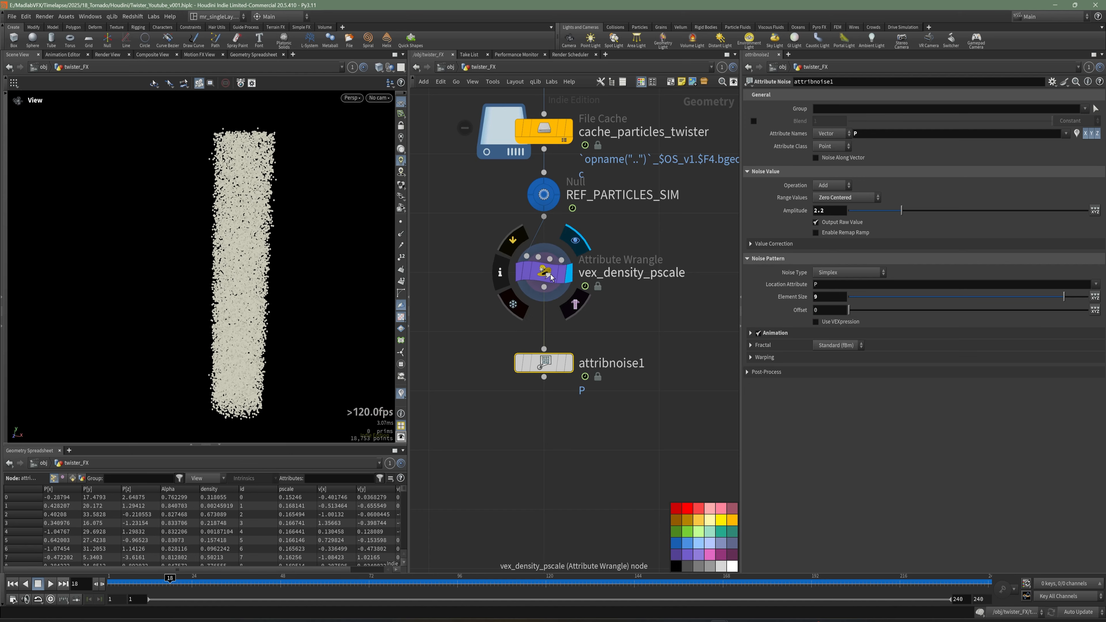
pyautogui.click(546, 273)
pyautogui.moveTo(150, 581); pyautogui.dragTo(320, 581)
pyautogui.hotkey('ctrl', 'Up')
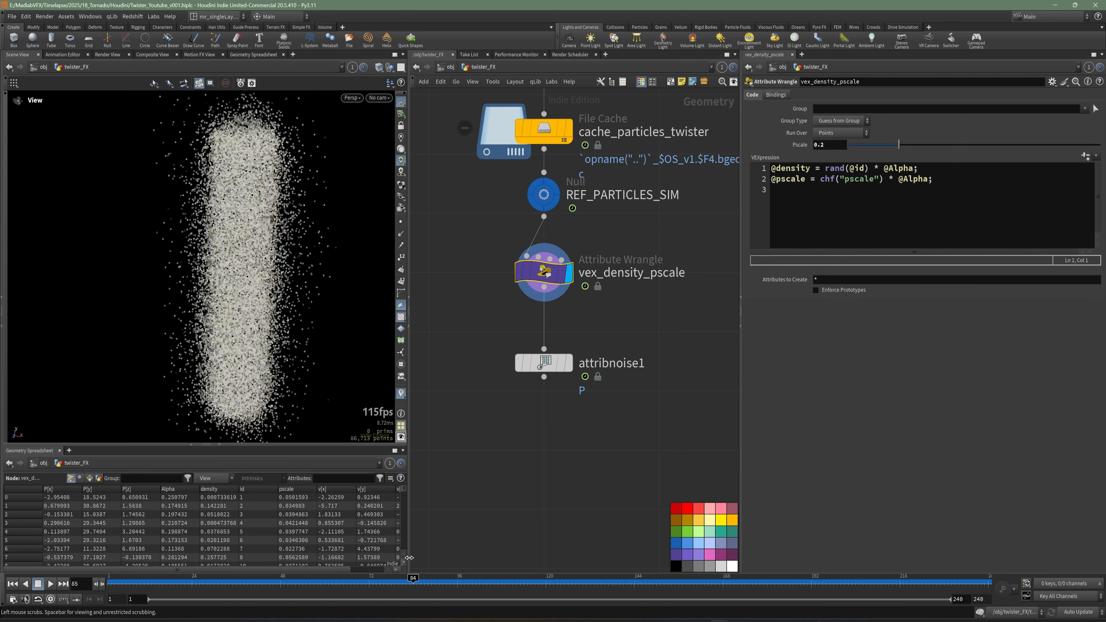
pyautogui.click(569, 363)
pyautogui.click(545, 364)
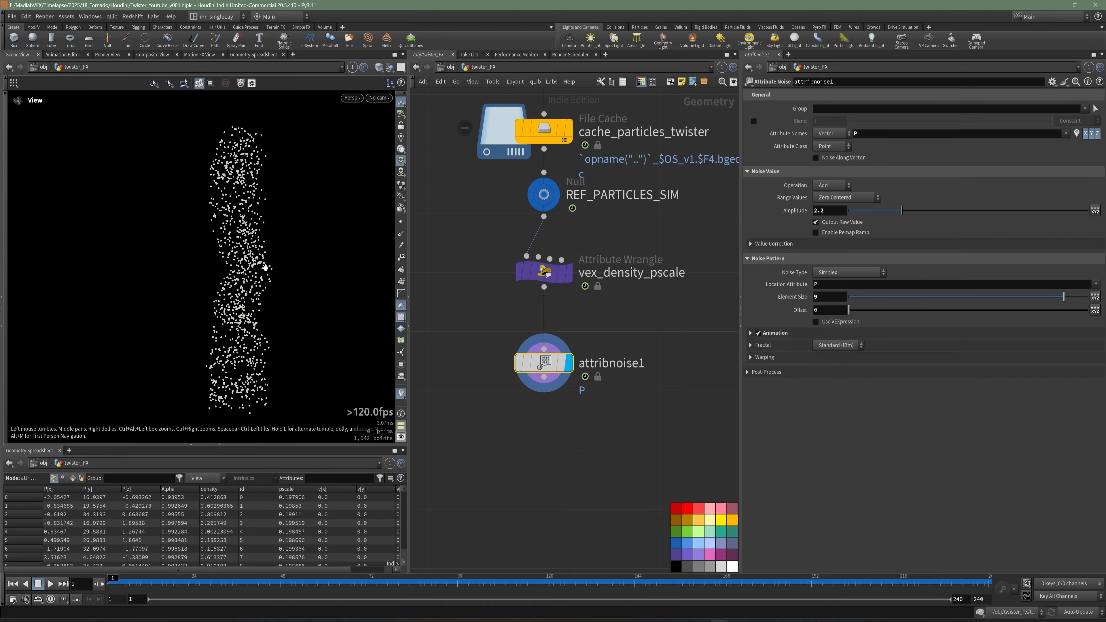
pyautogui.press('Up')
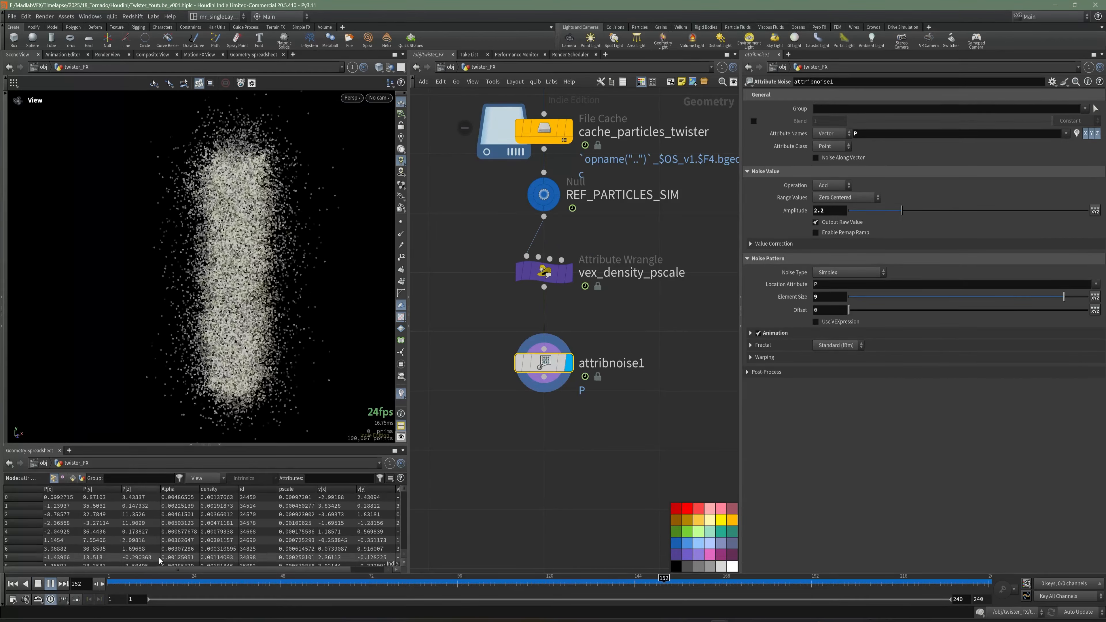
pyautogui.click(12, 584)
pyautogui.hotkey('ctrl', 's')
# Add a Trail node below attribnoise1, wired to its output, and display it.
pyautogui.moveTo(596, 467); pyautogui.dragTo(645, 433, button='middle')
pyautogui.press('Tab')
pyautogui.write('tr')
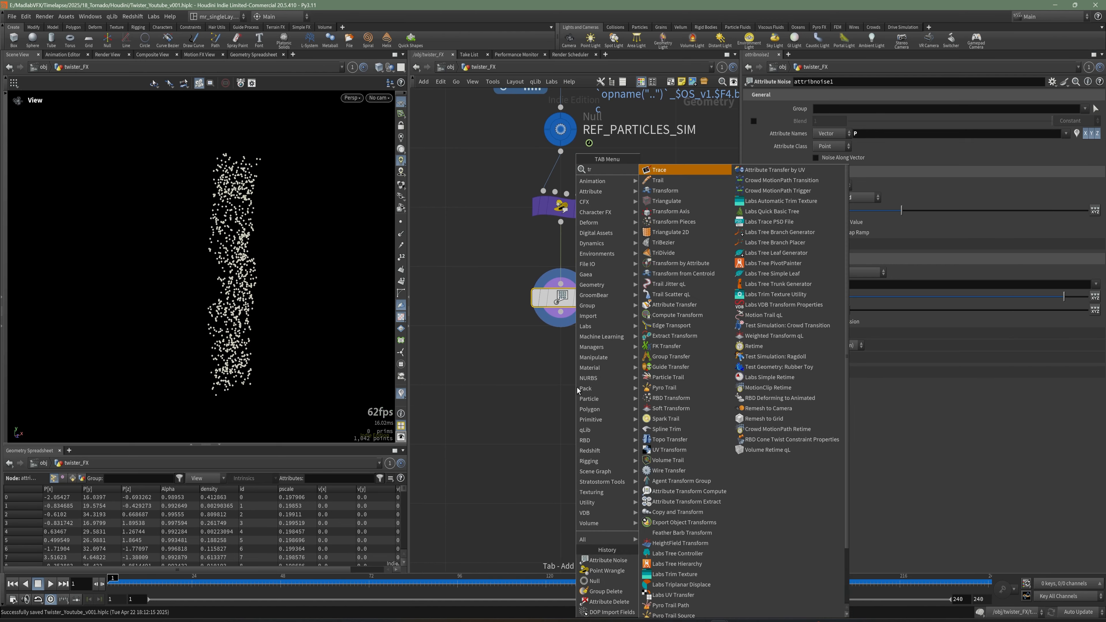
pyautogui.click(697, 180)
pyautogui.click(593, 393)
pyautogui.click(586, 385)
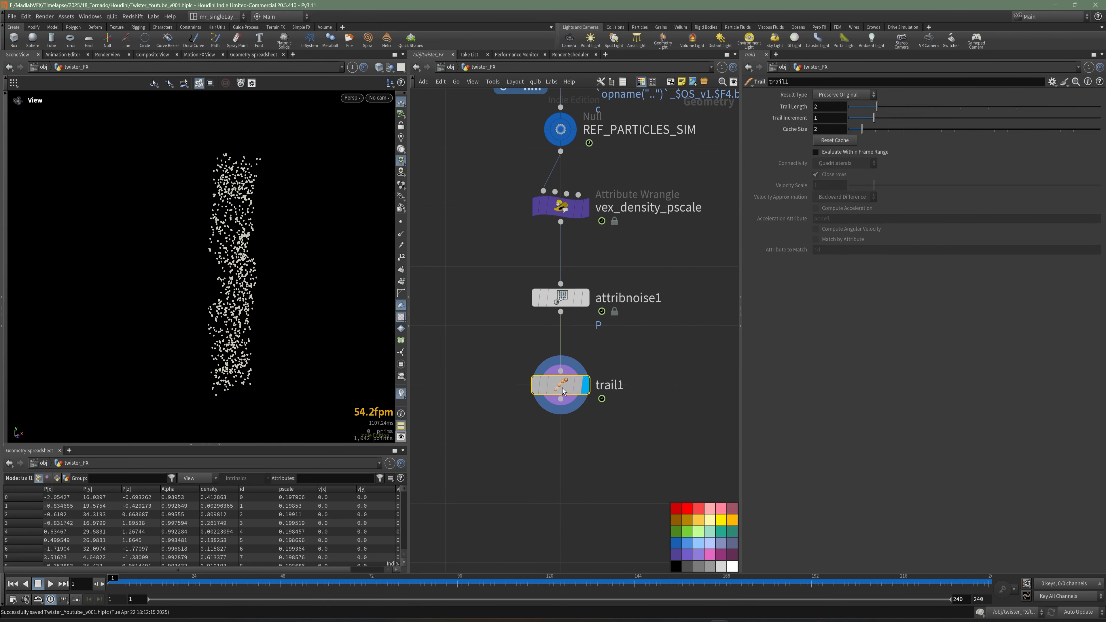
pyautogui.keyDown('alt'); pyautogui.moveTo(315, 259); pyautogui.dragTo(342, 299); pyautogui.keyUp('alt')
pyautogui.scroll(3, 342, 298)
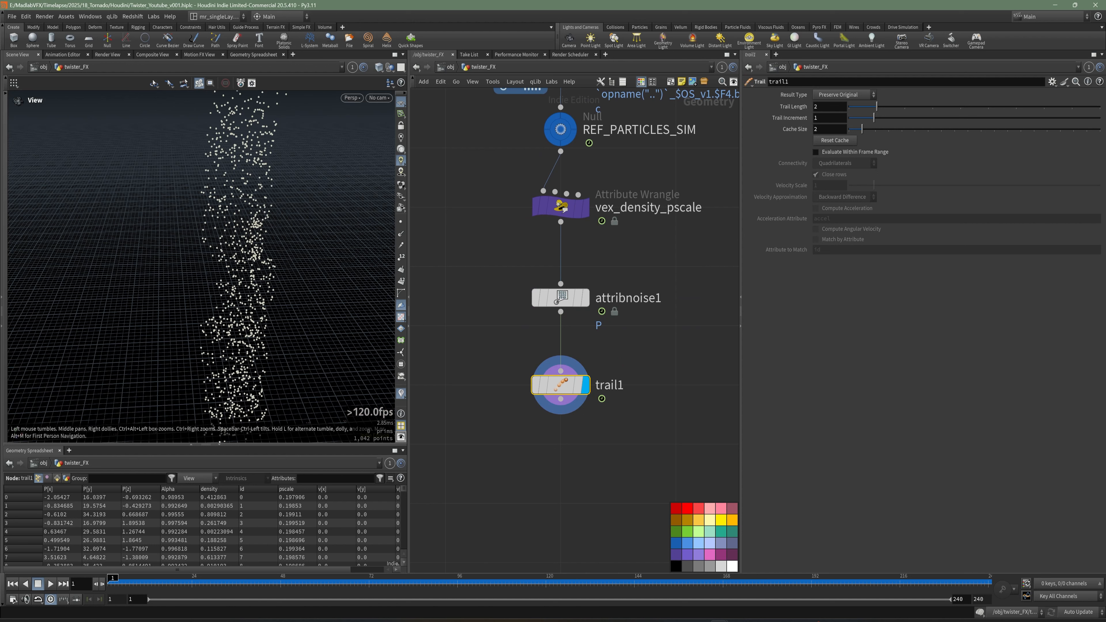
# Set the trail length to 10 and scrub the timeline to preview the trails.
pyautogui.click(814, 108)
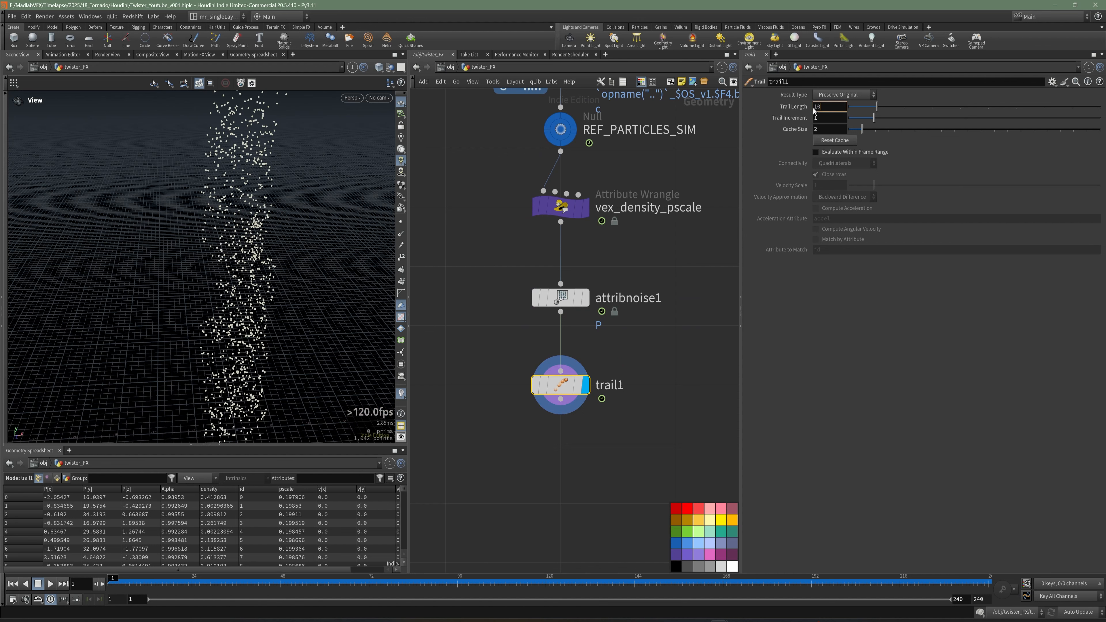
pyautogui.press('Return')
pyautogui.moveTo(112, 583); pyautogui.dragTo(310, 583)
pyautogui.moveTo(184, 246); pyautogui.dragTo(270, 305)
pyautogui.moveTo(270, 305); pyautogui.dragTo(306, 291, button='right')
pyautogui.moveTo(306, 291); pyautogui.dragTo(261, 311, button='middle')
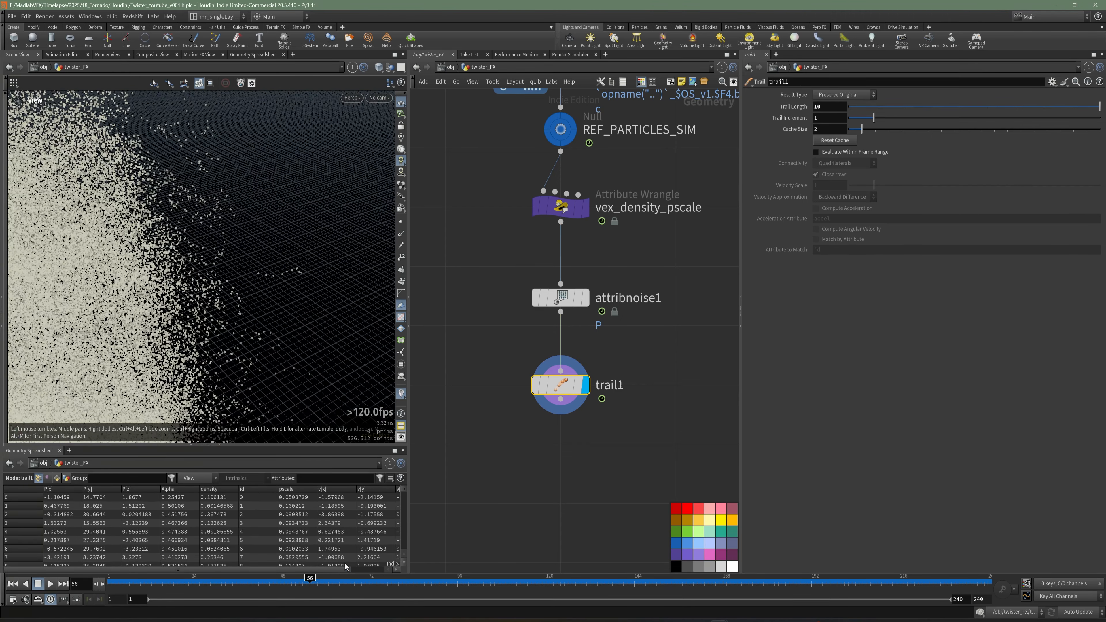
# Display trail1 and orbit the viewport while scrubbing the timeline to inspect the particle trails.
pyautogui.click(535, 385)
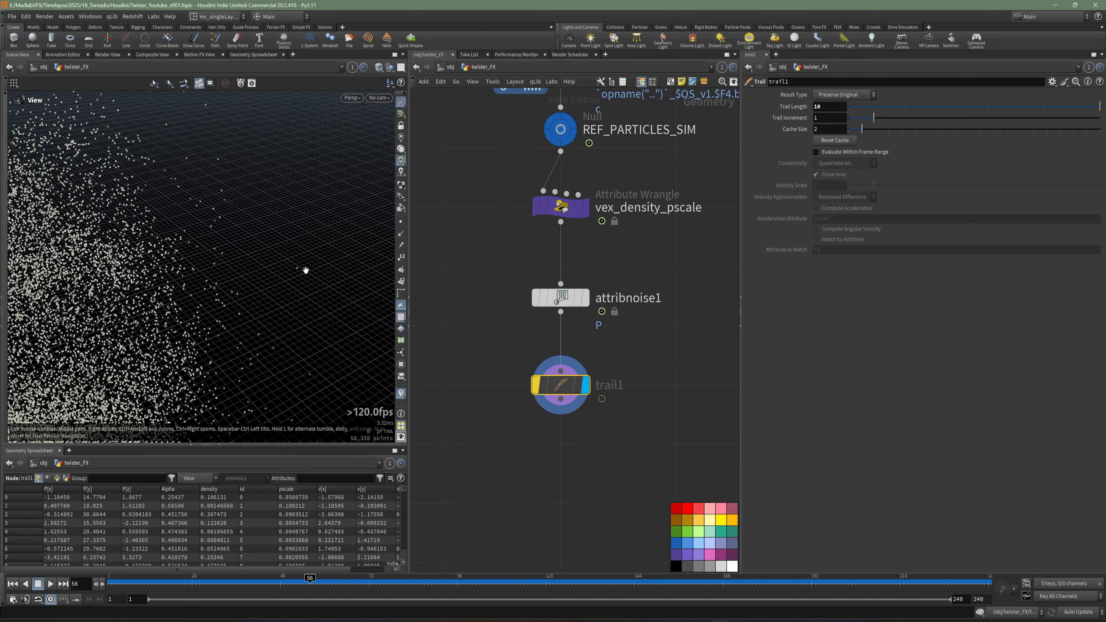
pyautogui.moveTo(307, 270); pyautogui.dragTo(243, 268)
pyautogui.click(543, 383)
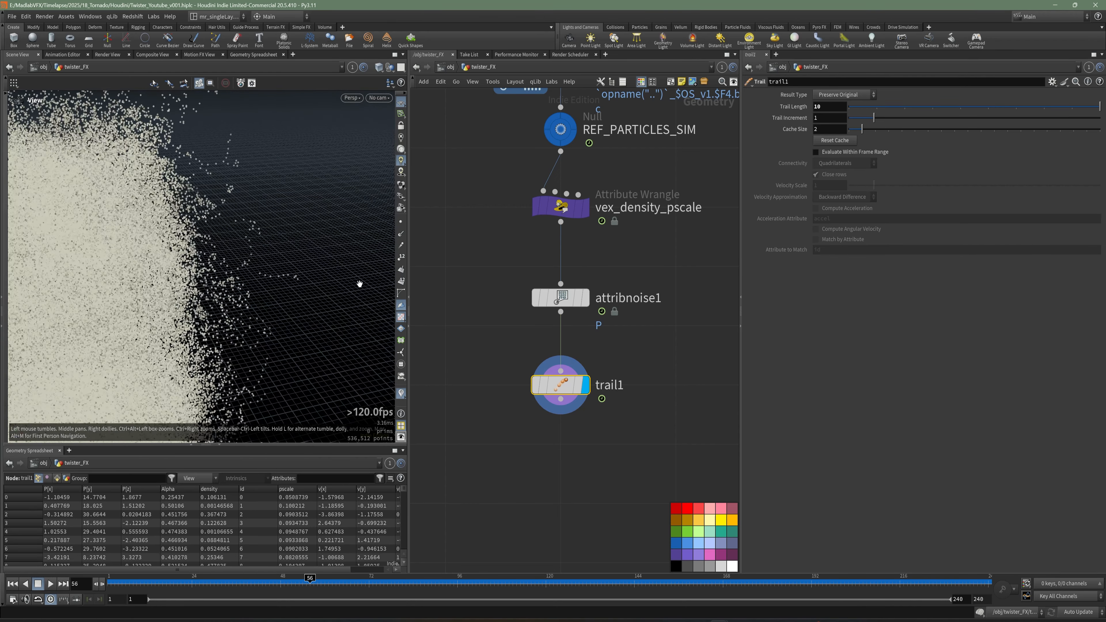
pyautogui.moveTo(358, 283); pyautogui.dragTo(279, 271)
pyautogui.moveTo(222, 579); pyautogui.dragTo(284, 581)
pyautogui.moveTo(186, 284); pyautogui.dragTo(239, 289)
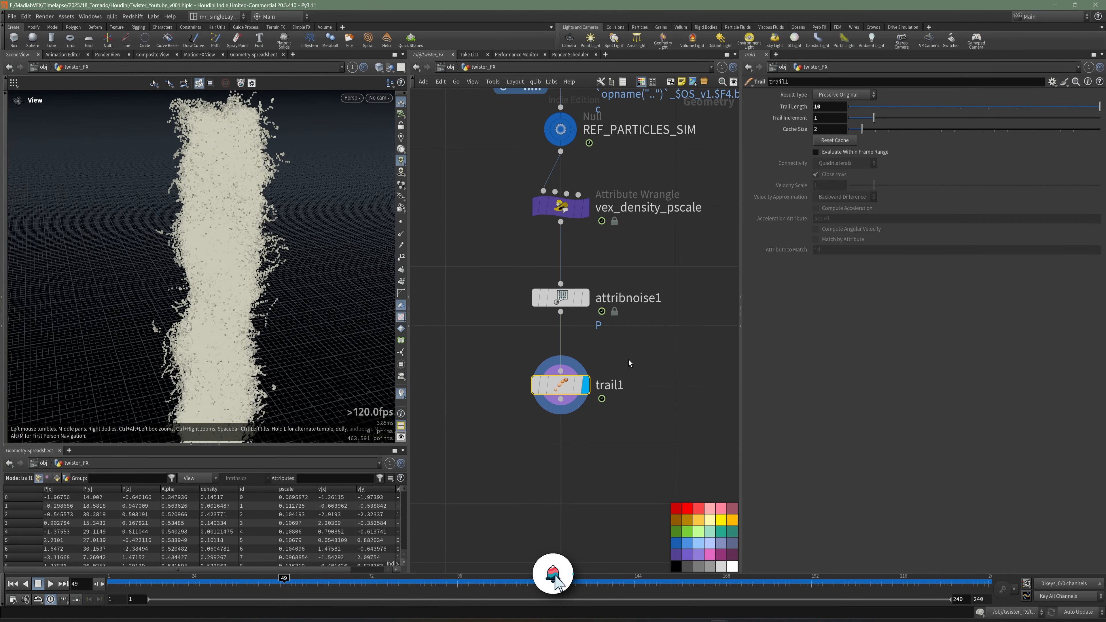
# Add a Volume Rasterize Attributes node below trail1, display it, and set its Attributes to density.
pyautogui.moveTo(618, 481); pyautogui.dragTo(595, 373, button='middle')
pyautogui.press('Tab')
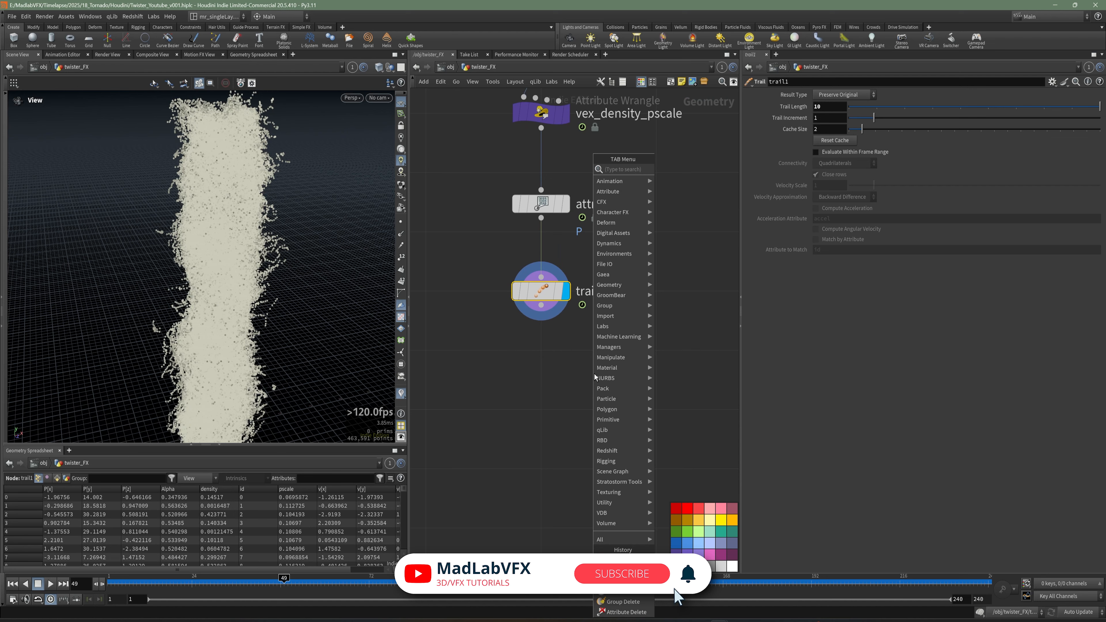
pyautogui.write('ras')
pyautogui.click(701, 190)
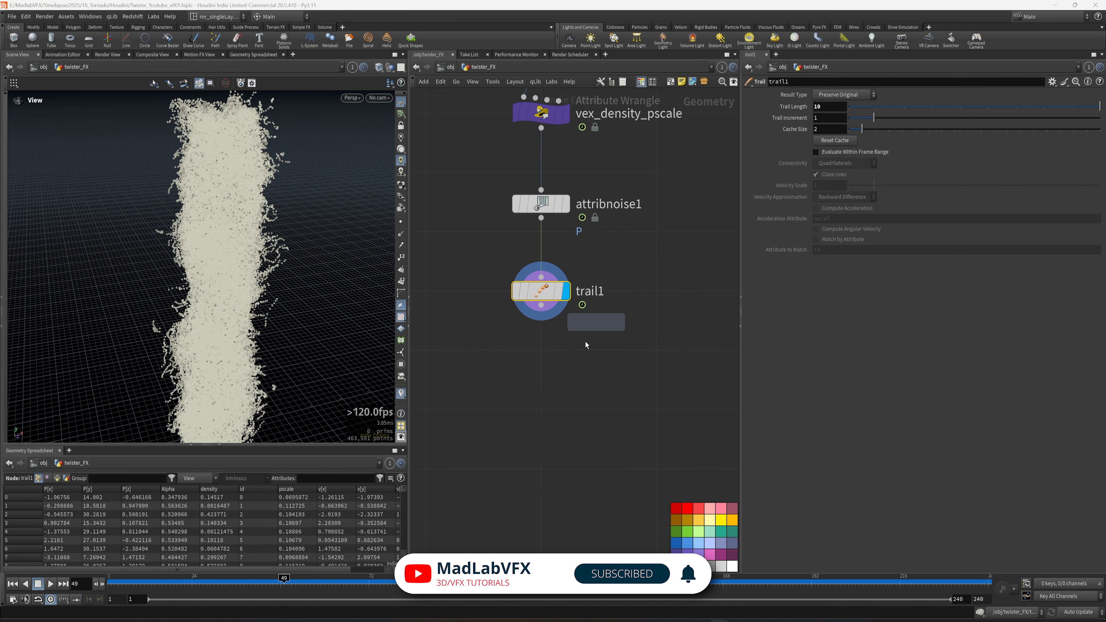
pyautogui.click(573, 392)
pyautogui.click(565, 388)
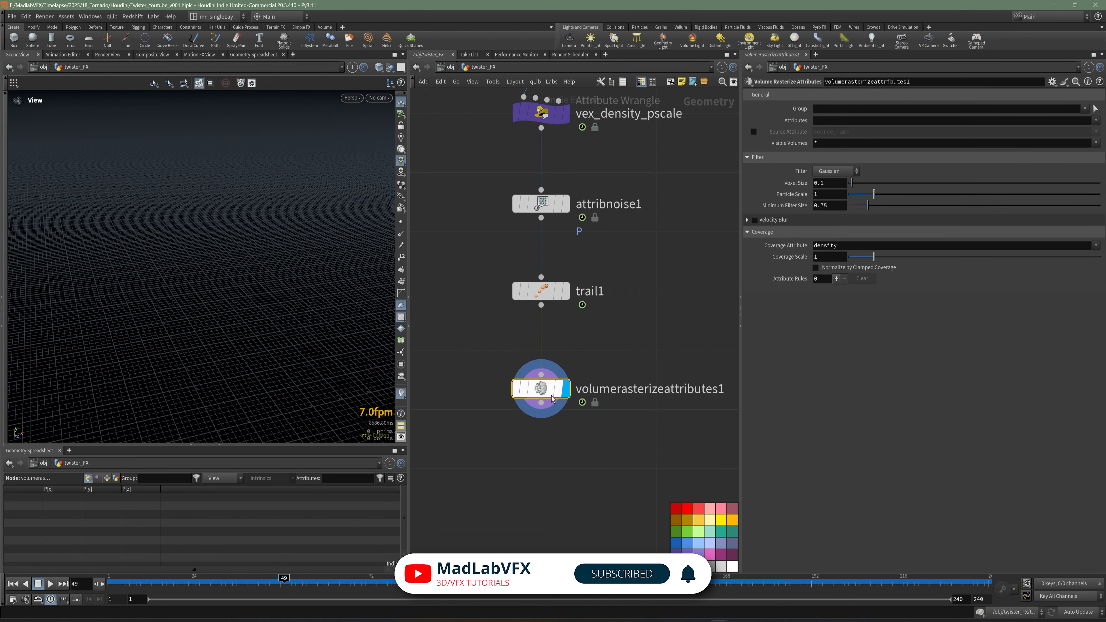
pyautogui.click(825, 120)
pyautogui.write('density')
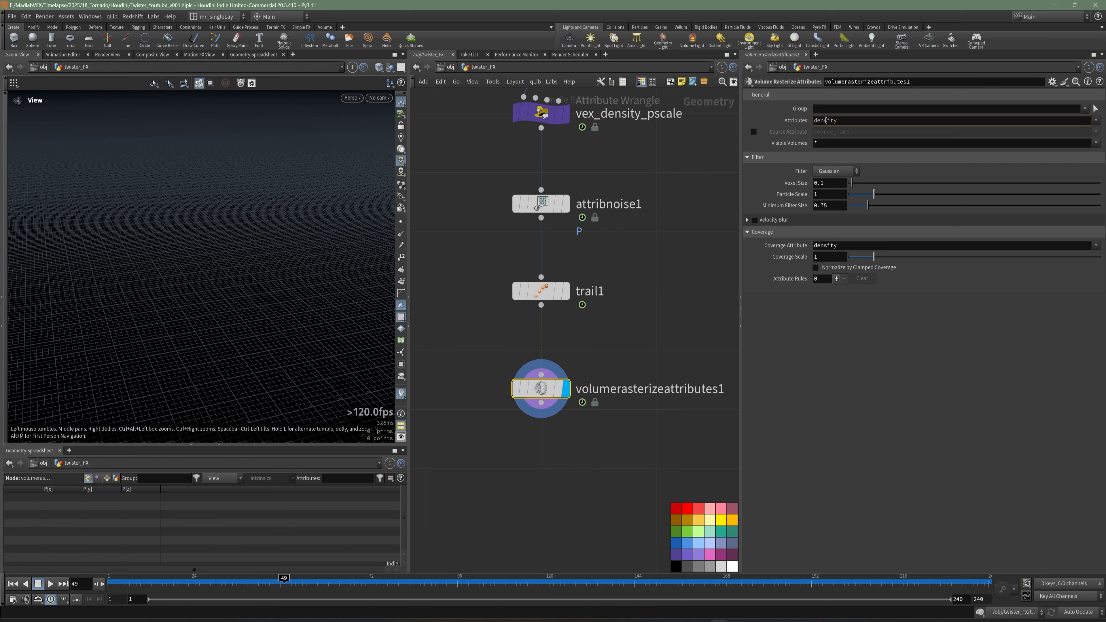
pyautogui.press('Return')
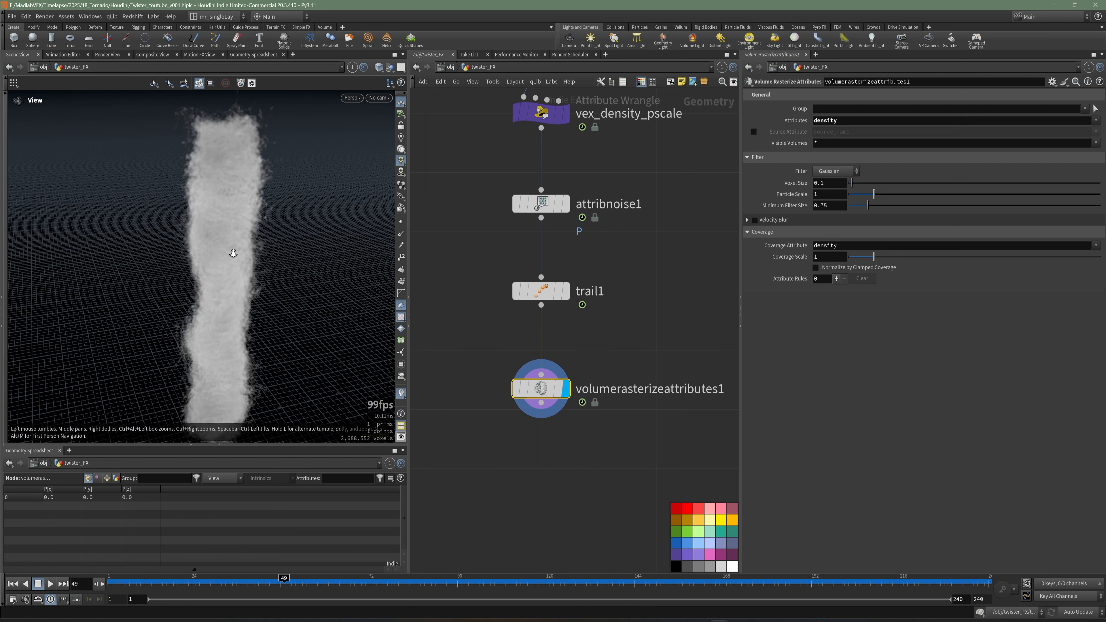
# Preview the rasterized density volume over the timeline from several angles and save the scene.
pyautogui.moveTo(282, 286); pyautogui.dragTo(321, 256)
pyautogui.moveTo(181, 581); pyautogui.dragTo(345, 574)
pyautogui.moveTo(291, 358); pyautogui.dragTo(235, 333)
pyautogui.moveTo(278, 376); pyautogui.dragTo(324, 362)
pyautogui.hotkey('ctrl', 's')
pyautogui.moveTo(487, 462); pyautogui.dragTo(504, 420, button='middle')
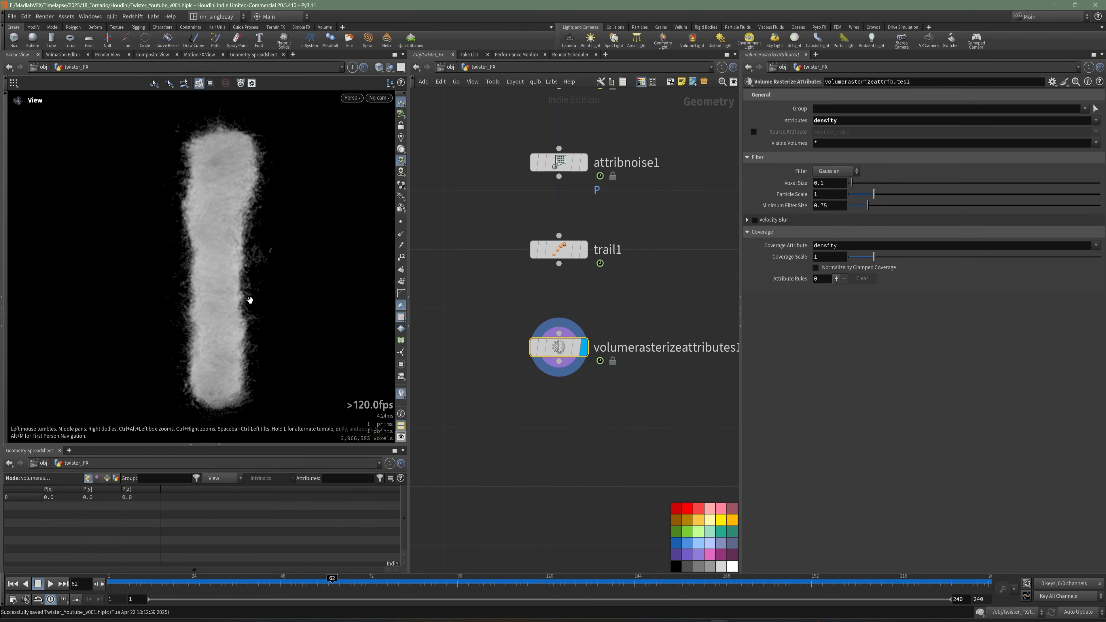
pyautogui.moveTo(247, 299); pyautogui.dragTo(219, 330)
pyautogui.moveTo(202, 333); pyautogui.dragTo(290, 319, button='right')
pyautogui.moveTo(291, 319); pyautogui.dragTo(248, 315)
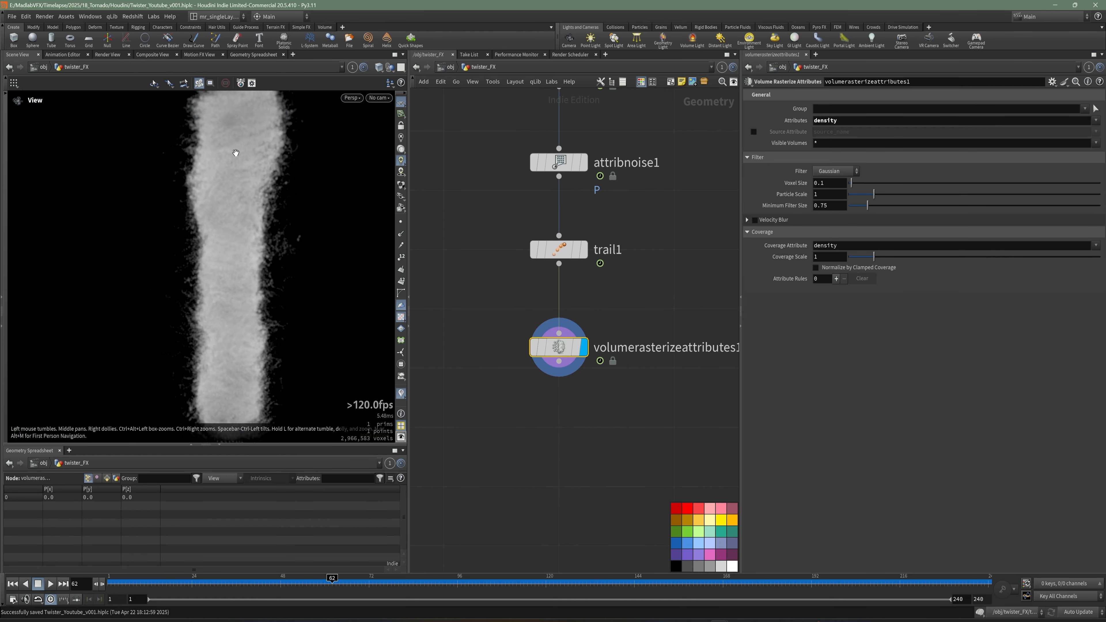
pyautogui.moveTo(254, 209); pyautogui.dragTo(312, 225, button='right')
pyautogui.moveTo(312, 225); pyautogui.dragTo(298, 286, button='middle')
# Add a Volume Noise Fog node wired below volumerasterizeattributes1, display it, and save the scene.
pyautogui.moveTo(572, 451); pyautogui.dragTo(569, 409, button='middle')
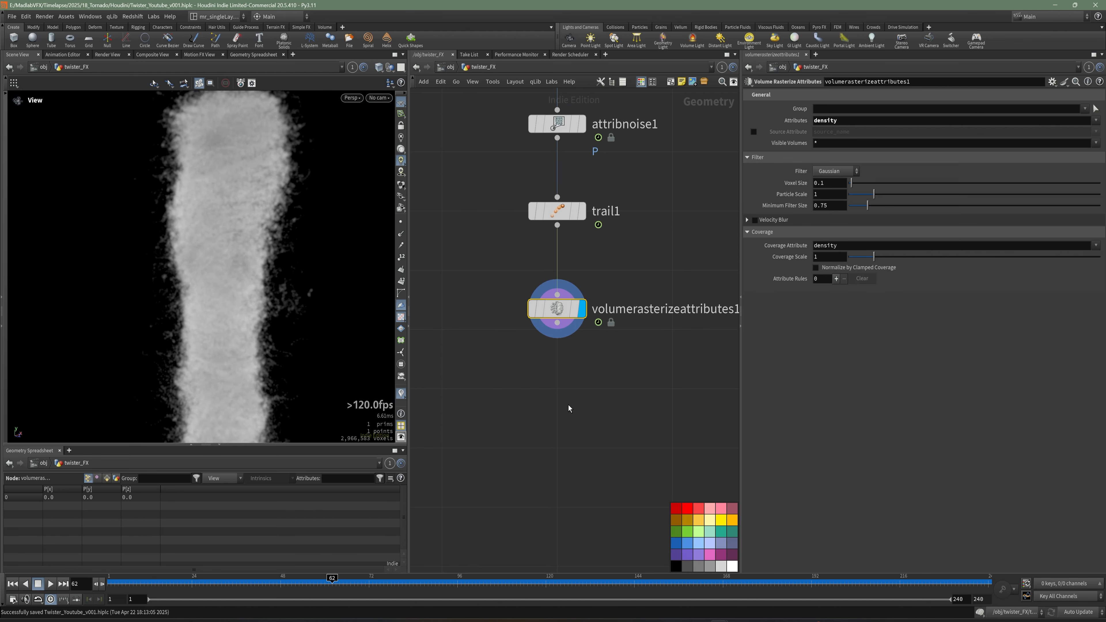
pyautogui.press('Tab')
pyautogui.press('Escape')
pyautogui.press('Tab')
pyautogui.write('nois')
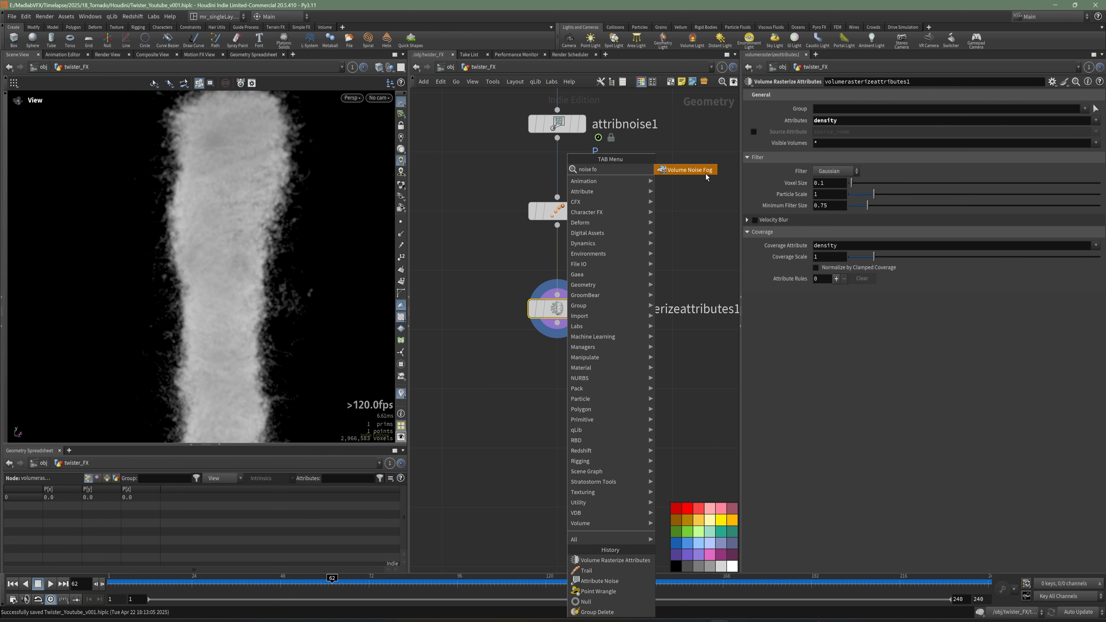
pyautogui.click(696, 170)
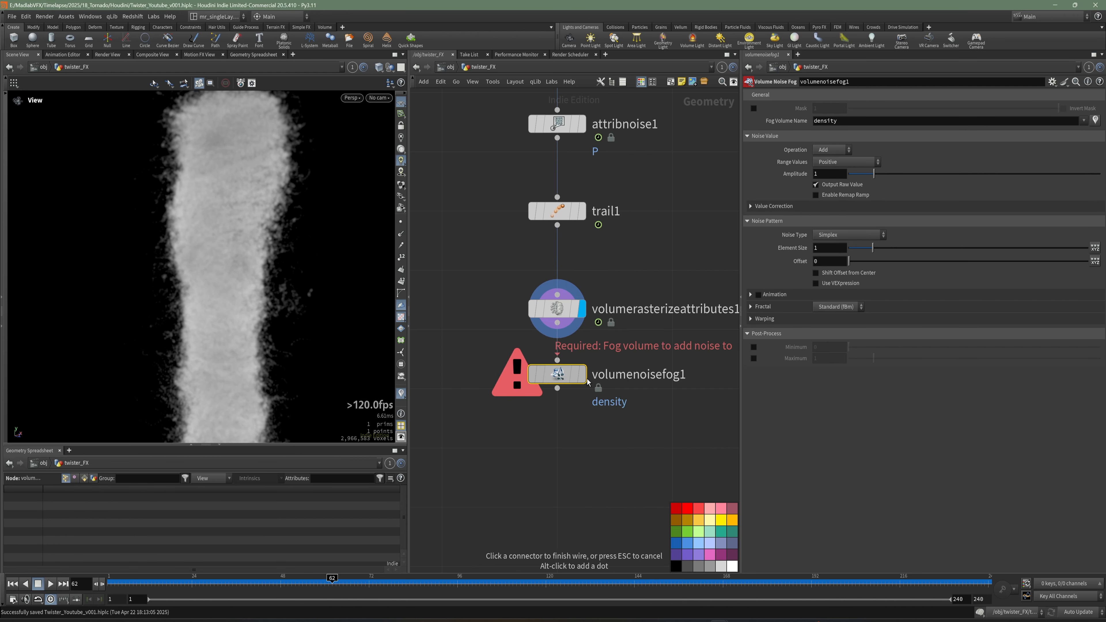
pyautogui.click(557, 361)
pyautogui.press('r')
pyautogui.scroll(-1, 558, 411)
pyautogui.hotkey('ctrl', 's')
pyautogui.scroll(-3, 282, 273)
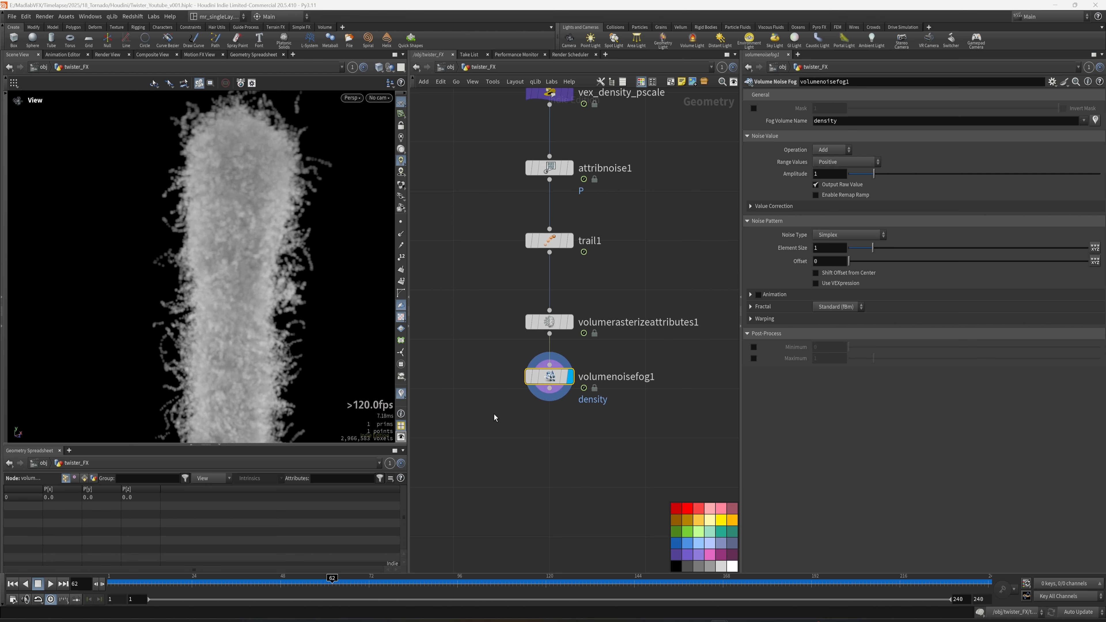
pyautogui.moveTo(517, 430); pyautogui.dragTo(516, 443, button='middle')
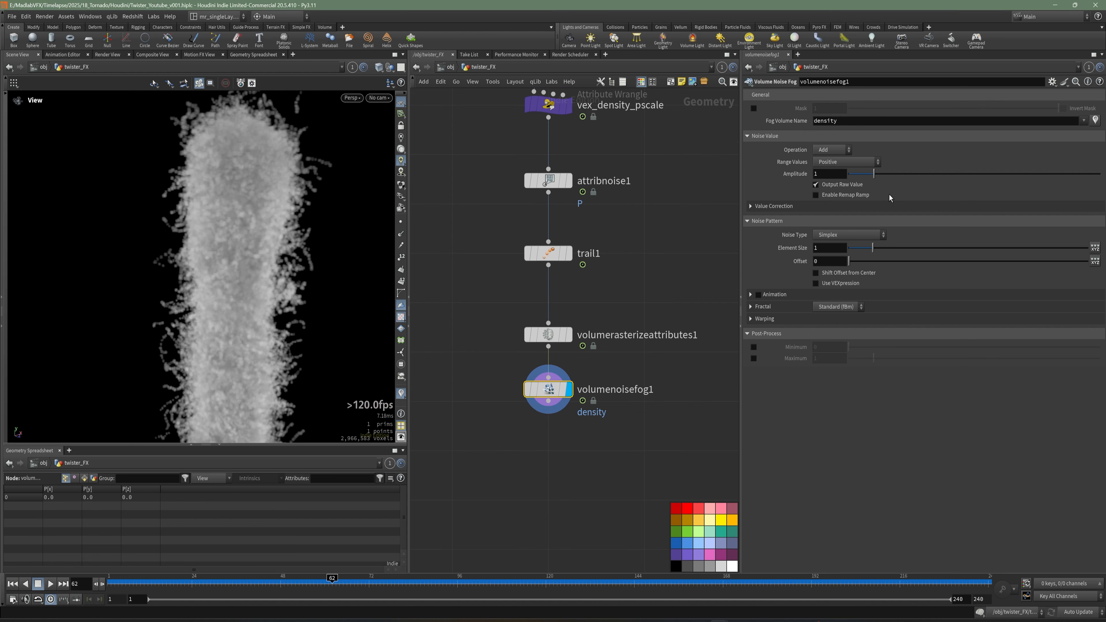
# Set the noise fog Operation to Multiply and Range Values to Zero Centered.
pyautogui.click(818, 157)
pyautogui.click(825, 186)
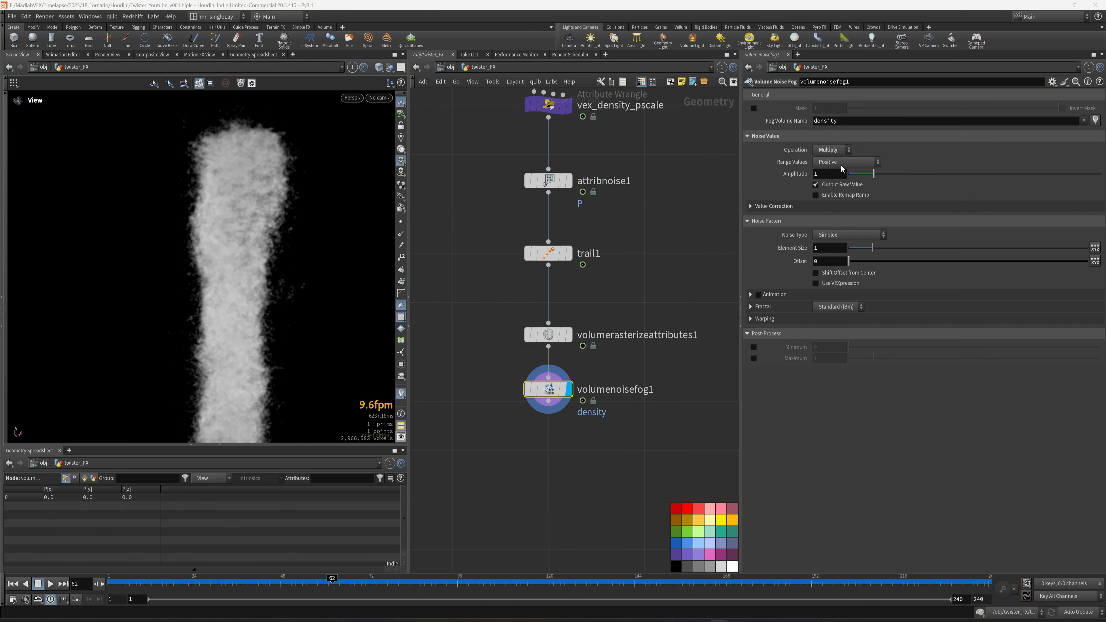
pyautogui.click(841, 165)
pyautogui.click(839, 192)
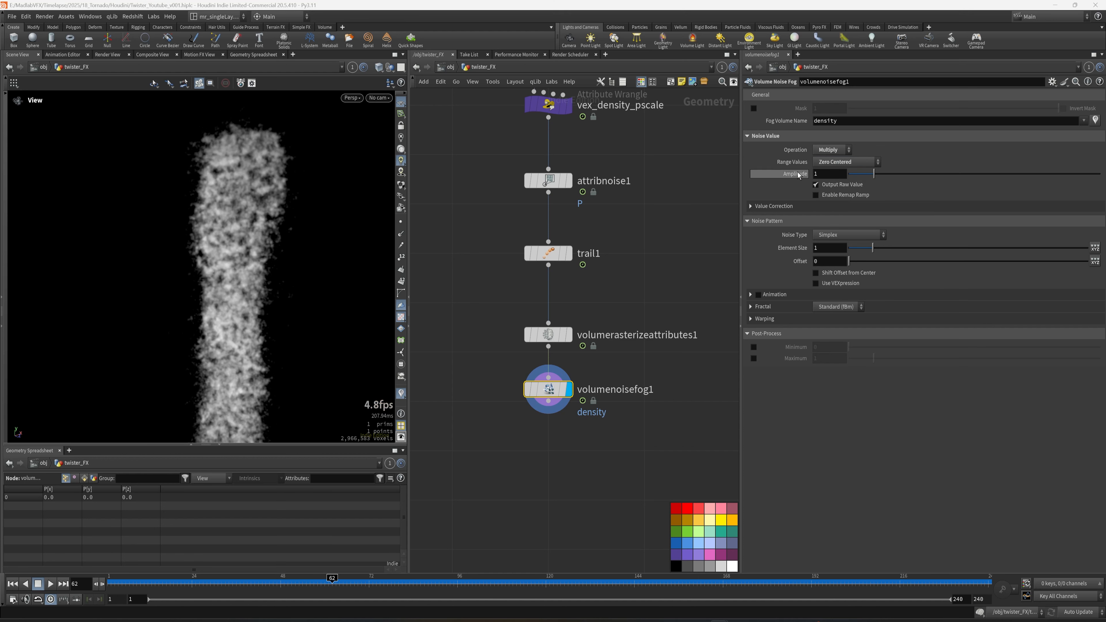
# Set the noise Element Size to 3.5 and enable noise animation.
pyautogui.click(822, 247)
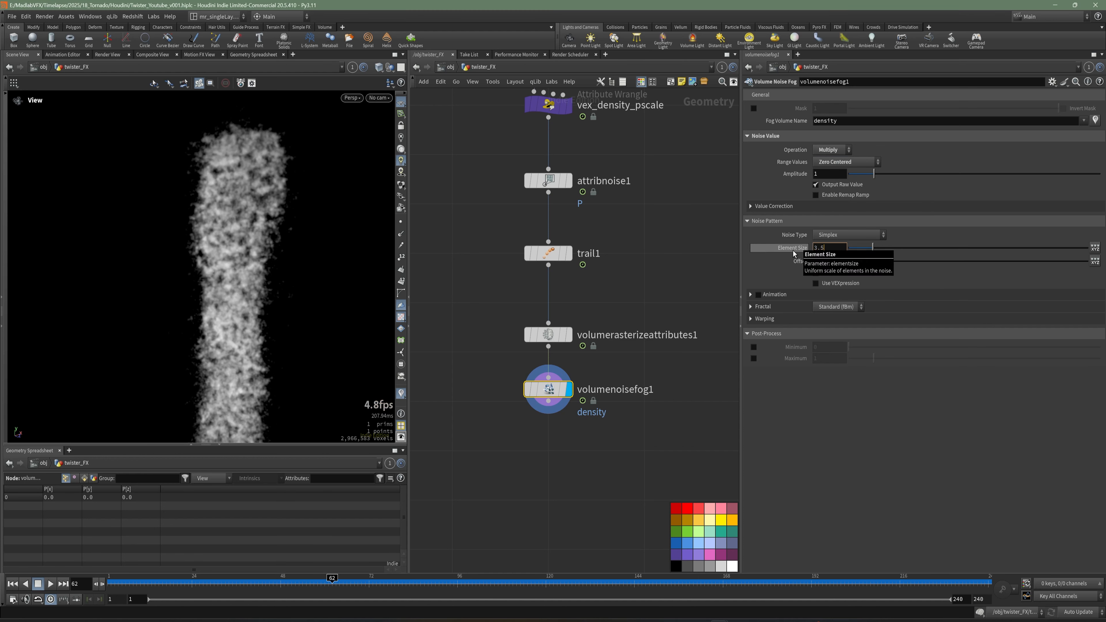
pyautogui.press('Return')
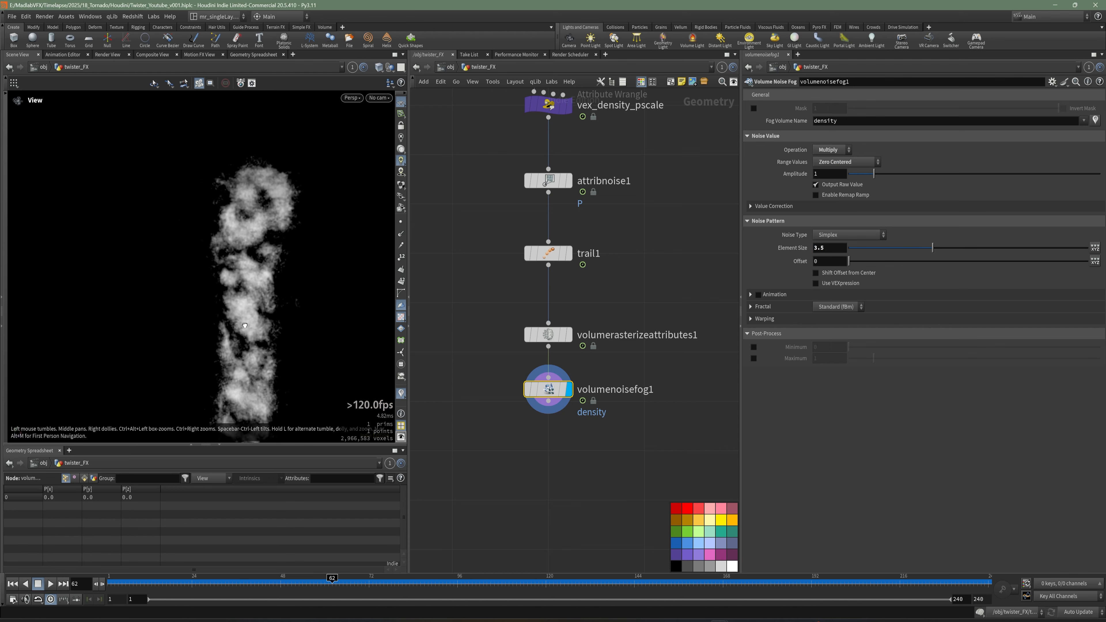
pyautogui.click(758, 295)
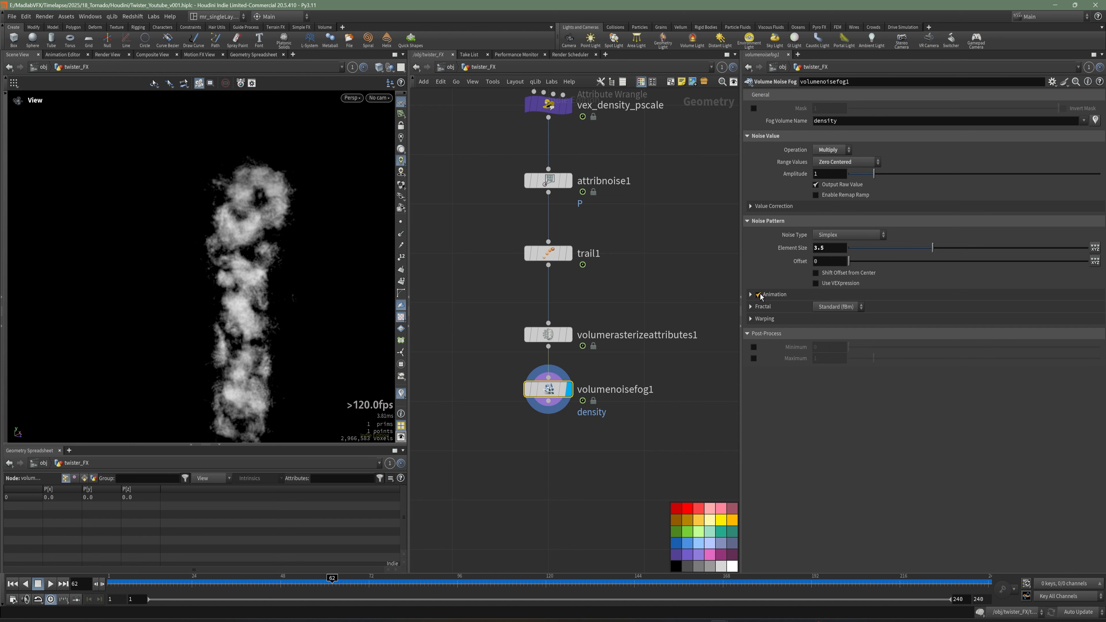
# Enable the post-process Minimum and Maximum clamps on the noise fog, preview along the timeline, and save.
pyautogui.moveTo(245, 293); pyautogui.dragTo(277, 296)
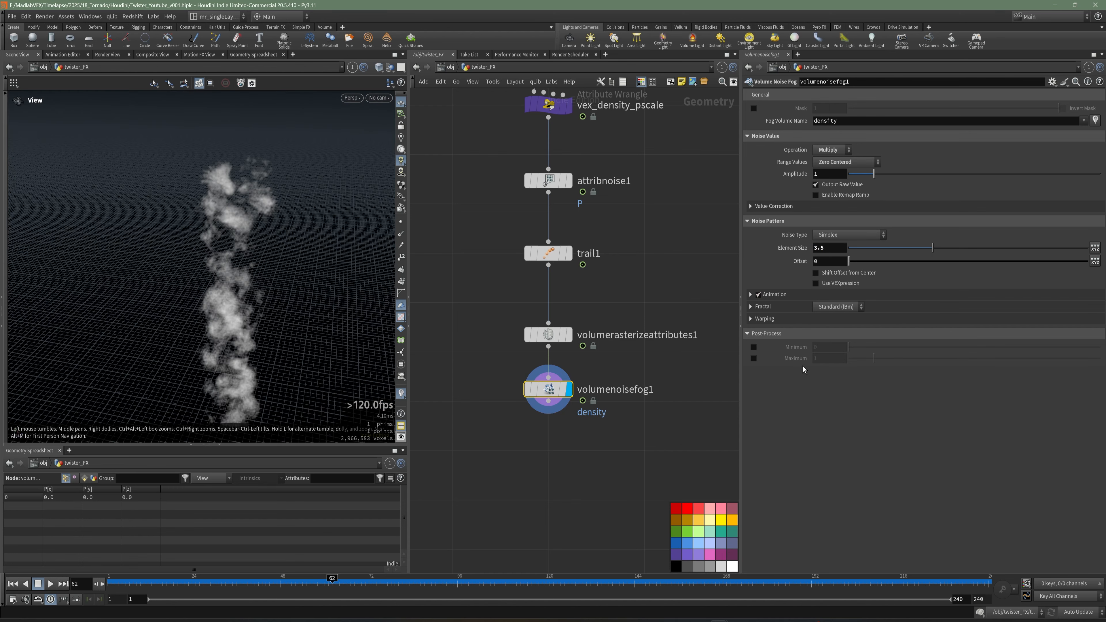
pyautogui.click(753, 347)
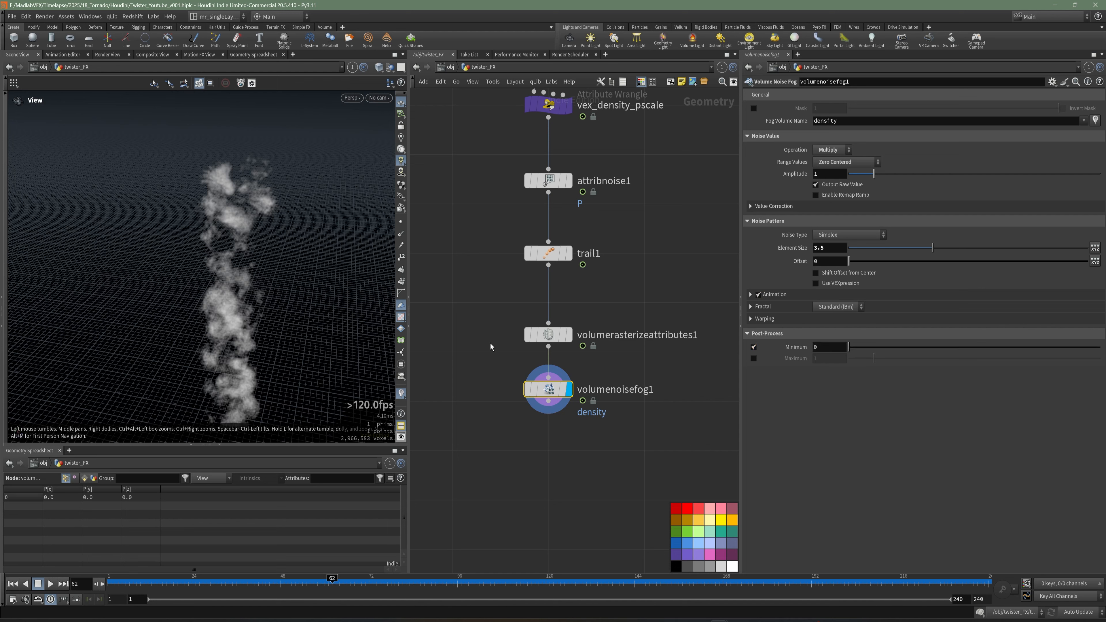
pyautogui.moveTo(312, 337); pyautogui.dragTo(291, 351)
pyautogui.moveTo(291, 351); pyautogui.dragTo(295, 330, button='middle')
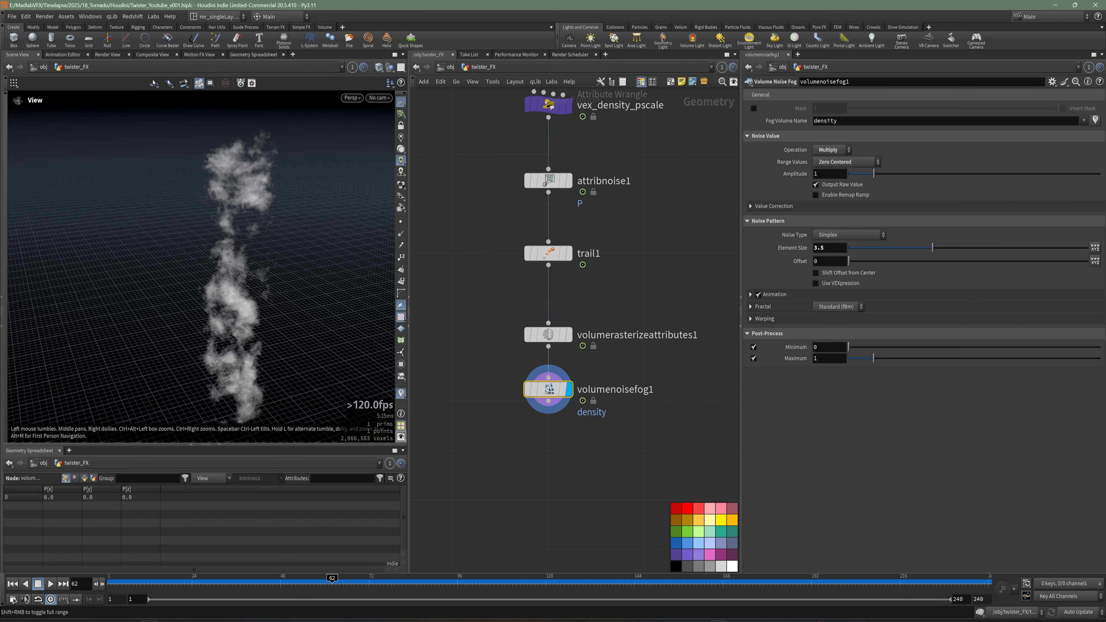
pyautogui.moveTo(194, 586); pyautogui.dragTo(273, 582)
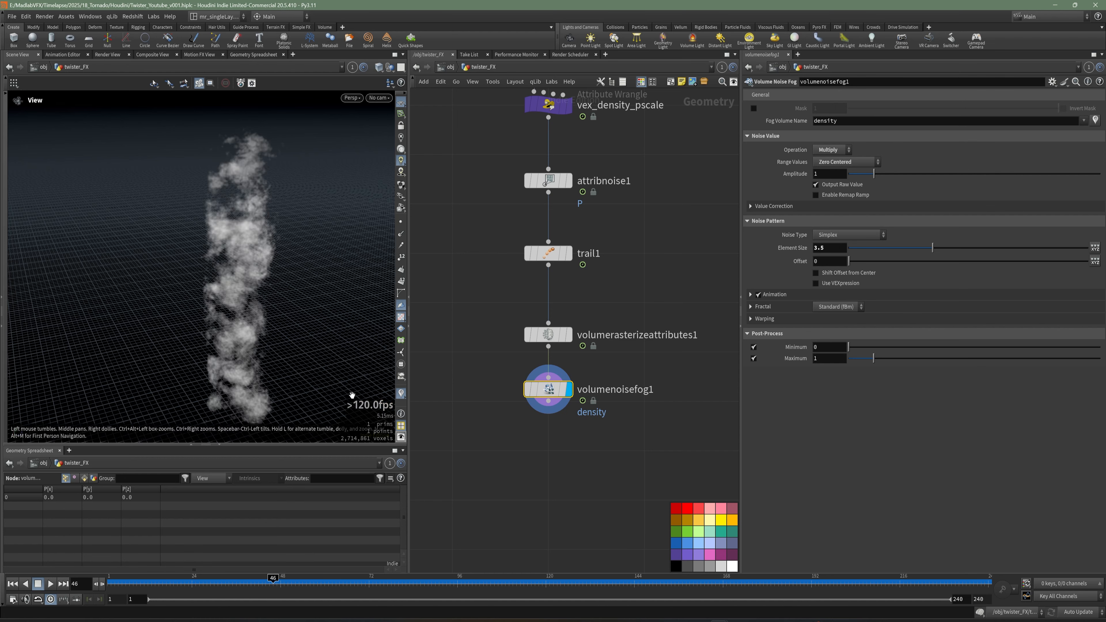
pyautogui.hotkey('ctrl', 's')
# Add a Null below volumenoisefog1 and rename it REF_DENSITY_EMITTER.
pyautogui.press('Tab')
pyautogui.write('nu')
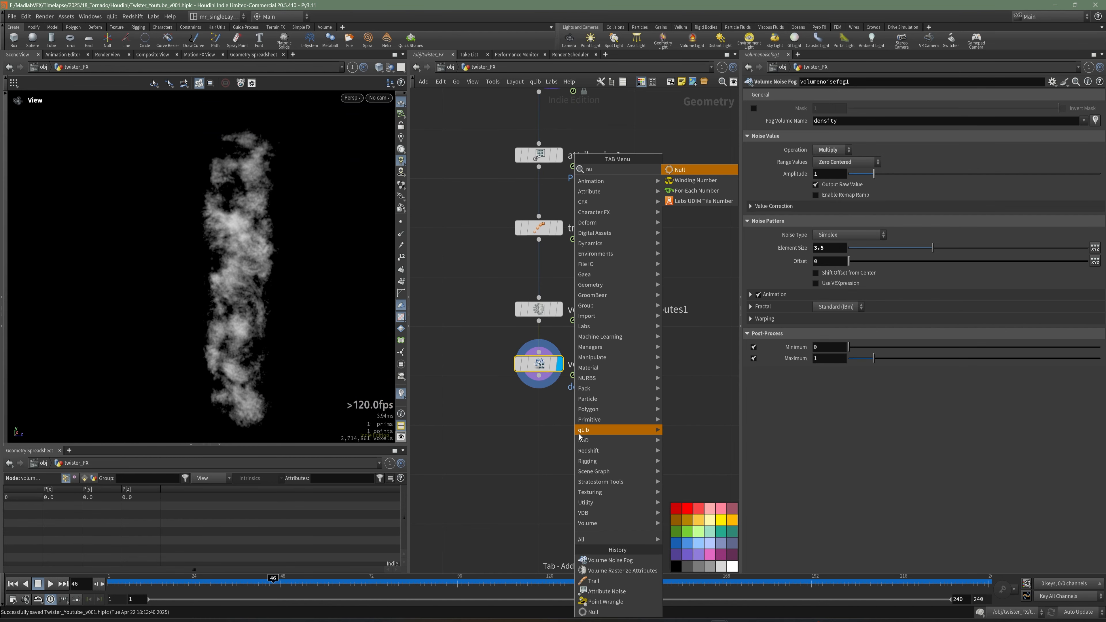
pyautogui.click(680, 170)
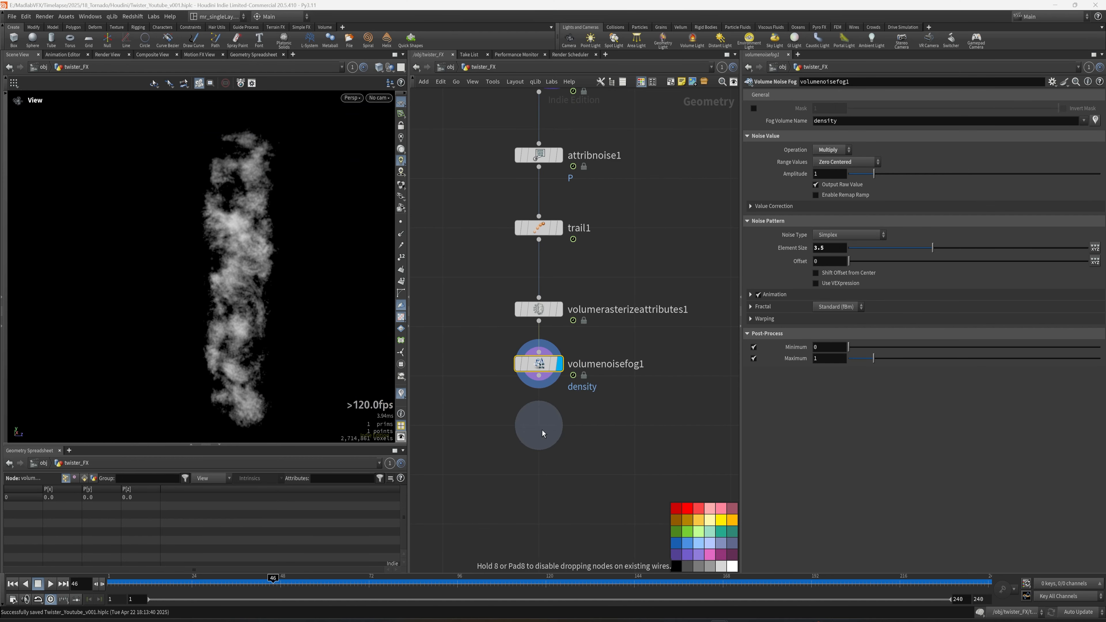
pyautogui.click(558, 417)
pyautogui.doubleClick(581, 425)
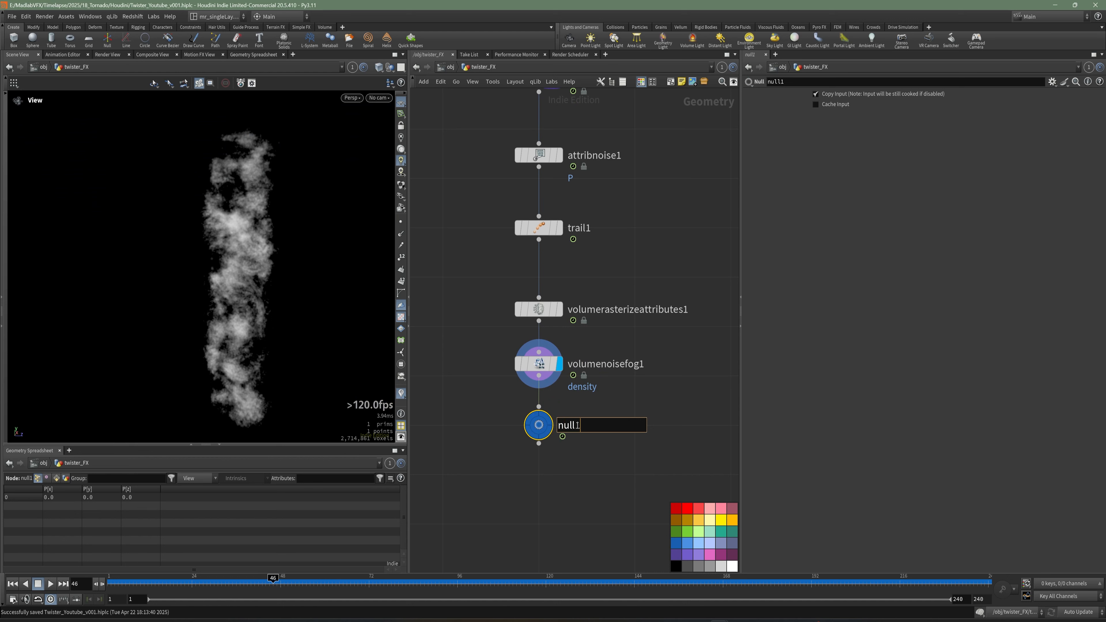
pyautogui.write('RE')
pyautogui.moveTo(538, 428)
pyautogui.write('F_D')
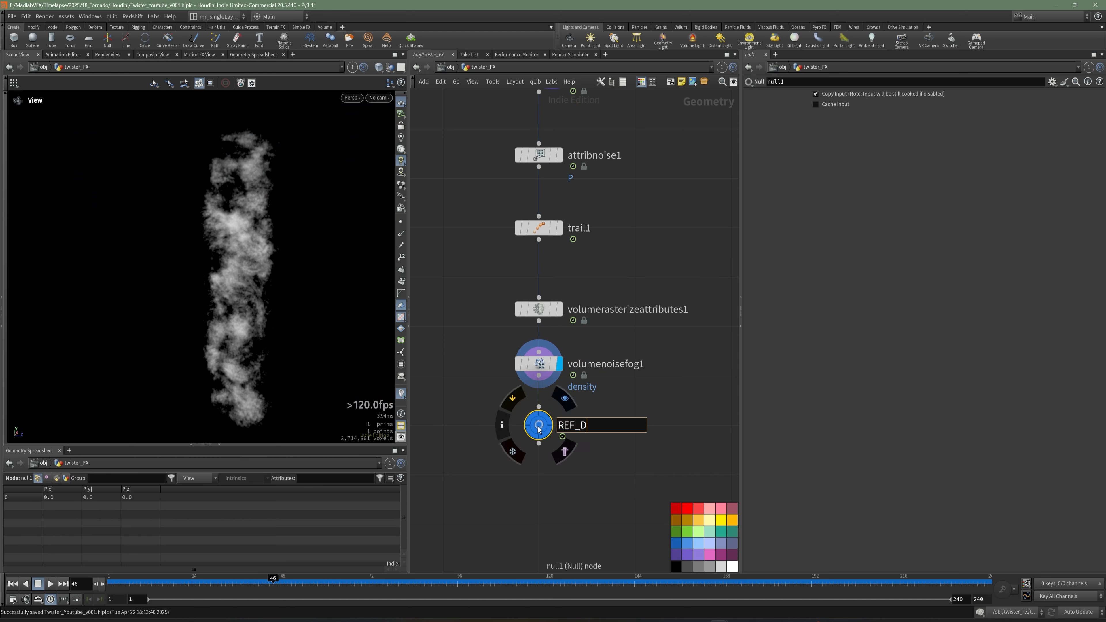
pyautogui.write('ENSIRT')
pyautogui.press('BackSpace')
pyautogui.press('BackSpace')
pyautogui.press('BackSpace')
pyautogui.write('TY_EMITTER')
pyautogui.press('Return')
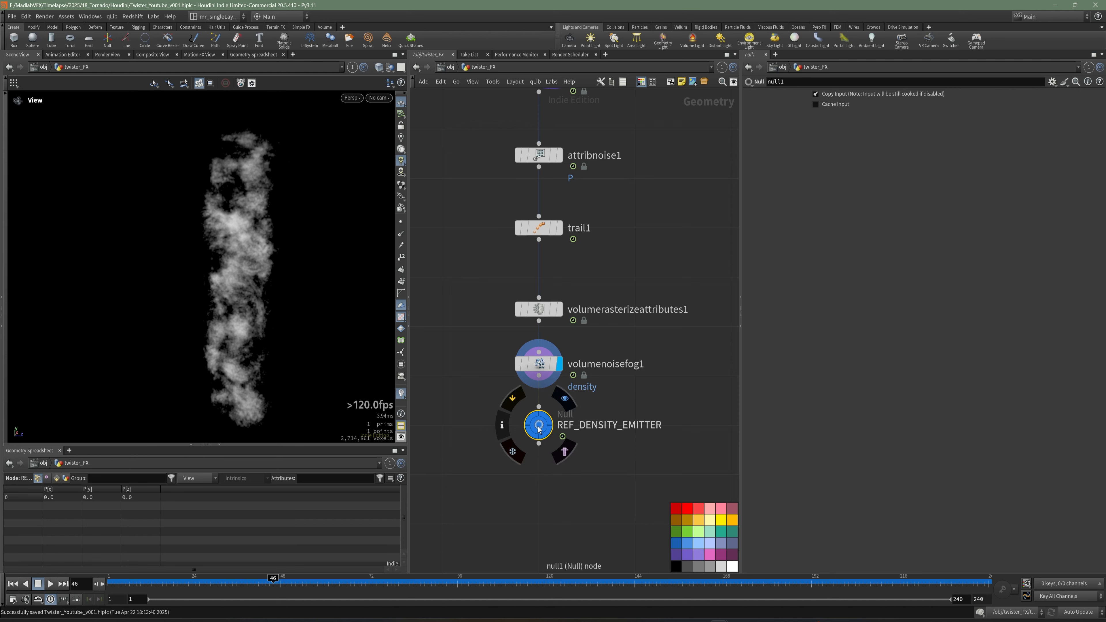
pyautogui.press('h')
pyautogui.moveTo(744, 415); pyautogui.dragTo(827, 414)
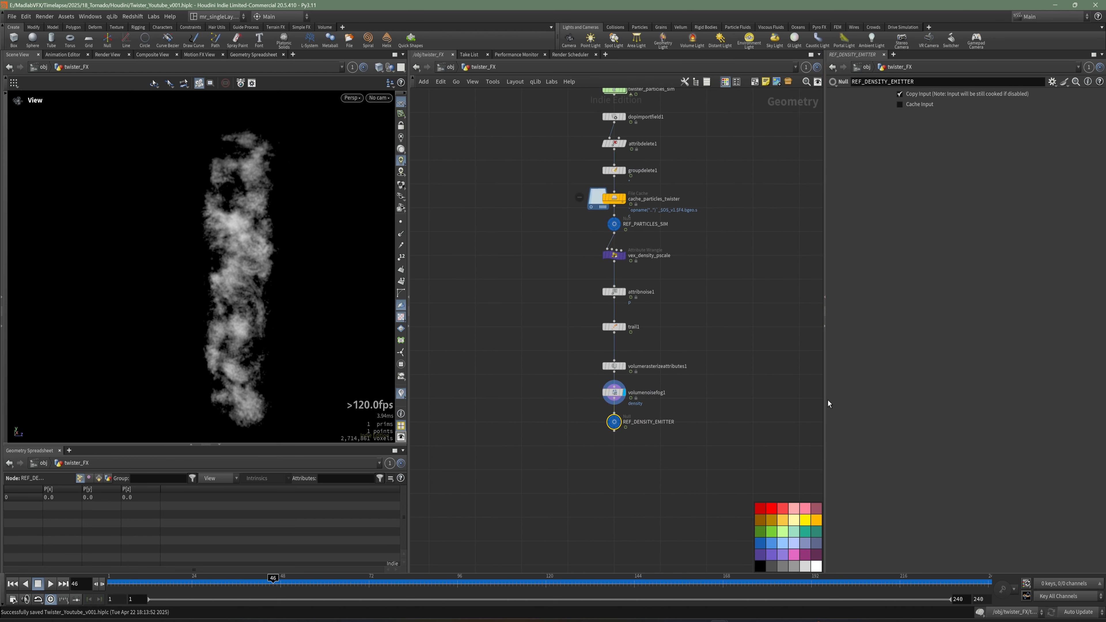
pyautogui.moveTo(631, 450); pyautogui.dragTo(501, 274)
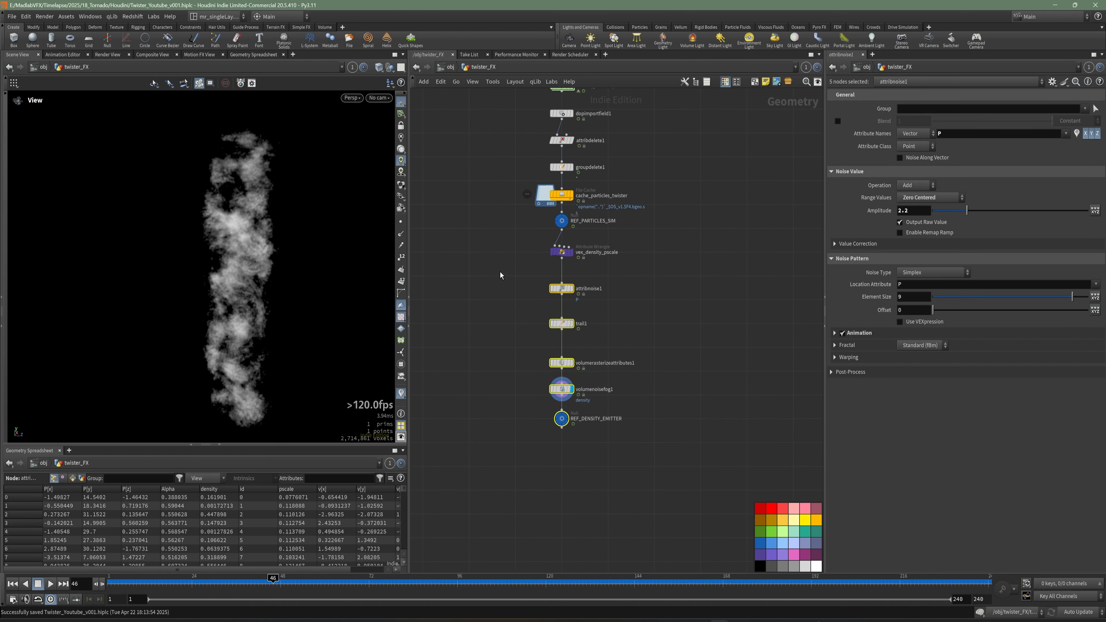
pyautogui.click(635, 316)
pyautogui.scroll(3, 629, 329)
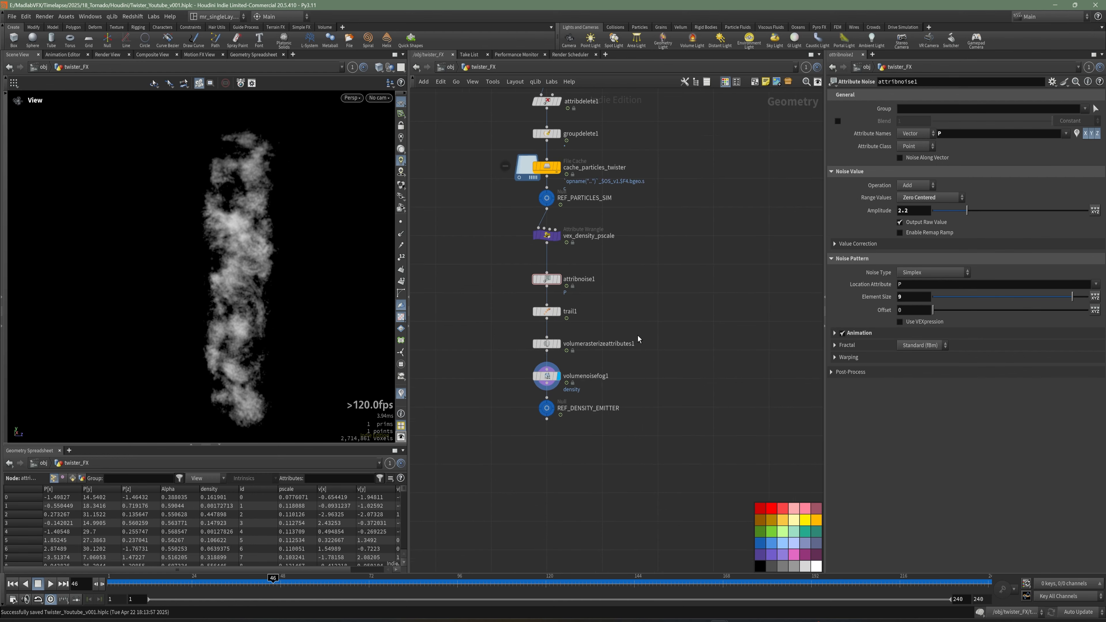
pyautogui.moveTo(528, 423); pyautogui.dragTo(528, 455)
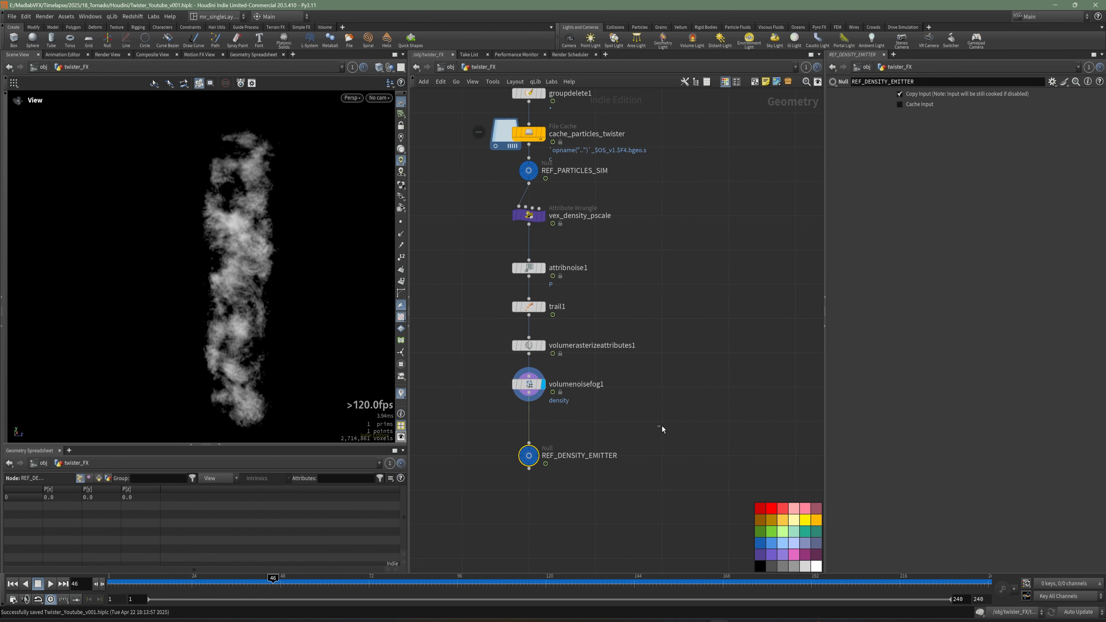
pyautogui.moveTo(662, 428); pyautogui.dragTo(628, 375, button='middle')
pyautogui.scroll(1, 604, 441)
pyautogui.moveTo(604, 442); pyautogui.dragTo(602, 424, button='middle')
pyautogui.press('Tab')
pyautogui.write('mer')
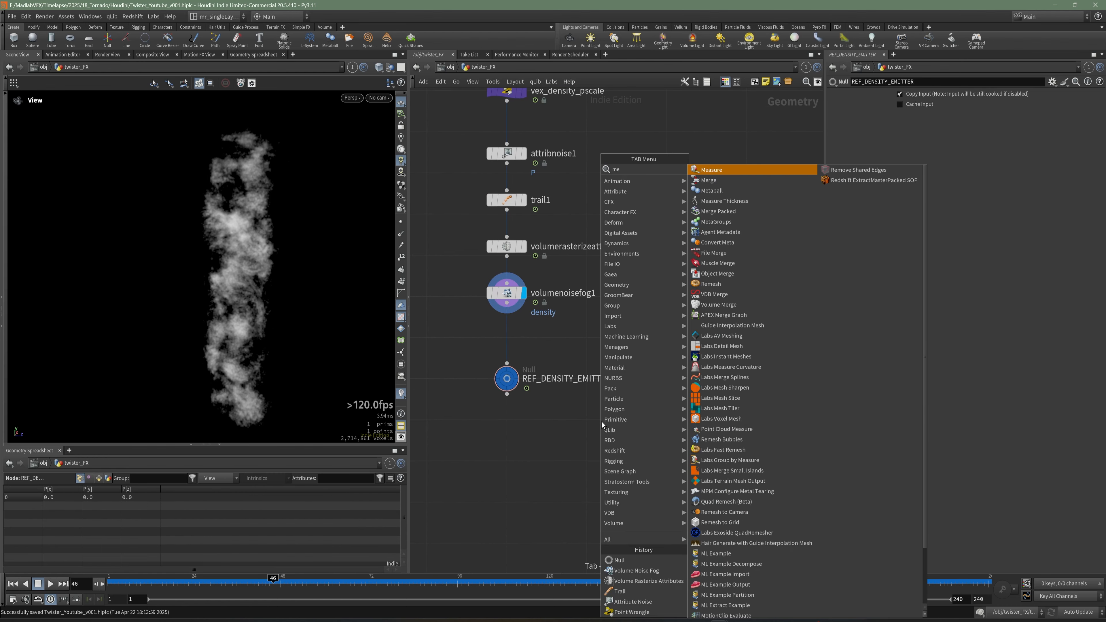
pyautogui.press('Return')
pyautogui.moveTo(690, 237); pyautogui.dragTo(703, 327, button='middle')
pyautogui.press('Tab')
pyautogui.write('co')
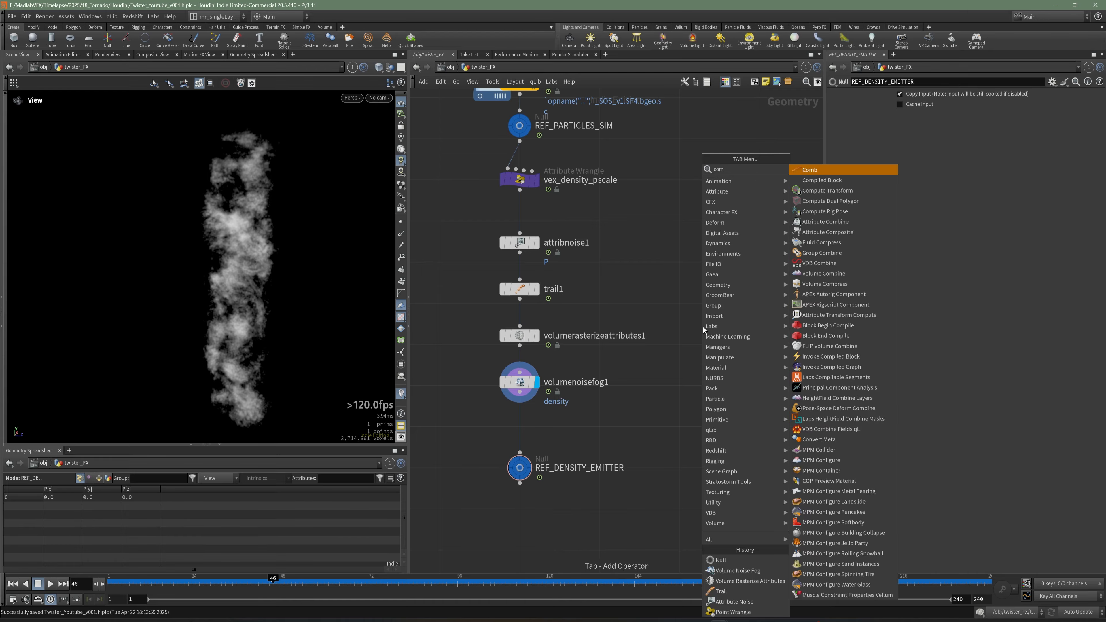
pyautogui.press('Escape')
pyautogui.press('Tab')
pyautogui.write('con')
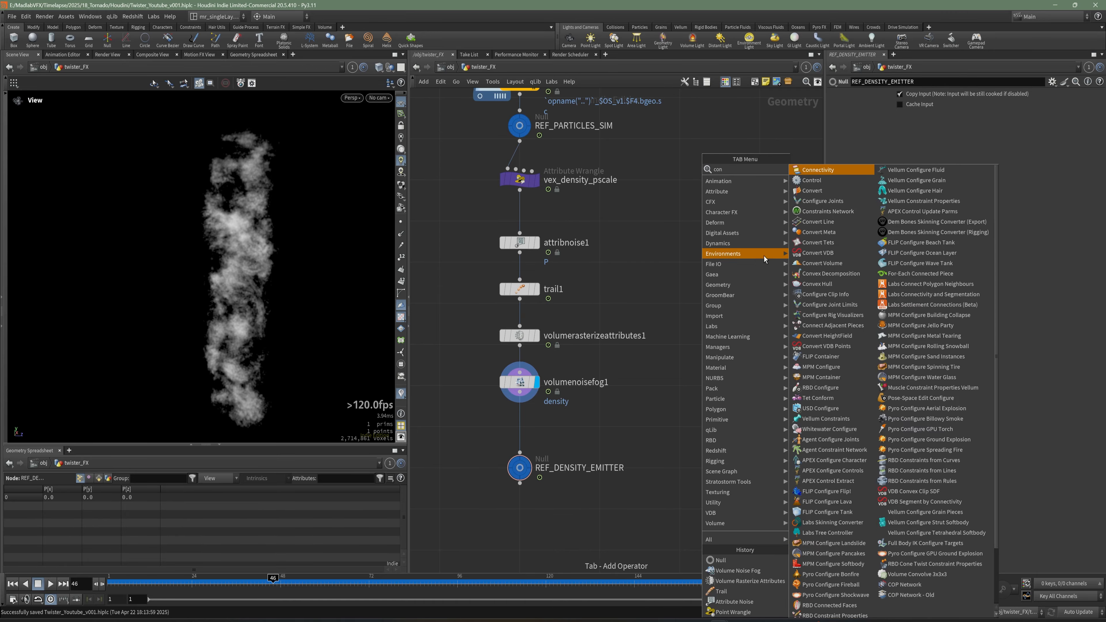
pyautogui.press('Escape')
pyautogui.press('Tab')
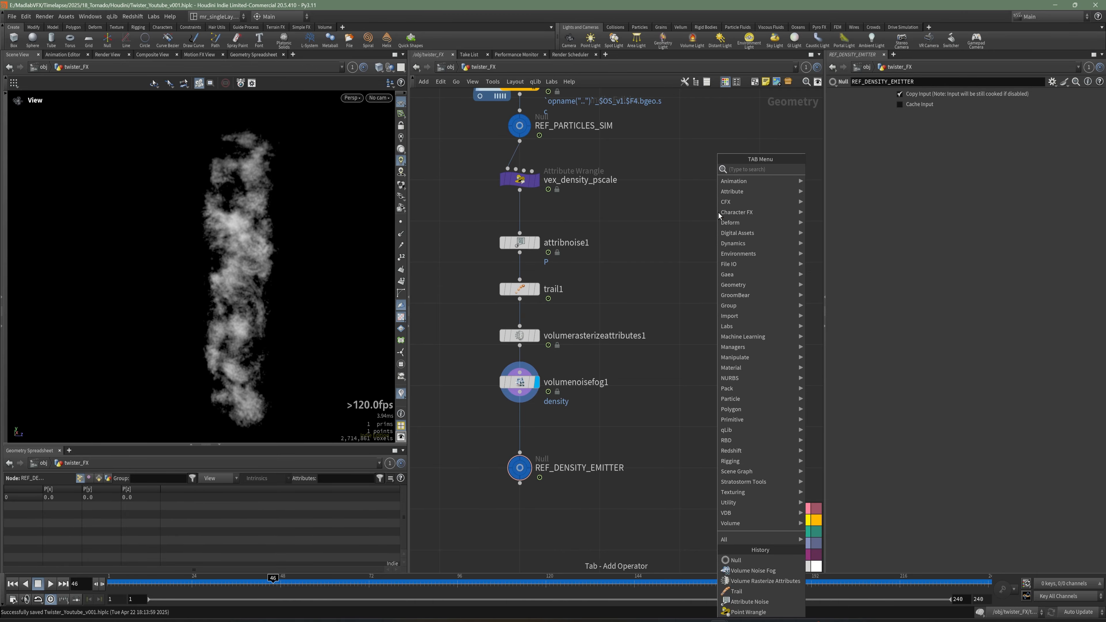
pyautogui.write('c')
pyautogui.press('Escape')
# Add a Trail node branching from vex_density_pscale and display it.
pyautogui.press('Tab')
pyautogui.write('tra')
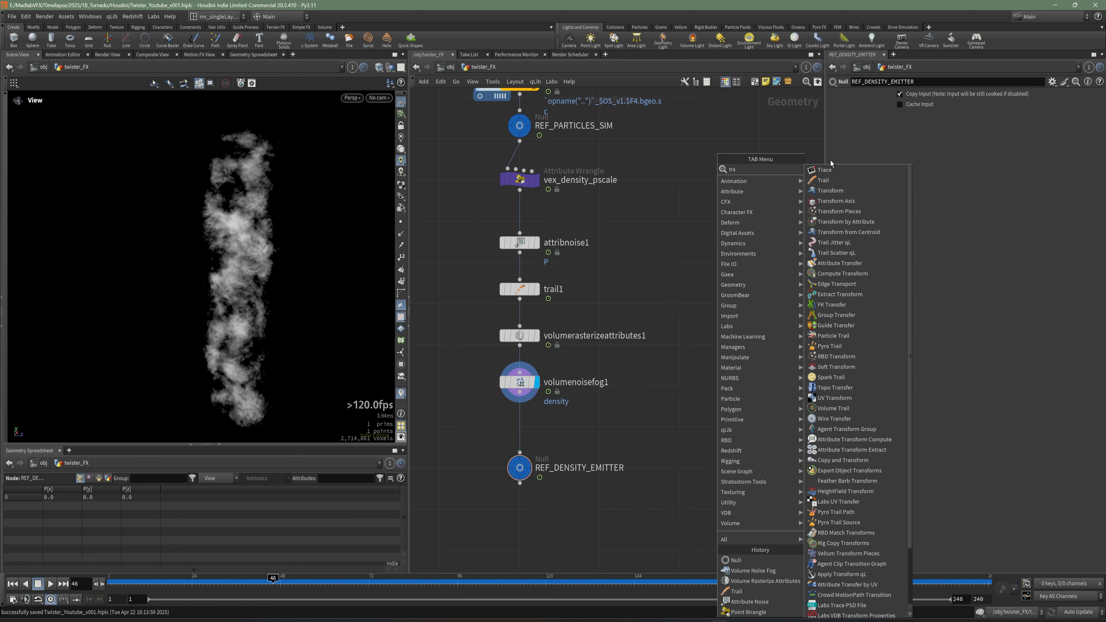
pyautogui.click(831, 180)
pyautogui.click(672, 218)
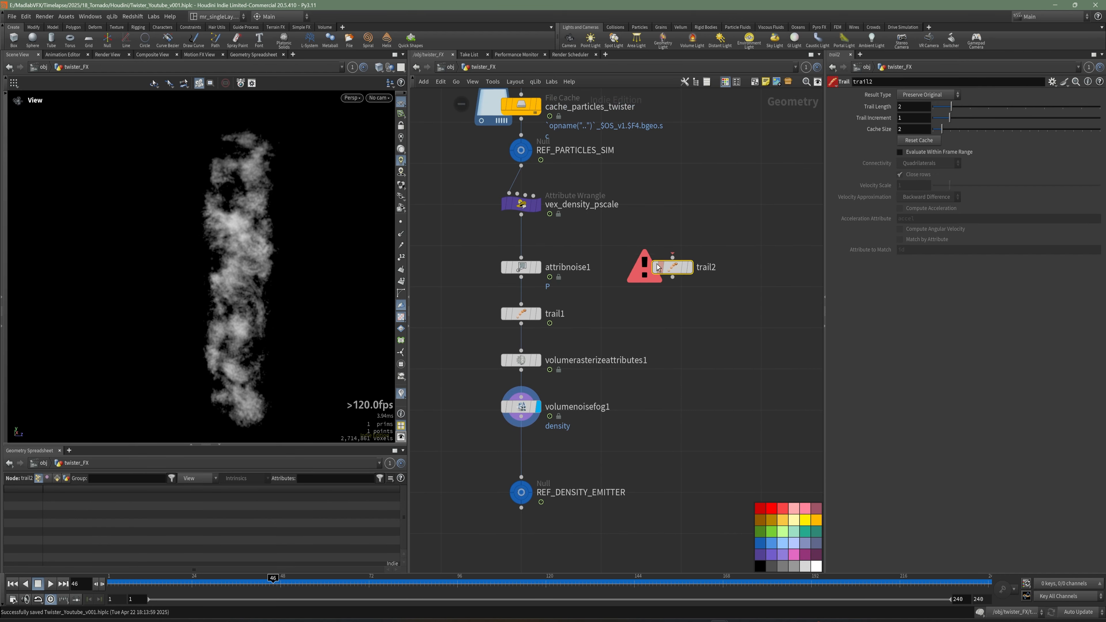
pyautogui.moveTo(521, 215); pyautogui.dragTo(672, 257)
pyautogui.click(689, 266)
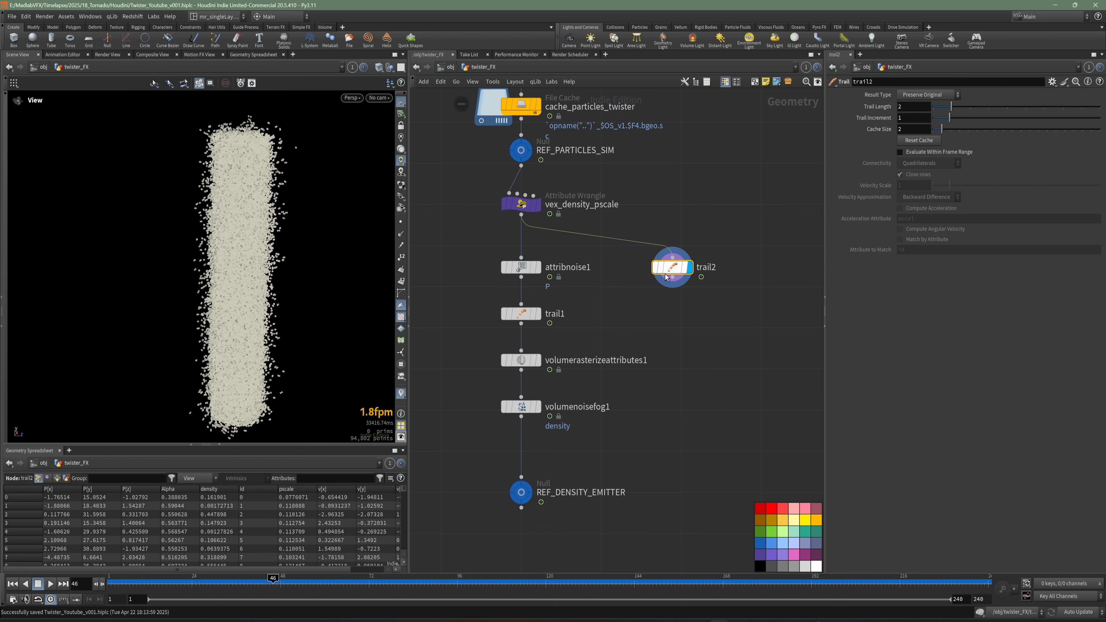
# Set the trail's Result Type to Compute Velocity.
pyautogui.scroll(5, 296, 274)
pyautogui.moveTo(277, 264); pyautogui.dragTo(272, 289)
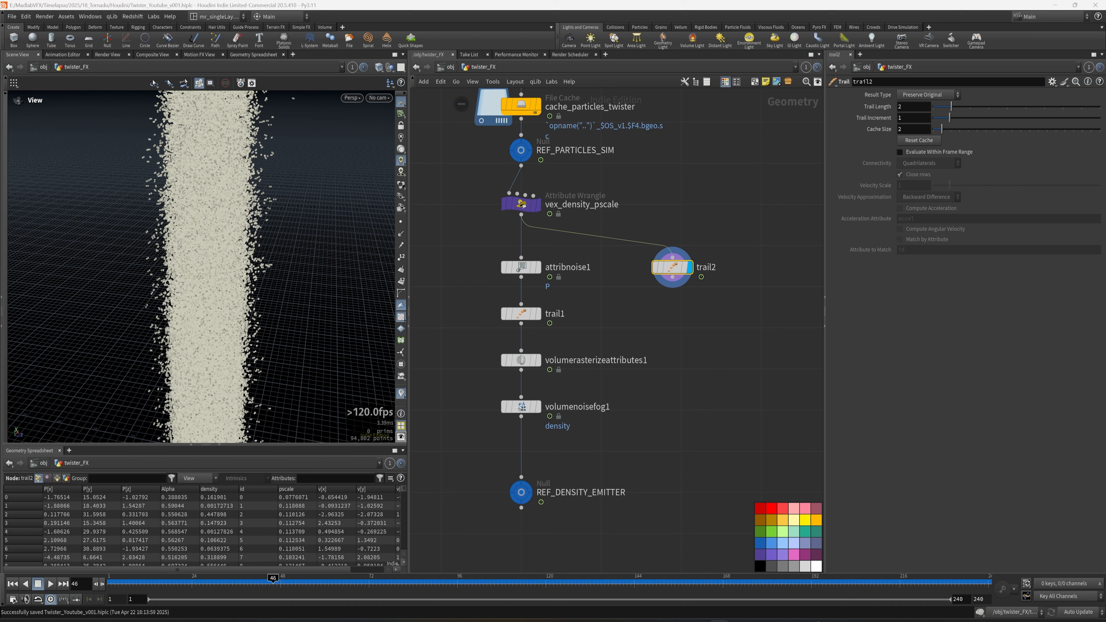
pyautogui.click(925, 94)
pyautogui.click(924, 129)
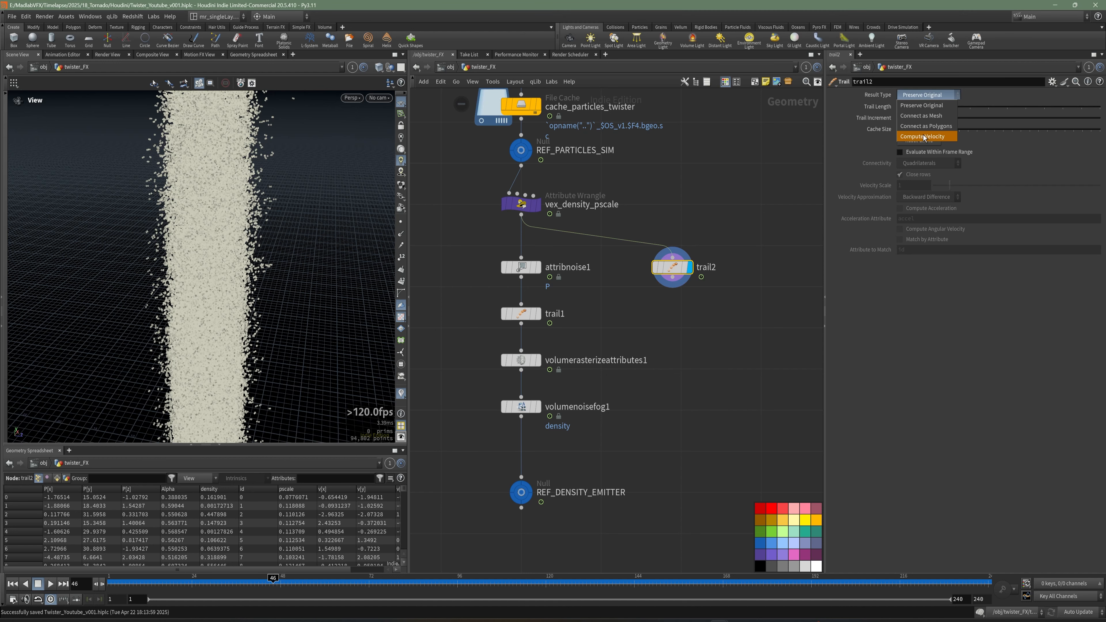
# Set the trail's Velocity Scale to 0.5 and enable Match by Attribute.
pyautogui.moveTo(912, 189); pyautogui.dragTo(885, 193)
pyautogui.write('0')
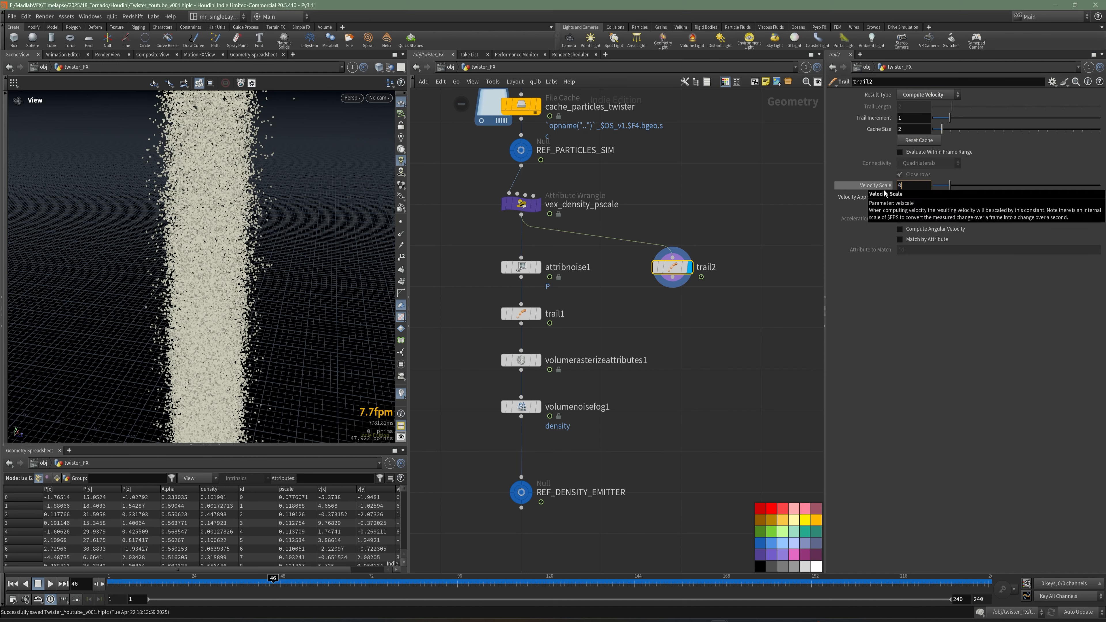
pyautogui.write('.5')
pyautogui.press('Return')
pyautogui.click(923, 240)
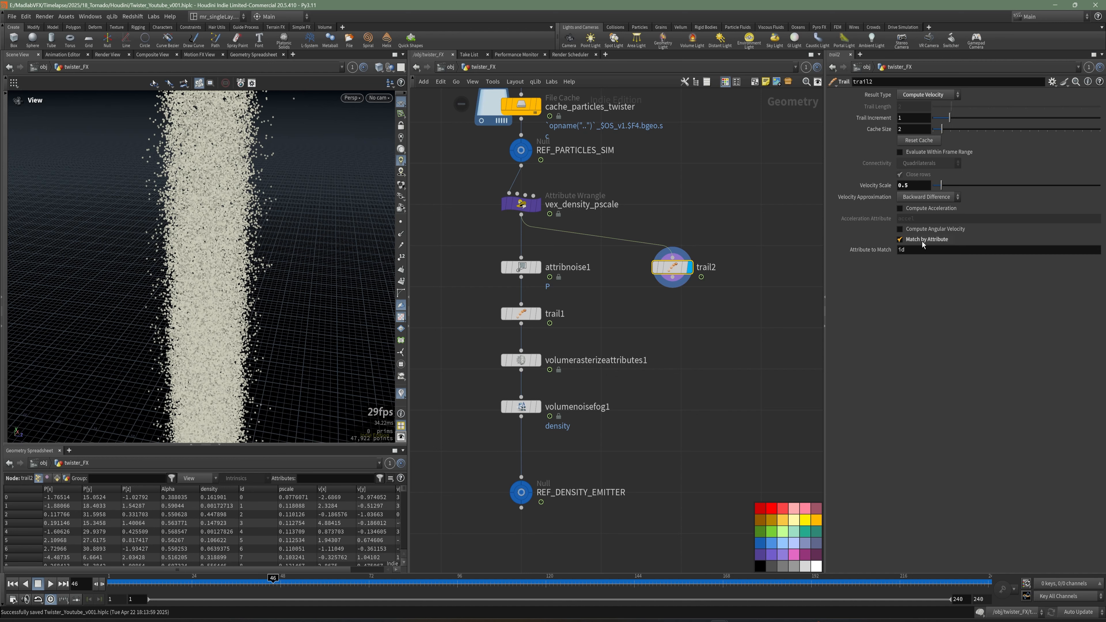
# Save the scene.
pyautogui.moveTo(696, 365); pyautogui.dragTo(691, 323, button='middle')
pyautogui.scroll(2, 689, 319)
pyautogui.hotkey('ctrl', 's')
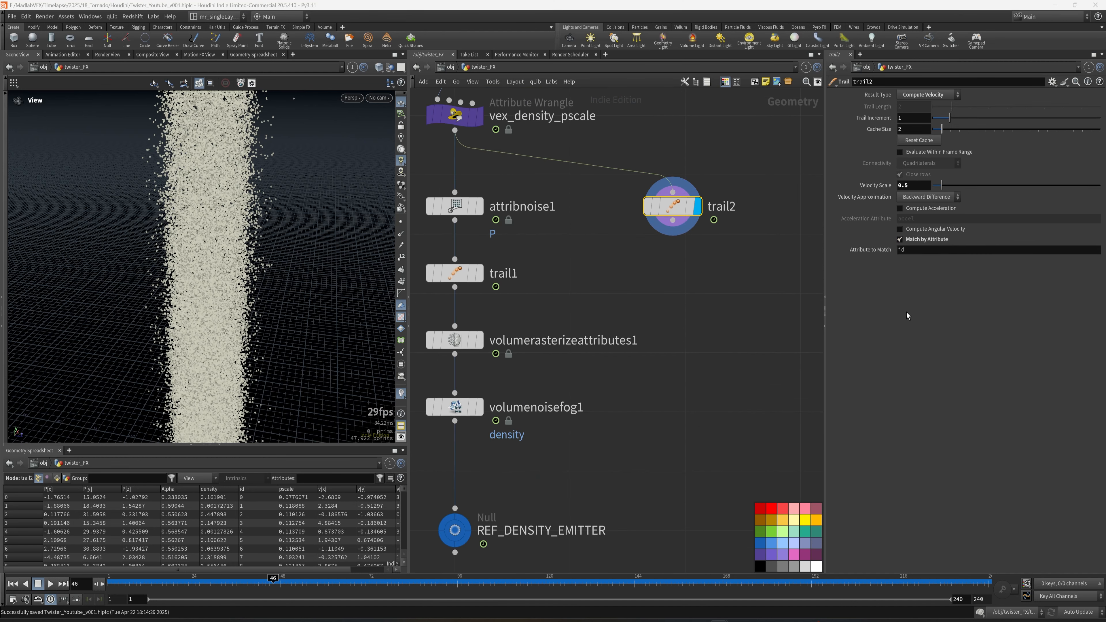
# Add a Point Wrangle connected below trail2.
pyautogui.moveTo(706, 278); pyautogui.dragTo(689, 317, button='middle')
pyautogui.press('Tab')
pyautogui.press('Escape')
pyautogui.press('Tab')
pyautogui.write('wr')
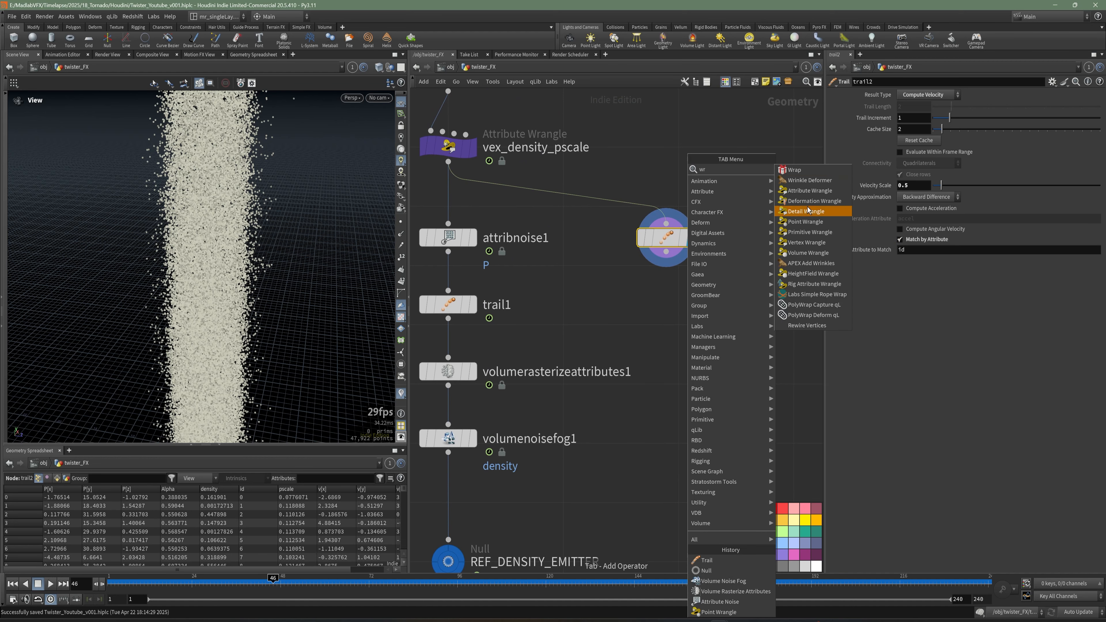
pyautogui.click(803, 222)
pyautogui.click(660, 300)
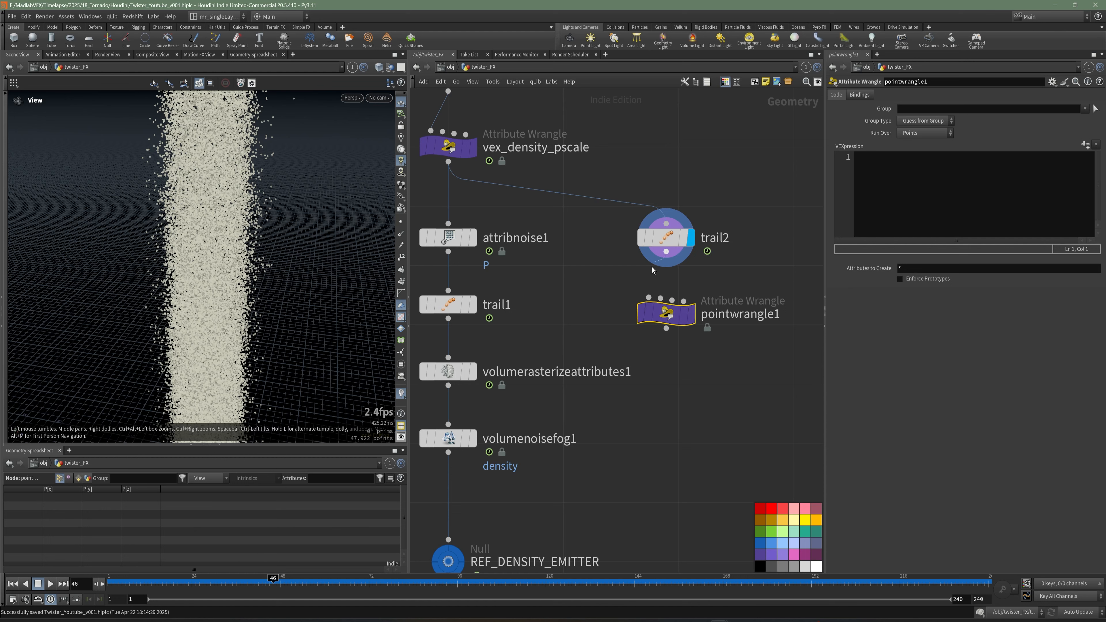
pyautogui.moveTo(666, 252); pyautogui.dragTo(649, 297)
# Rename the wrangle vex_flat_vel_Y and set it as the displayed node.
pyautogui.click(740, 315)
pyautogui.moveTo(786, 316); pyautogui.dragTo(634, 329)
pyautogui.write('vex_')
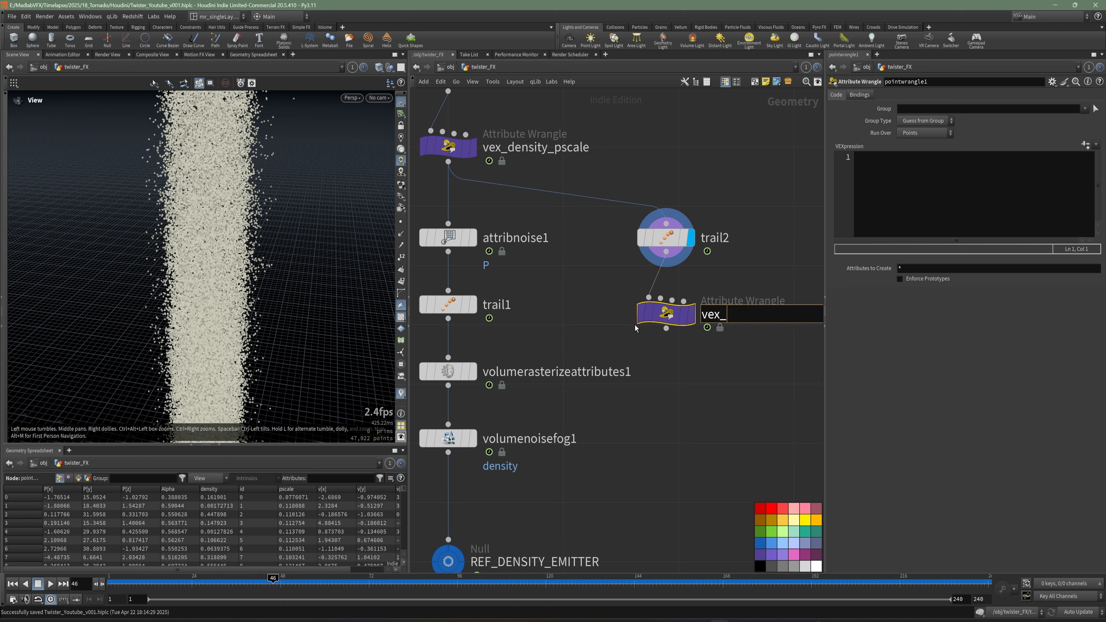
pyautogui.write('flat_vel_Y')
pyautogui.press('Return')
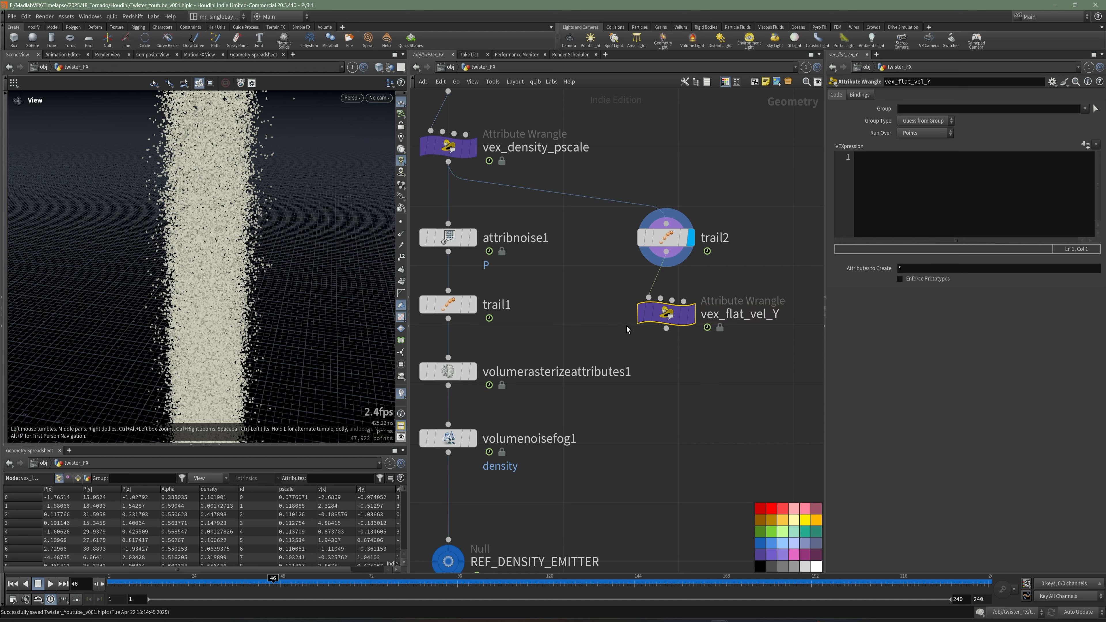
pyautogui.press('r')
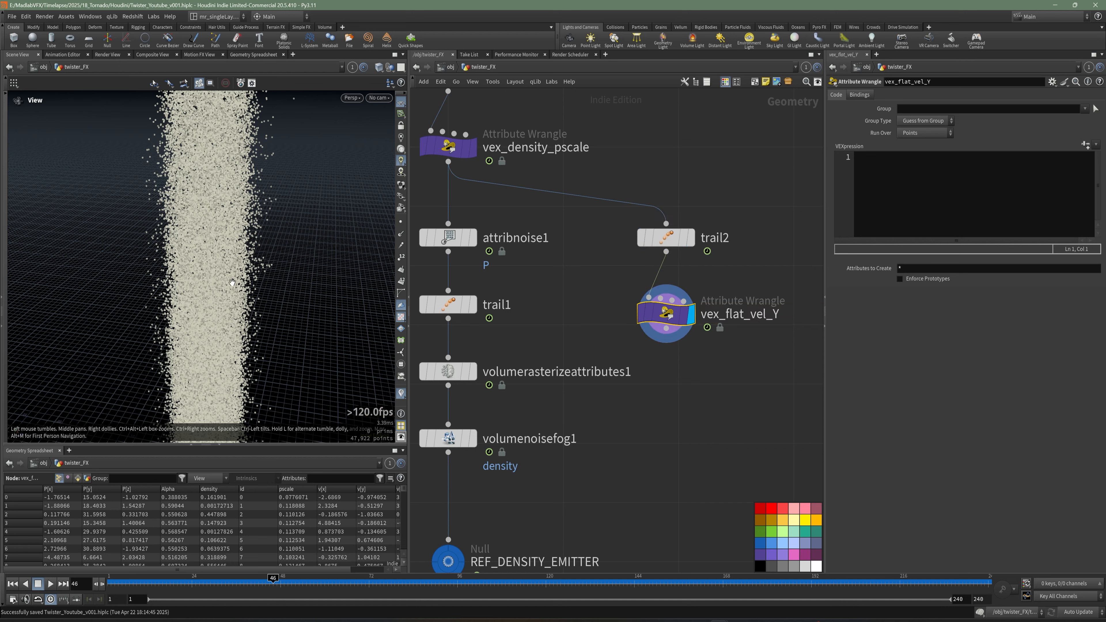
# Switch to a front view and turn on visualization of the v attribute from the wrangle's node info.
pyautogui.moveTo(254, 248); pyautogui.dragTo(195, 234)
pyautogui.moveTo(261, 285); pyautogui.dragTo(248, 256, button='middle')
pyautogui.moveTo(220, 302); pyautogui.dragTo(212, 306, button='middle')
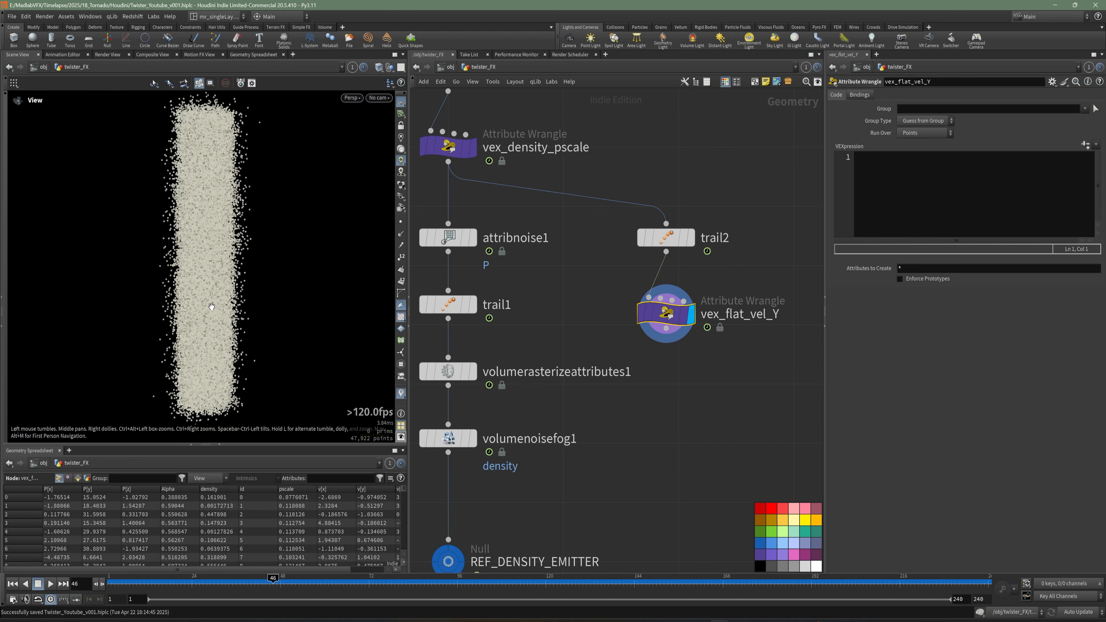
pyautogui.hotkey('space', '2')
pyautogui.hotkey('space', '3')
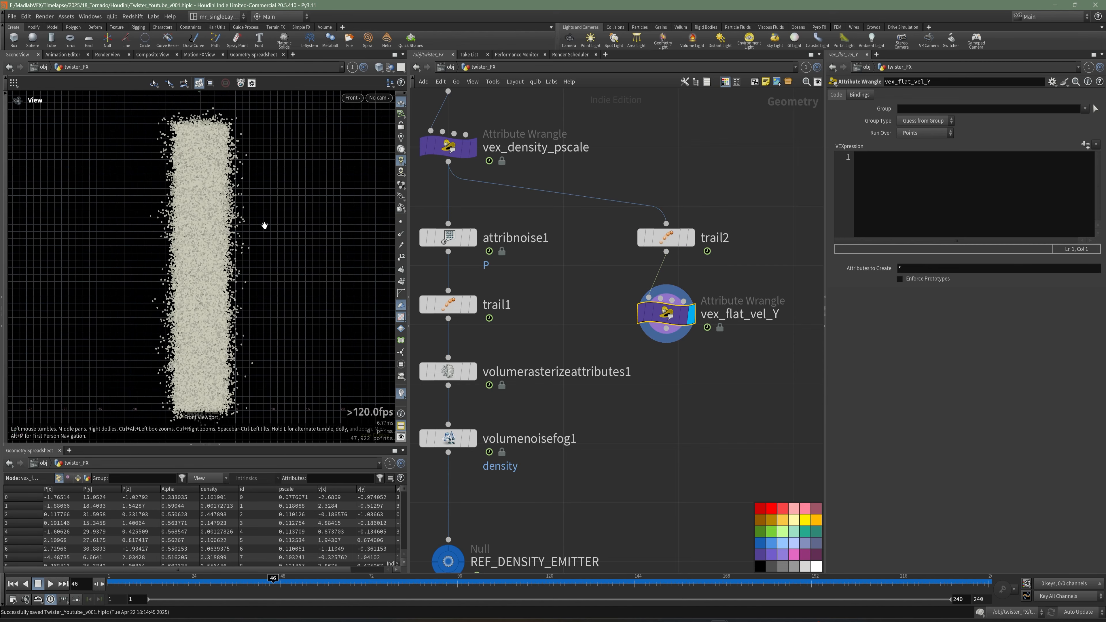
pyautogui.moveTo(175, 245); pyautogui.dragTo(203, 230, button='right')
pyautogui.moveTo(202, 230); pyautogui.dragTo(205, 267, button='middle')
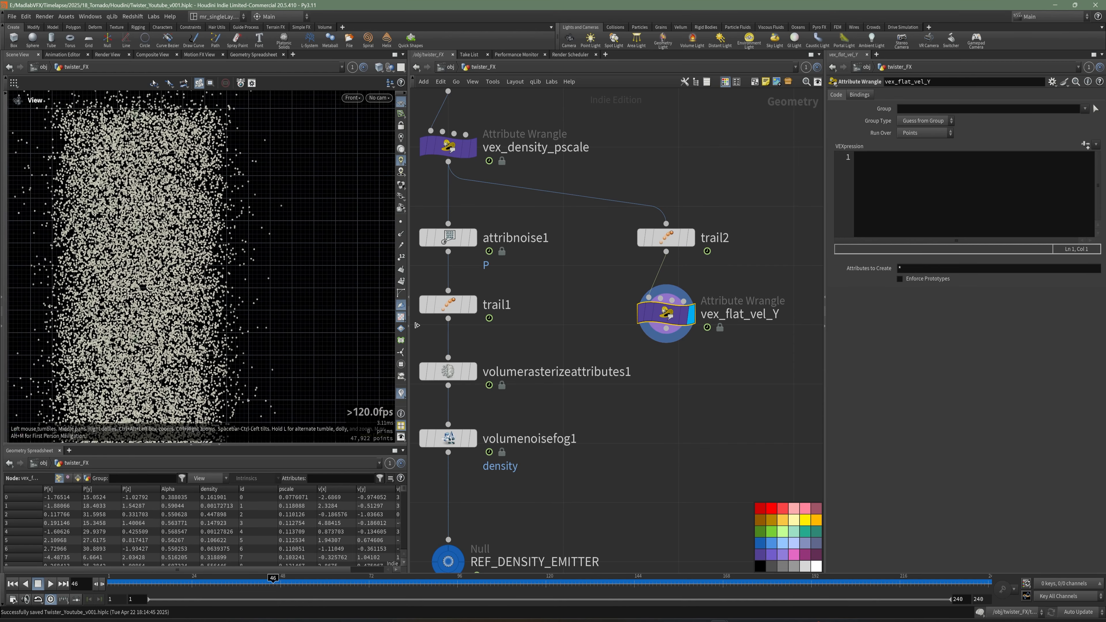
pyautogui.middleClick(649, 313)
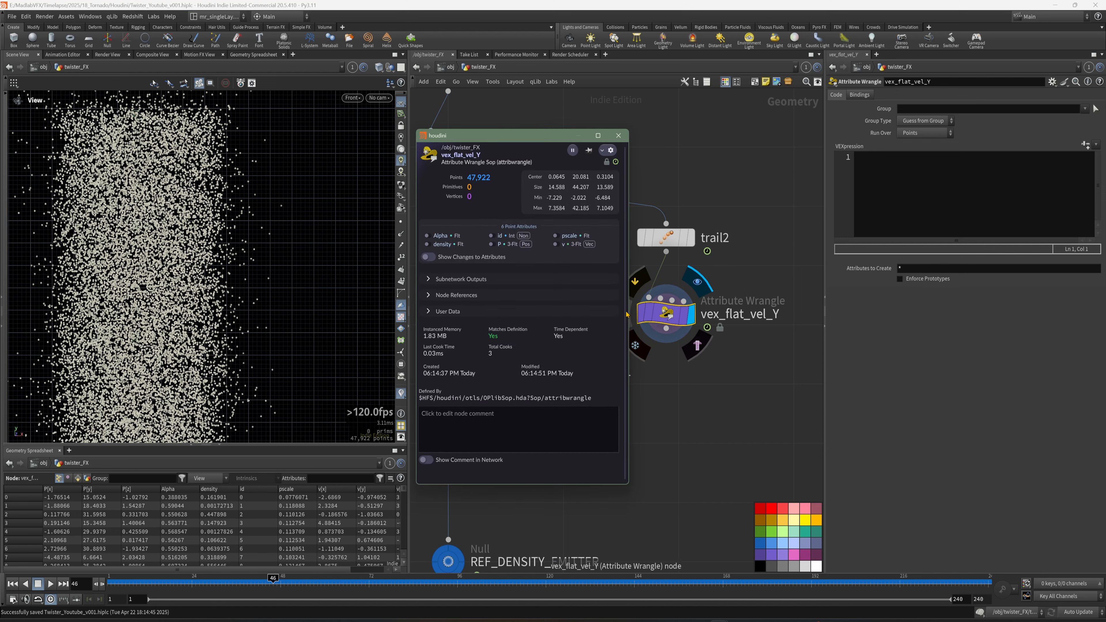
pyautogui.click(556, 244)
pyautogui.click(619, 135)
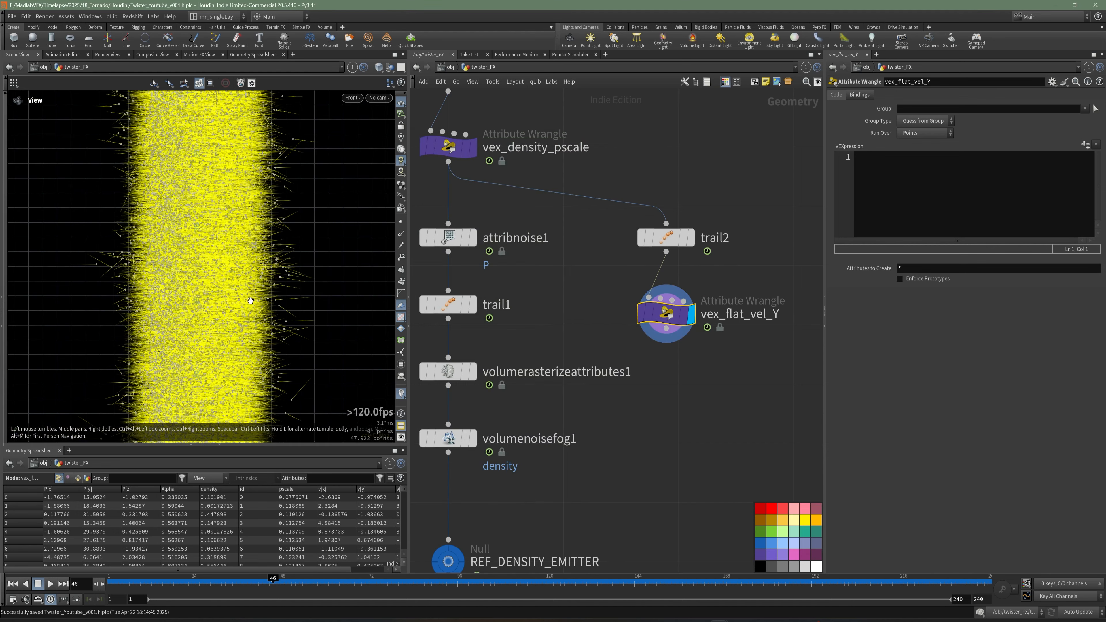
# Examine the visualized velocity vectors from different angles in the viewport.
pyautogui.moveTo(251, 301); pyautogui.dragTo(306, 279, button='right')
pyautogui.moveTo(306, 279); pyautogui.dragTo(247, 294, button='middle')
pyautogui.moveTo(206, 284); pyautogui.dragTo(296, 344, button='right')
pyautogui.moveTo(296, 343); pyautogui.dragTo(295, 230, button='middle')
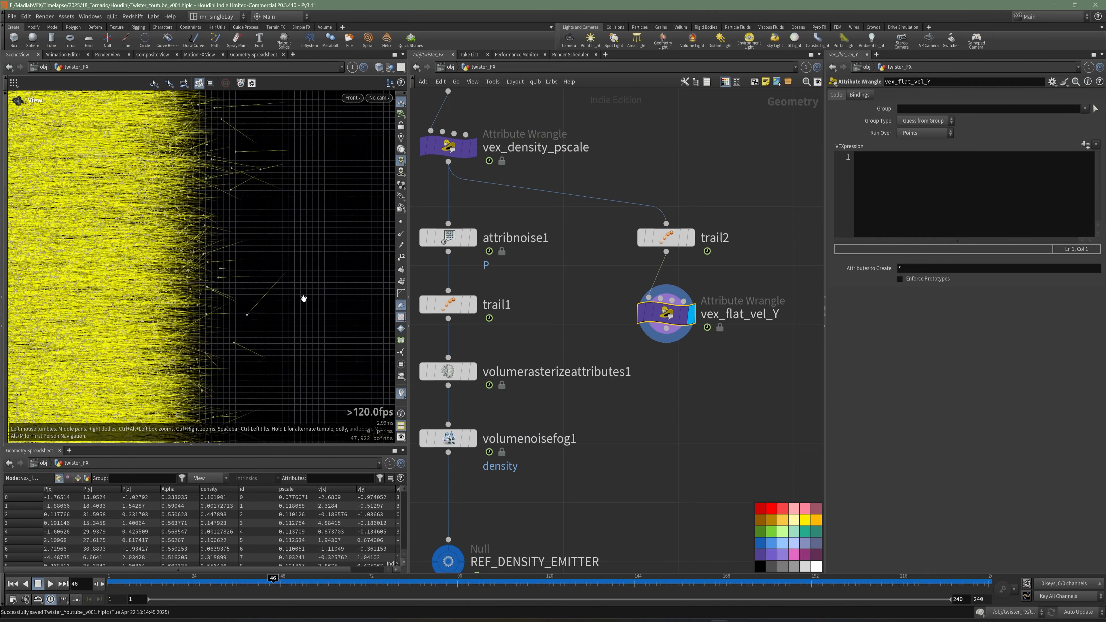
pyautogui.moveTo(303, 299); pyautogui.dragTo(207, 299, button='right')
pyautogui.moveTo(254, 306); pyautogui.dragTo(280, 252, button='middle')
pyautogui.moveTo(271, 262); pyautogui.dragTo(253, 296, button='right')
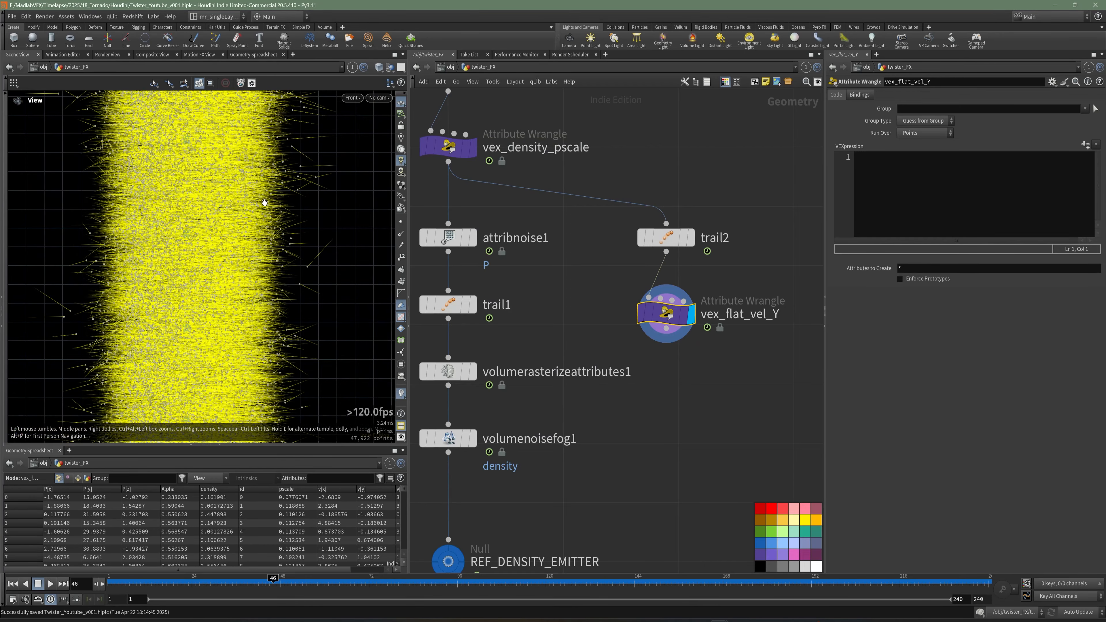
pyautogui.moveTo(264, 203); pyautogui.dragTo(333, 196, button='middle')
pyautogui.moveTo(327, 199); pyautogui.dragTo(261, 220, button='right')
pyautogui.moveTo(239, 184); pyautogui.dragTo(221, 290, button='middle')
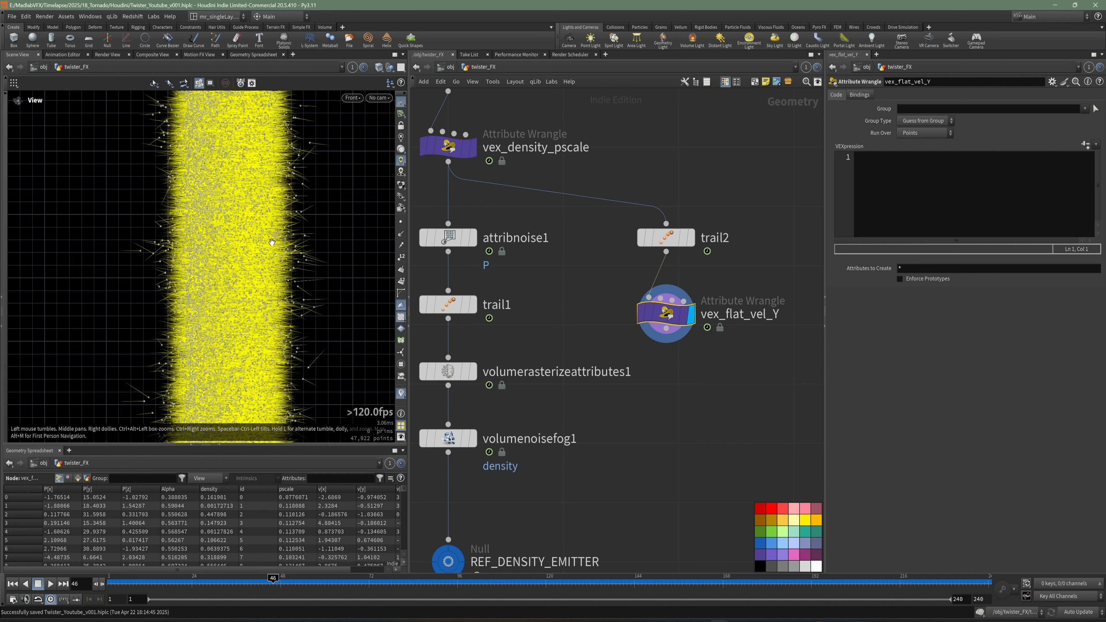
pyautogui.moveTo(272, 242); pyautogui.dragTo(267, 316, button='middle')
# Write @v.y = 0; in the wrangle's VEXpression to flatten vertical velocity.
pyautogui.moveTo(691, 378); pyautogui.dragTo(678, 355, button='middle')
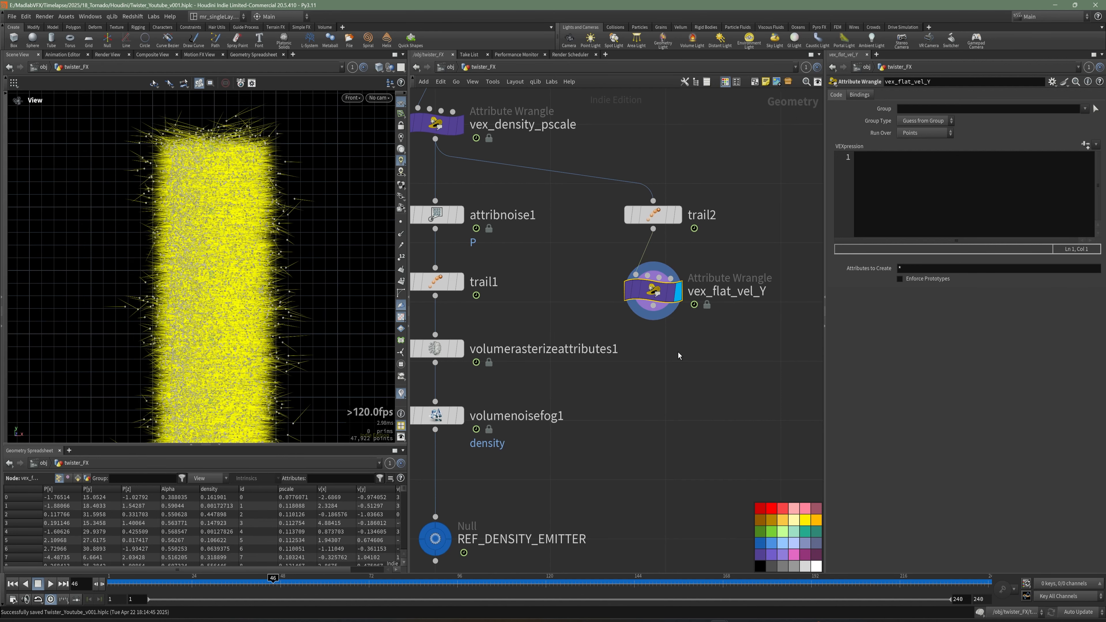
pyautogui.click(880, 191)
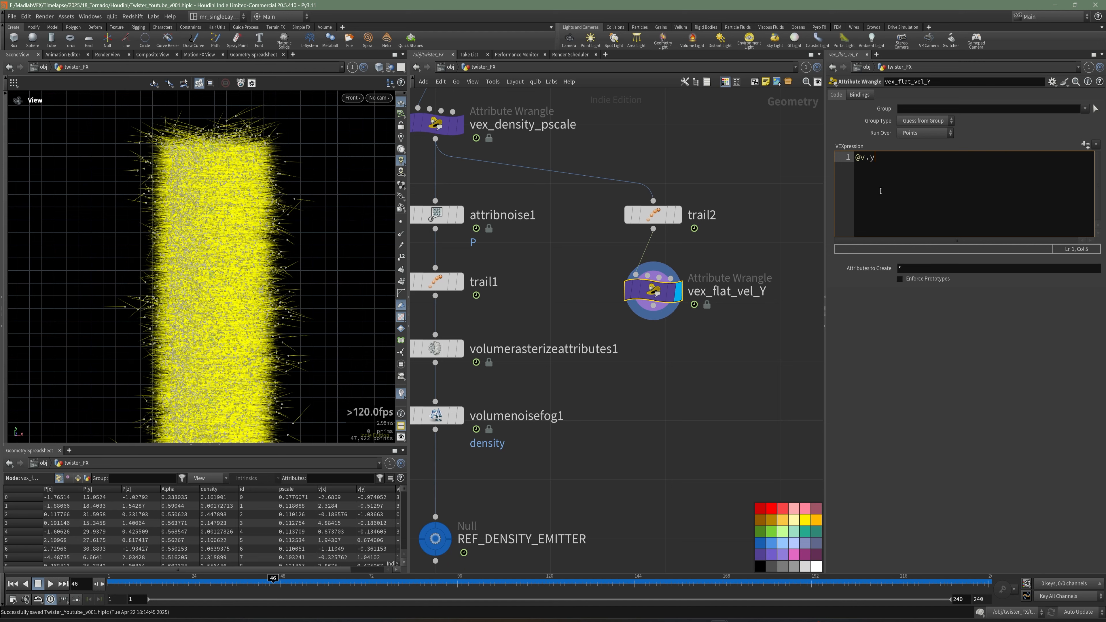
pyautogui.write('@v.y = 0;')
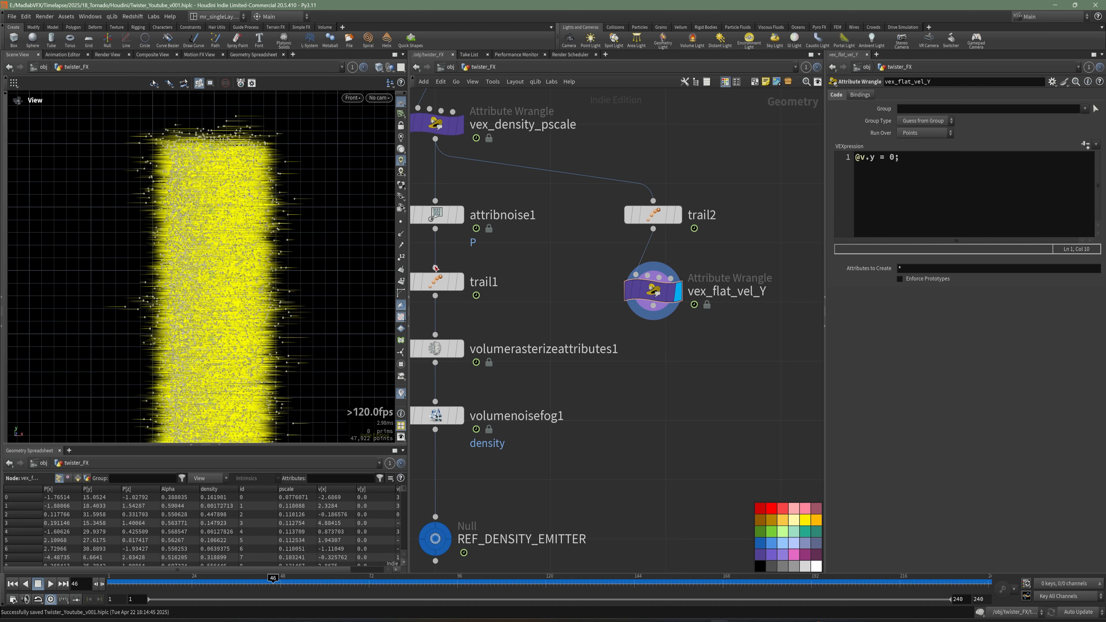
# Add a Point Velocity node below vex_flat_vel_Y and set its Initialization to Keep Incoming.
pyautogui.moveTo(682, 374); pyautogui.dragTo(648, 321, button='middle')
pyautogui.press('Tab')
pyautogui.write('vol')
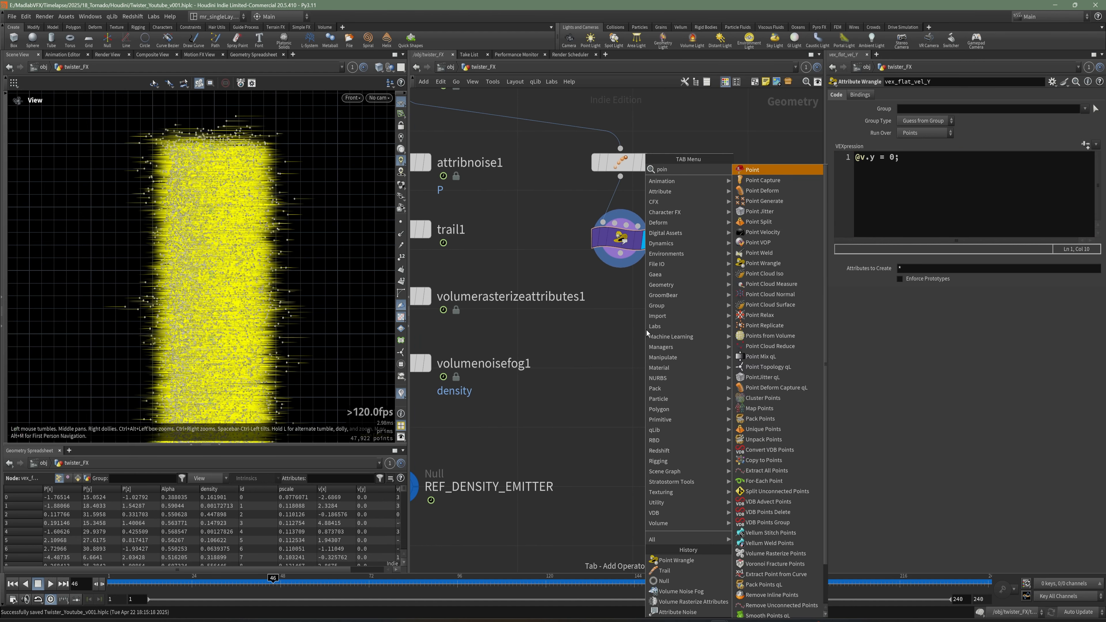
pyautogui.click(763, 233)
pyautogui.click(612, 314)
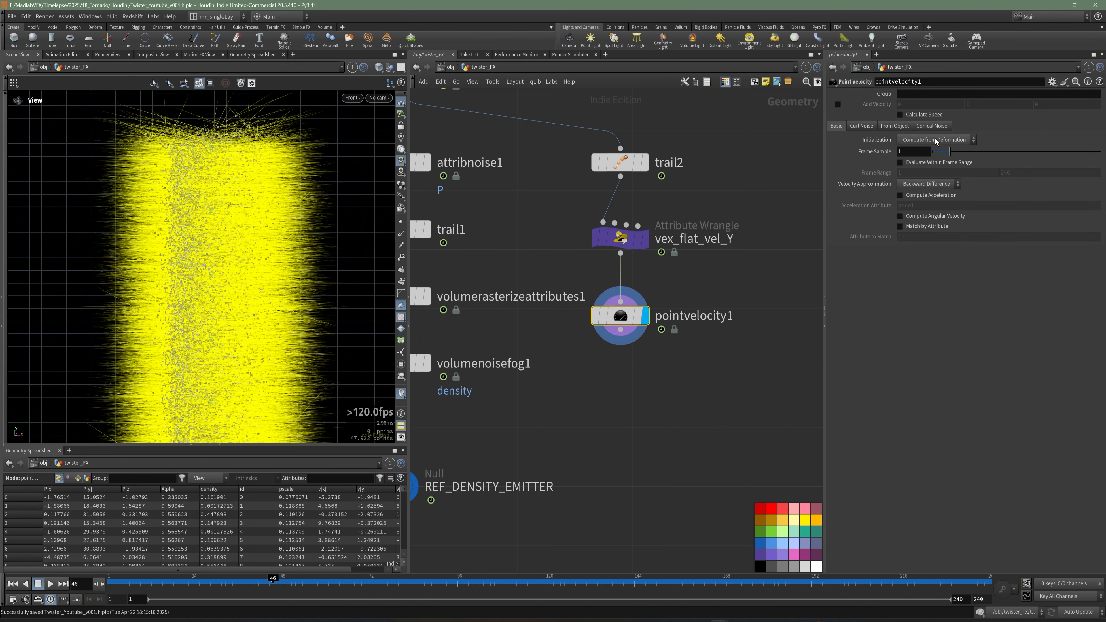
pyautogui.click(920, 140)
pyautogui.click(919, 160)
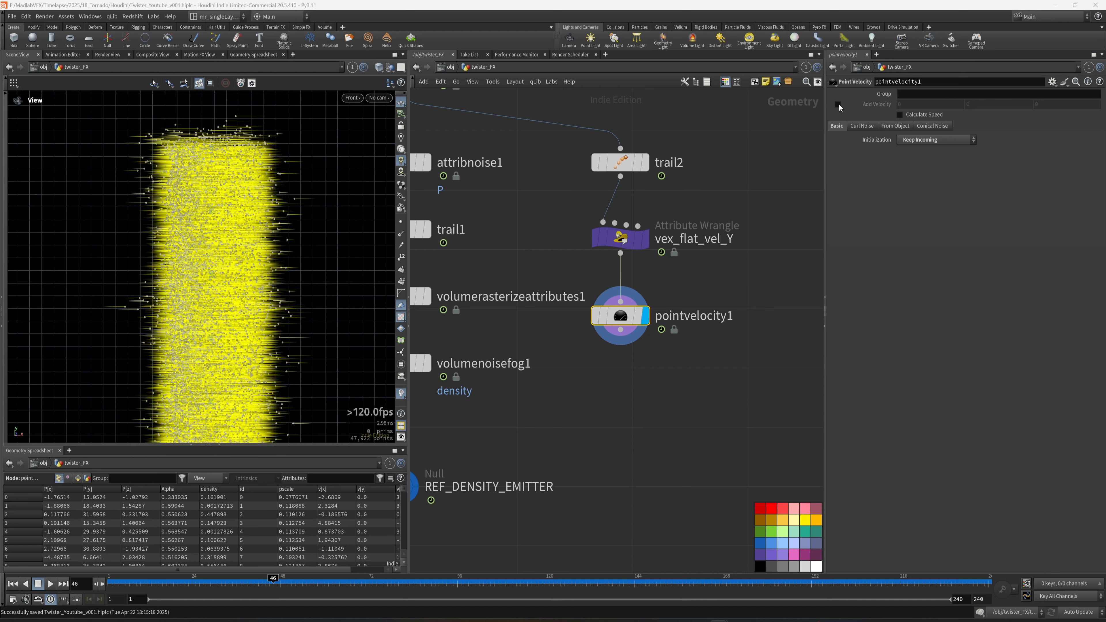
# Enable Add Velocity on the Point Velocity node with a Y value of 0.4.
pyautogui.click(837, 104)
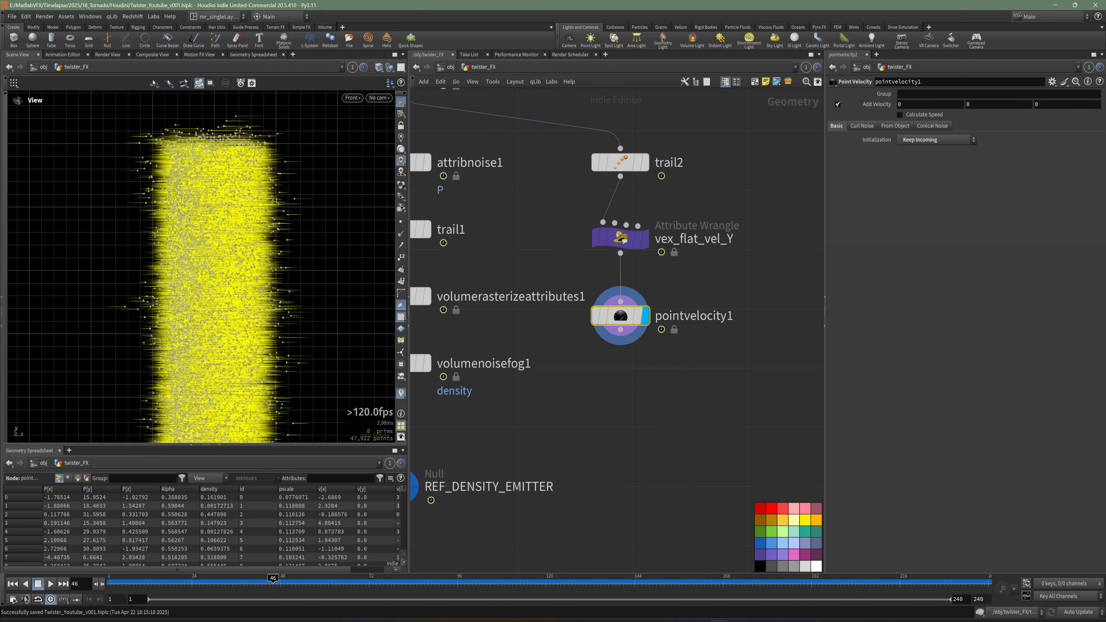
pyautogui.click(991, 109)
pyautogui.press('Return')
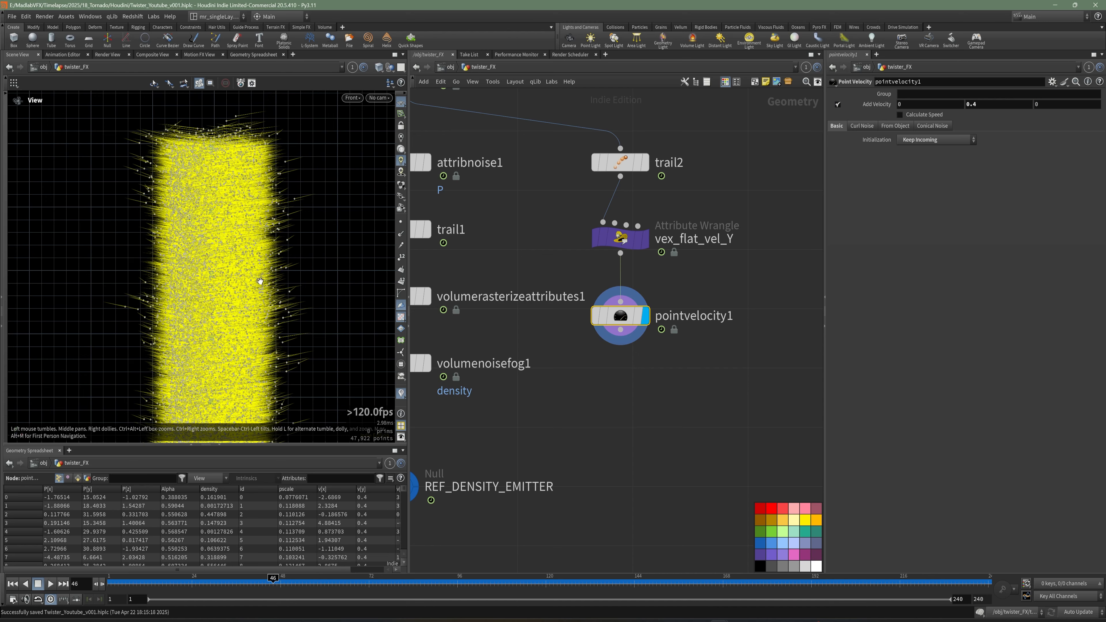
pyautogui.moveTo(260, 282); pyautogui.dragTo(323, 267, button='right')
pyautogui.moveTo(245, 266); pyautogui.dragTo(245, 233, button='middle')
pyautogui.moveTo(246, 233); pyautogui.dragTo(287, 232, button='right')
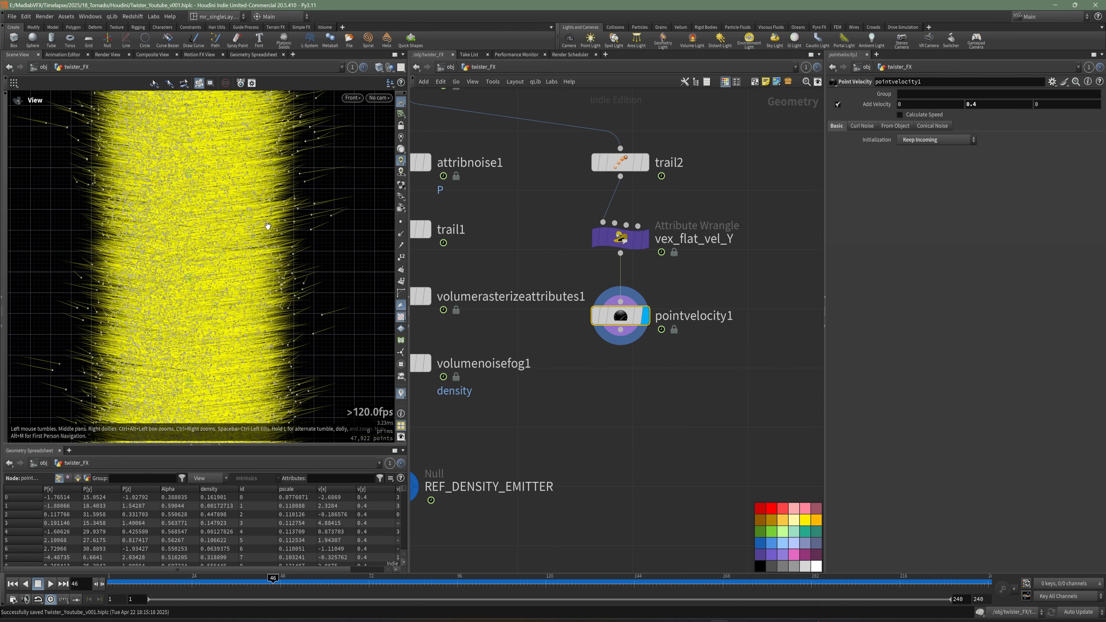
pyautogui.moveTo(267, 226); pyautogui.dragTo(189, 231)
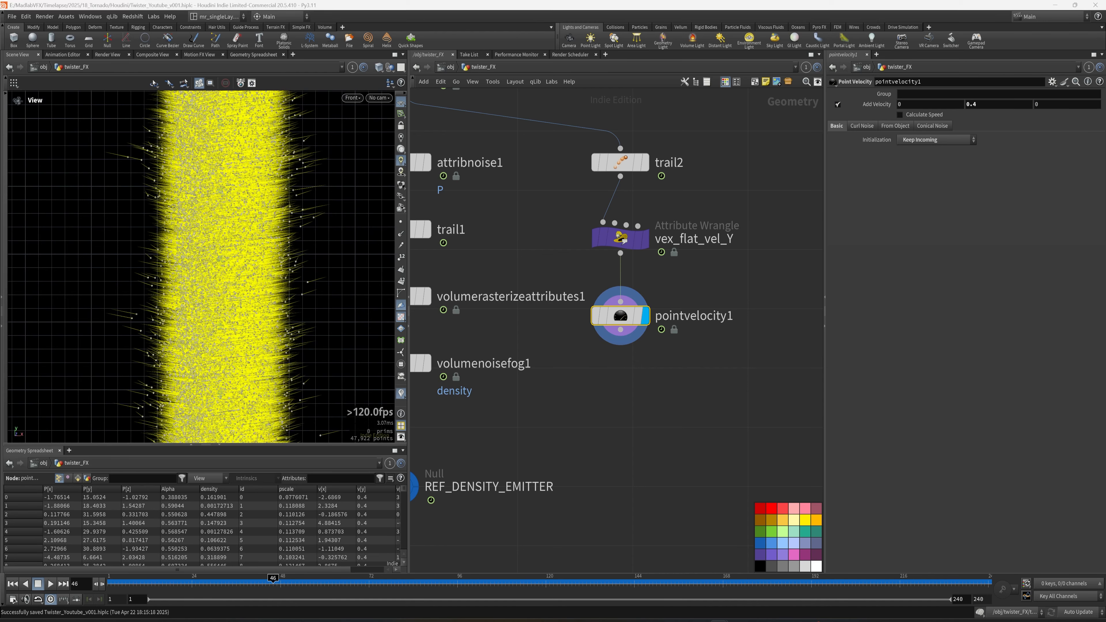
# Set the Point Velocity node's Add Velocity Y value to 0.3.
pyautogui.click(997, 105)
pyautogui.press('Return')
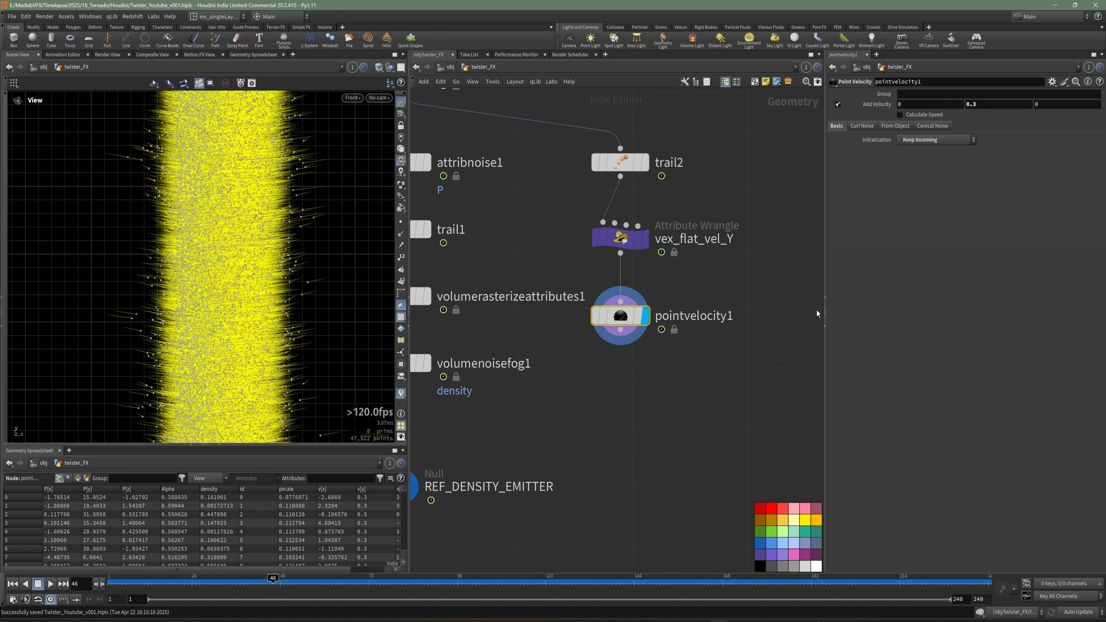
# Add a Volume Rasterize Attributes node below pointvelocity1.
pyautogui.press('Tab')
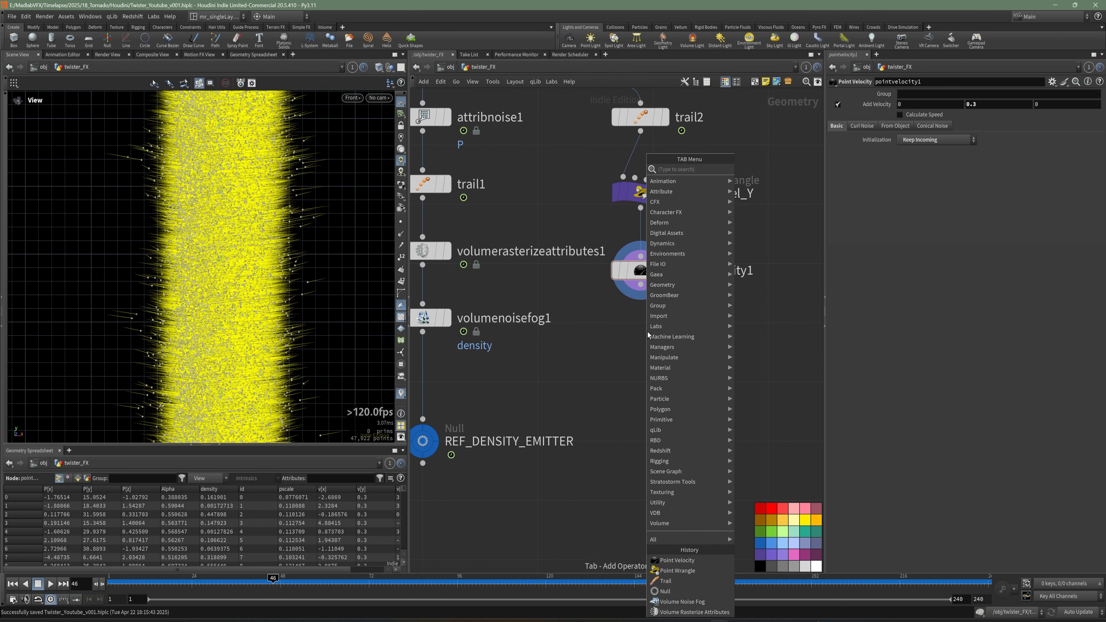
pyautogui.write('ra')
pyautogui.press('Escape')
pyautogui.press('Tab')
pyautogui.press('Escape')
pyautogui.press('Tab')
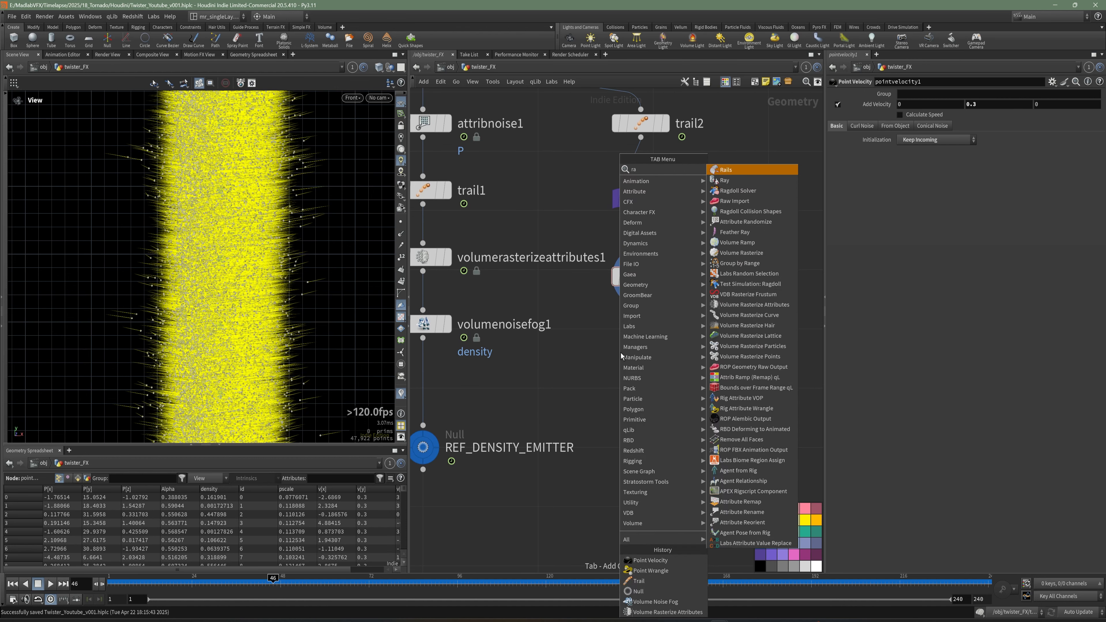
pyautogui.moveTo(635, 264)
pyautogui.click(740, 191)
pyautogui.click(638, 352)
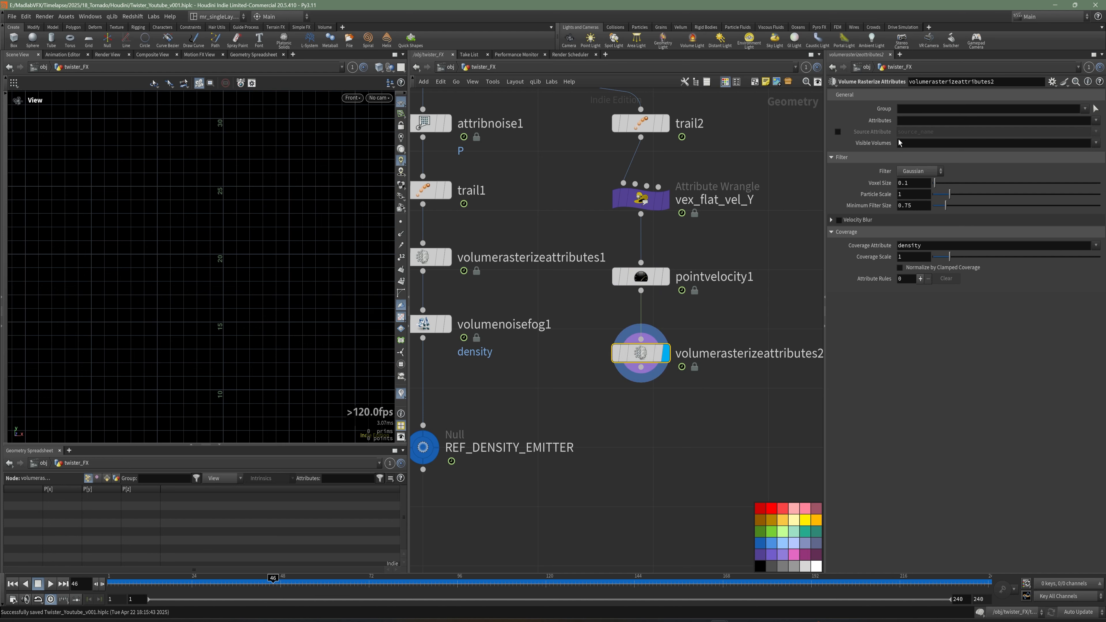
# Set the rasterize node's Attributes to v and save the scene.
pyautogui.click(904, 121)
pyautogui.write('v')
pyautogui.press('Return')
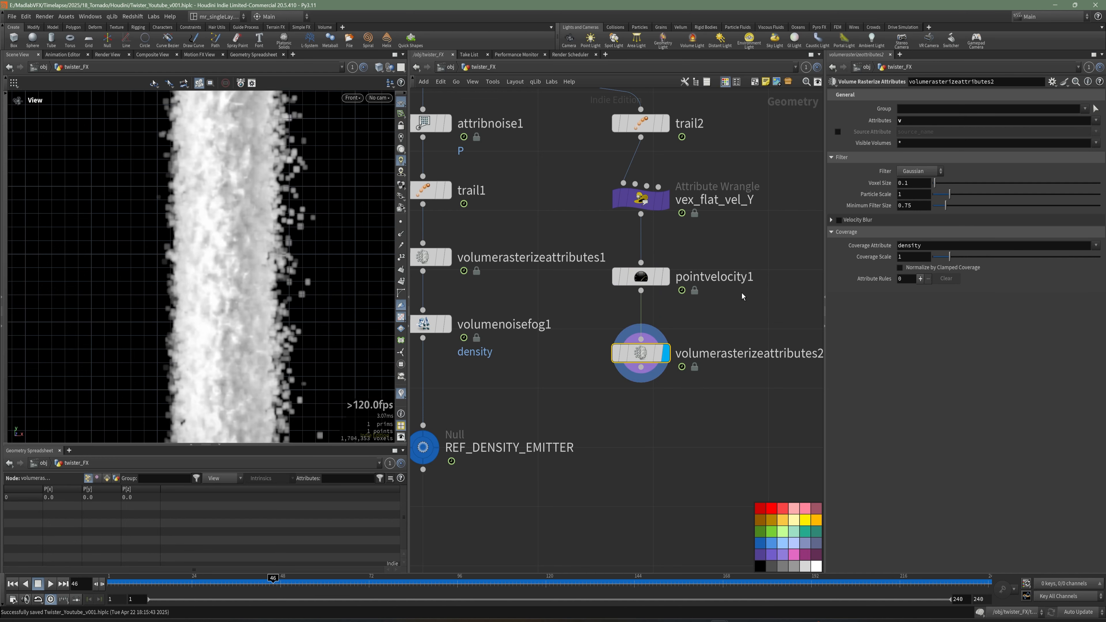
pyautogui.hotkey('space', 'g')
pyautogui.moveTo(231, 264); pyautogui.dragTo(278, 298)
pyautogui.hotkey('ctrl', 's')
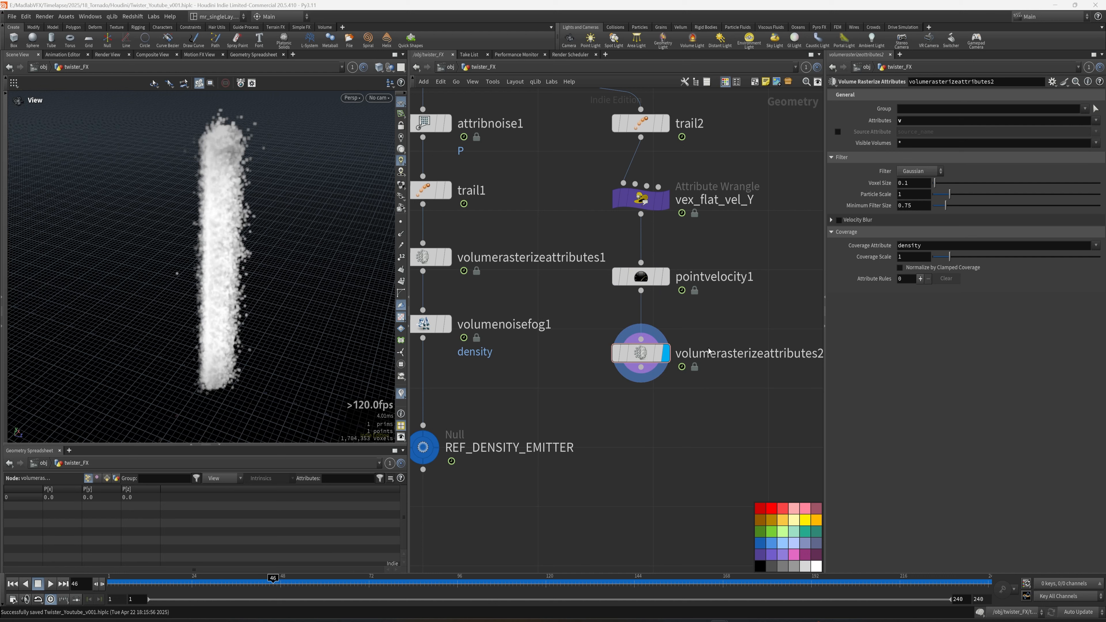
# Set the velocity rasterize node's Voxel Size to 0.2 and Particle Scale to 2, then save.
pyautogui.click(921, 187)
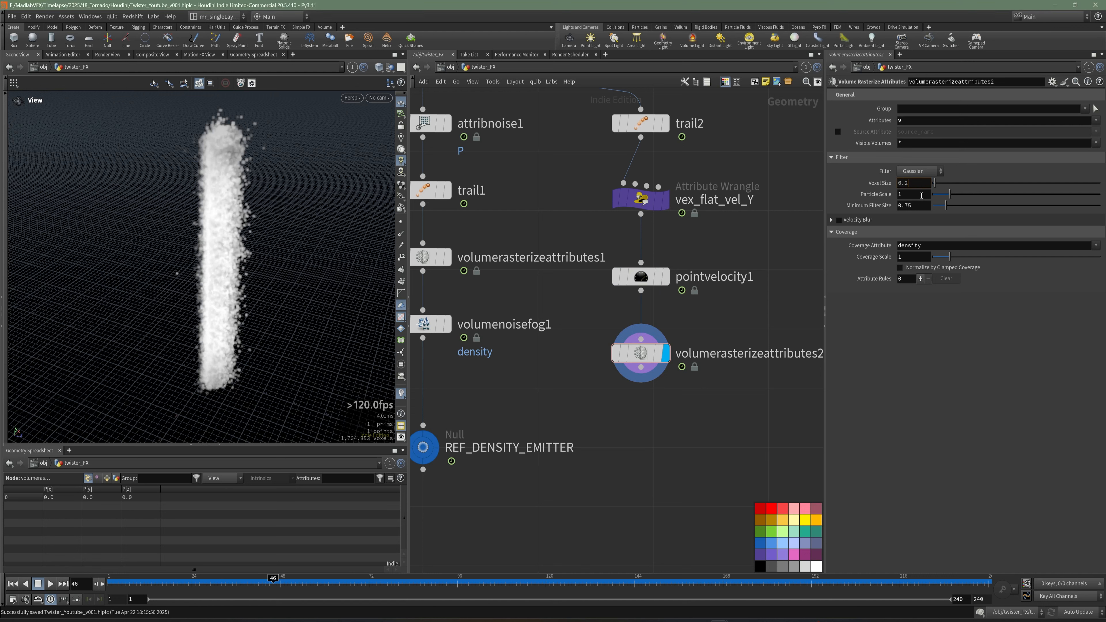
pyautogui.press('Return')
pyautogui.press('Tab')
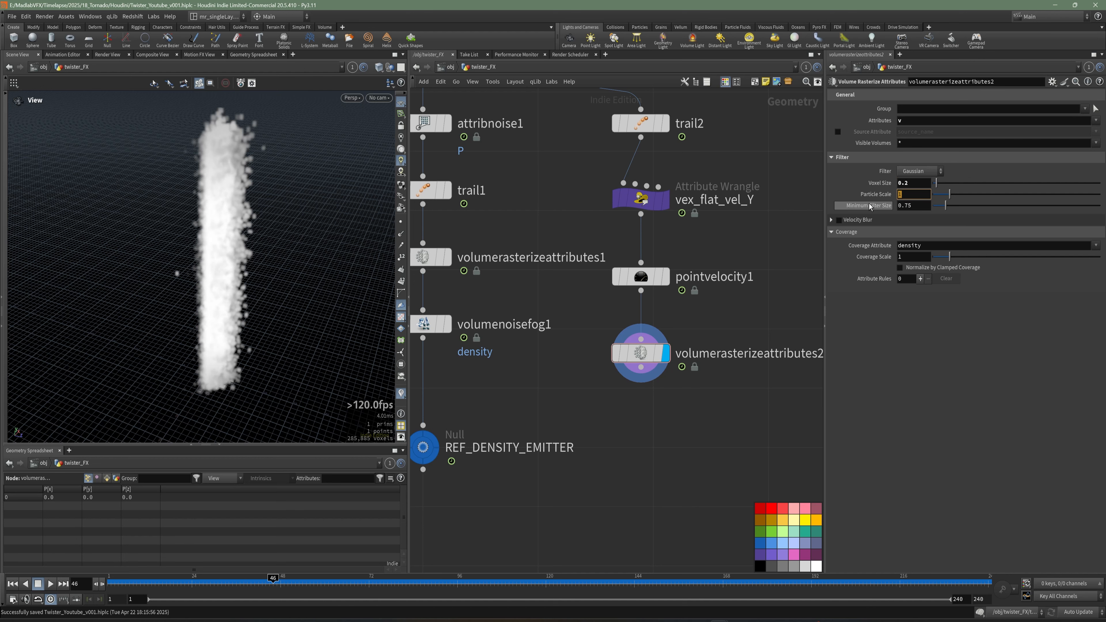
pyautogui.write('2')
pyautogui.press('Return')
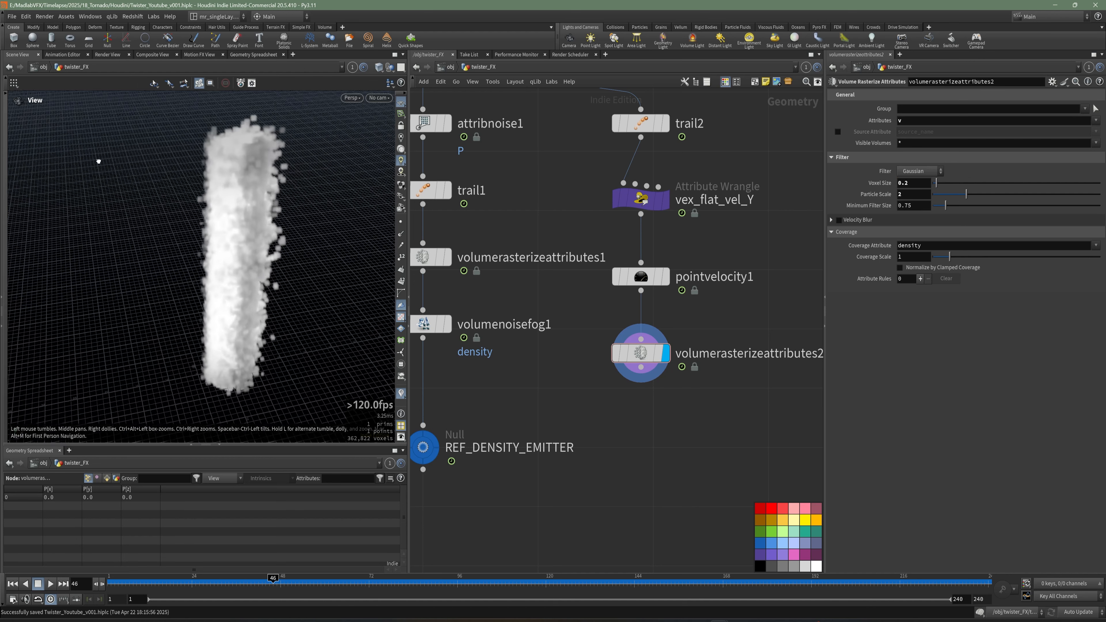
pyautogui.hotkey('ctrl', 's')
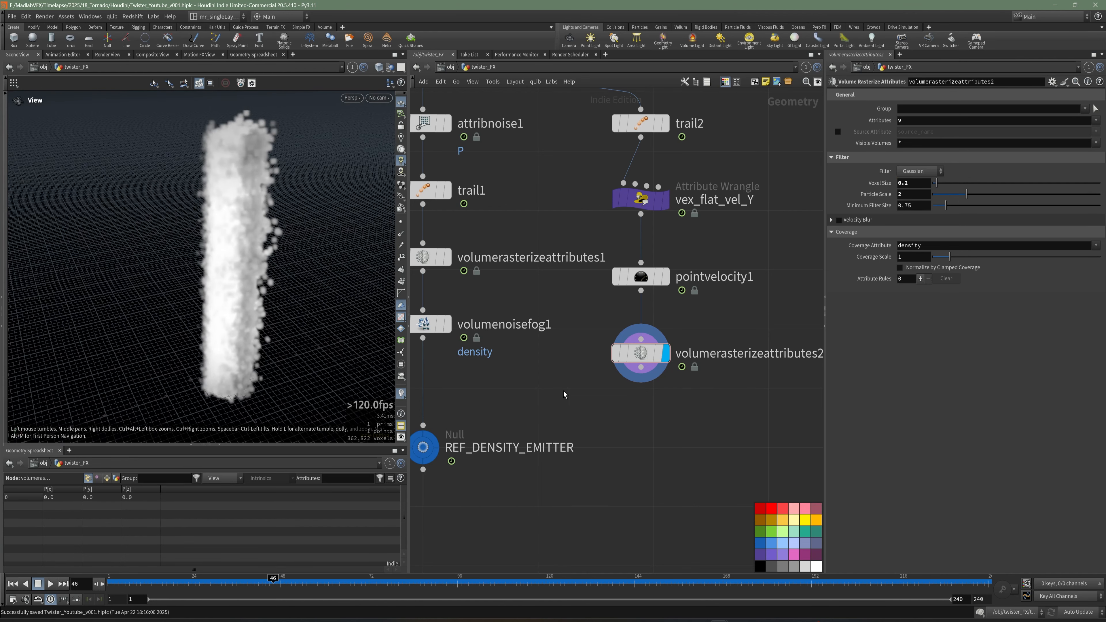
# Add a Null node below volumerasterizeattributes2.
pyautogui.moveTo(604, 428); pyautogui.dragTo(626, 325, button='middle')
pyautogui.scroll(-3, 624, 326)
pyautogui.moveTo(561, 388); pyautogui.dragTo(493, 334)
pyautogui.scroll(3, 638, 353)
pyautogui.moveTo(644, 353); pyautogui.dragTo(642, 356, button='middle')
pyautogui.press('Tab')
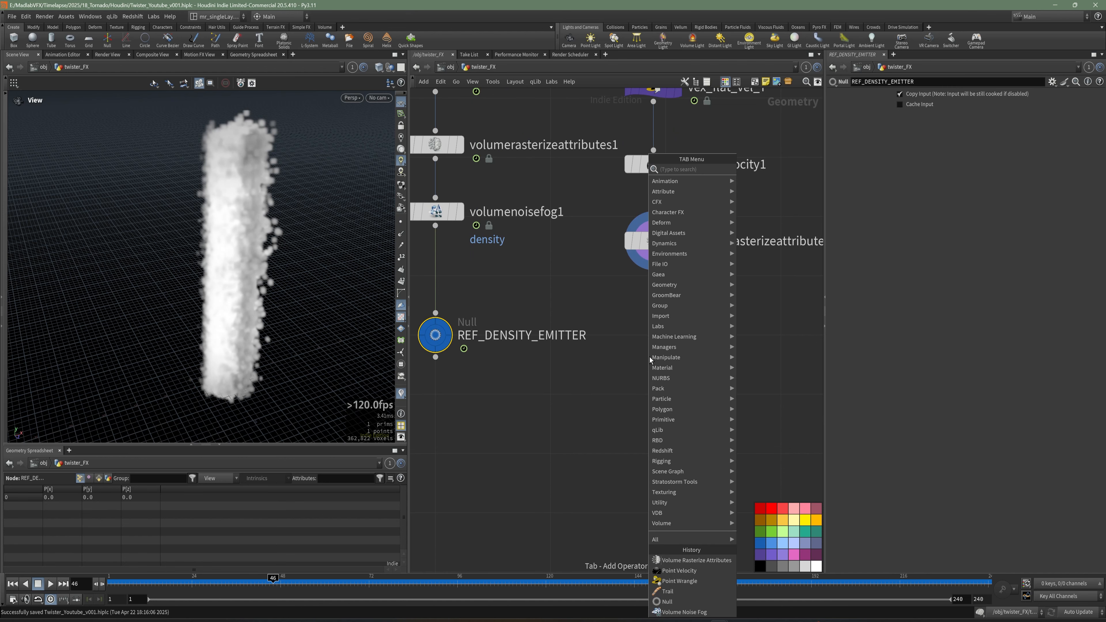
pyautogui.write('null')
pyautogui.press('Return')
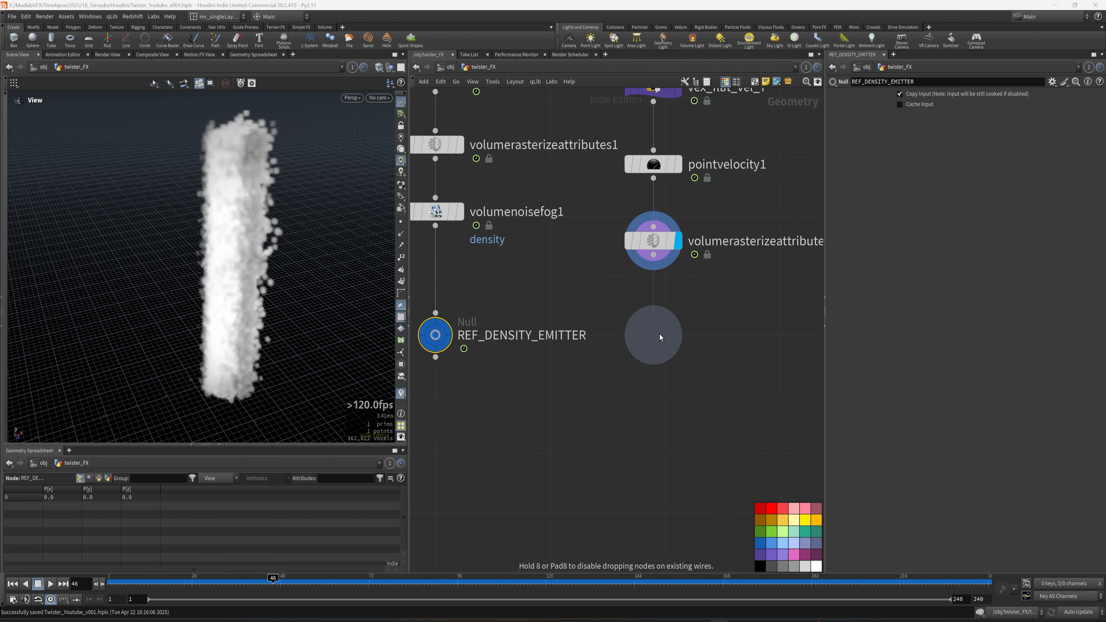
pyautogui.click(660, 337)
# Rename the new Null node REF_VELOCITY_FIELD.
pyautogui.press('F2')
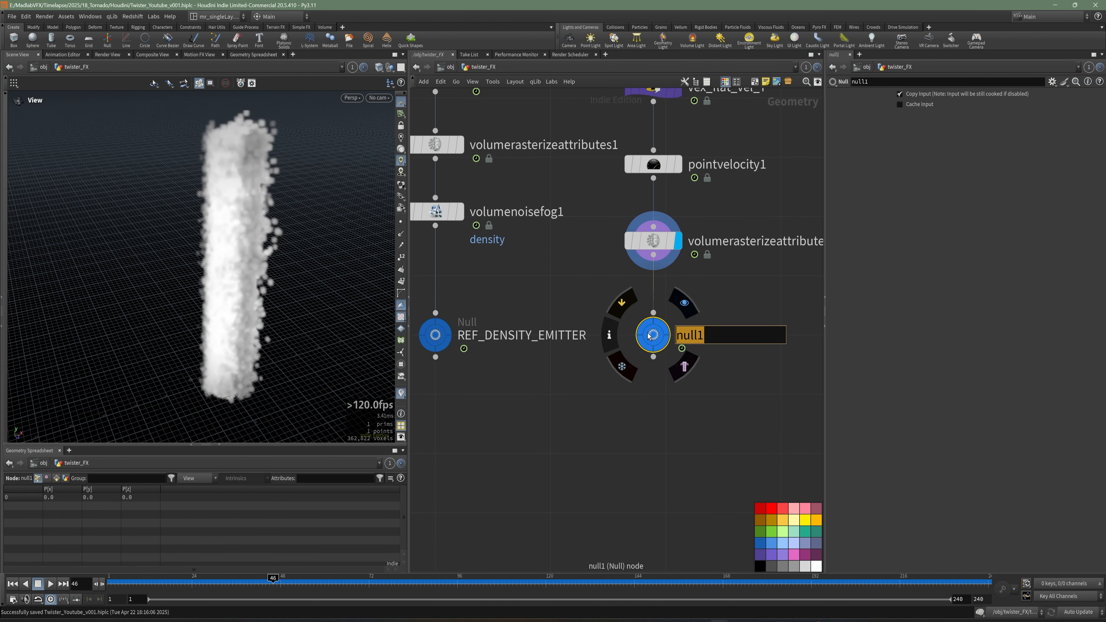
pyautogui.write('REF_VBE')
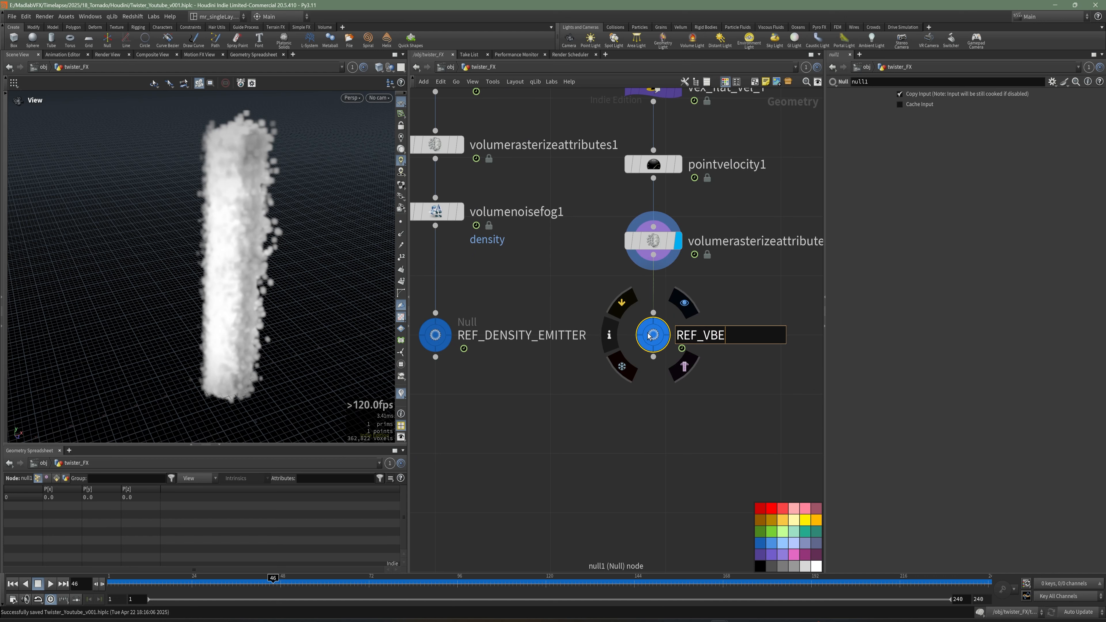
pyautogui.press('BackSpace')
pyautogui.write('LOCITY_EMI')
pyautogui.press('BackSpace')
pyautogui.press('BackSpace')
pyautogui.press('BackSpace')
pyautogui.write('FIELD')
pyautogui.press('Return')
pyautogui.scroll(-1, 649, 335)
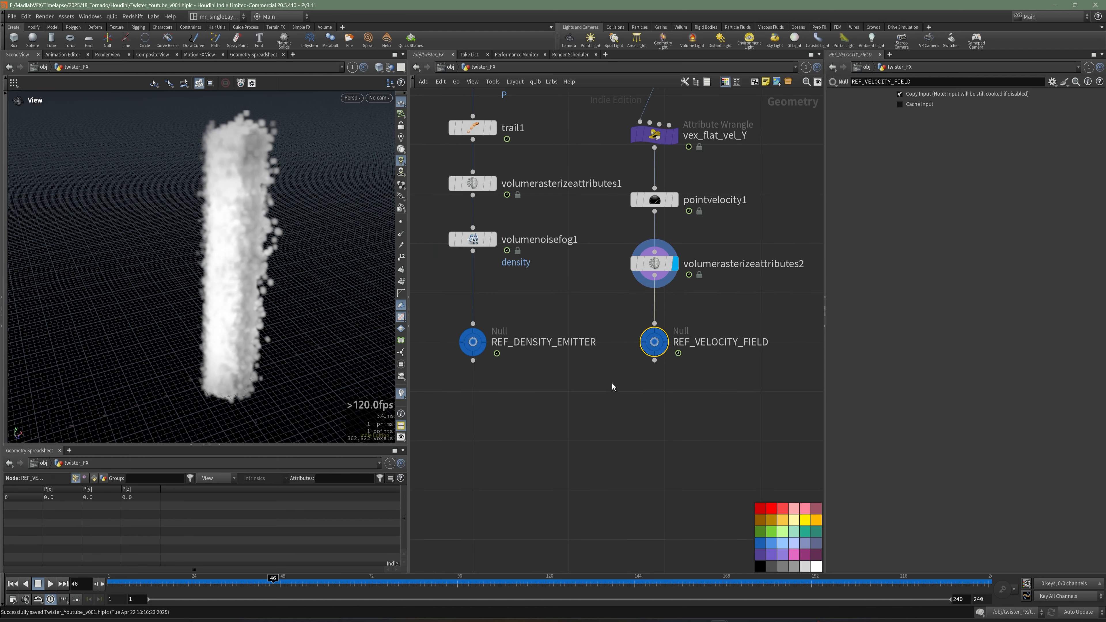
# Merge REF_DENSITY_EMITTER and REF_VELOCITY_FIELD with a new Merge node and save.
pyautogui.moveTo(612, 384); pyautogui.dragTo(628, 367, button='middle')
pyautogui.moveTo(660, 408); pyautogui.dragTo(669, 405, button='middle')
pyautogui.press('Tab')
pyautogui.write('mer')
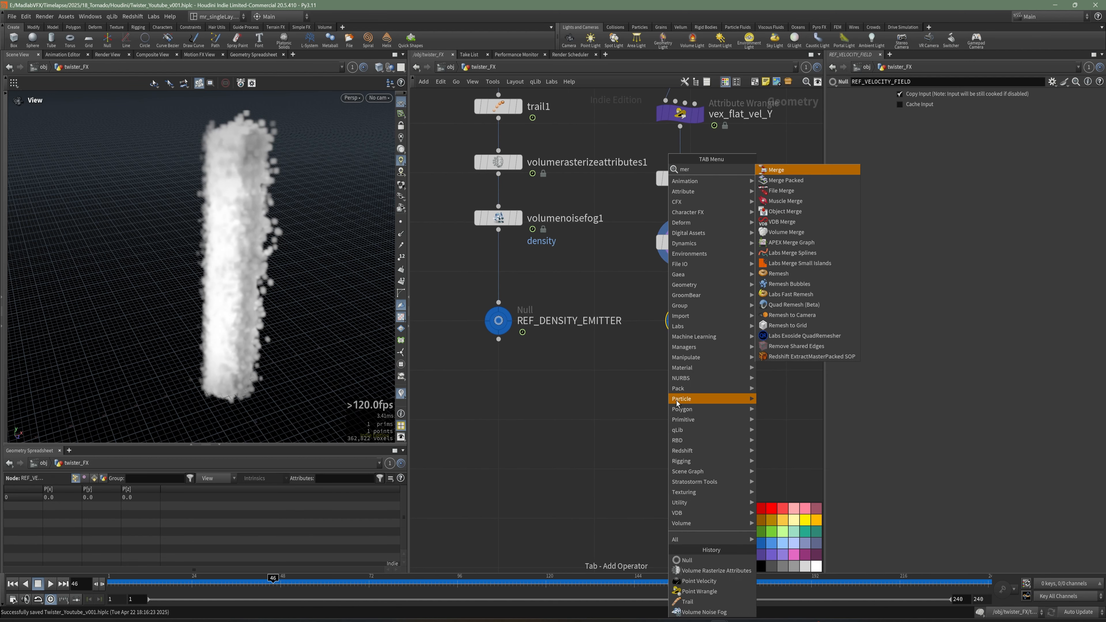
pyautogui.click(778, 170)
pyautogui.click(595, 405)
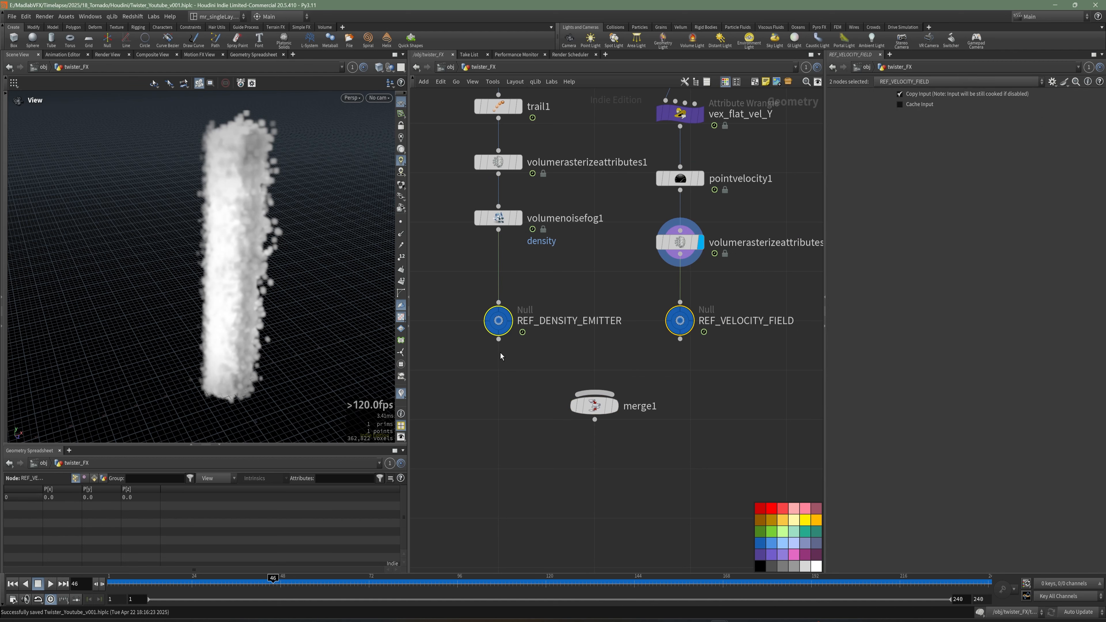
pyautogui.moveTo(498, 339); pyautogui.dragTo(595, 394)
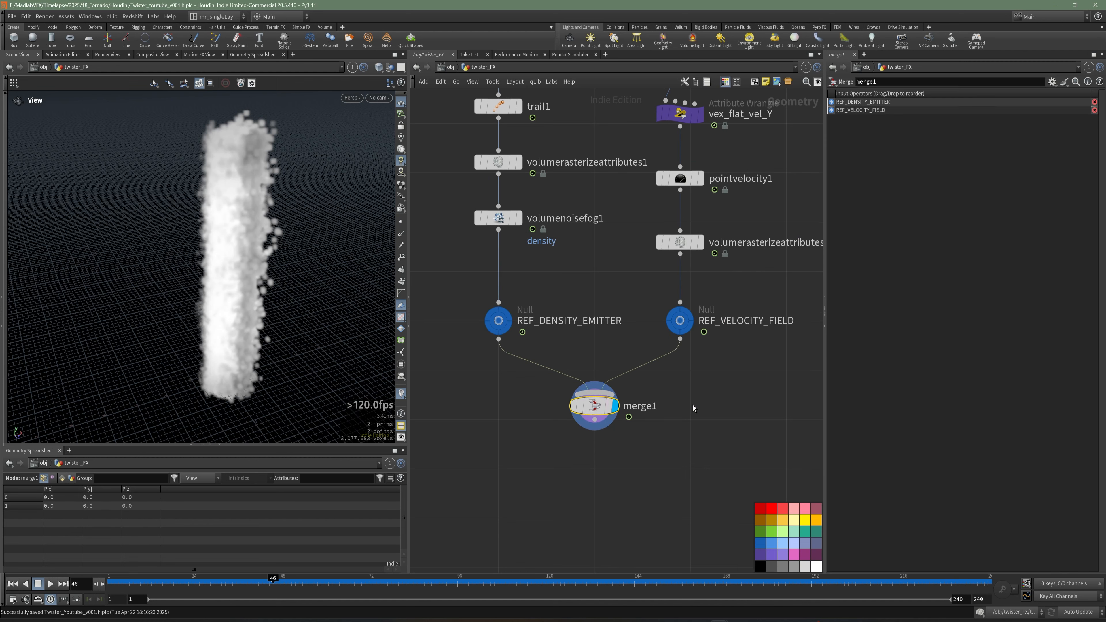
pyautogui.hotkey('ctrl', 's')
# Inspect the merged emitter volumes in the viewport from different angles.
pyautogui.moveTo(677, 387); pyautogui.dragTo(658, 450, button='middle')
pyautogui.scroll(-2, 675, 356)
pyautogui.scroll(-3, 675, 427)
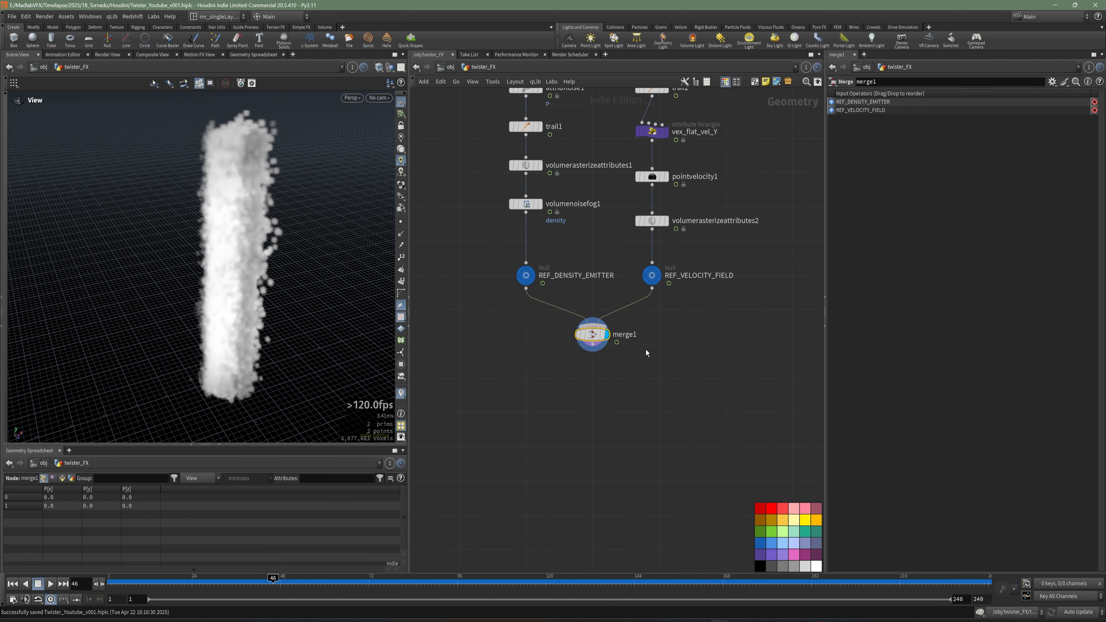
pyautogui.moveTo(235, 265); pyautogui.dragTo(282, 287)
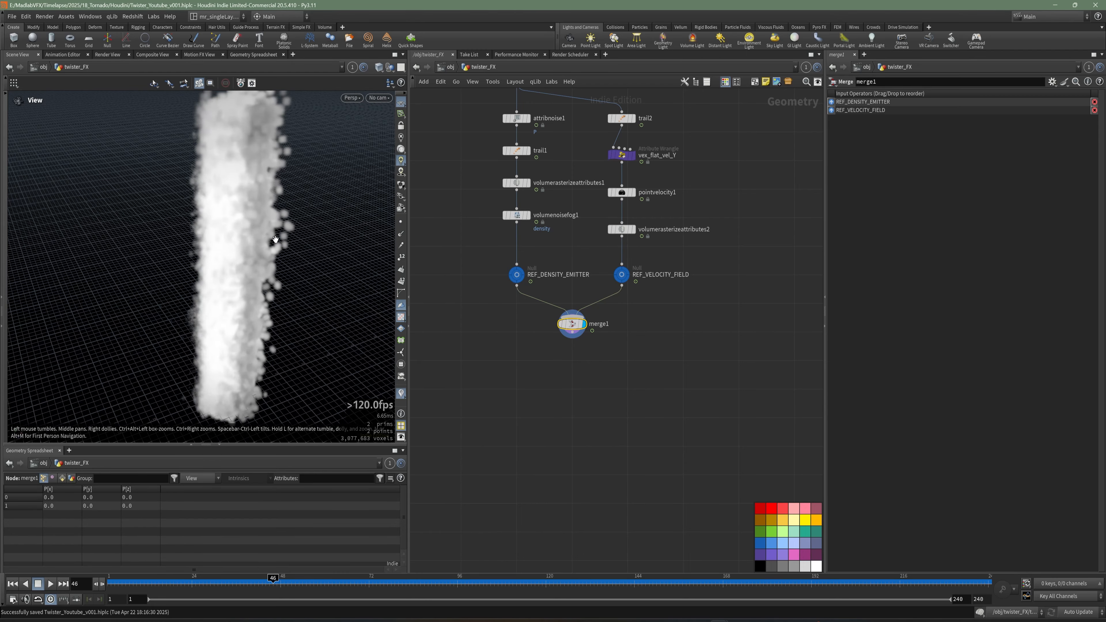
pyautogui.moveTo(275, 239)
pyautogui.mouseDown()
pyautogui.moveTo(257, 251)
pyautogui.moveTo(275, 226)
pyautogui.mouseUp()
pyautogui.moveTo(599, 360); pyautogui.dragTo(647, 339, button='middle')
pyautogui.scroll(1, 599, 334)
pyautogui.hotkey('ctrl', 's')
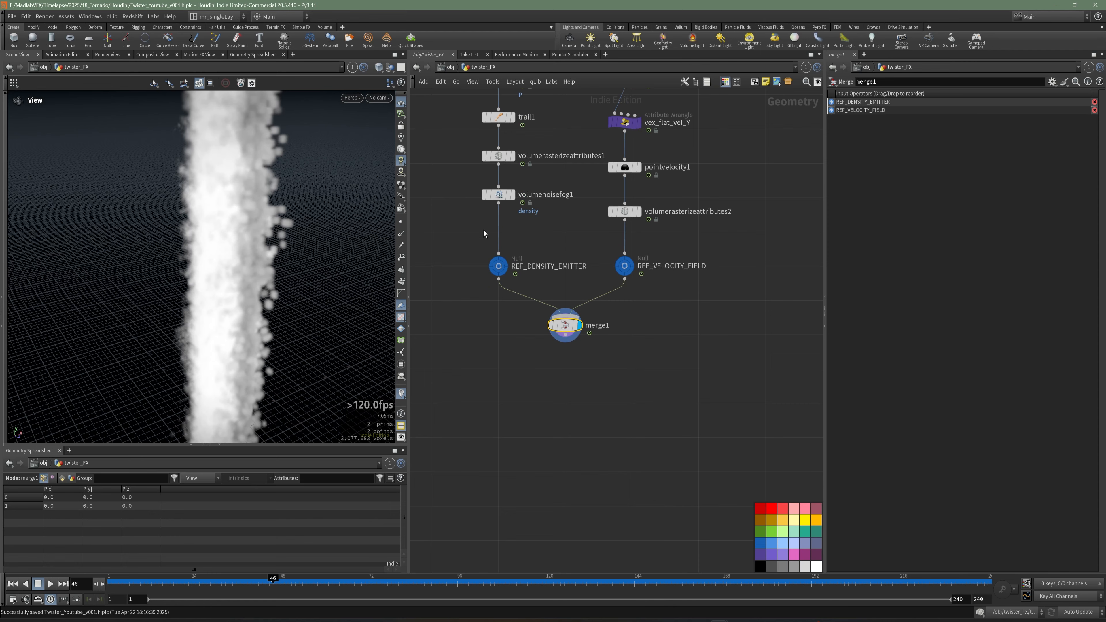
pyautogui.moveTo(484, 233); pyautogui.dragTo(502, 296, button='middle')
pyautogui.moveTo(301, 213); pyautogui.dragTo(305, 181)
pyautogui.moveTo(576, 183); pyautogui.dragTo(576, 93, button='middle')
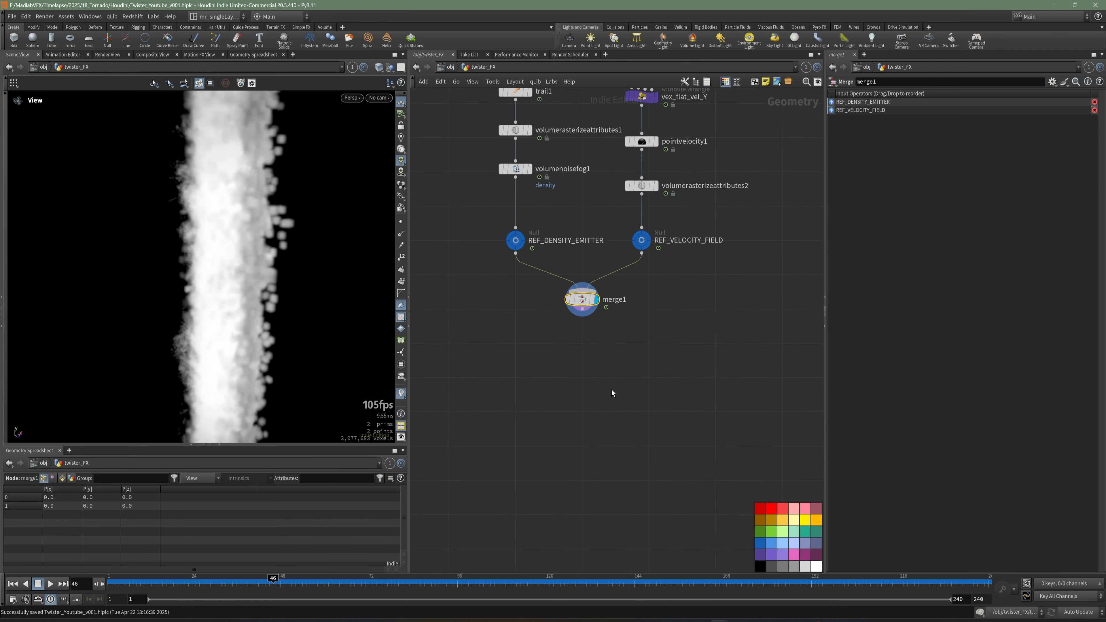
# Add a File Cache node below merge1.
pyautogui.scroll(3, 612, 389)
pyautogui.press('Tab')
pyautogui.write('fil')
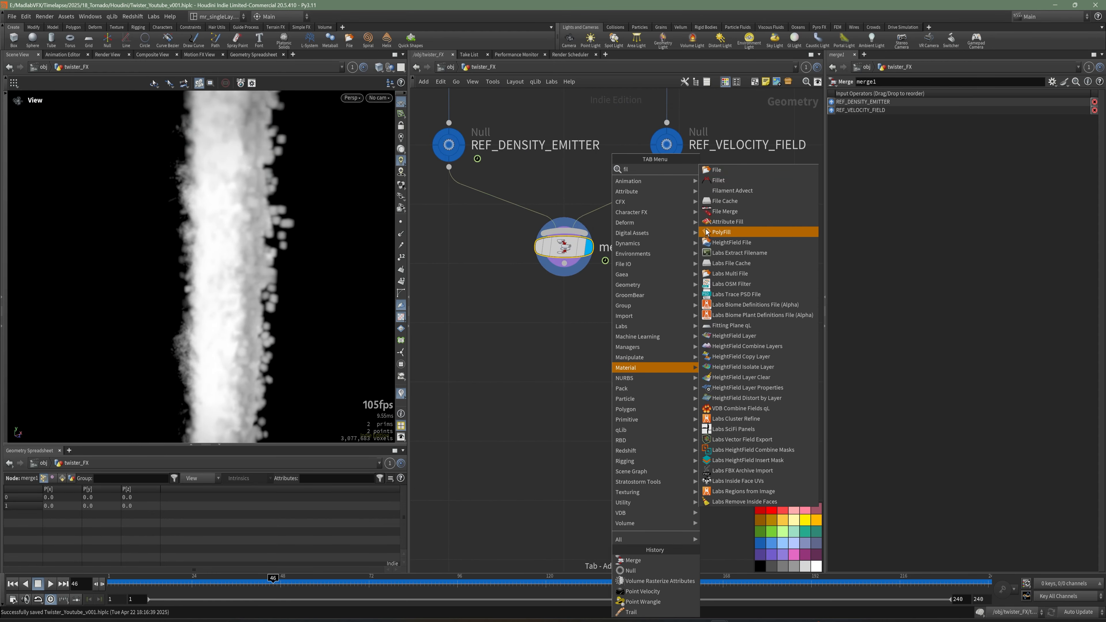
pyautogui.click(721, 204)
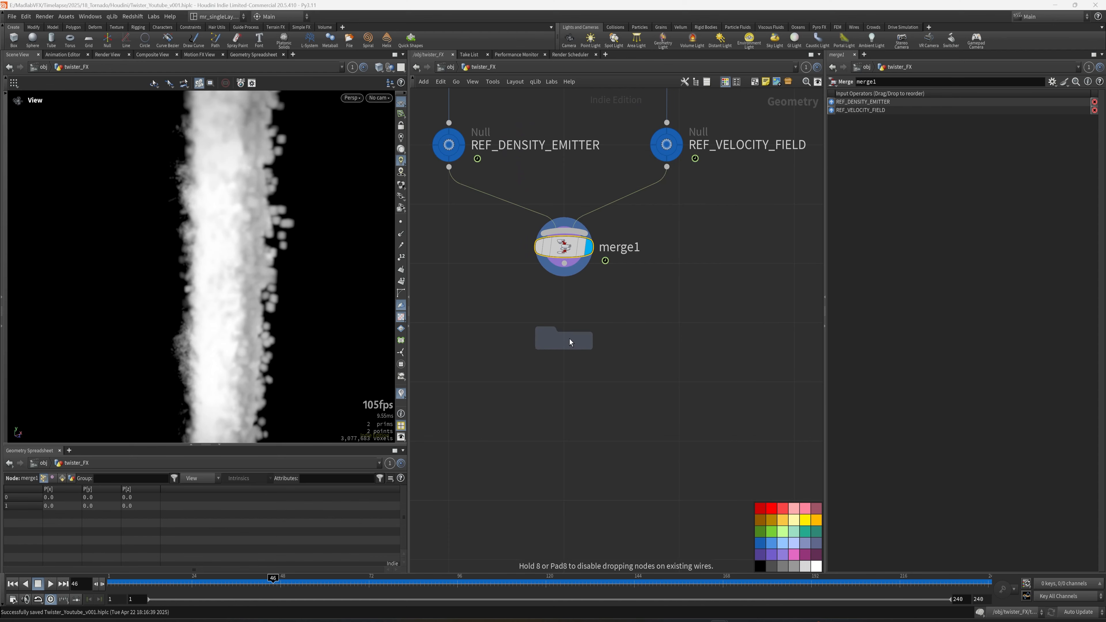
pyautogui.click(564, 339)
# Rename the File Cache node cache_twister_smoke_emitter.
pyautogui.doubleClick(674, 340)
pyautogui.moveTo(589, 340)
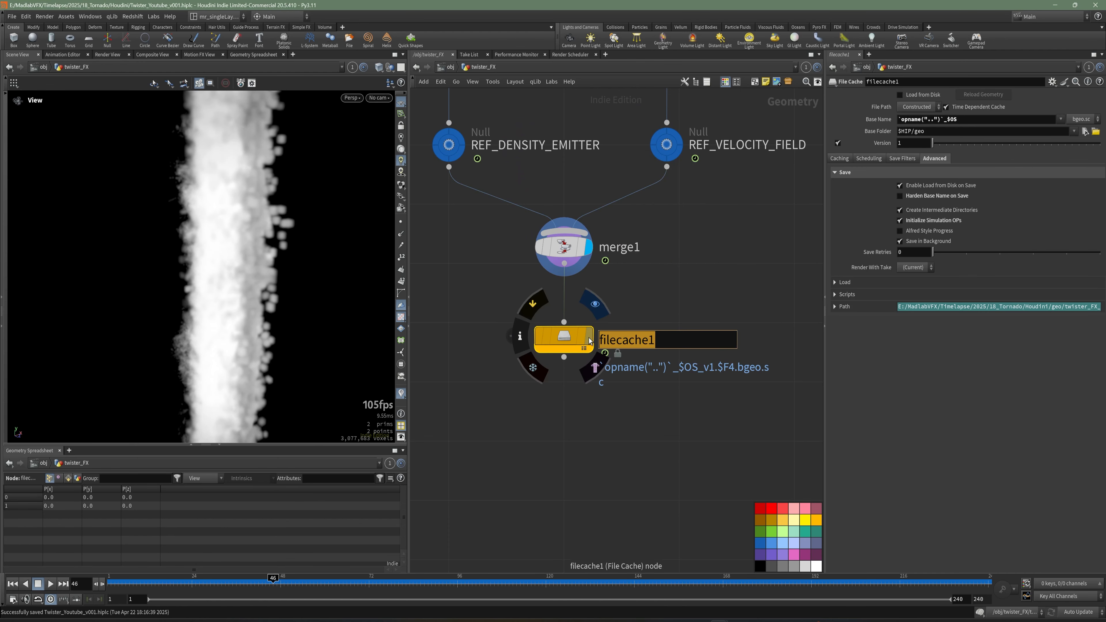
pyautogui.write('cache')
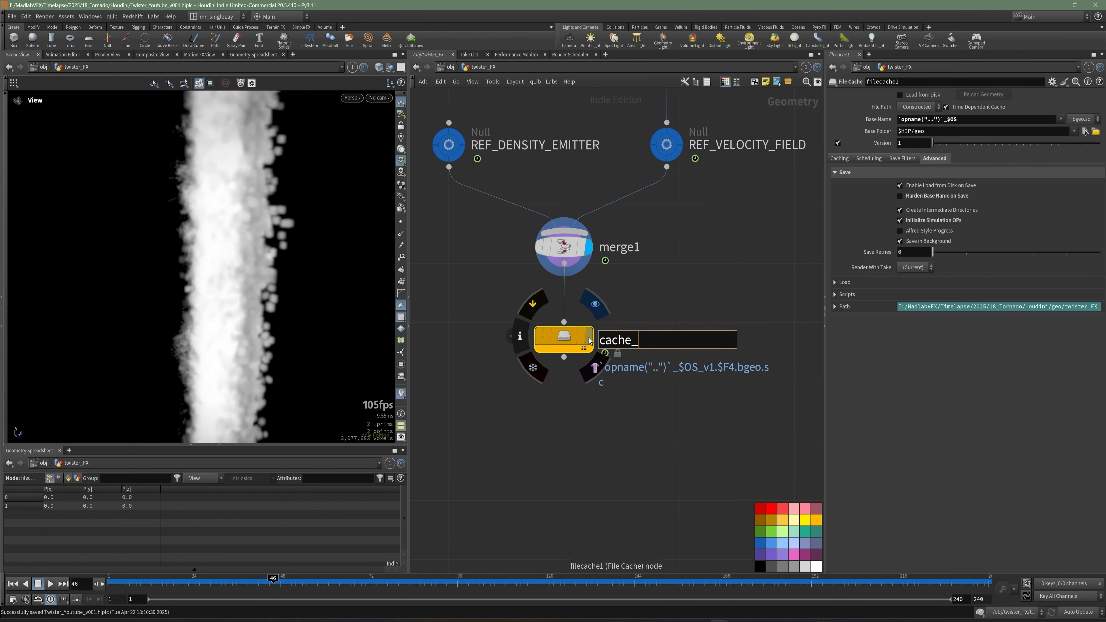
pyautogui.write('_twister_smoke')
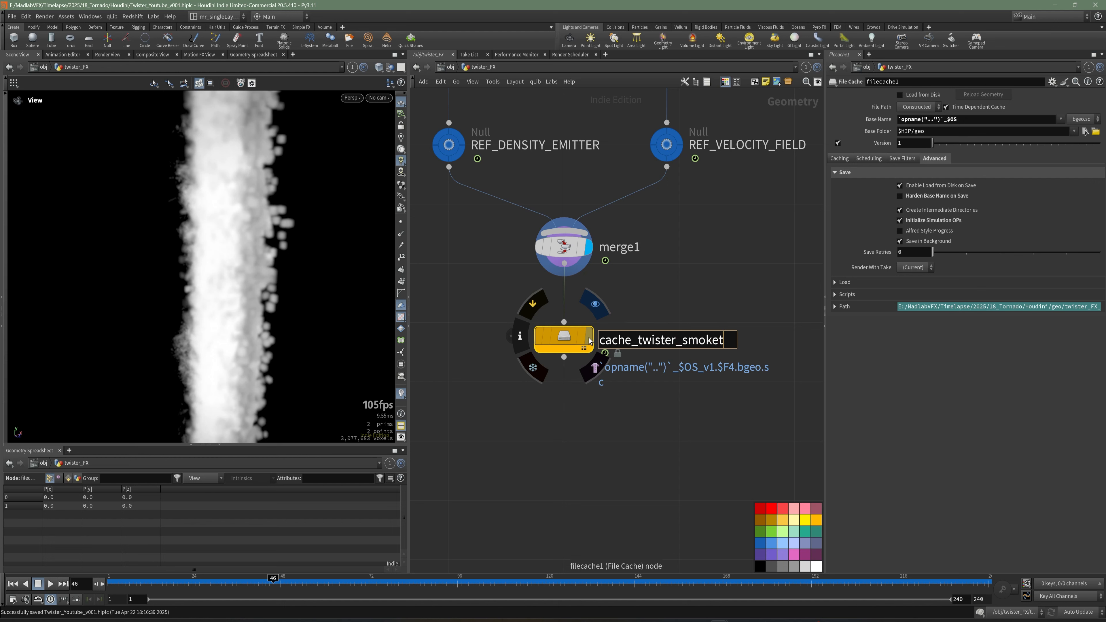
pyautogui.write('_emitter')
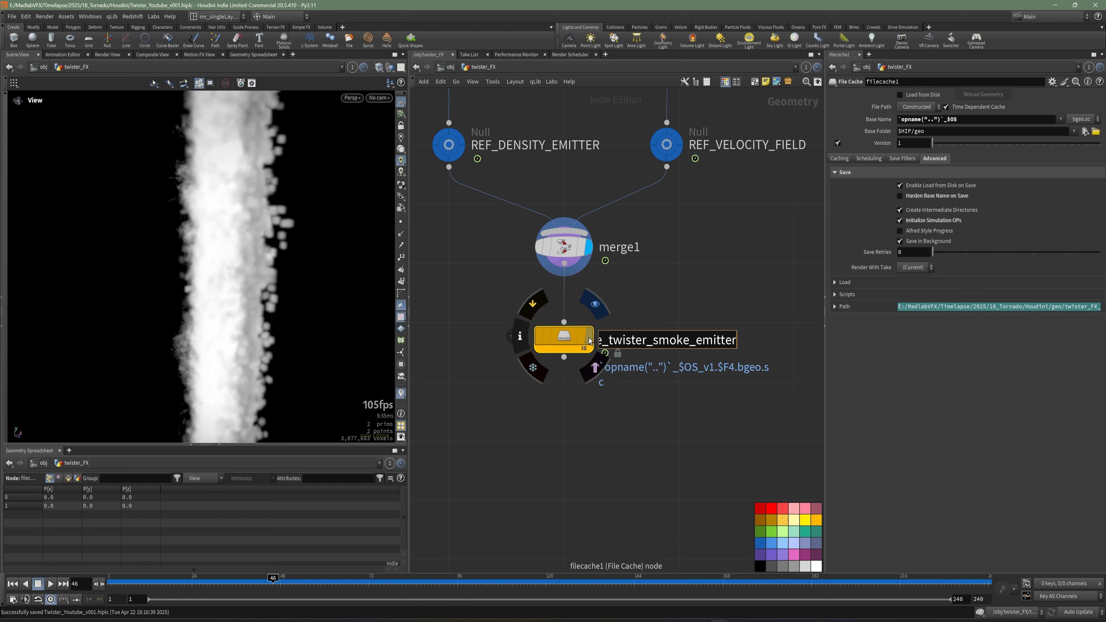
pyautogui.press('BackSpace')
pyautogui.press('BackSpace')
pyautogui.press('BackSpace')
pyautogui.press('BackSpace')
pyautogui.press('BackSpace')
pyautogui.write('mitter')
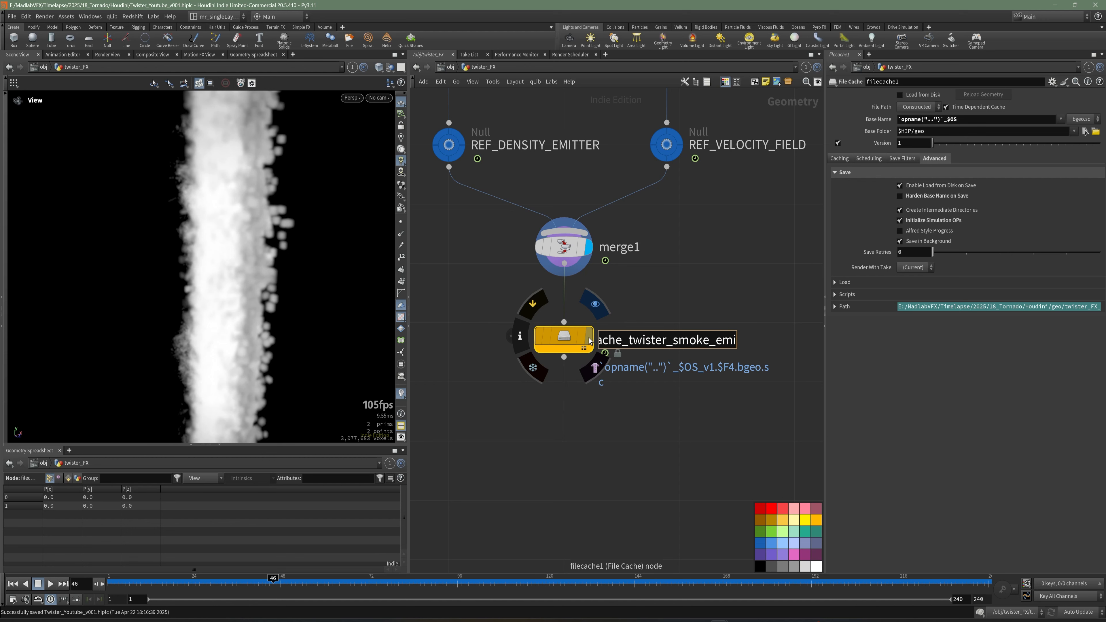
pyautogui.press('Return')
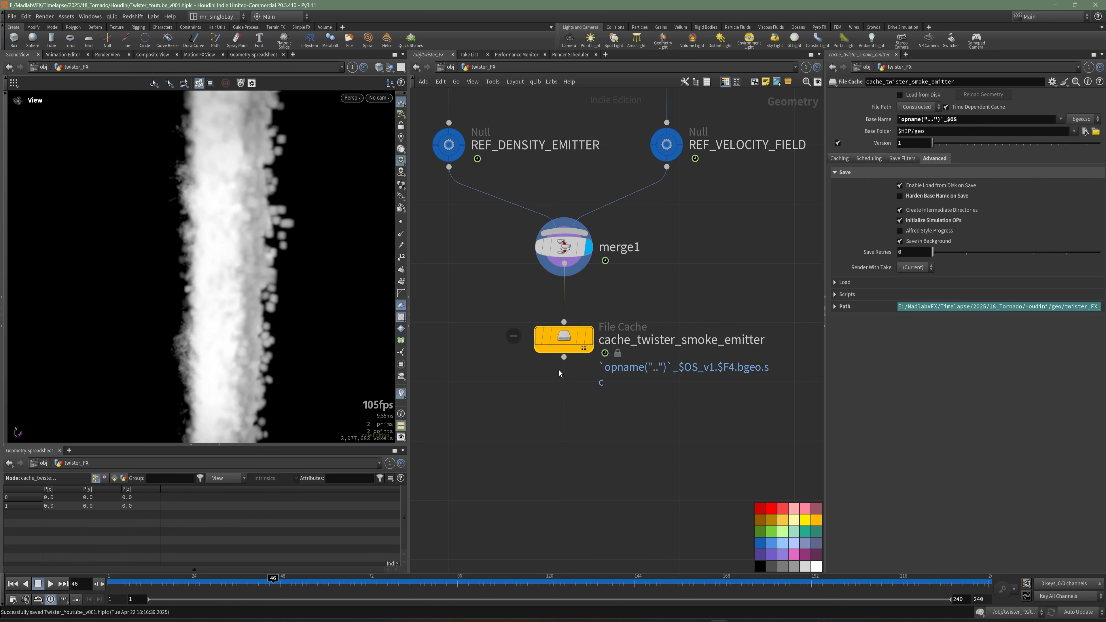
# Add a Null node below the cache_twister_smoke_emitter File Cache.
pyautogui.moveTo(261, 244); pyautogui.dragTo(229, 274)
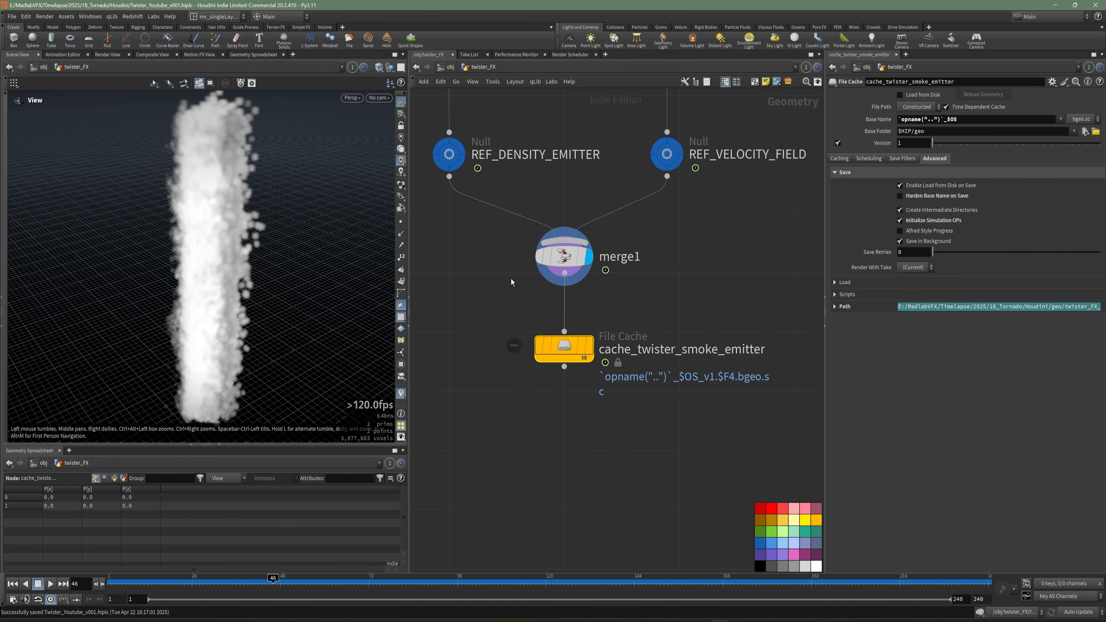
pyautogui.moveTo(564, 439); pyautogui.dragTo(577, 368, button='middle')
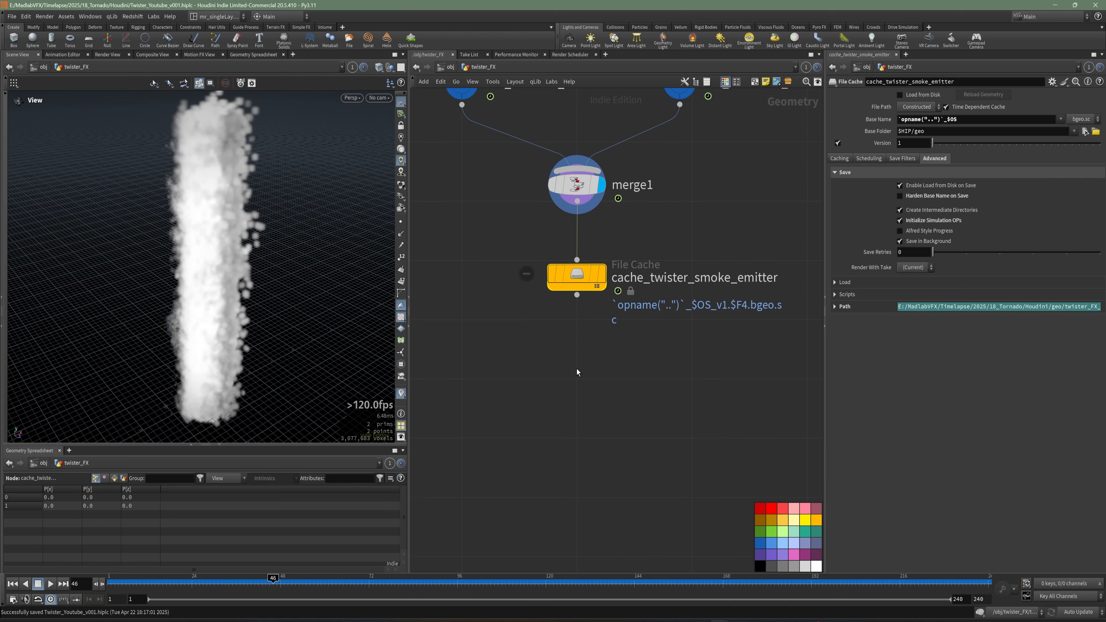
pyautogui.press('Tab')
pyautogui.write('null')
pyautogui.click(685, 171)
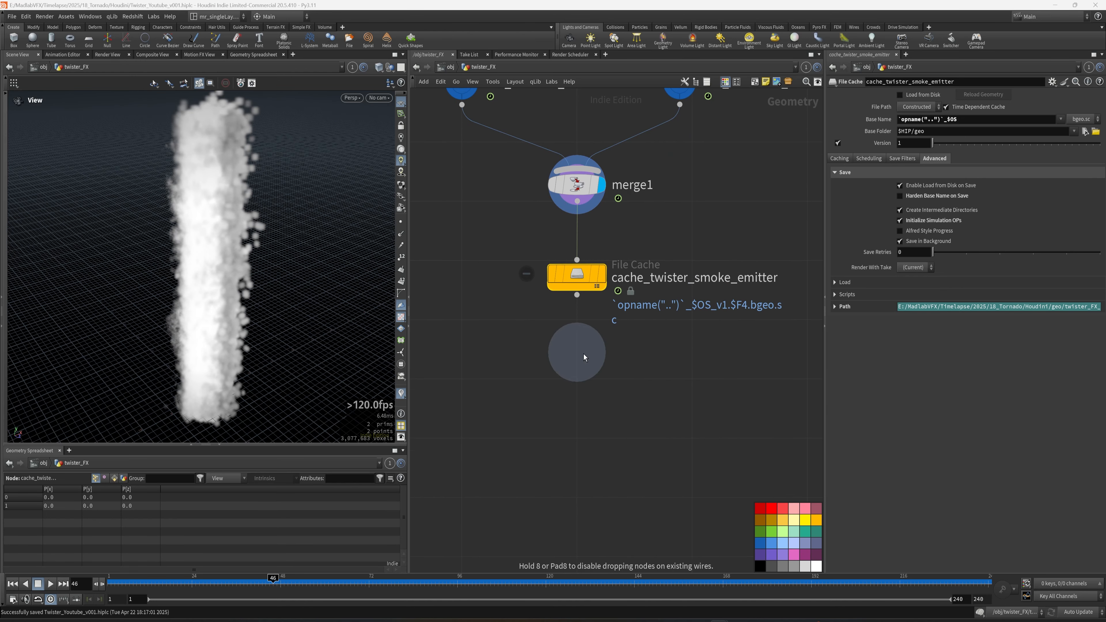
pyautogui.click(581, 356)
# Rename the new Null node REF_EMITTER.
pyautogui.press('F2')
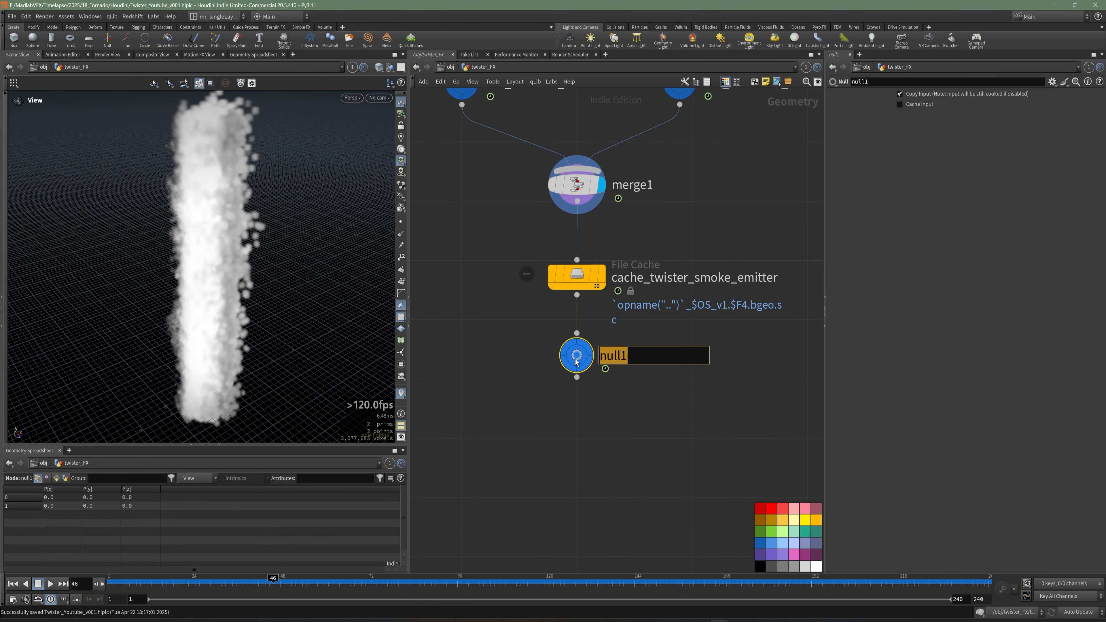
pyautogui.write('REF_EM')
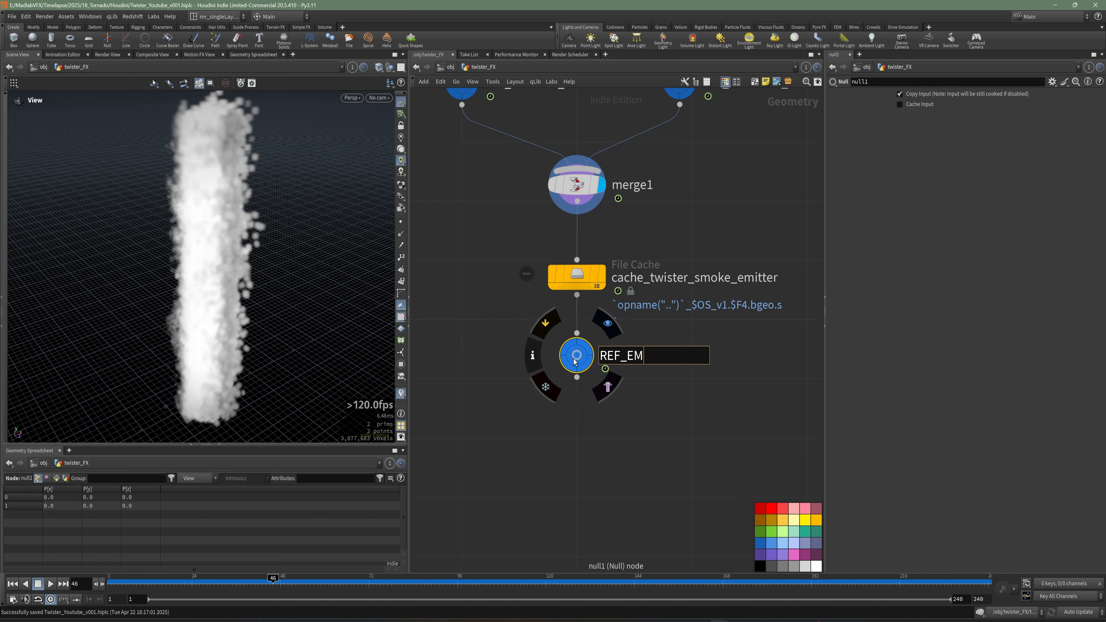
pyautogui.write('ITTER')
pyautogui.press('Return')
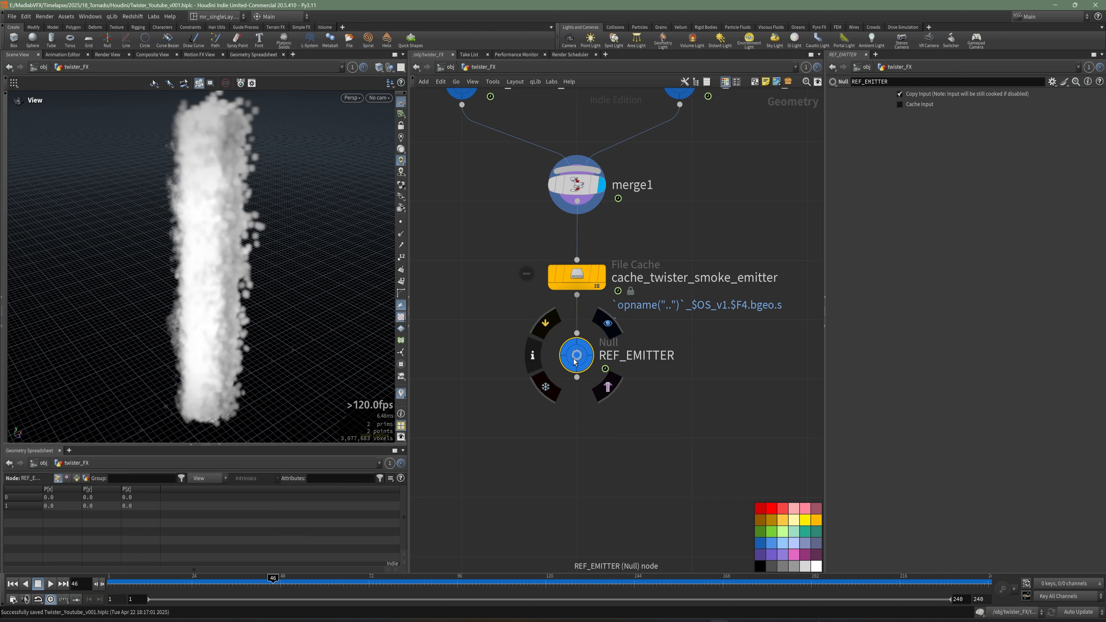
pyautogui.moveTo(581, 358); pyautogui.dragTo(581, 366)
# Save the scene and write the cache_twister_smoke_emitter File Cache to disk.
pyautogui.click(676, 280)
pyautogui.hotkey('ctrl', 's')
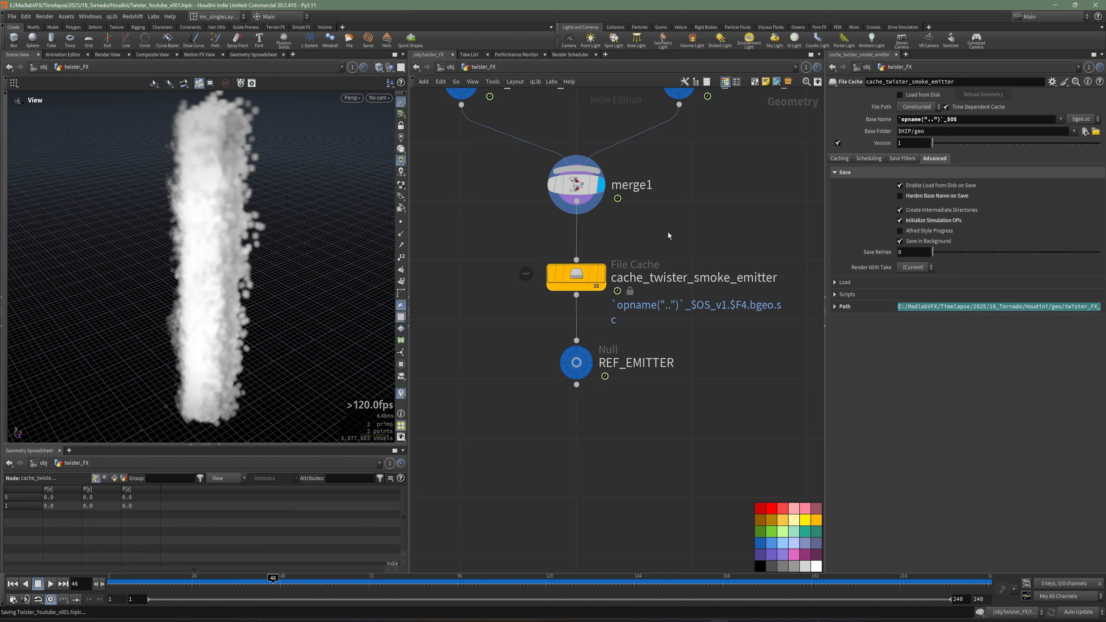
pyautogui.moveTo(680, 236); pyautogui.dragTo(668, 249, button='middle')
pyautogui.click(840, 158)
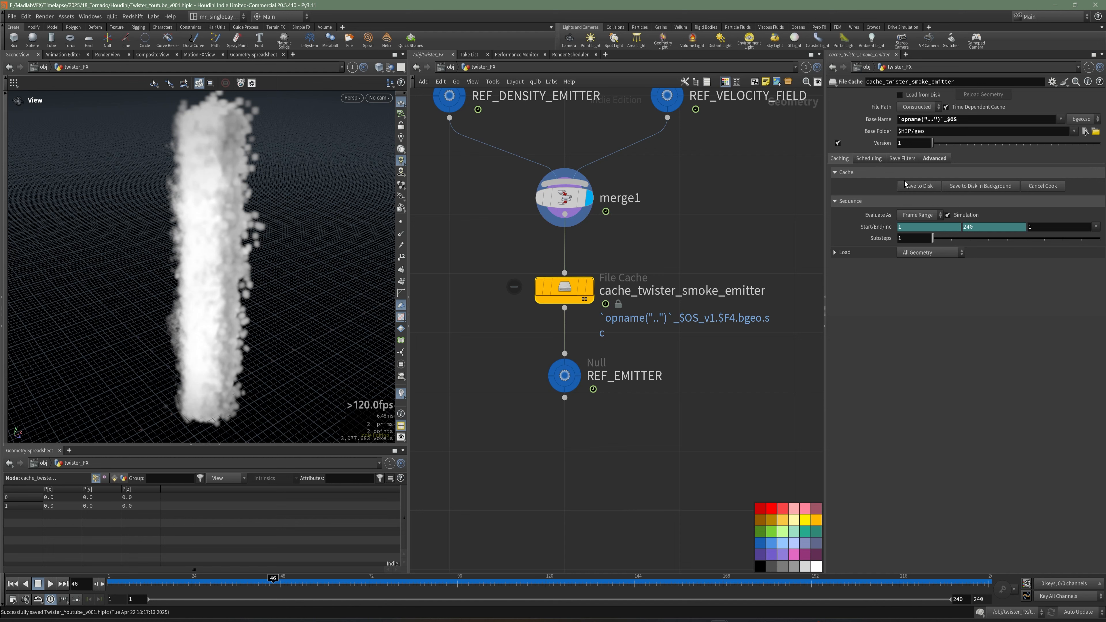
pyautogui.click(919, 187)
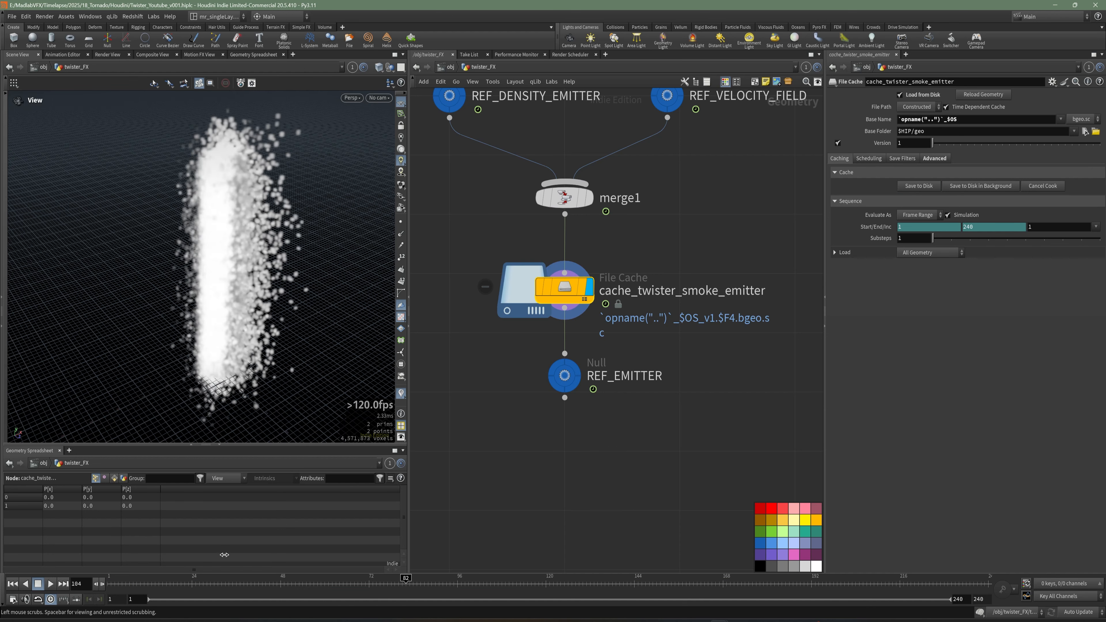
# Add a Pyro Solver node below REF_EMITTER.
pyautogui.moveTo(639, 445); pyautogui.dragTo(635, 363, button='middle')
pyautogui.scroll(-3, 597, 404)
pyautogui.press('Tab')
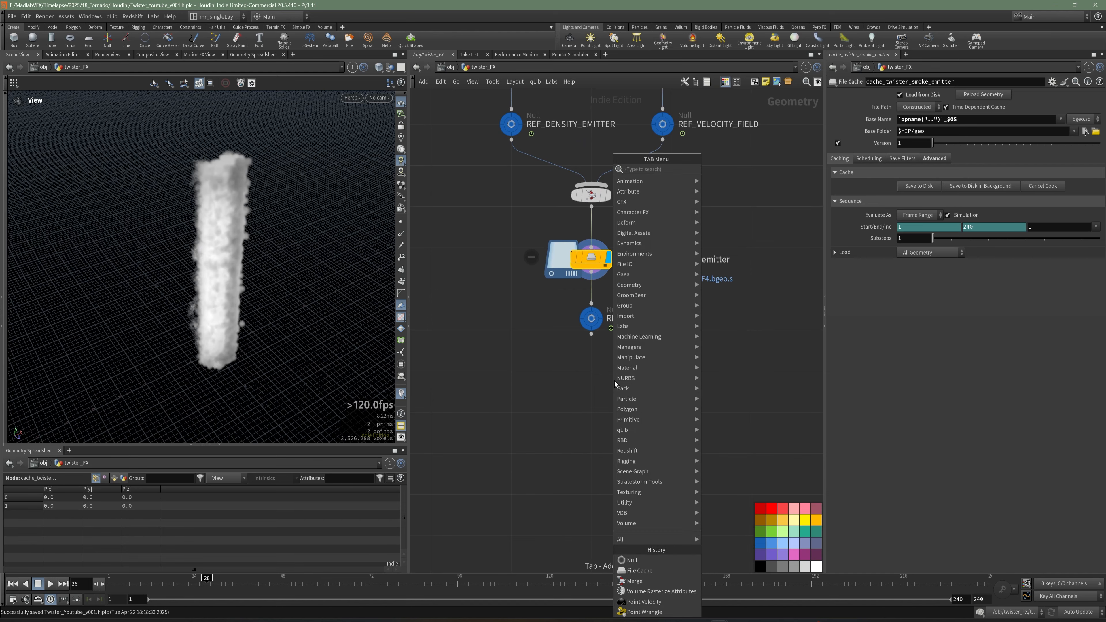
pyautogui.write('py')
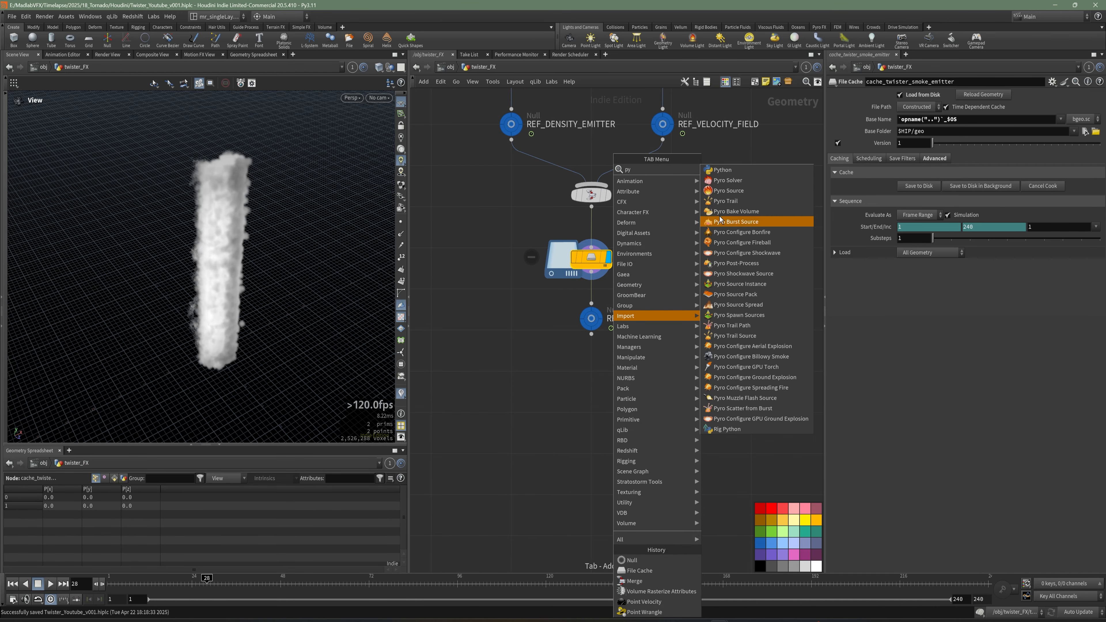
pyautogui.click(727, 180)
pyautogui.click(588, 400)
pyautogui.scroll(3, 635, 390)
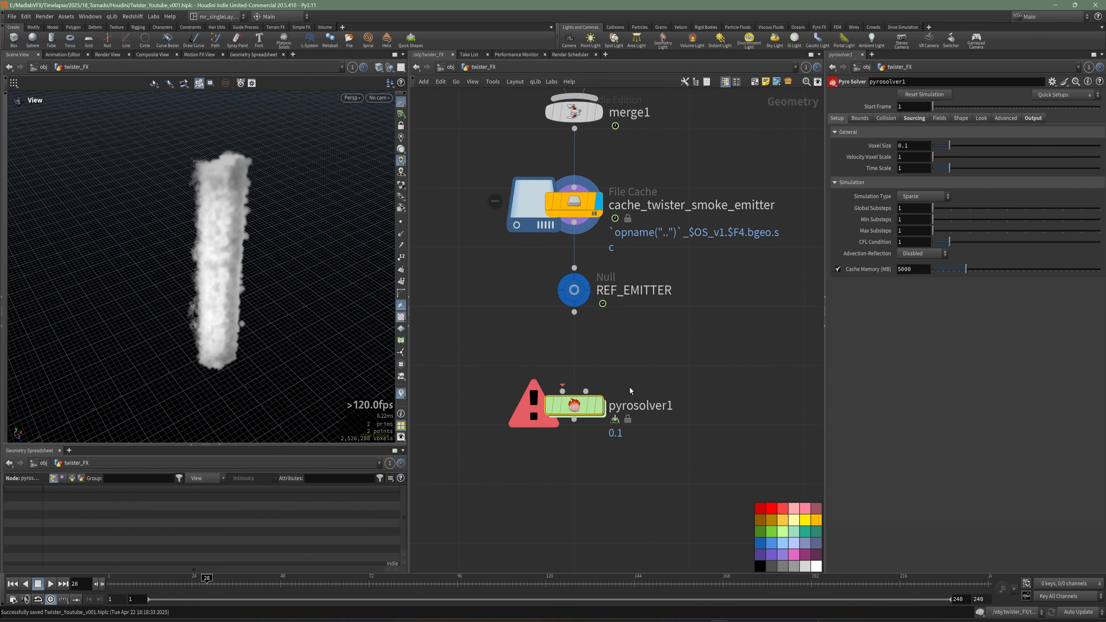
pyautogui.moveTo(631, 388); pyautogui.dragTo(631, 355, button='middle')
# Rename the Pyro Solver node pyrosolver_twister.
pyautogui.click(659, 375)
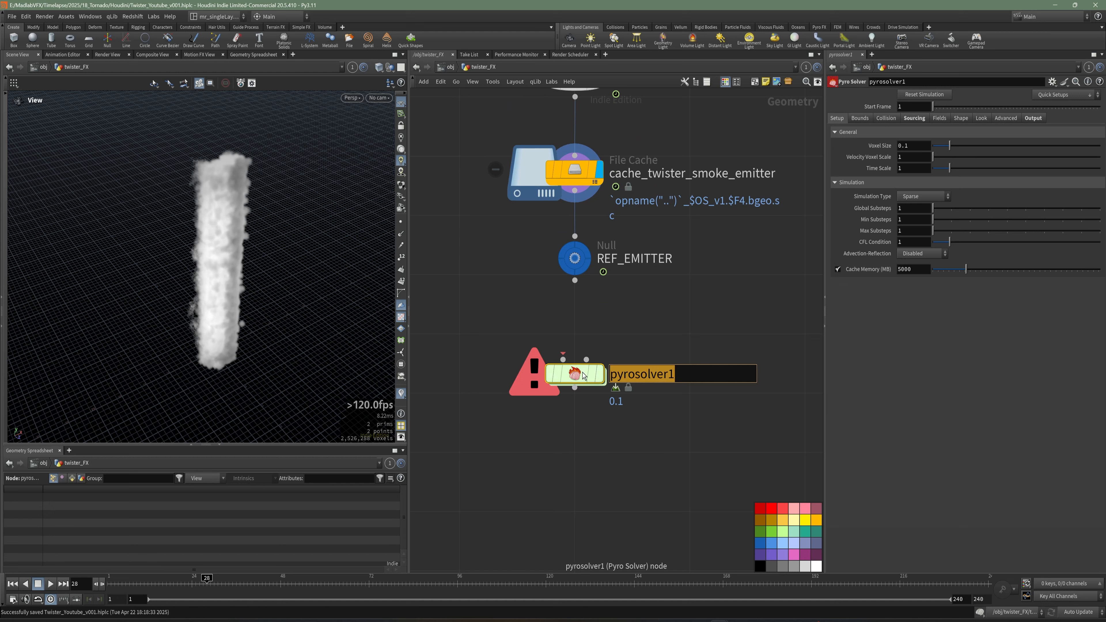
pyautogui.press('Left')
pyautogui.press('Right')
pyautogui.press('Right')
pyautogui.hotkey('shift', 'End')
pyautogui.press('Right')
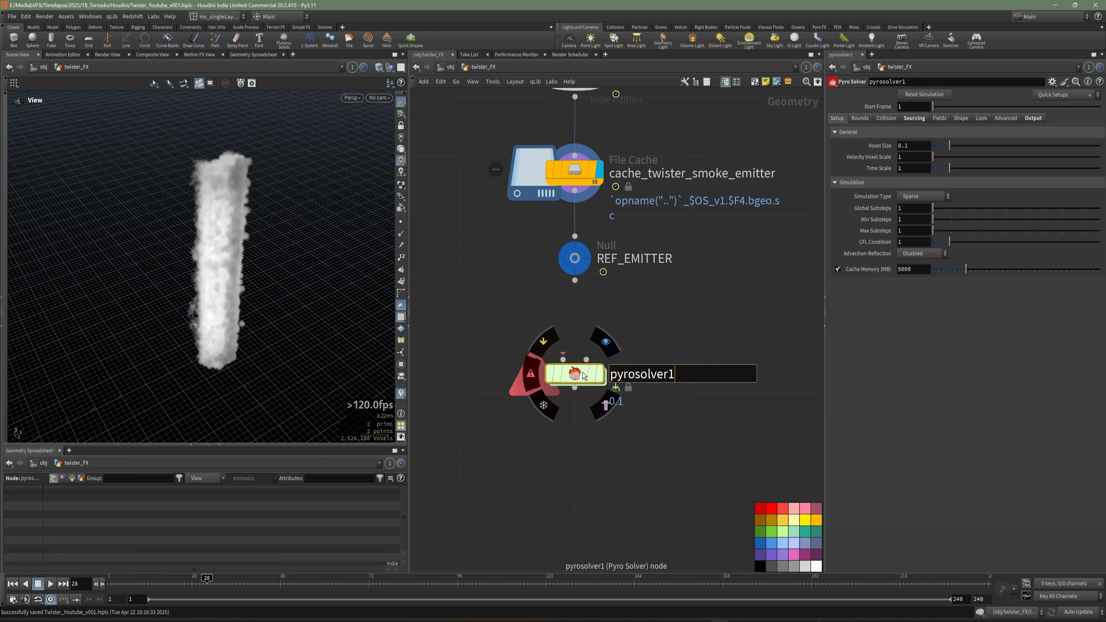
pyautogui.write('_twister')
pyautogui.press('Return')
# At frame 1 with simulation disabled, connect REF_EMITTER into pyrosolver_twister's first input and save the scene.
pyautogui.click(13, 586)
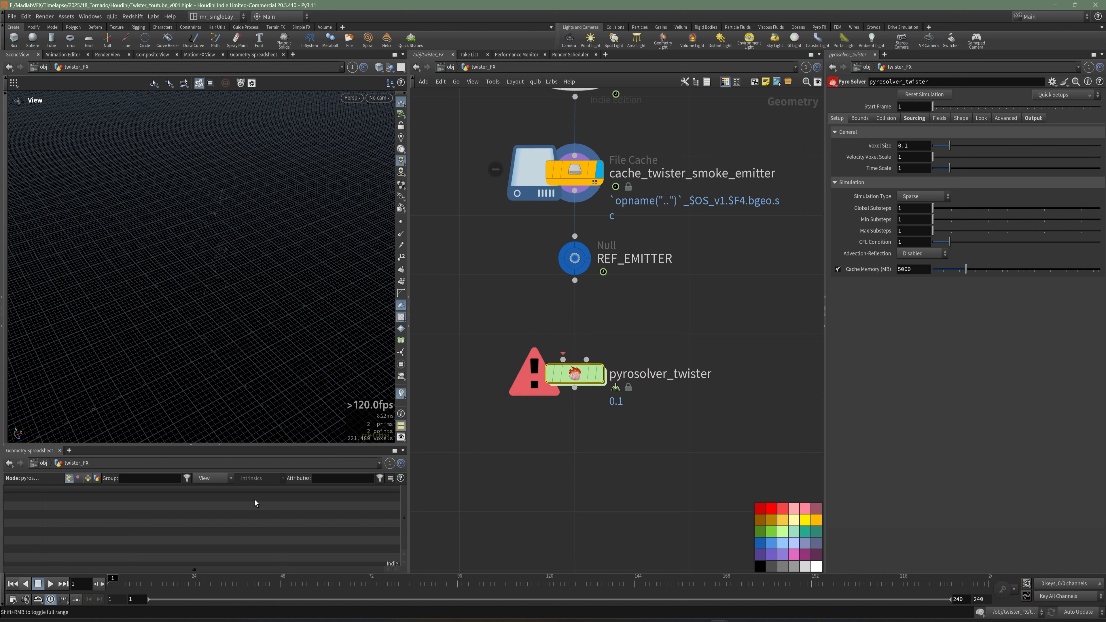
pyautogui.click(982, 614)
pyautogui.moveTo(575, 280); pyautogui.dragTo(563, 360)
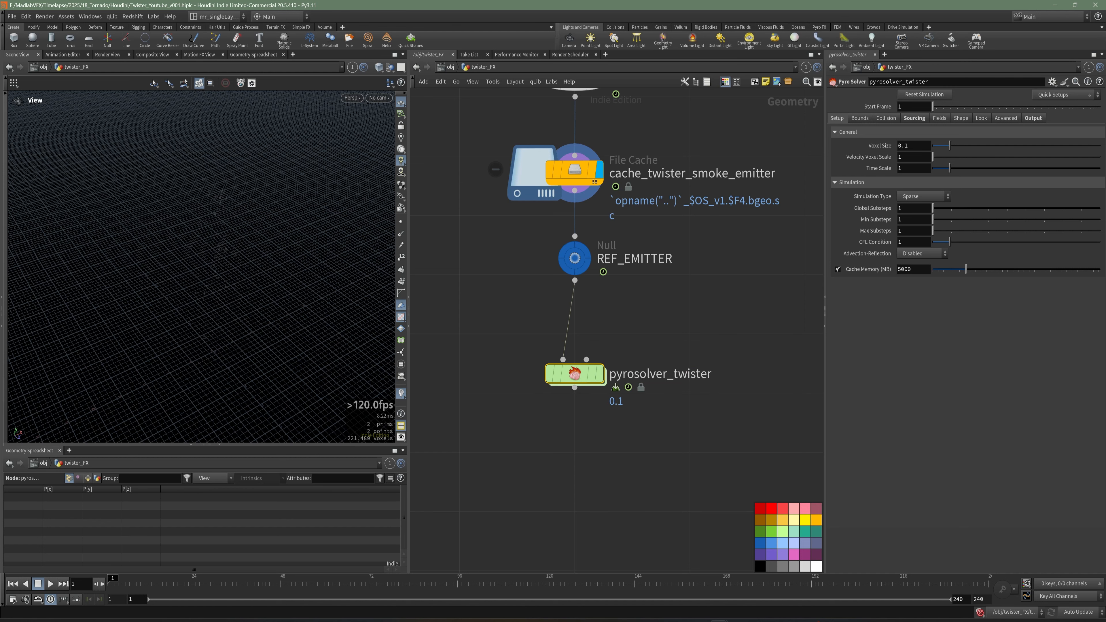
pyautogui.moveTo(677, 473); pyautogui.dragTo(654, 407, button='middle')
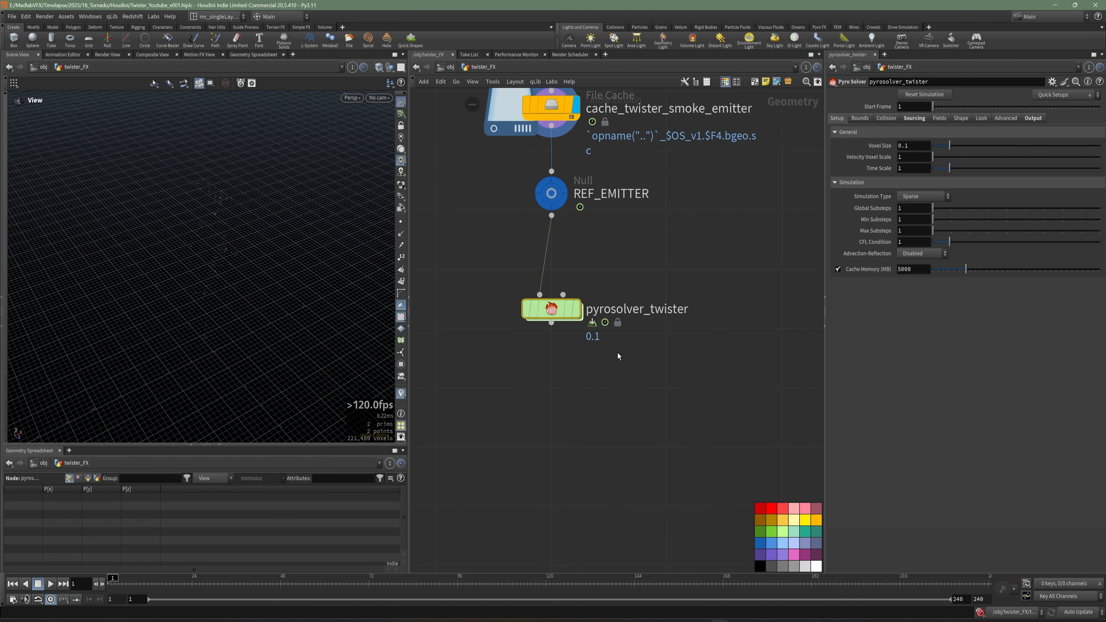
pyautogui.moveTo(245, 269); pyautogui.dragTo(264, 262)
pyautogui.moveTo(570, 363); pyautogui.dragTo(551, 332, button='middle')
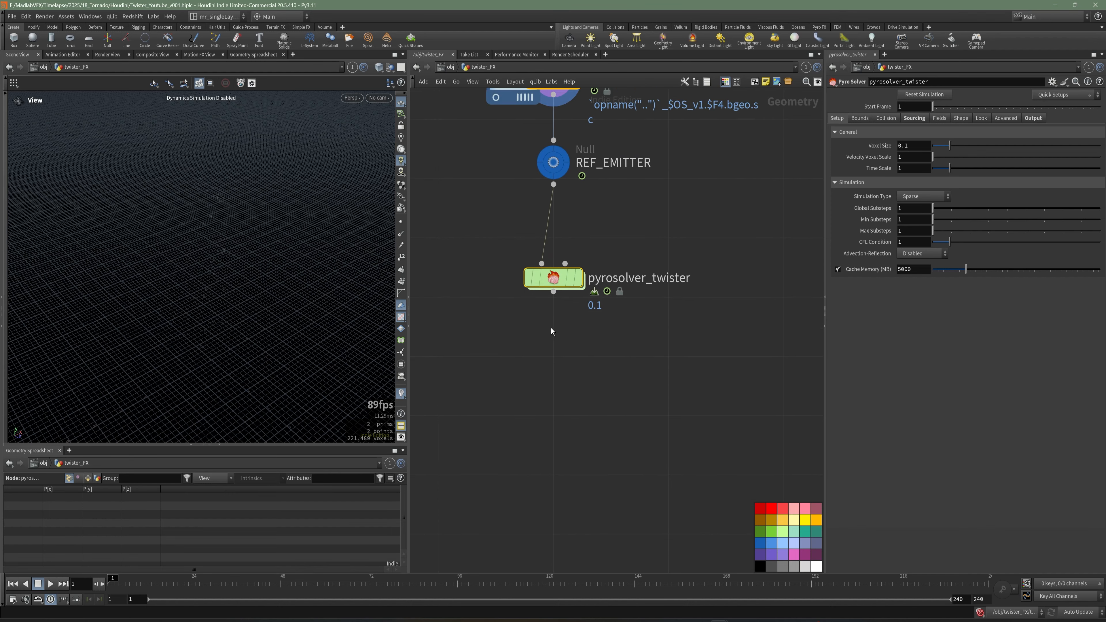
pyautogui.moveTo(536, 257); pyautogui.dragTo(541, 236, button='middle')
pyautogui.hotkey('ctrl', 's')
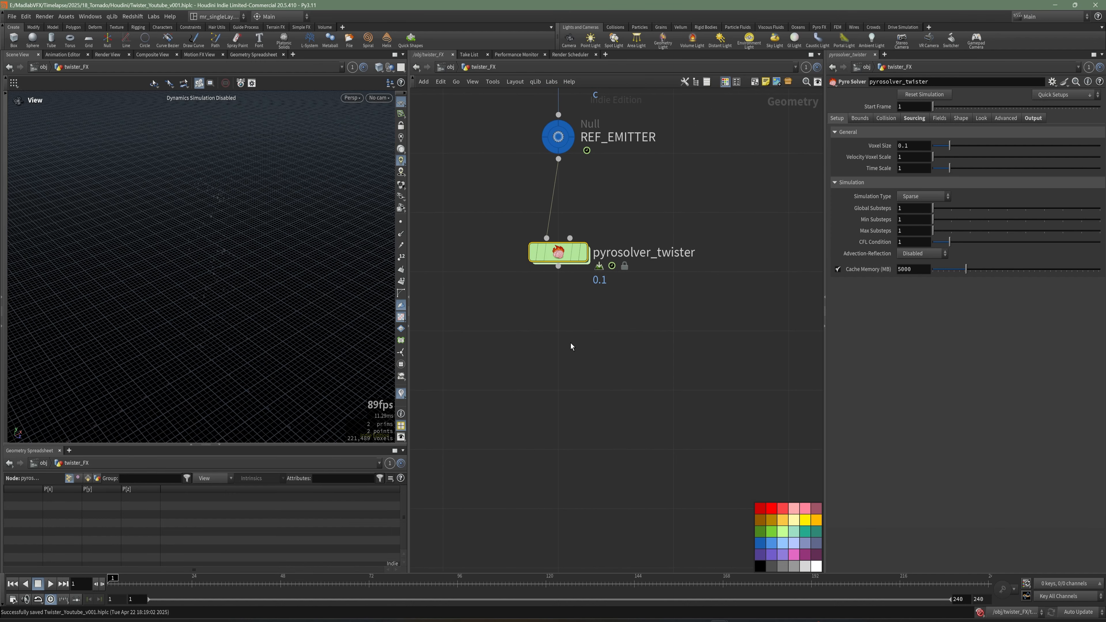
# Add a File Cache node below pyrosolver_twister.
pyautogui.press('Tab')
pyautogui.write('file')
pyautogui.click(684, 182)
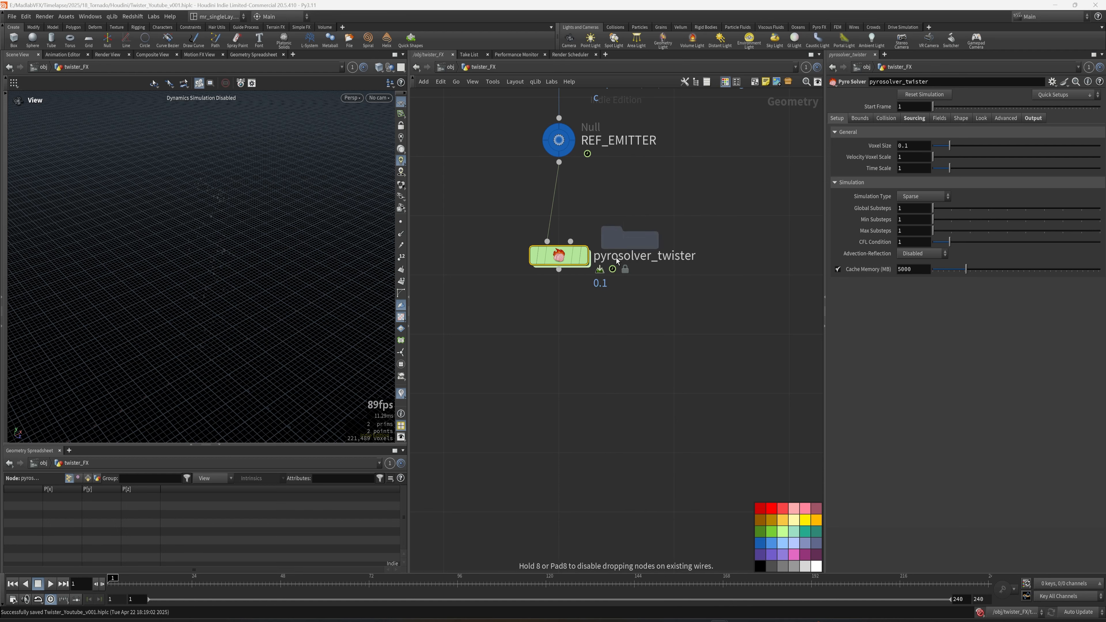
pyautogui.click(565, 347)
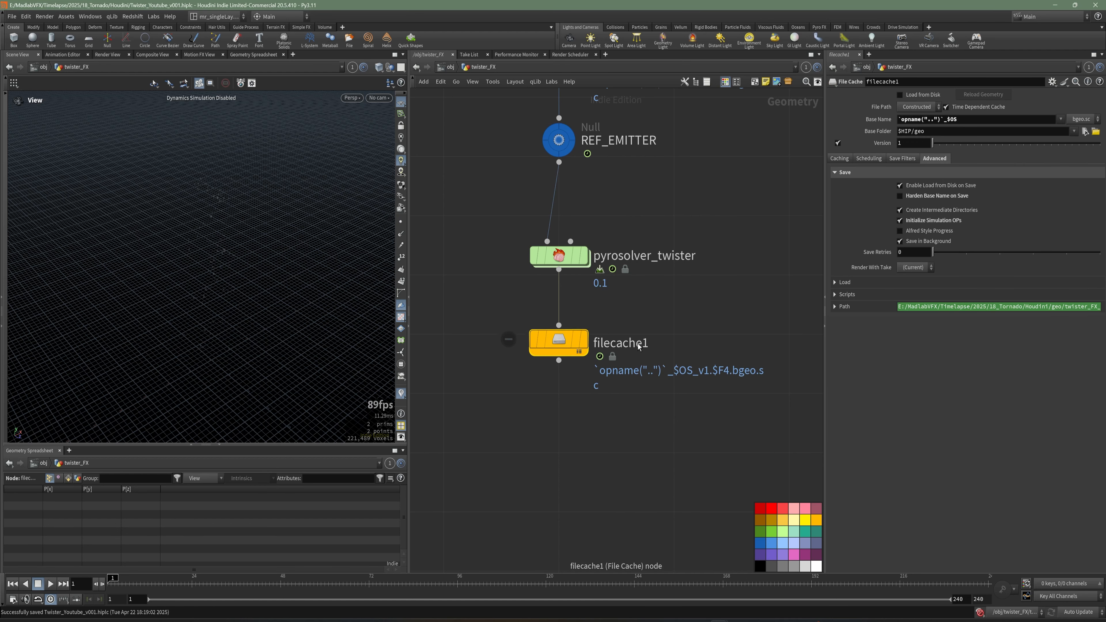
# Rename the new File Cache node cache_twister_smoke.
pyautogui.doubleClick(648, 343)
pyautogui.doubleClick(651, 345)
pyautogui.write('cache_t')
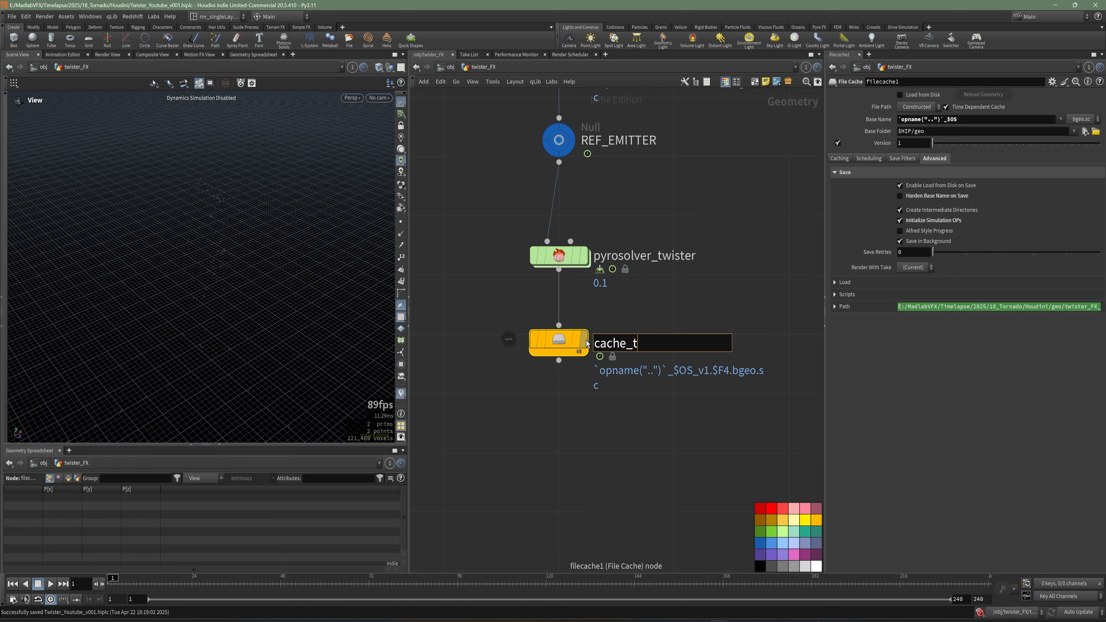
pyautogui.write('wister_smoke')
pyautogui.press('Return')
# Add a Pyro Bake Volume node and connect cache_twister_smoke into it.
pyautogui.scroll(-1, 631, 371)
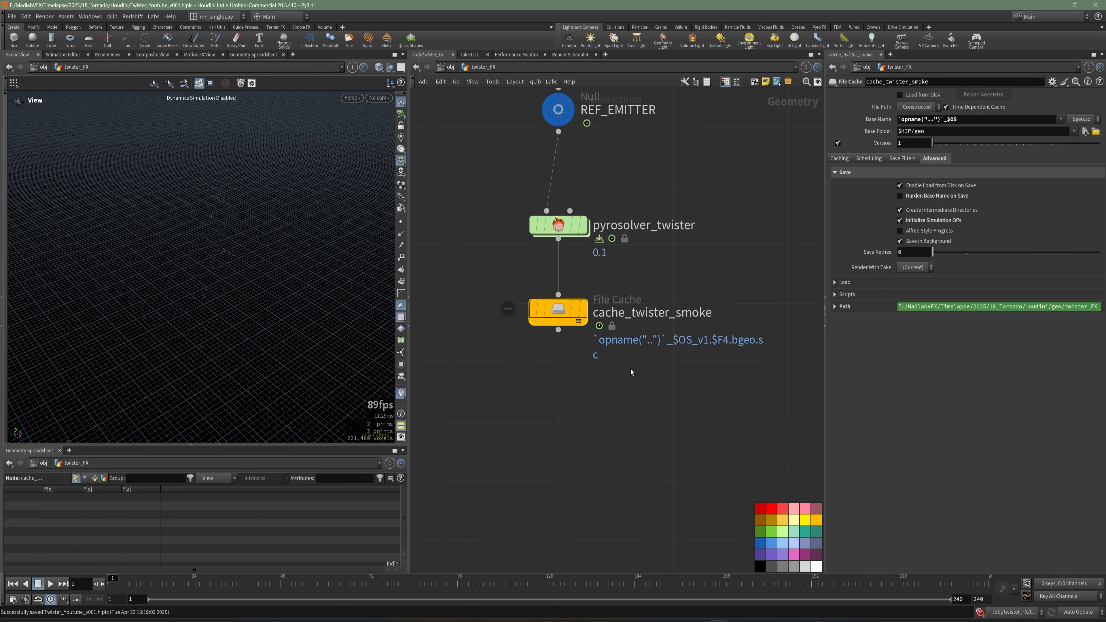
pyautogui.press('Tab')
pyautogui.write('bake')
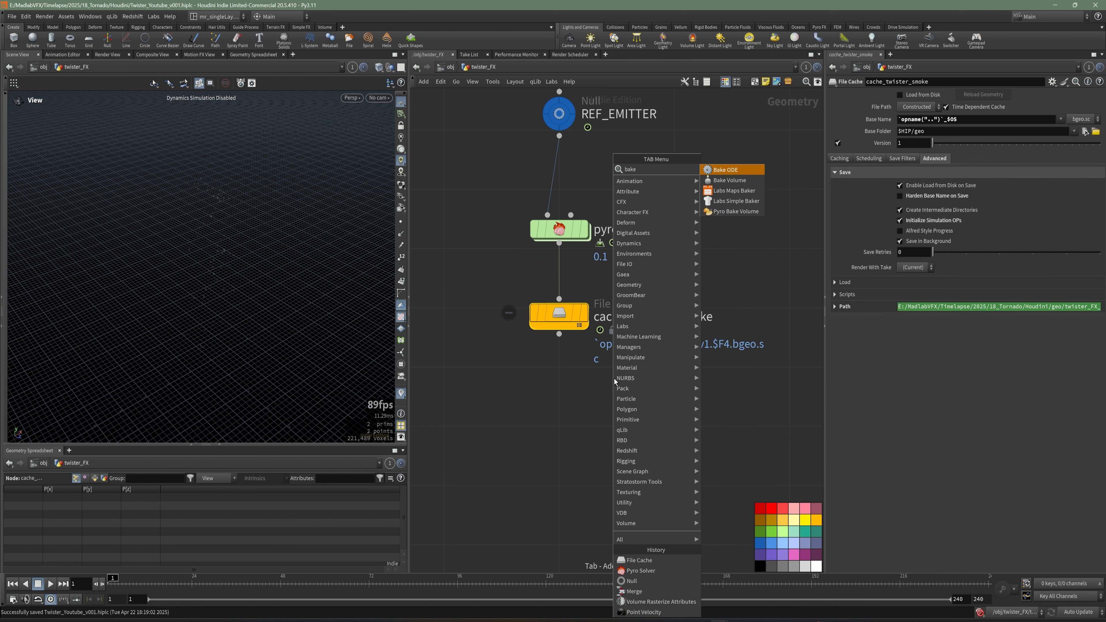
pyautogui.click(718, 213)
pyautogui.click(559, 410)
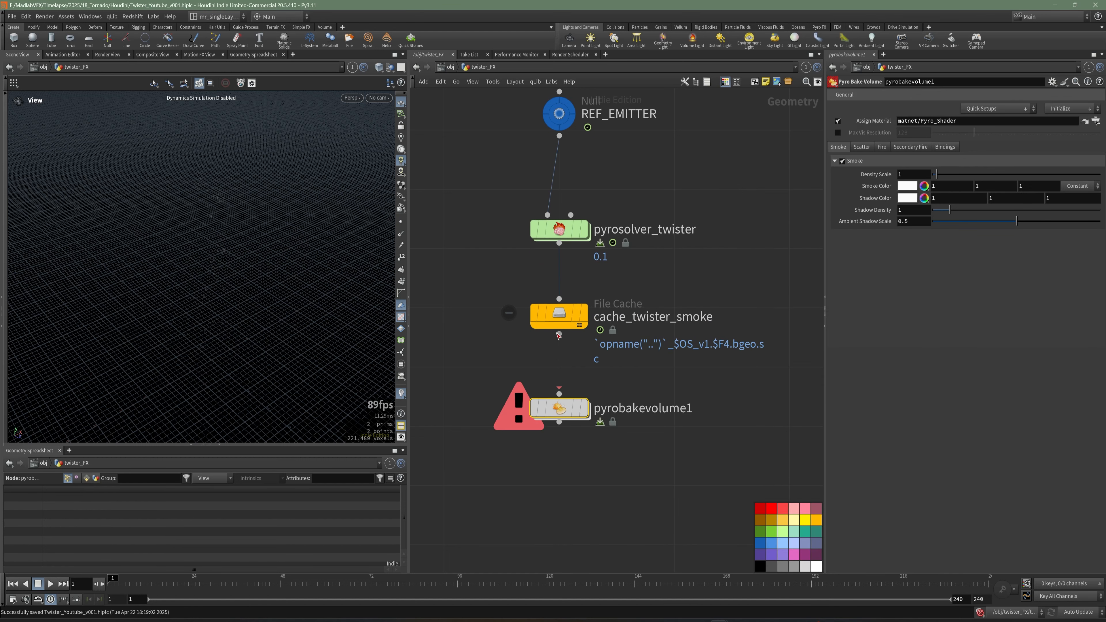
pyautogui.moveTo(558, 335); pyautogui.dragTo(559, 388)
pyautogui.click(584, 388)
pyautogui.moveTo(634, 448); pyautogui.dragTo(604, 408, button='middle')
# Add a Null node below the Pyro Bake Volume node.
pyautogui.press('Tab')
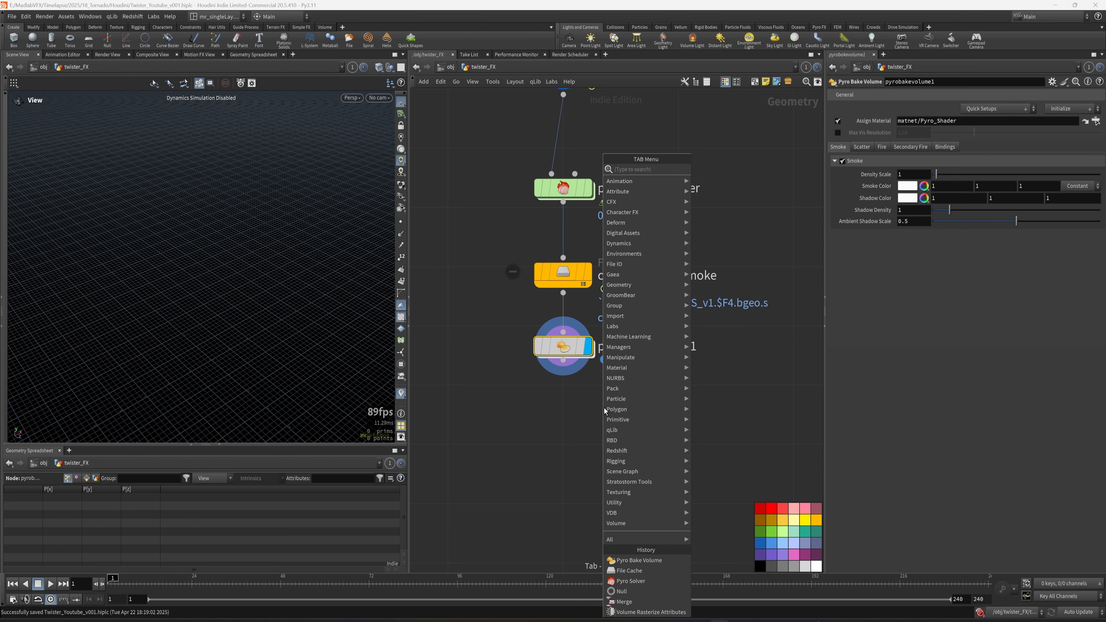
pyautogui.press('Escape')
pyautogui.press('Tab')
pyautogui.write('nu')
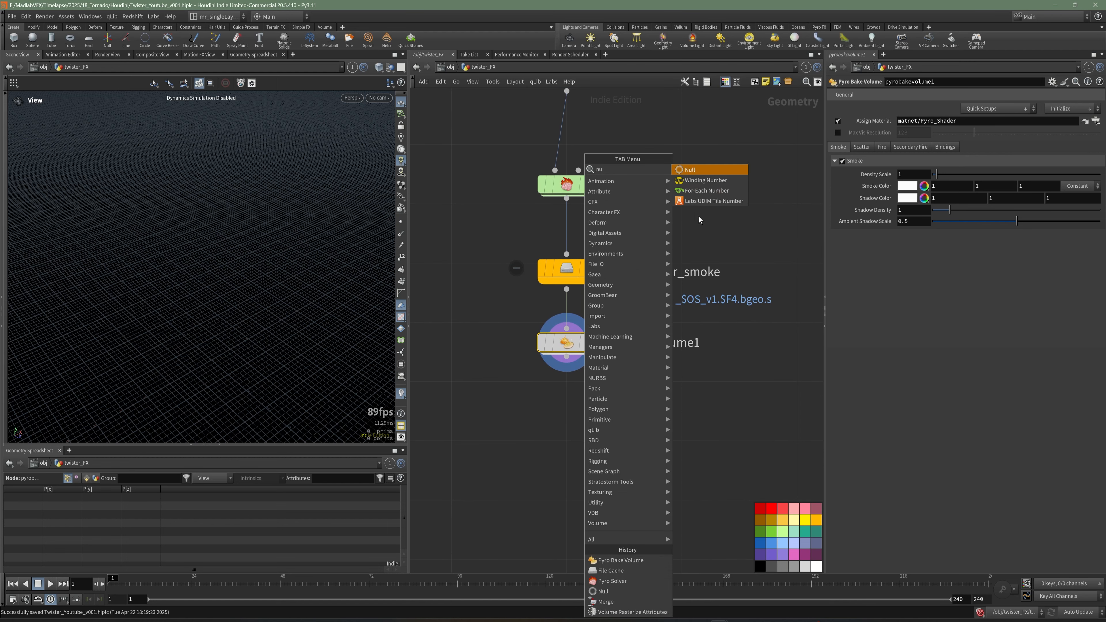
pyautogui.press('Return')
pyautogui.click(566, 439)
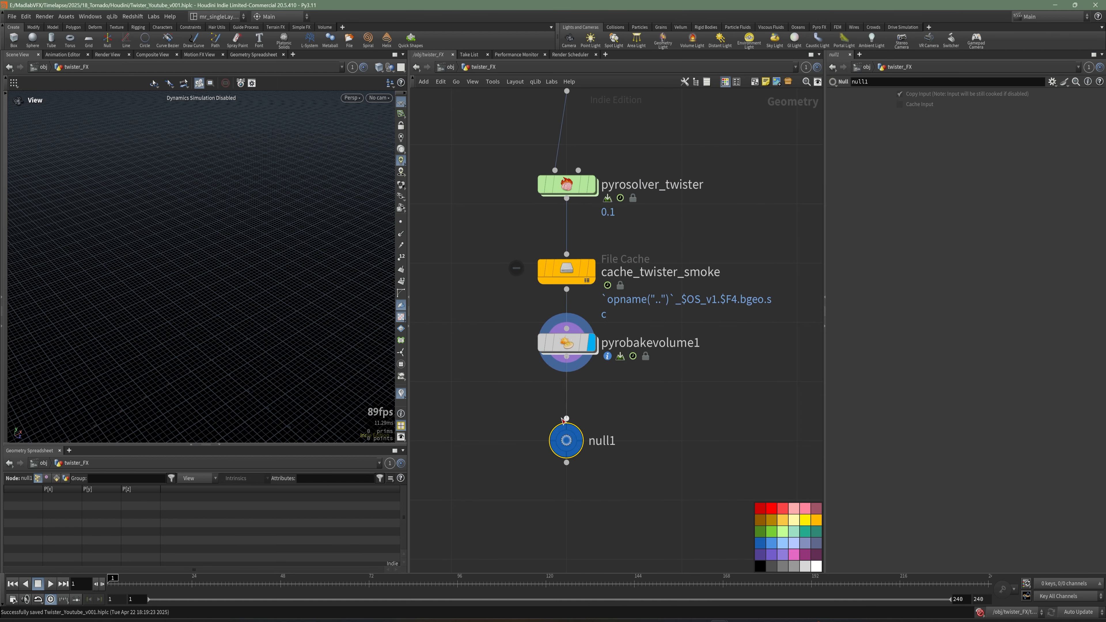
# Rename the new Null node OUT_TWISTER.
pyautogui.press('F2')
pyautogui.write('OUT')
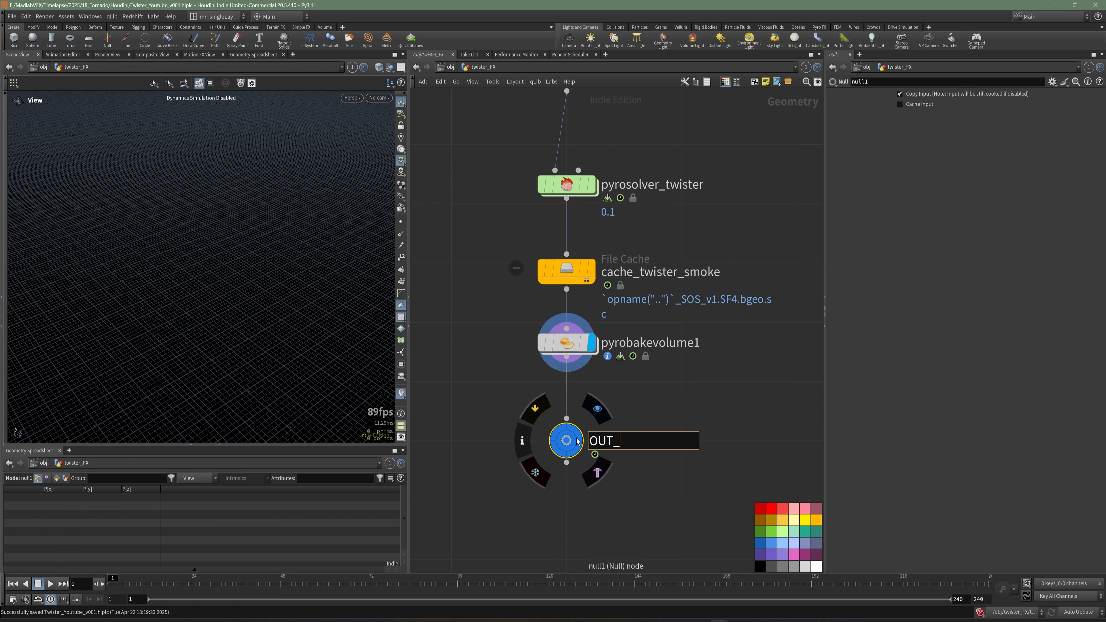
pyautogui.write('_TWISTER')
pyautogui.press('BackSpace')
pyautogui.press('BackSpace')
pyautogui.press('BackSpace')
pyautogui.press('BackSpace')
pyautogui.press('BackSpace')
pyautogui.write('TER')
pyautogui.press('Return')
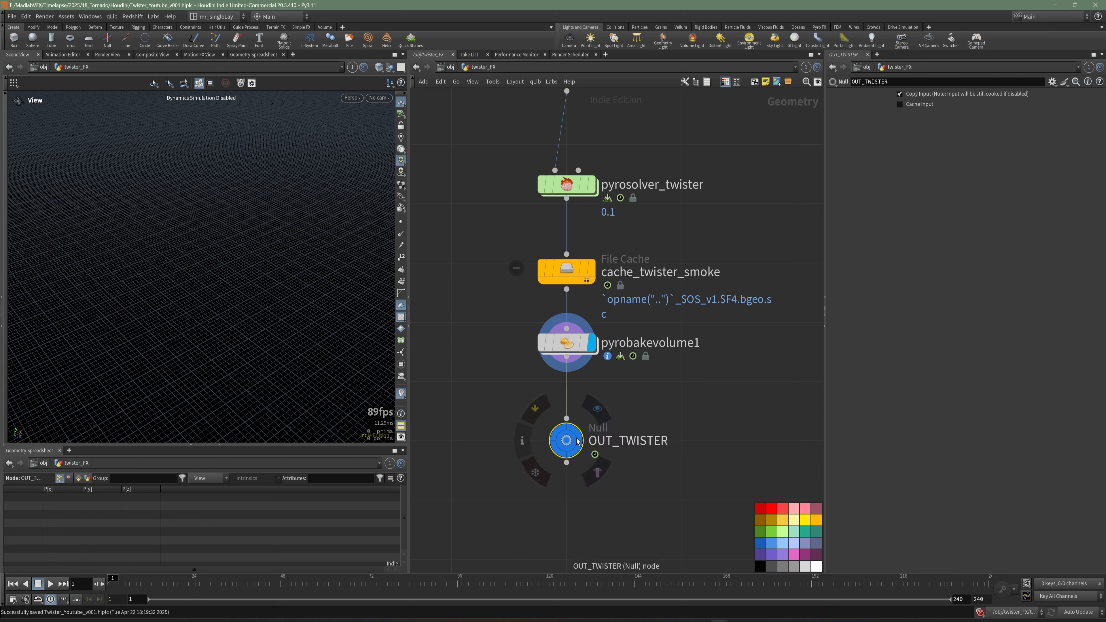
# Colour the OUT_TWISTER node black and save the scene.
pyautogui.click(761, 567)
pyautogui.scroll(-1, 708, 313)
pyautogui.moveTo(708, 312); pyautogui.dragTo(701, 385, button='middle')
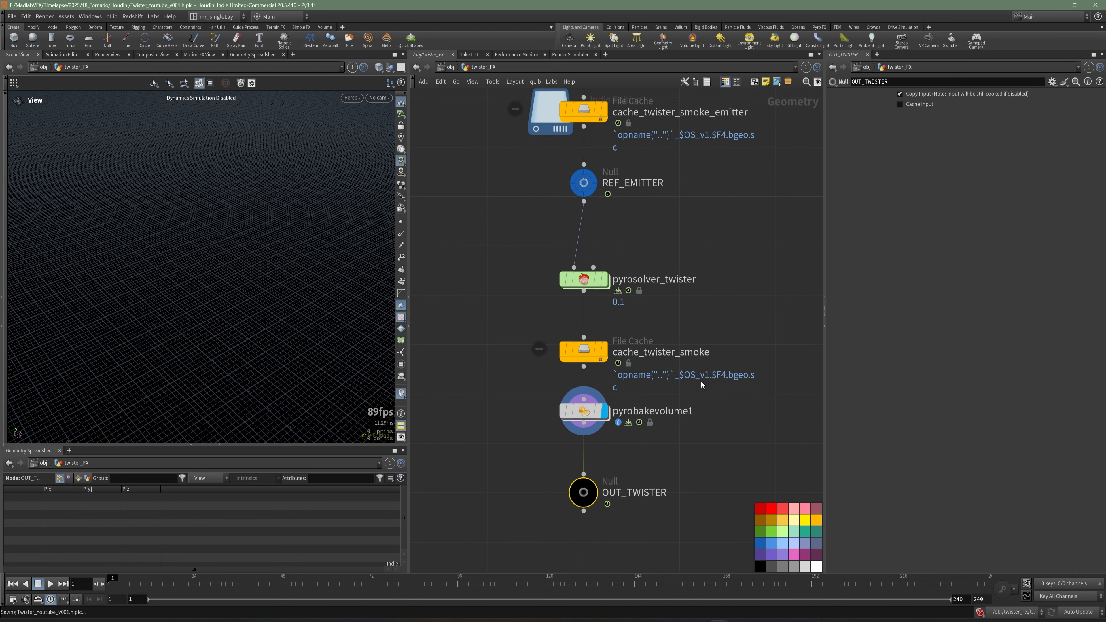
pyautogui.hotkey('ctrl', 's')
# Set pyrosolver_twister's Simulation Type to Dense and enable Use OpenCL.
pyautogui.moveTo(687, 331); pyautogui.dragTo(585, 353)
pyautogui.click(583, 278)
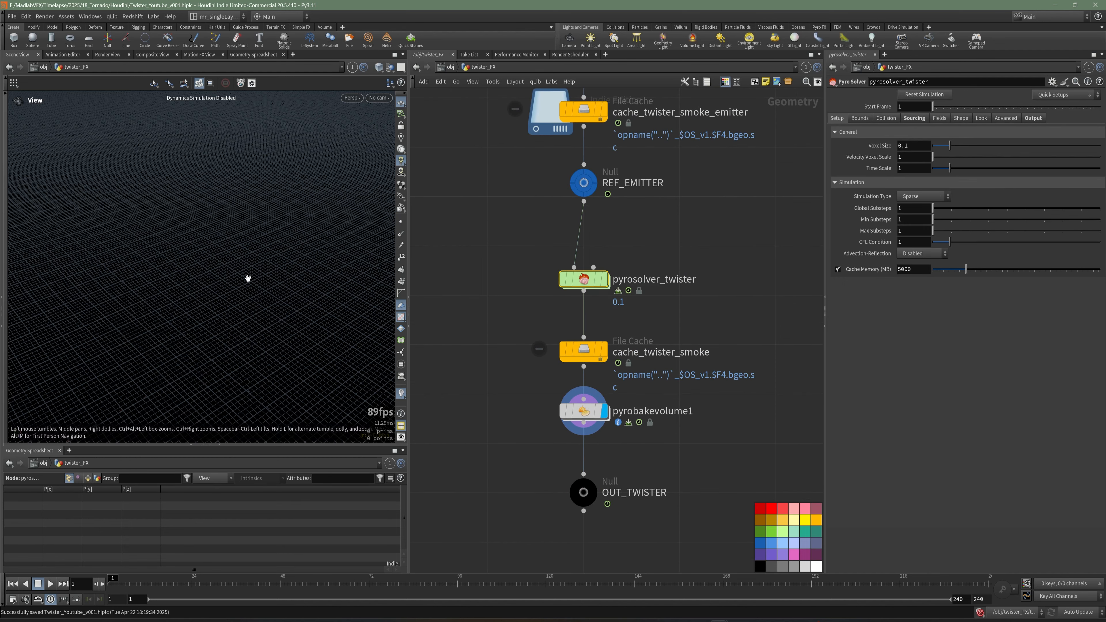
pyautogui.moveTo(252, 260); pyautogui.dragTo(285, 287)
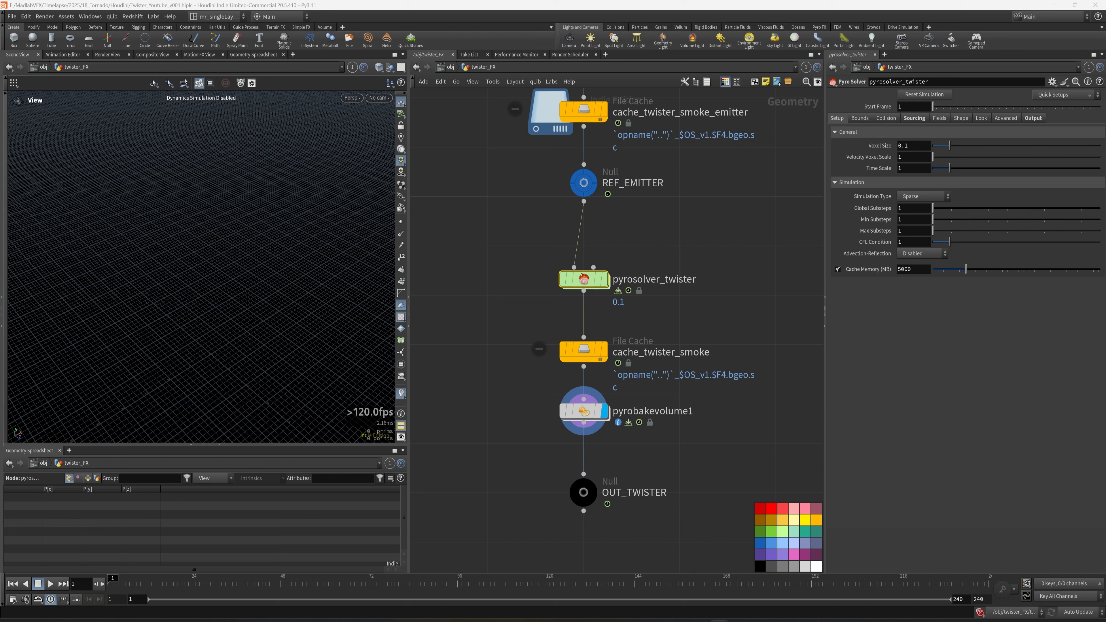
pyautogui.click(918, 196)
pyautogui.click(909, 217)
pyautogui.click(955, 196)
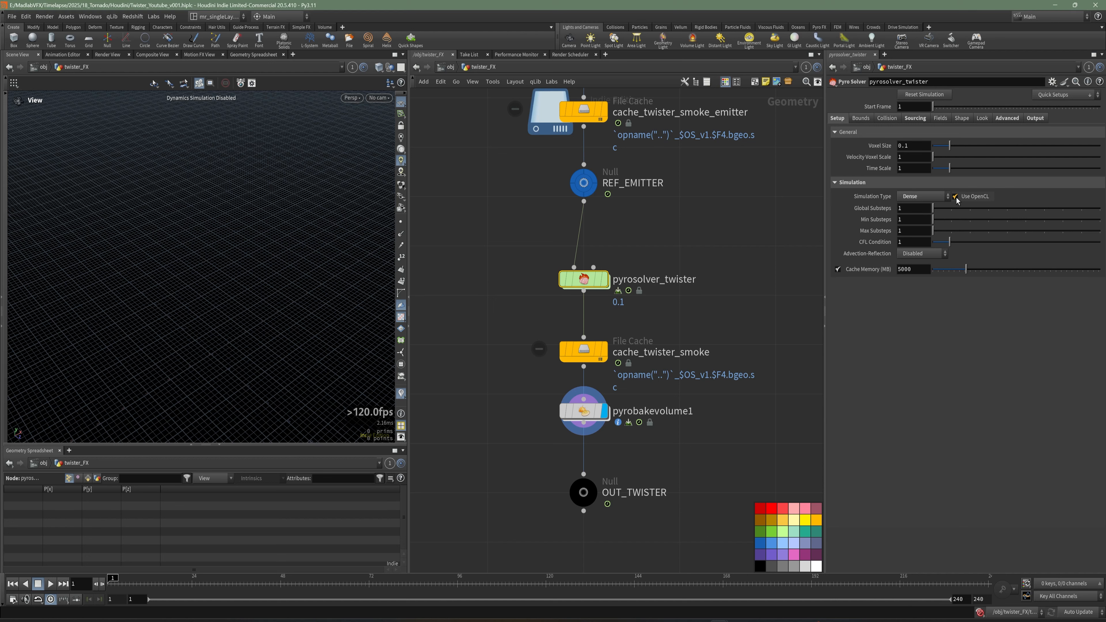
# Switch the Simulation Type to Sparse and back to Dense.
pyautogui.click(917, 197)
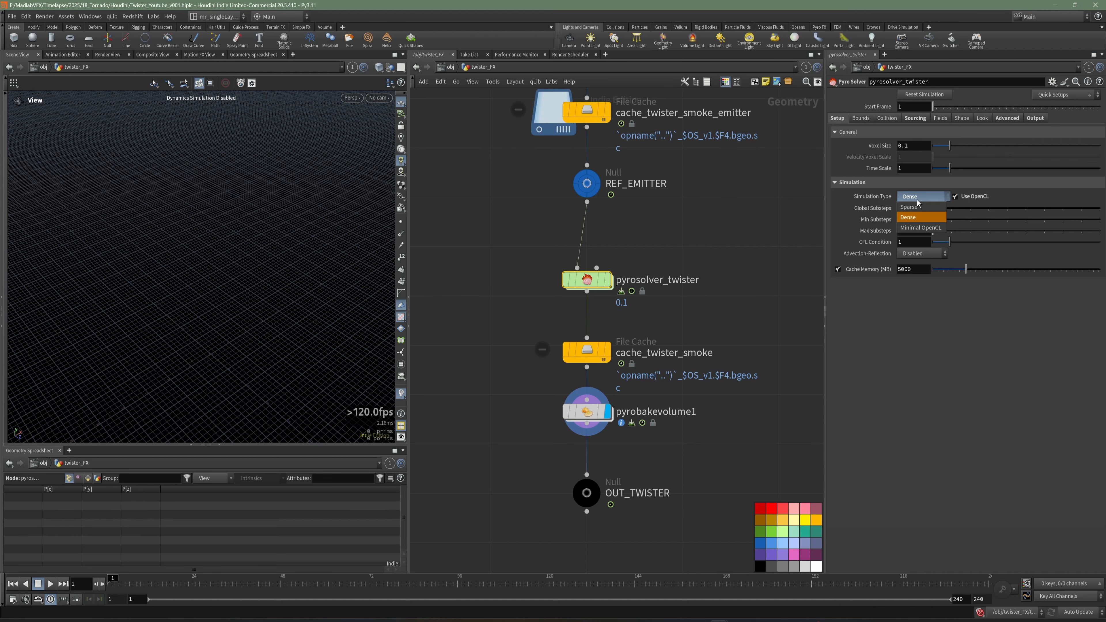
pyautogui.click(914, 207)
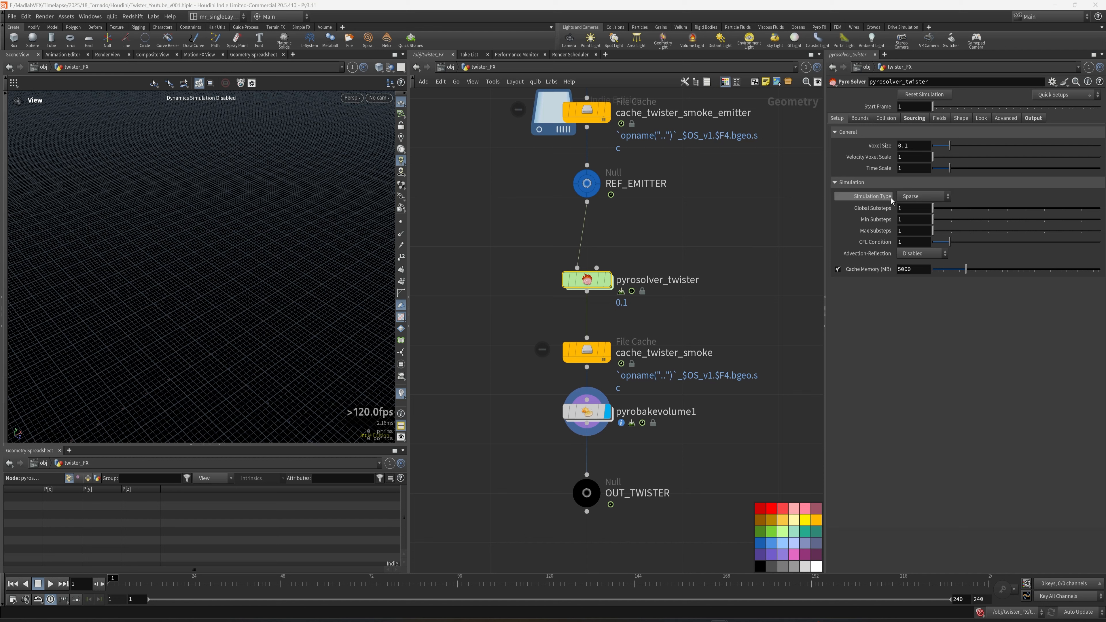
pyautogui.click(920, 198)
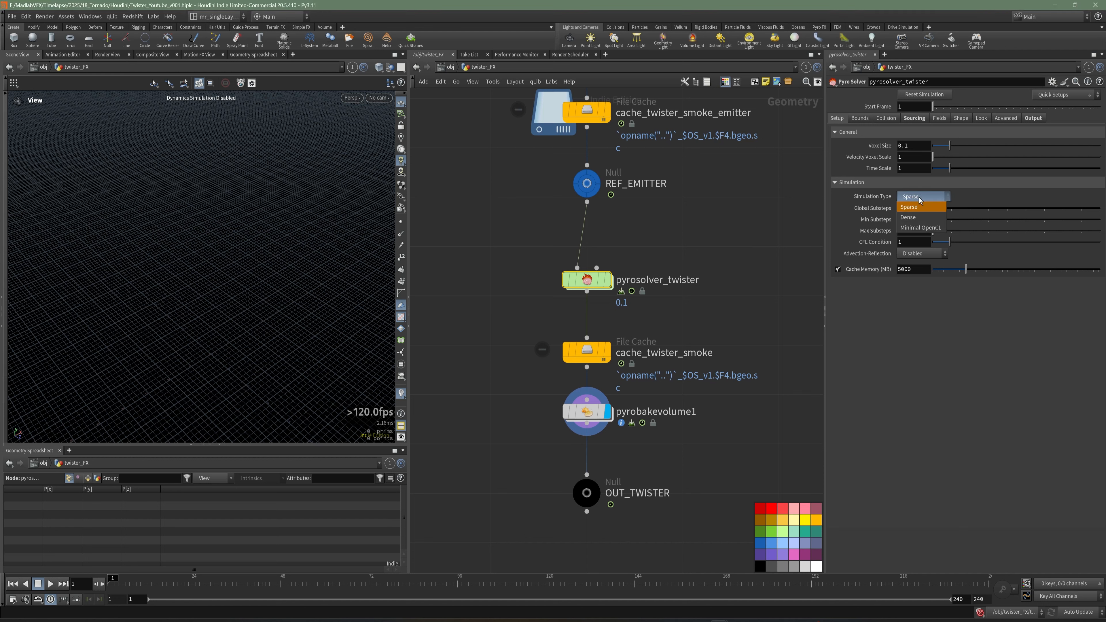
pyautogui.click(918, 209)
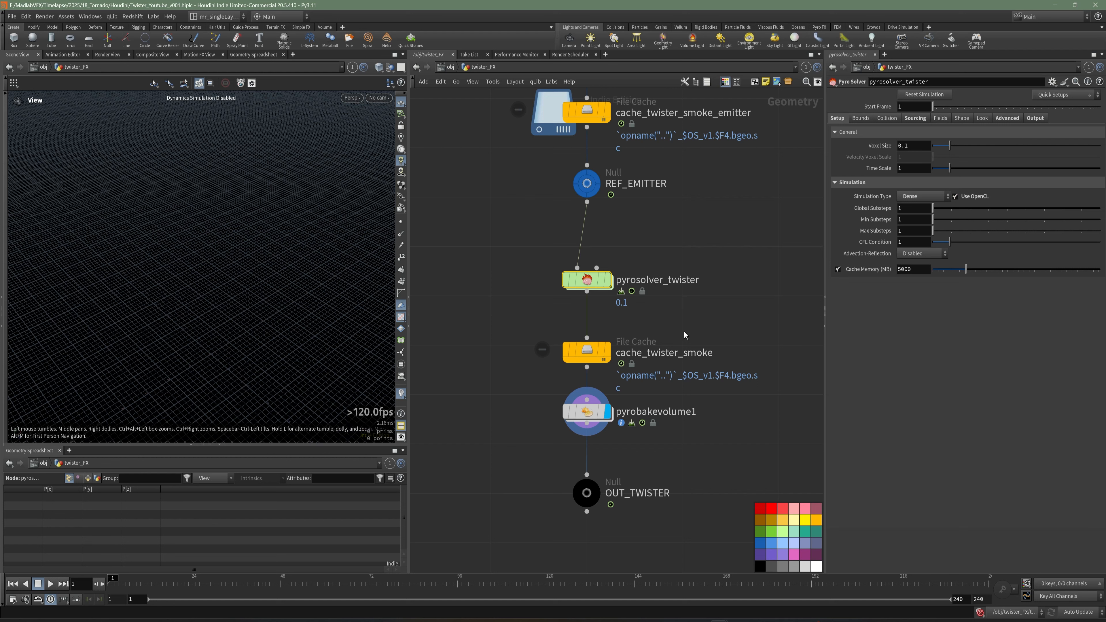
# Enable Limit Maximum Size in pyrosolver_twister's bounds and set the size to 25, 10, 25.
pyautogui.moveTo(803, 325); pyautogui.dragTo(801, 338, button='middle')
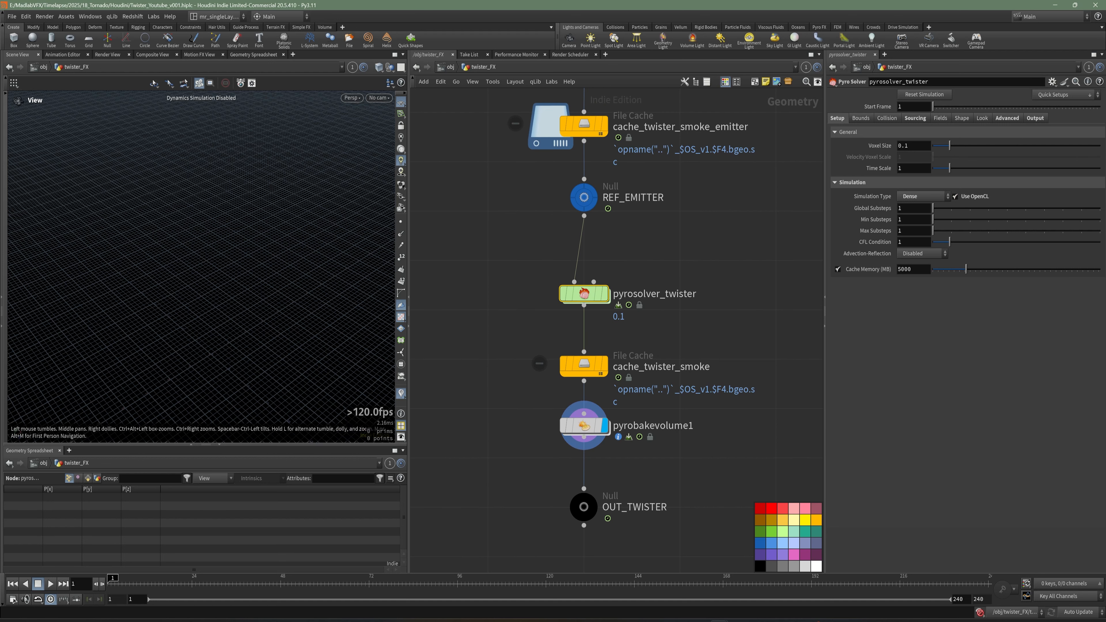
pyautogui.click(860, 117)
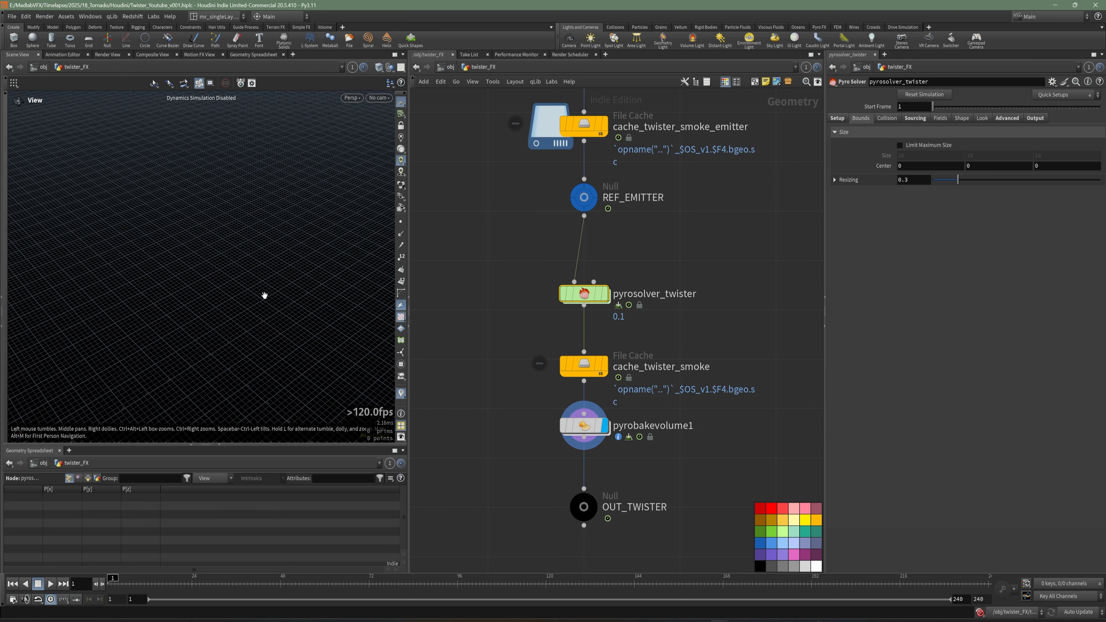
pyautogui.moveTo(265, 296); pyautogui.dragTo(289, 291)
pyautogui.press('Return')
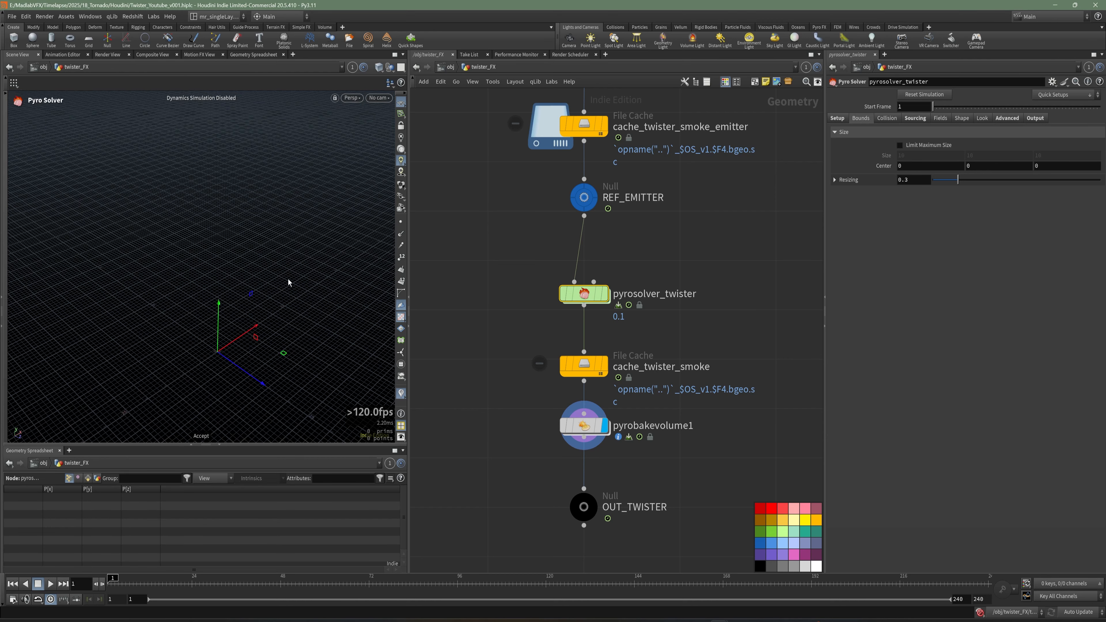
pyautogui.click(981, 612)
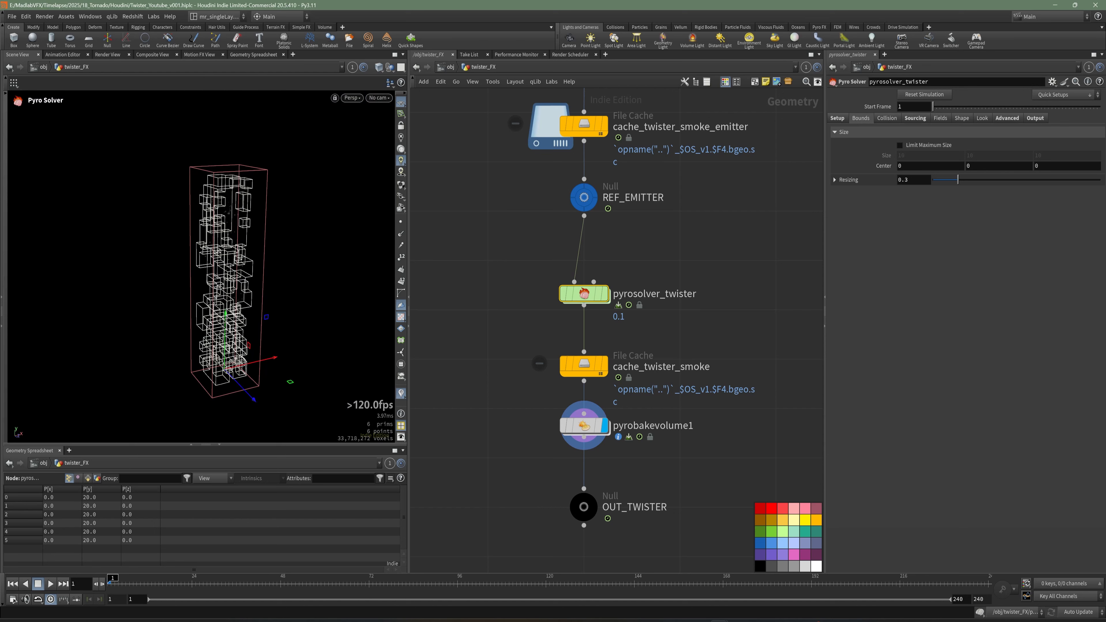
pyautogui.click(899, 145)
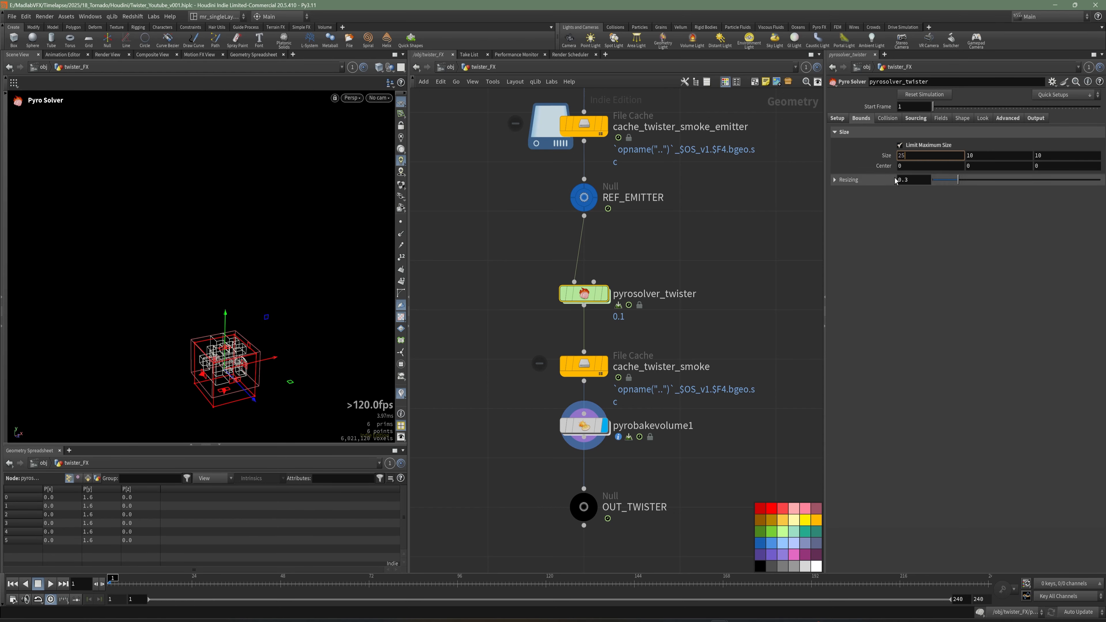
pyautogui.press('Tab')
pyautogui.press('Tab')
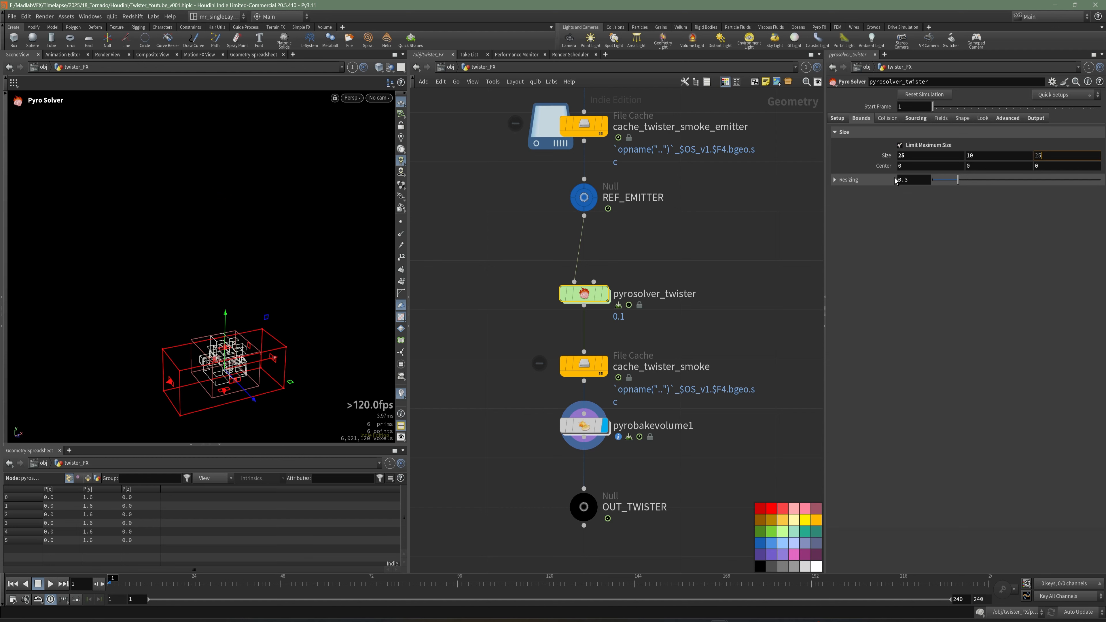
pyautogui.press('Tab')
# Toggle the viewport flags on the REF_DENSITY_EMITTER and REF_VELOCITY_FIELD nulls.
pyautogui.moveTo(655, 174); pyautogui.dragTo(671, 299, button='middle')
pyautogui.scroll(-1, 671, 292)
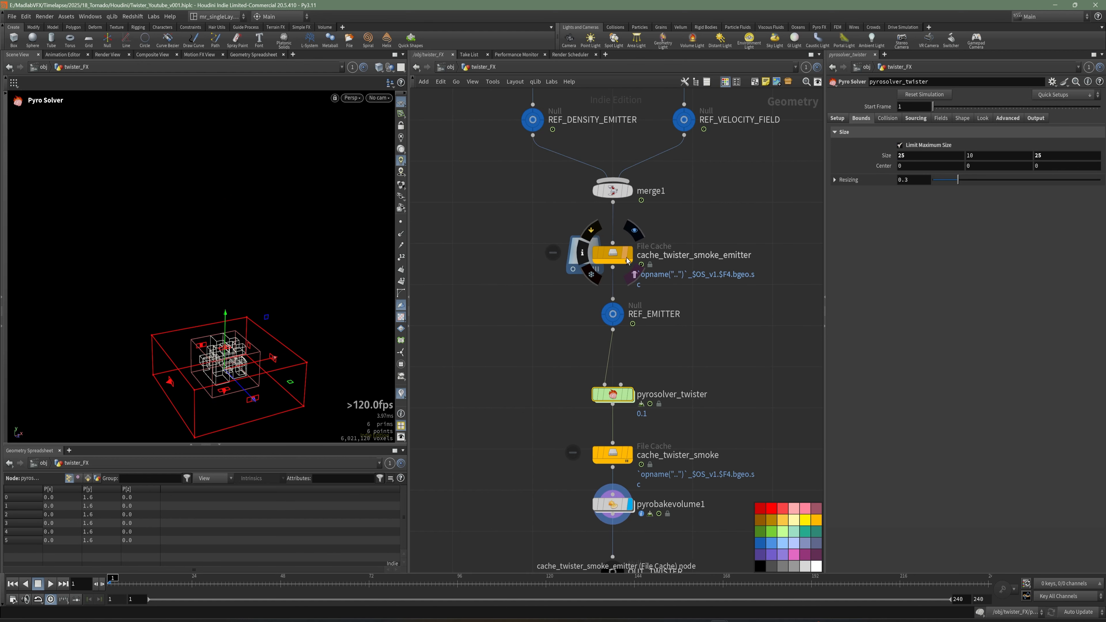
pyautogui.moveTo(574, 170); pyautogui.dragTo(586, 220, button='middle')
pyautogui.moveTo(552, 168)
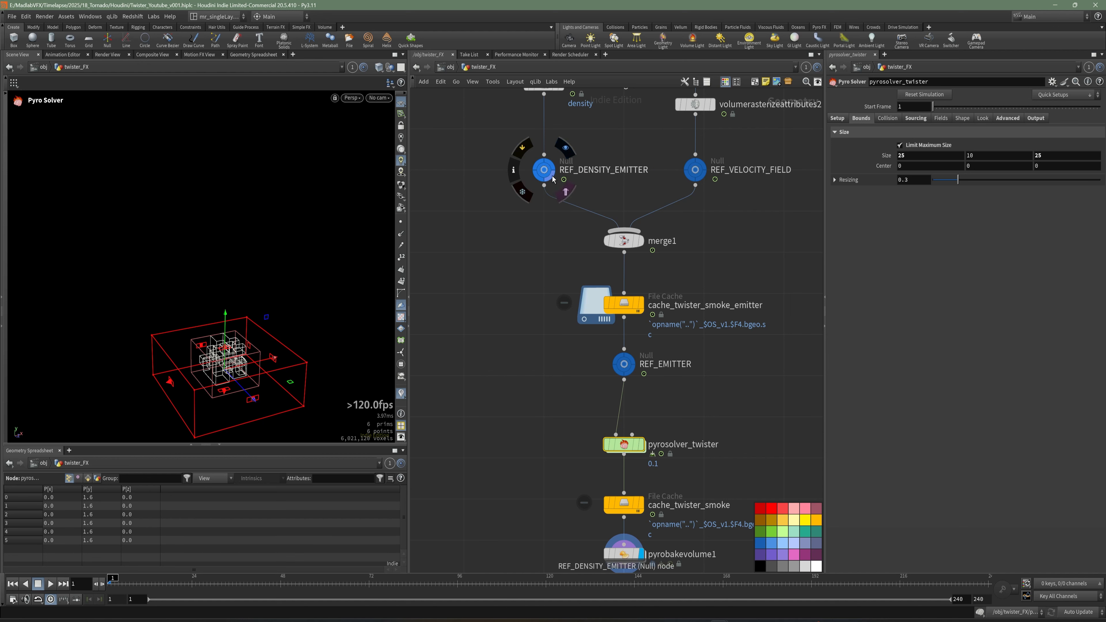
pyautogui.click(553, 169)
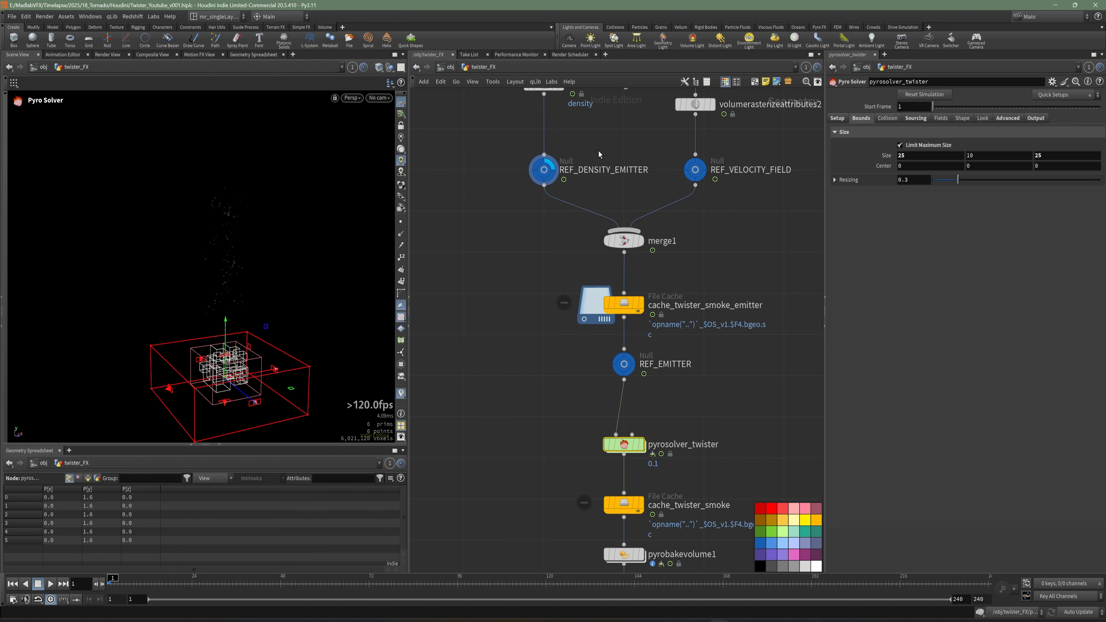
pyautogui.moveTo(598, 154); pyautogui.dragTo(594, 207, button='middle')
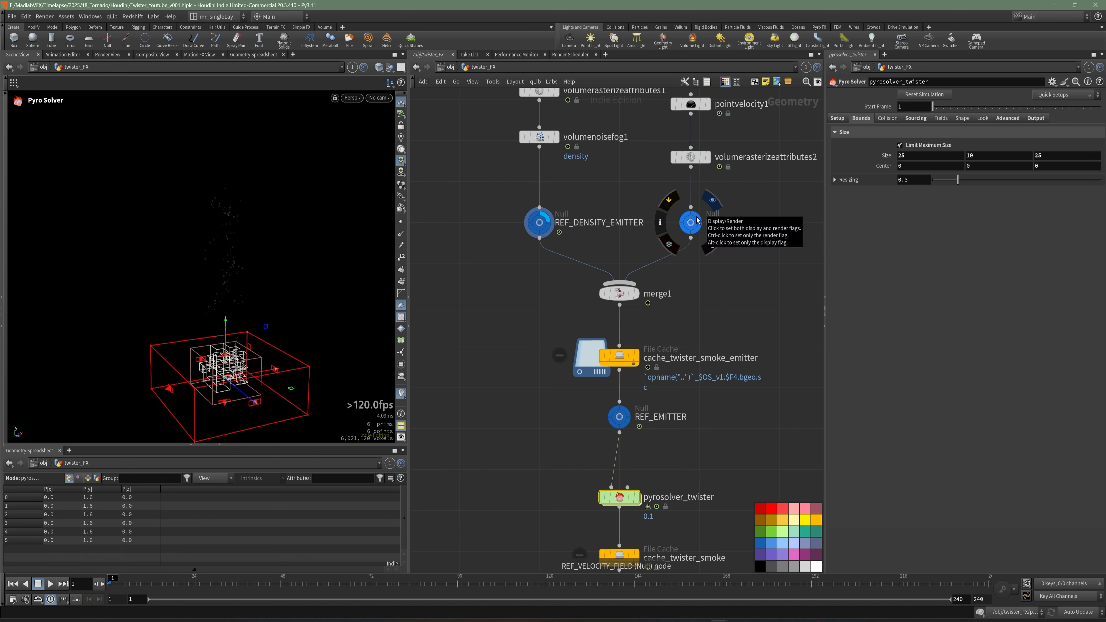
pyautogui.click(713, 201)
# Preview the smoke simulation around frame 34 from the front view, then return to the first frame.
pyautogui.click(229, 580)
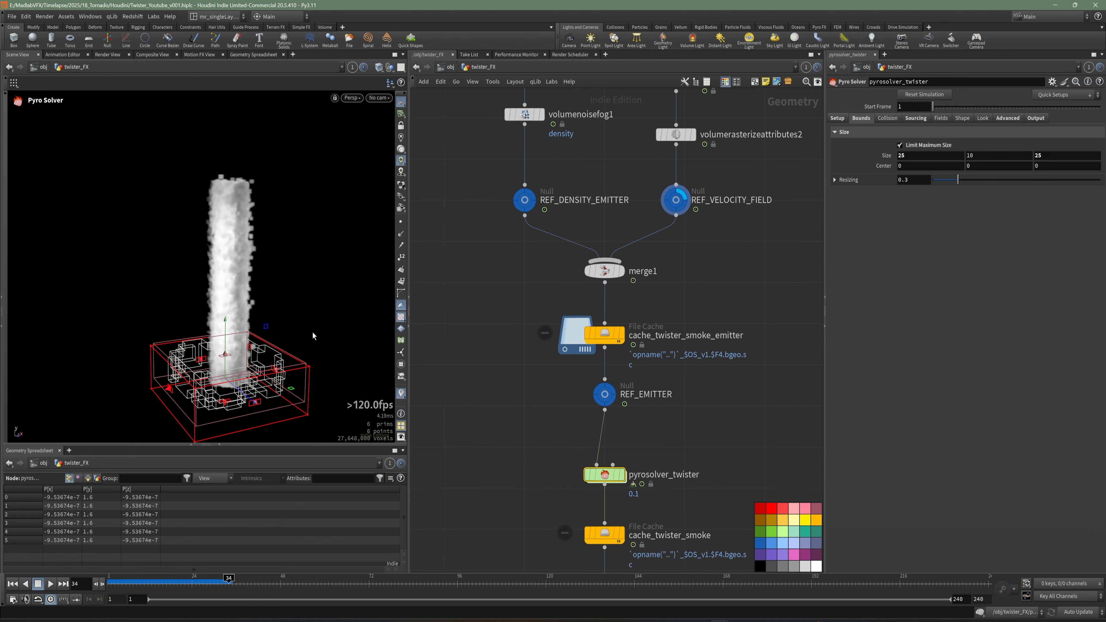
pyautogui.keyDown('alt'); pyautogui.moveTo(314, 336); pyautogui.dragTo(292, 320); pyautogui.keyUp('alt')
pyautogui.hotkey('space', '3')
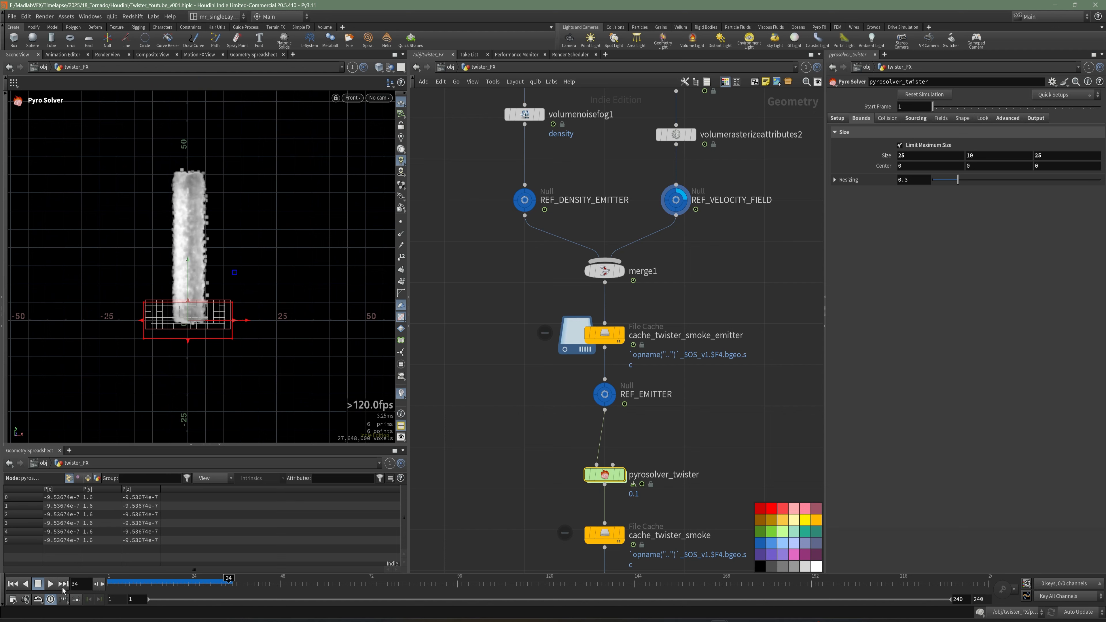
pyautogui.click(13, 584)
# Stretch the solver's bounding box upward to about 59.4 high centred at about 24.65, and save the scene.
pyautogui.click(605, 334)
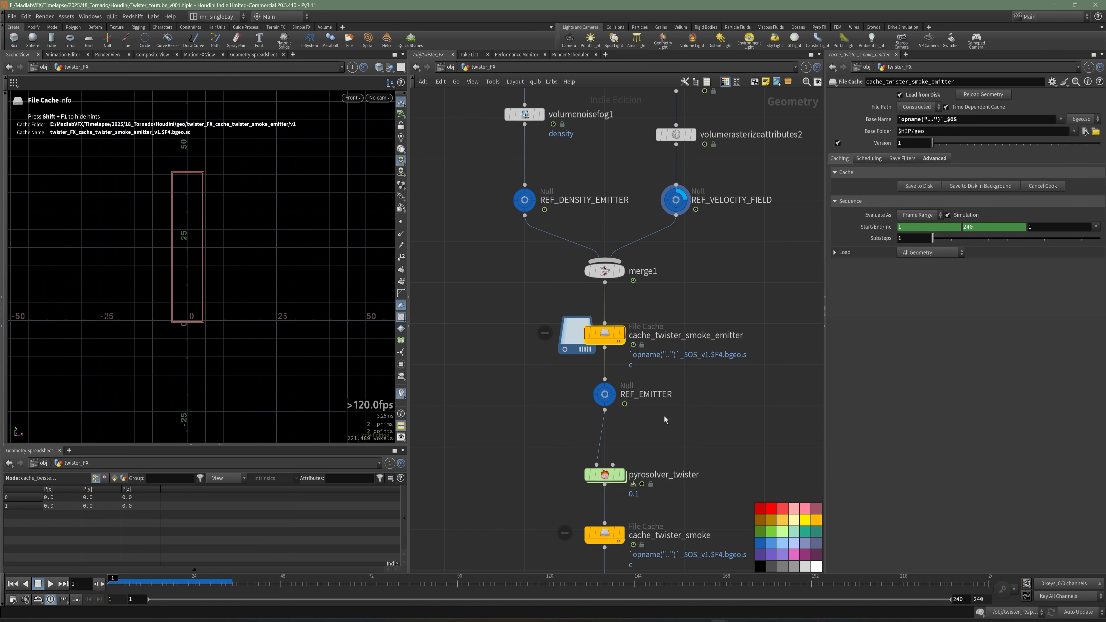
pyautogui.click(604, 474)
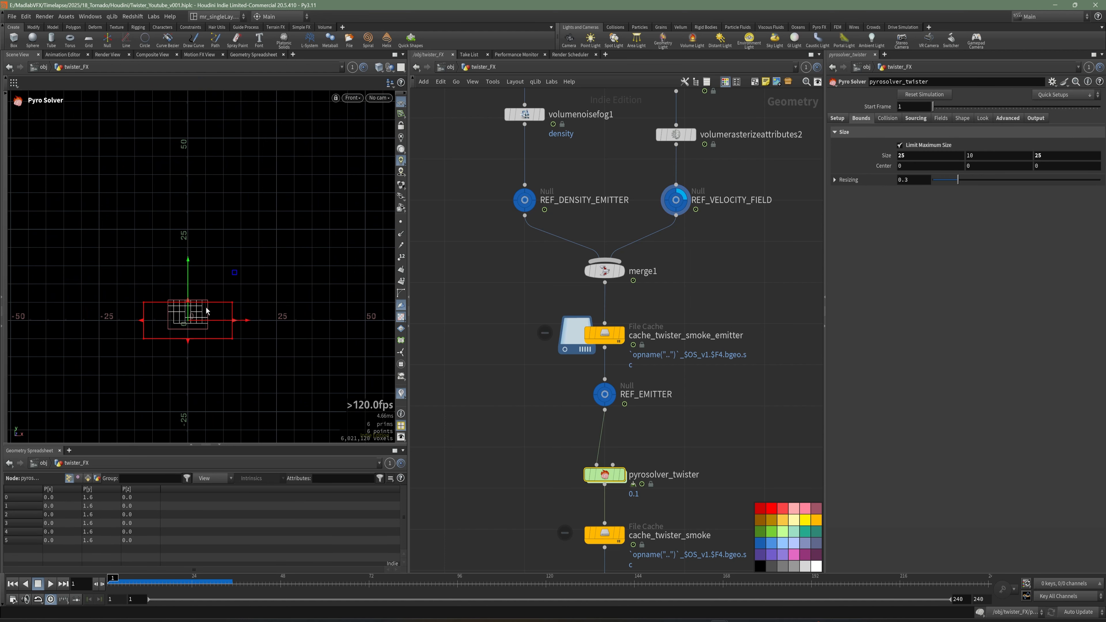
pyautogui.moveTo(192, 305); pyautogui.dragTo(193, 126)
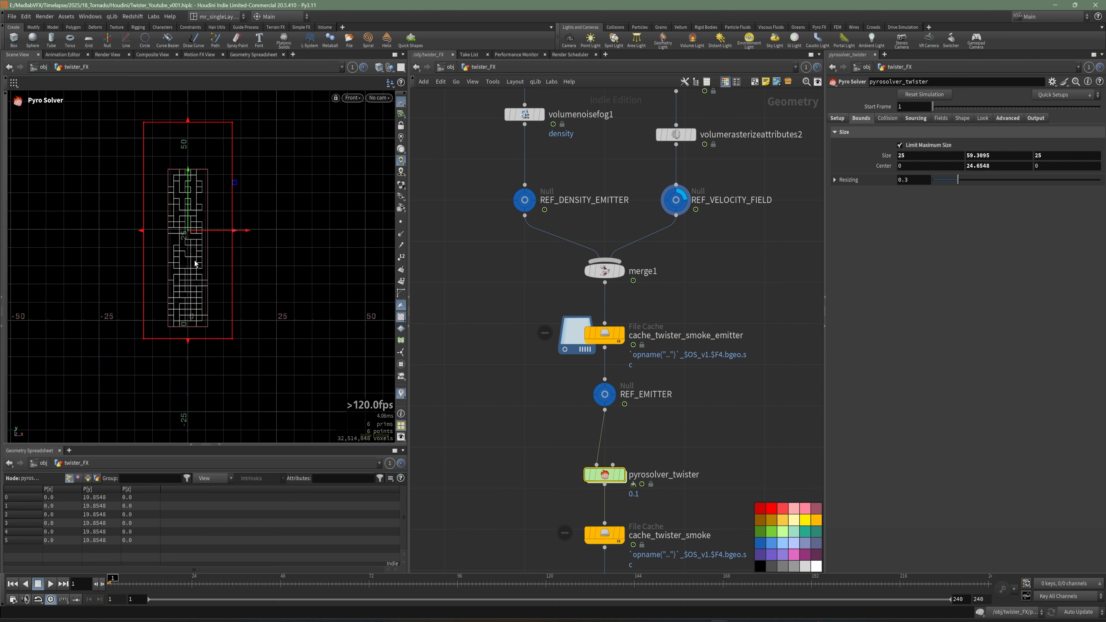
pyautogui.hotkey('space', '1')
pyautogui.keyDown('alt'); pyautogui.moveTo(195, 260); pyautogui.dragTo(249, 284); pyautogui.keyUp('alt')
pyautogui.keyDown('alt'); pyautogui.moveTo(249, 284); pyautogui.dragTo(308, 306, button='right'); pyautogui.keyUp('alt')
pyautogui.keyDown('alt'); pyautogui.moveTo(307, 306); pyautogui.dragTo(262, 318); pyautogui.keyUp('alt')
pyautogui.hotkey('ctrl', 's')
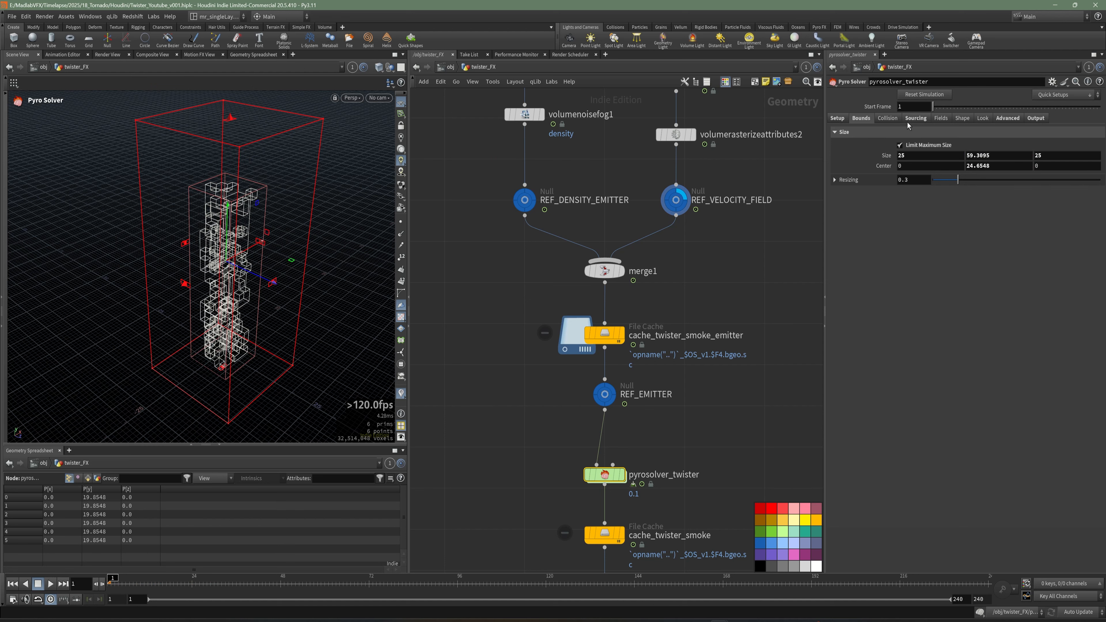
# Disable the temperature and flame source volumes in the solver's sourcing settings.
pyautogui.click(917, 119)
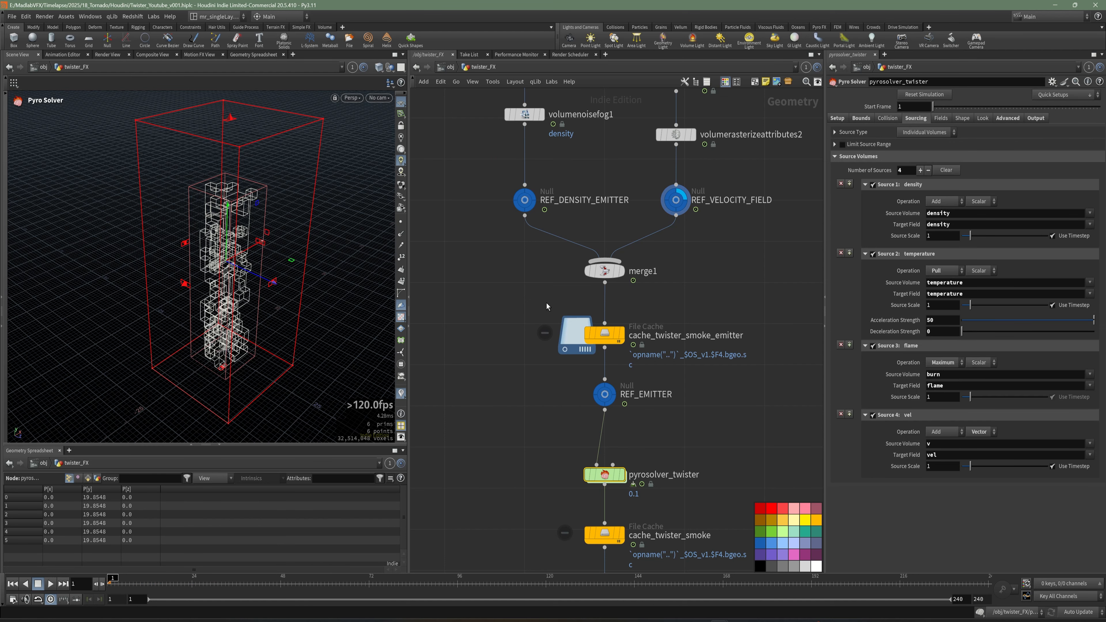
pyautogui.moveTo(709, 331); pyautogui.dragTo(701, 330, button='middle')
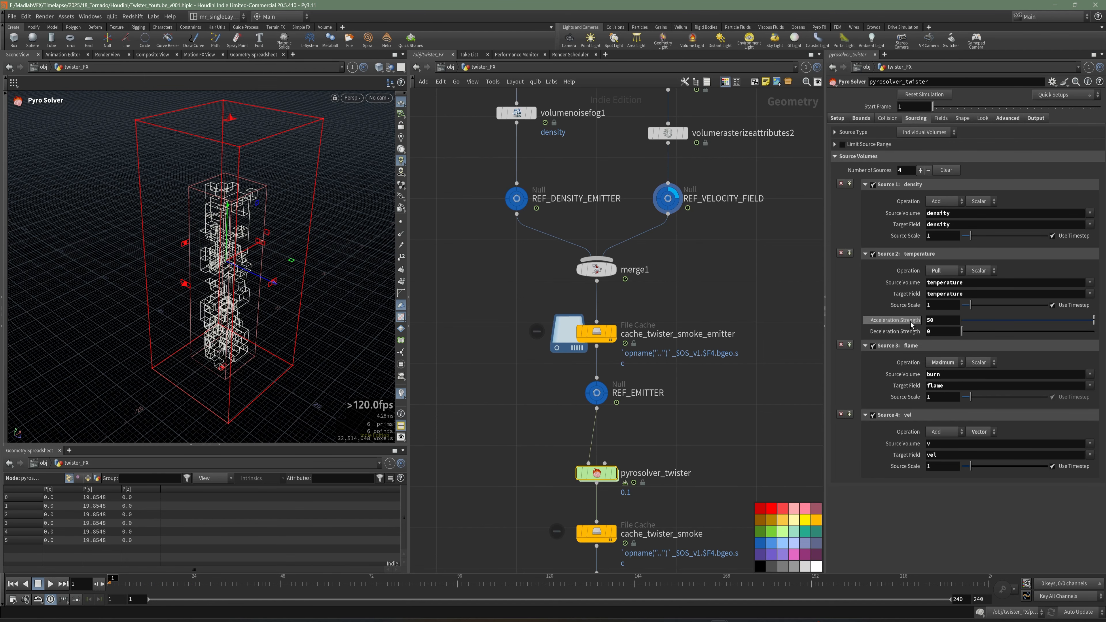
pyautogui.click(873, 254)
pyautogui.click(873, 346)
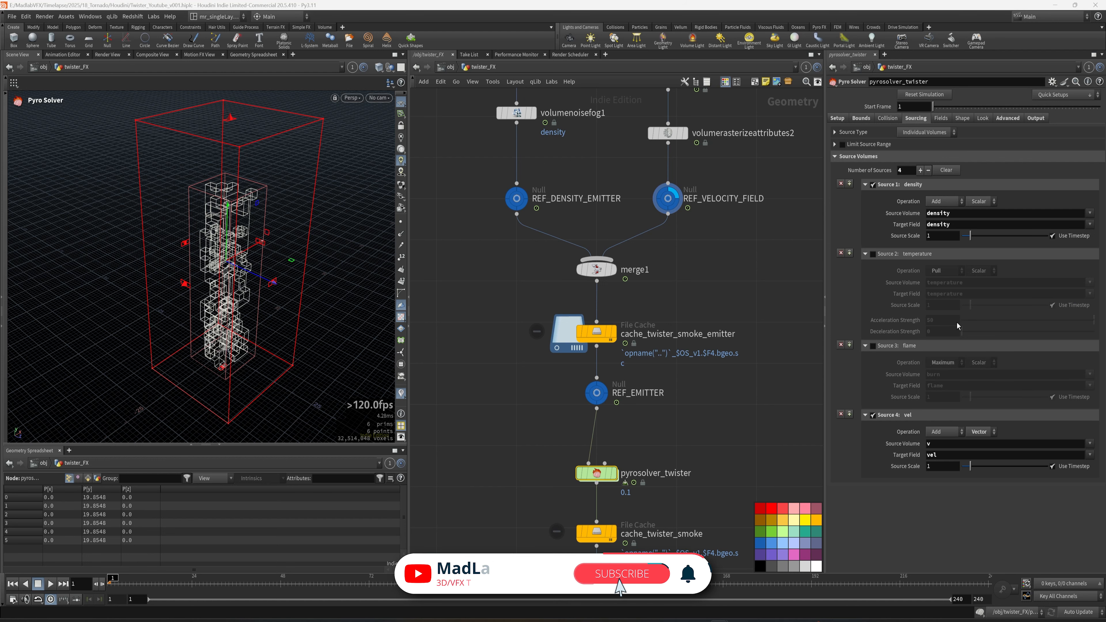
# Set the vel source's Source Scale to 0.1 and save the scene.
pyautogui.doubleClick(946, 470)
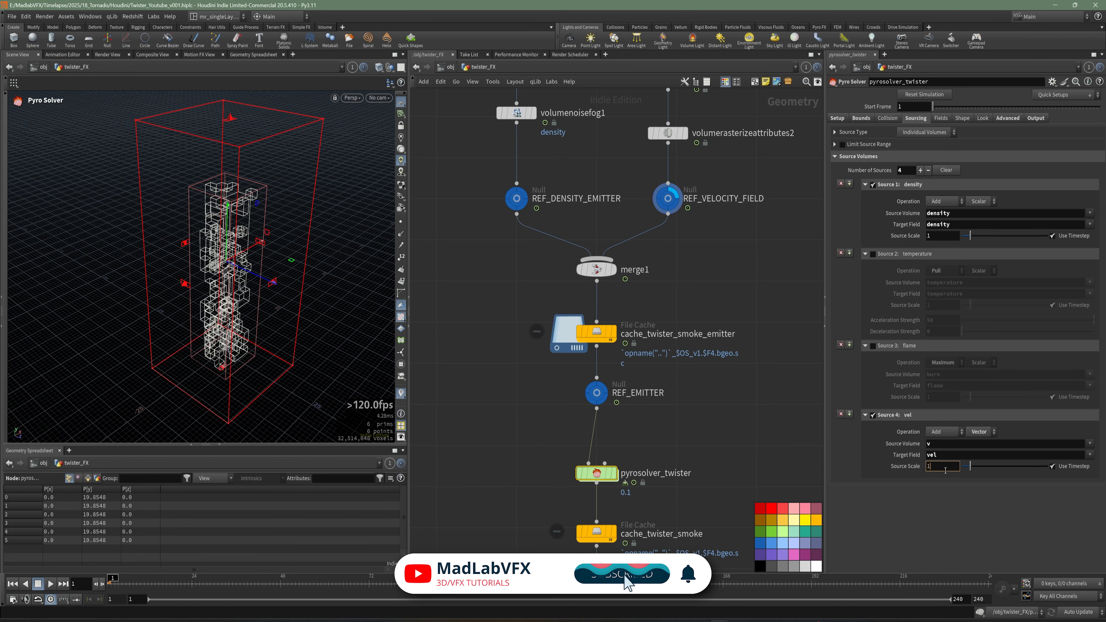
pyautogui.write('0.1')
pyautogui.press('Return')
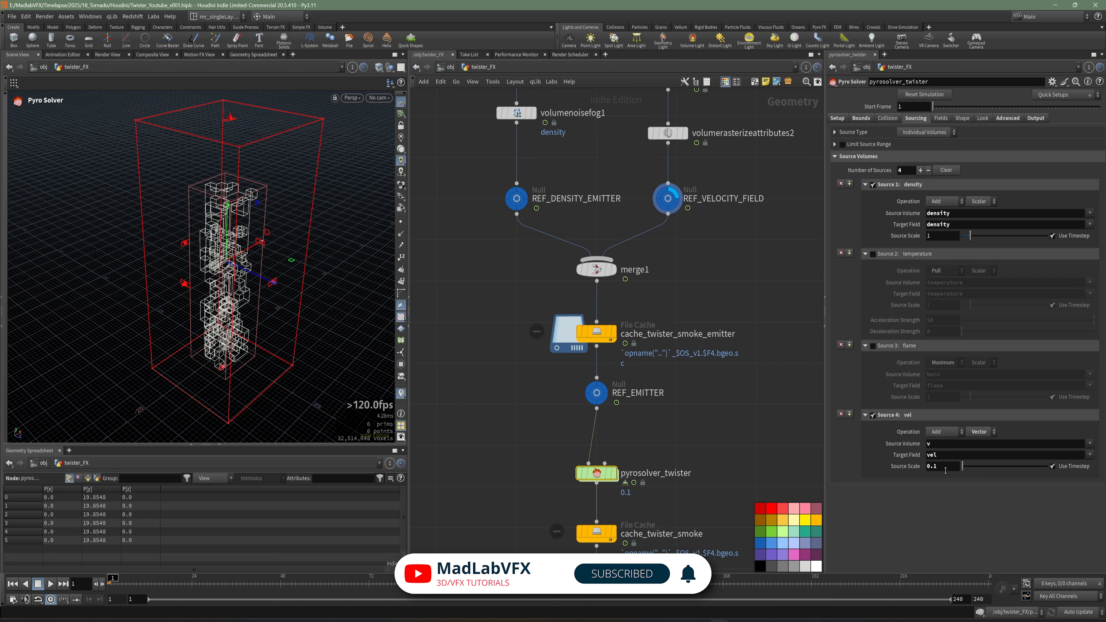
pyautogui.moveTo(705, 386); pyautogui.dragTo(692, 391, button='middle')
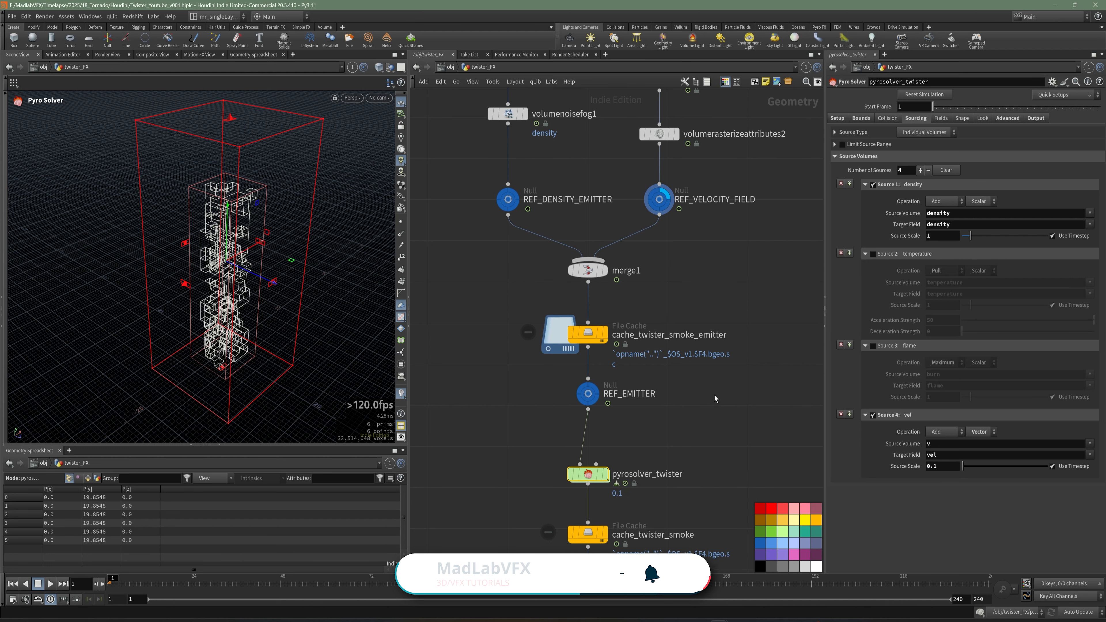
pyautogui.hotkey('ctrl', 's')
# Set density Dissipation to 0.115 and disable Flame in the solver's field settings.
pyautogui.click(940, 119)
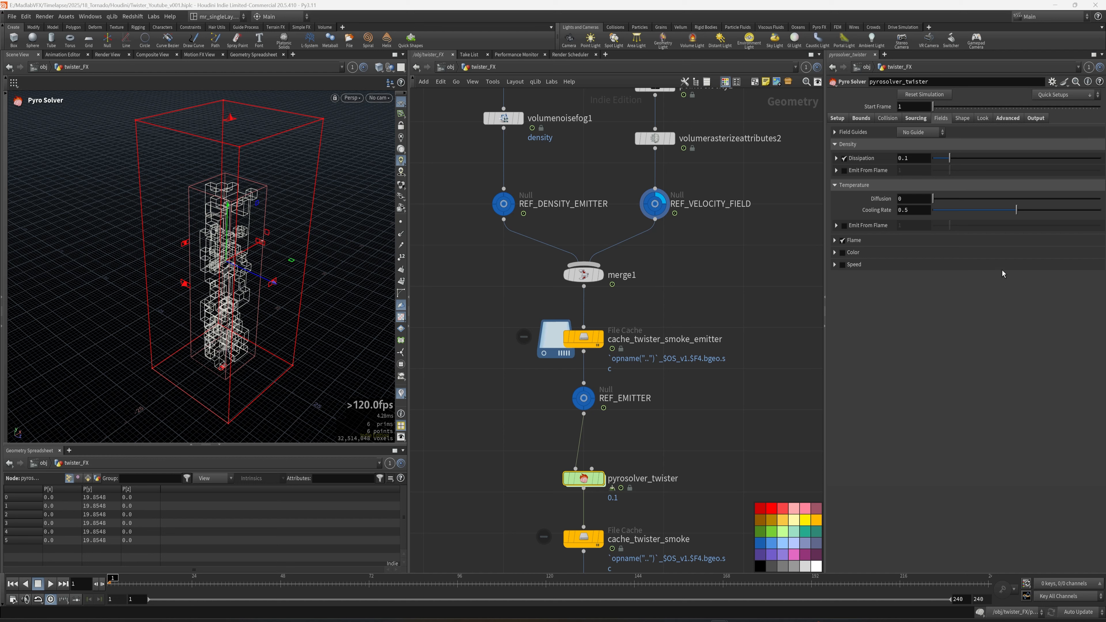
pyautogui.click(924, 162)
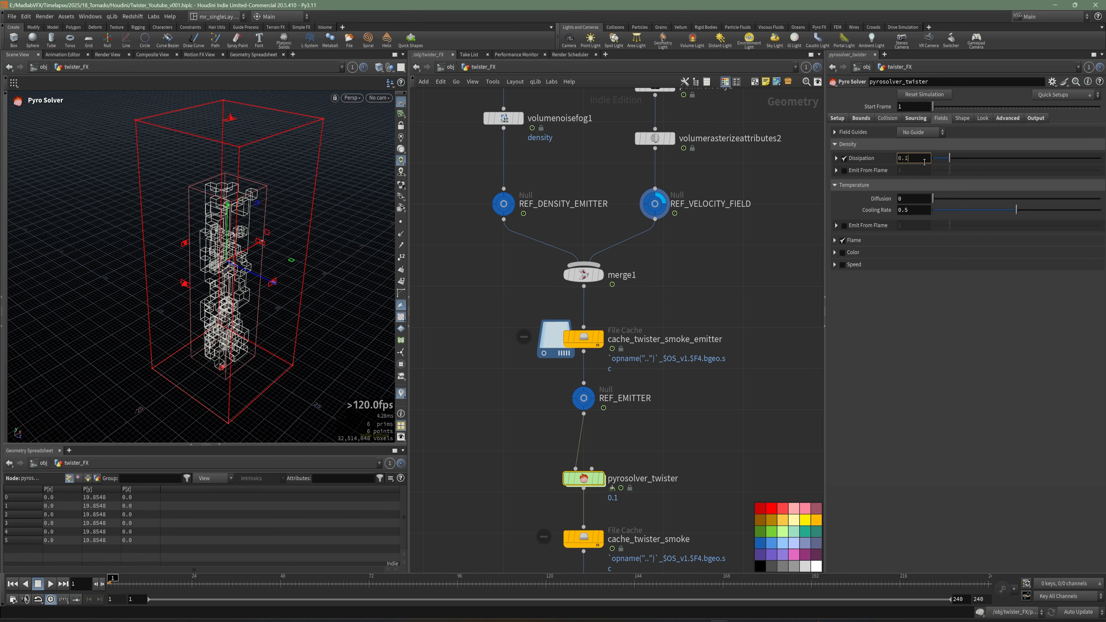
pyautogui.press('Return')
pyautogui.click(842, 241)
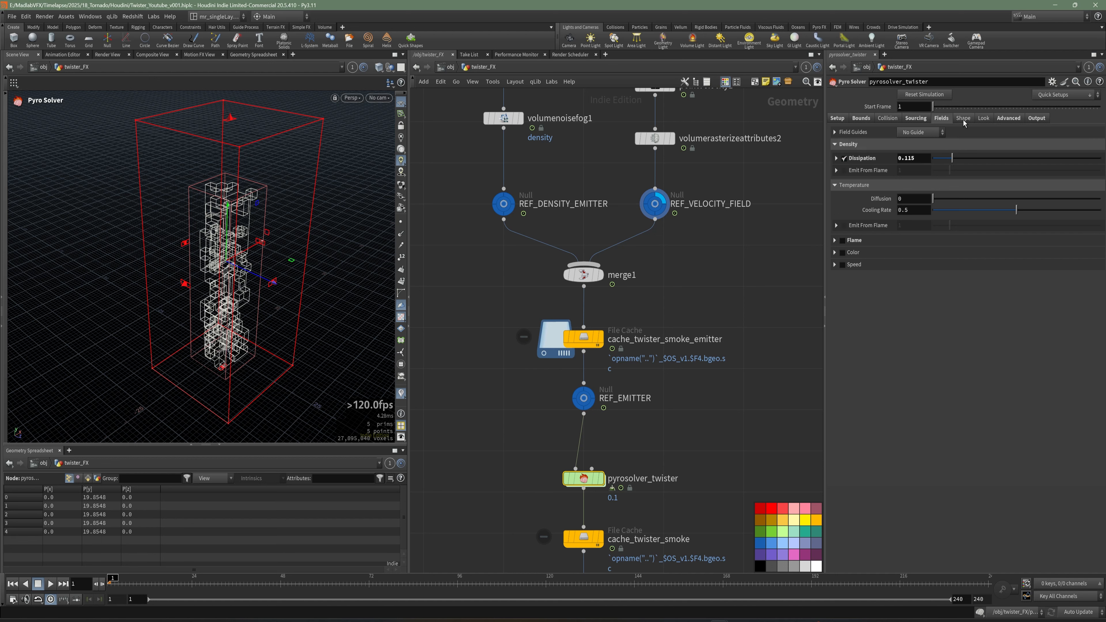
# Disable Buoyancy in the solver's shape settings and save the scene.
pyautogui.click(963, 118)
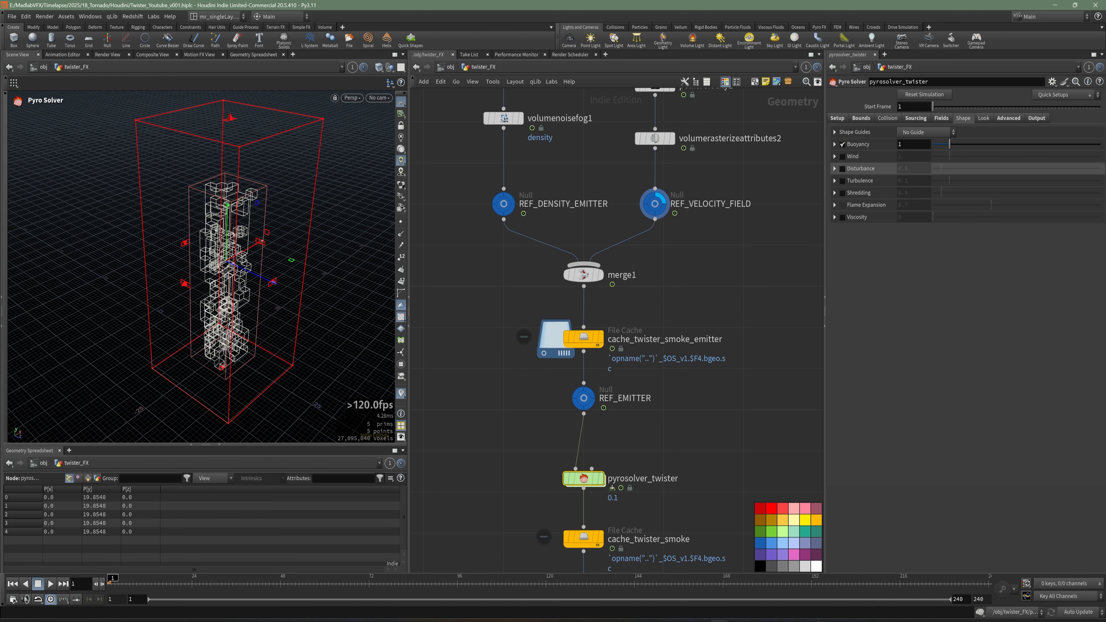
pyautogui.click(843, 145)
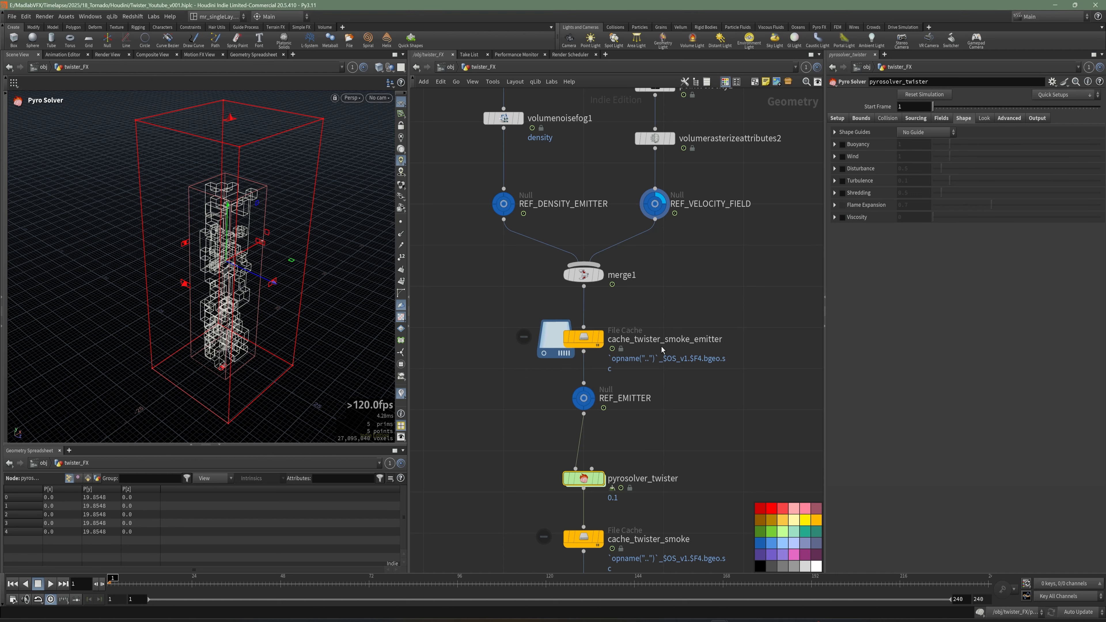
pyautogui.keyDown('alt'); pyautogui.moveTo(318, 265); pyautogui.dragTo(323, 253); pyautogui.keyUp('alt')
pyautogui.scroll(-1, 768, 268)
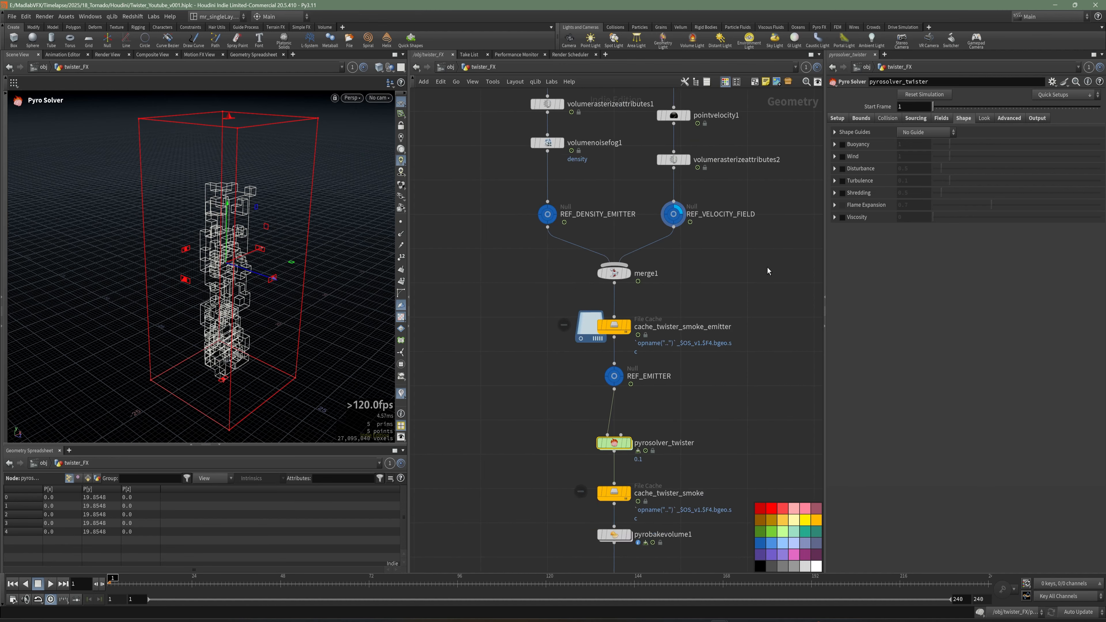
pyautogui.moveTo(767, 267); pyautogui.dragTo(740, 357, button='middle')
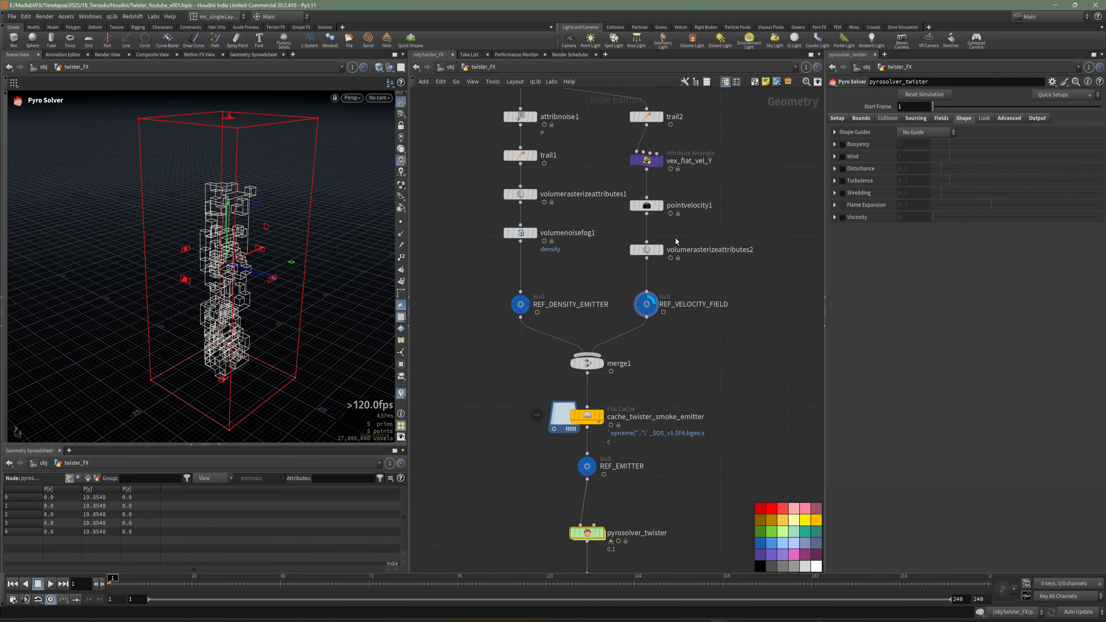
pyautogui.moveTo(719, 407); pyautogui.dragTo(722, 258, button='middle')
pyautogui.hotkey('ctrl', 's')
# Enable Turbulence, set its strength to 100, and save the scene.
pyautogui.click(842, 181)
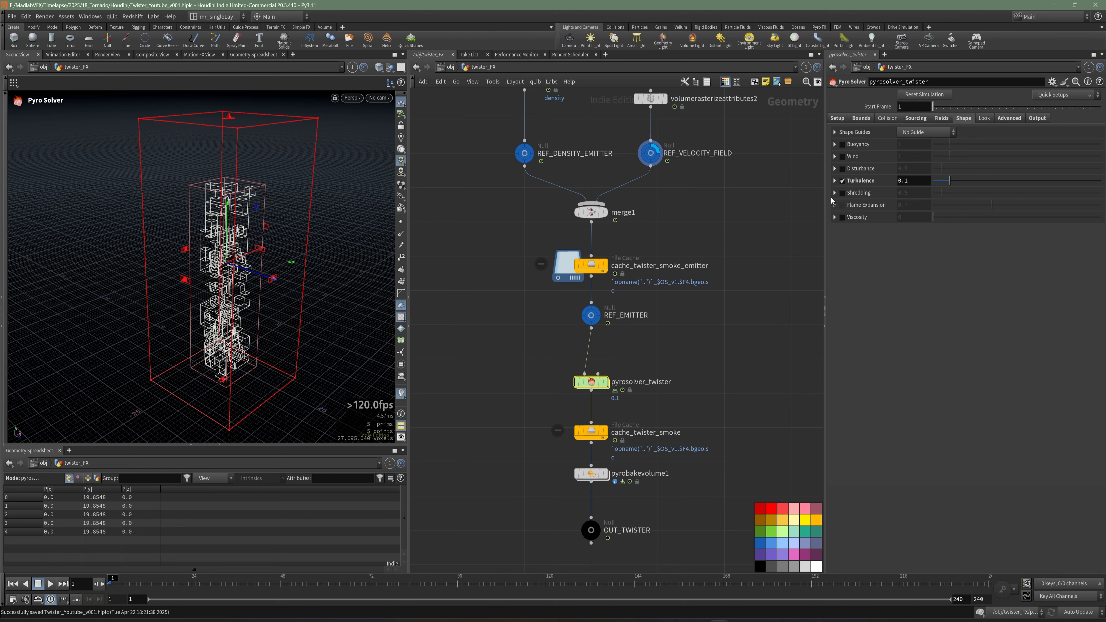
pyautogui.click(834, 180)
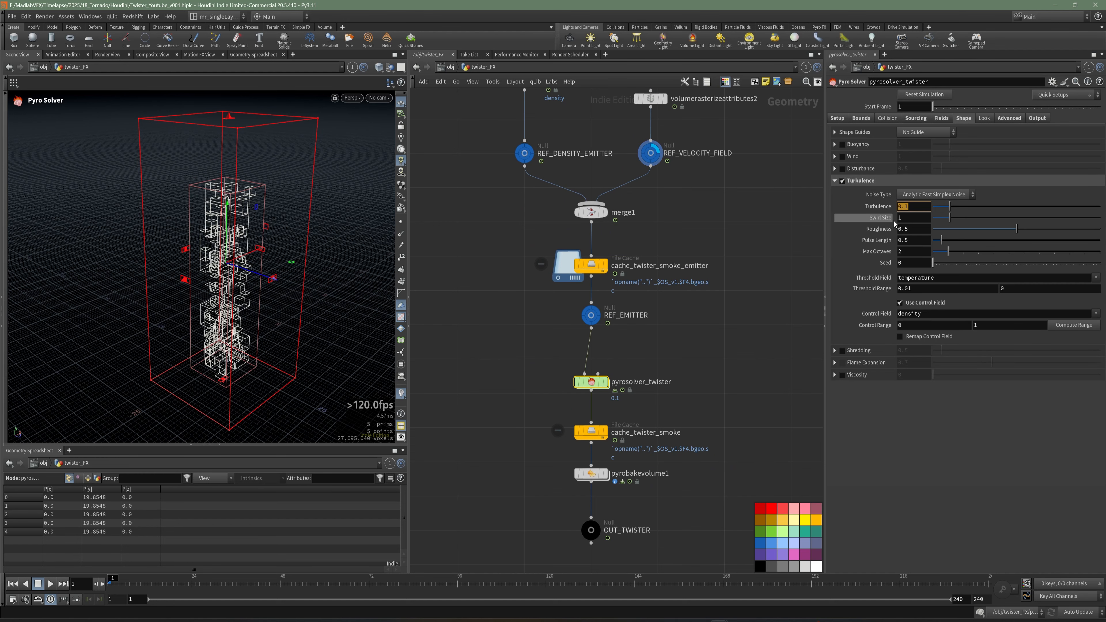
pyautogui.write('100')
pyautogui.press('Return')
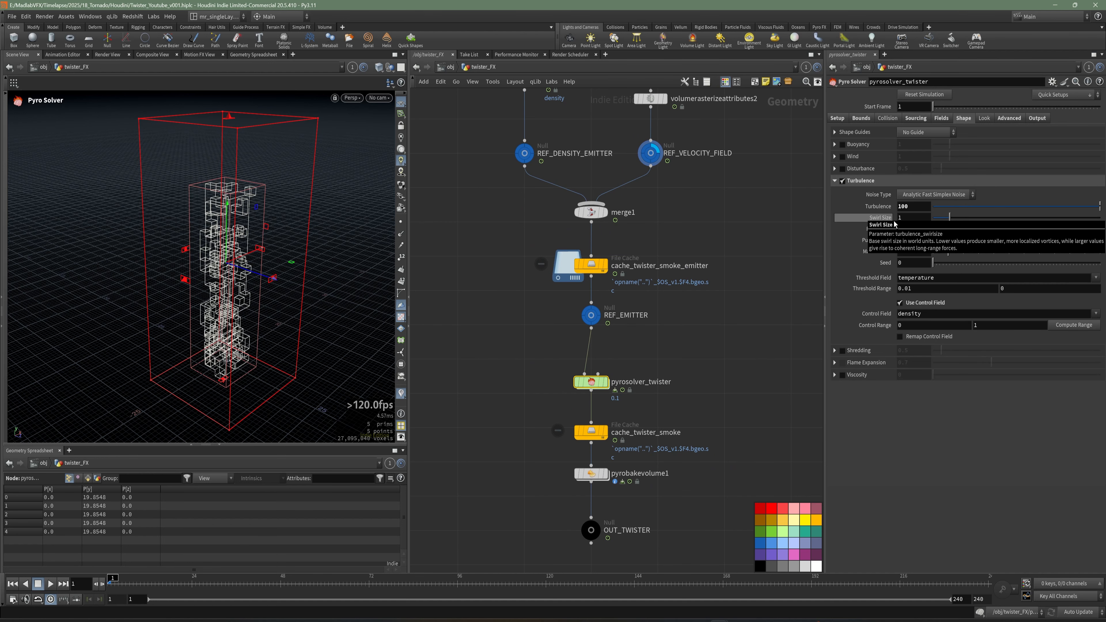
pyautogui.moveTo(723, 339); pyautogui.dragTo(704, 360, button='middle')
pyautogui.hotkey('ctrl', 's')
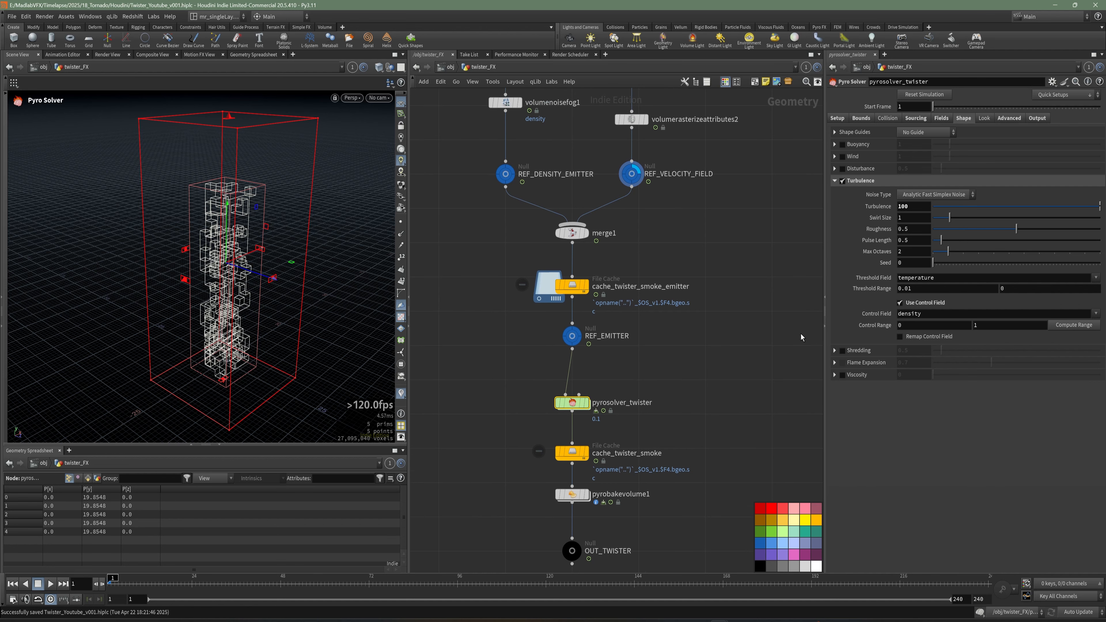
# Limit the pyro solver's exported fields to density only, disabling export of temperature, flame, vel and Cd.
pyautogui.click(1009, 118)
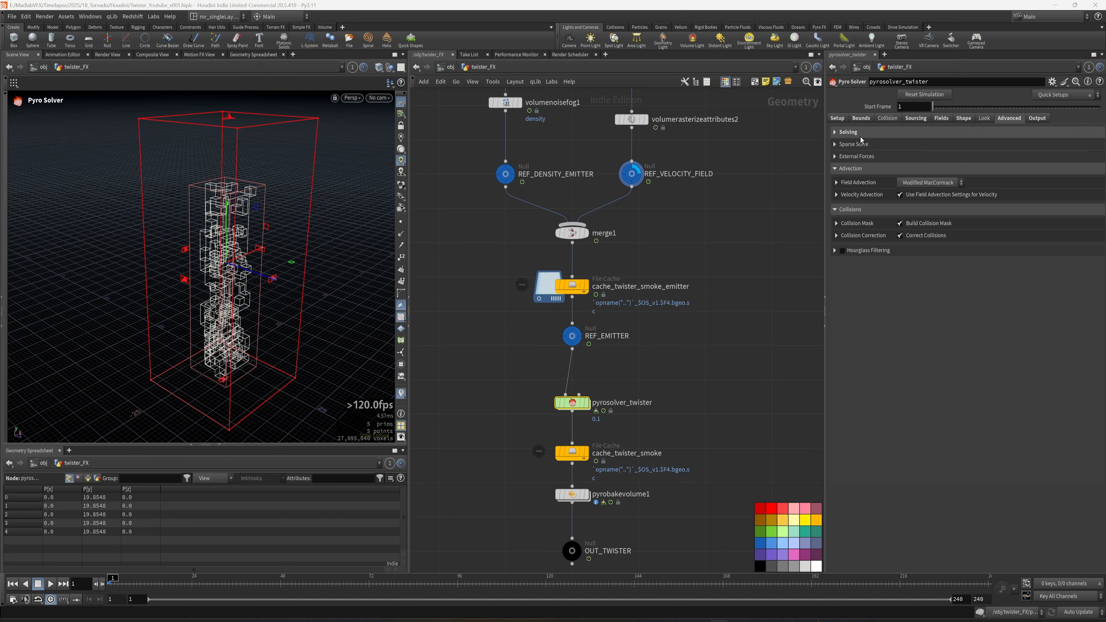
pyautogui.click(834, 132)
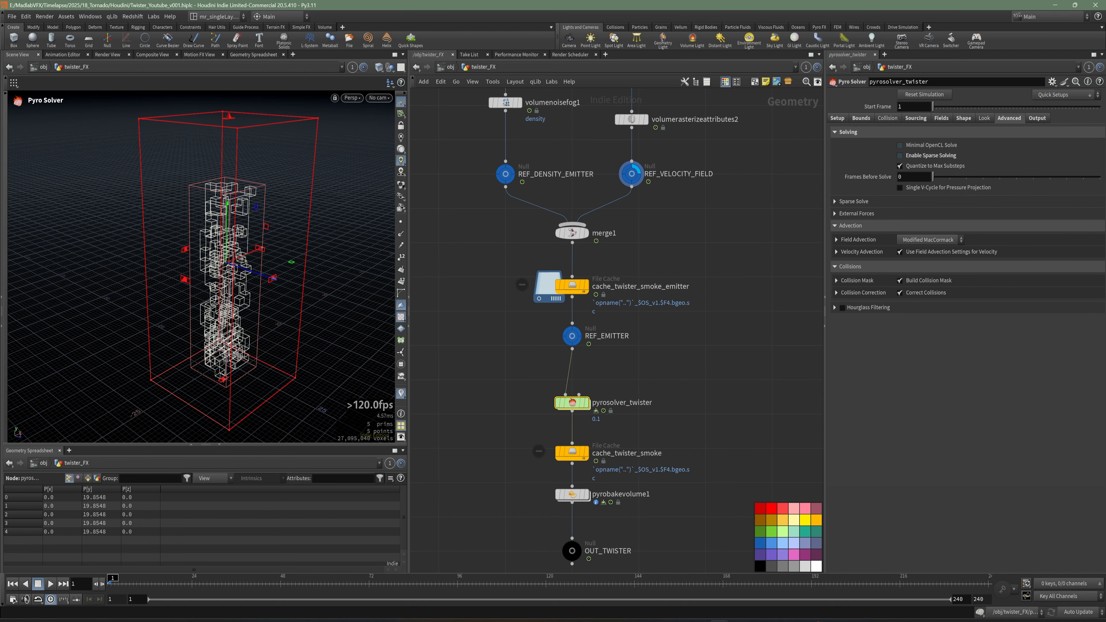
pyautogui.click(1045, 120)
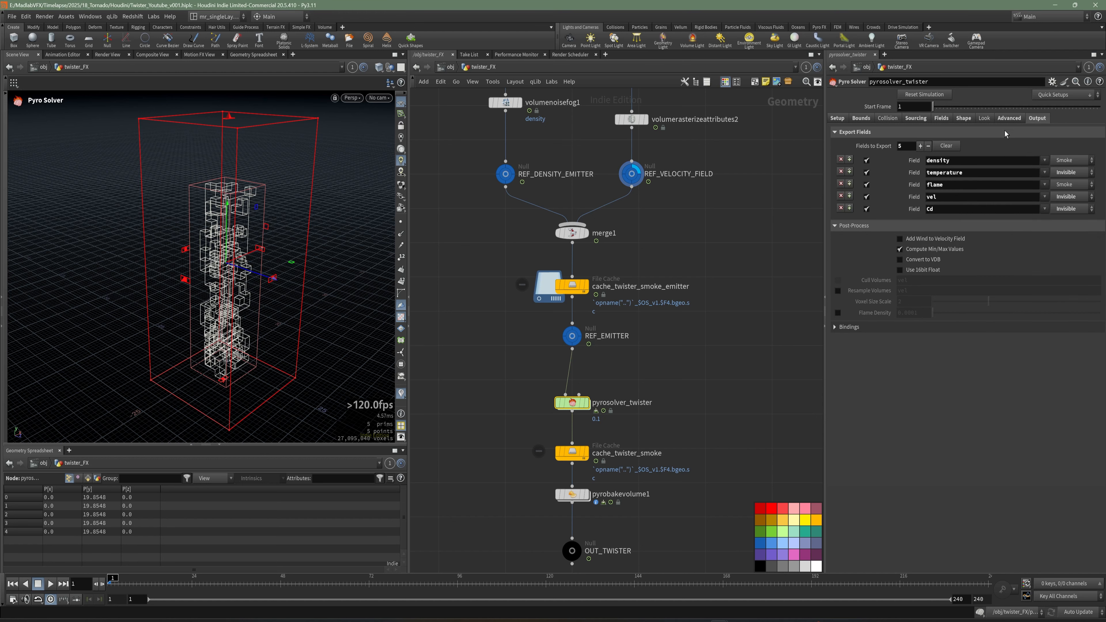
pyautogui.click(867, 209)
pyautogui.click(867, 197)
pyautogui.click(868, 184)
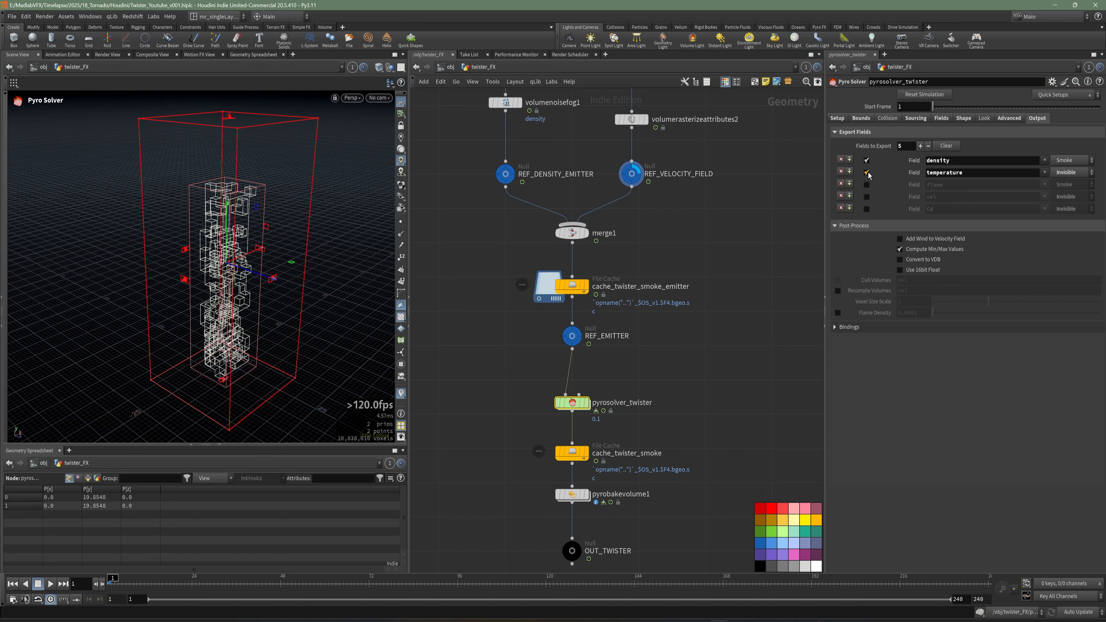
pyautogui.click(867, 172)
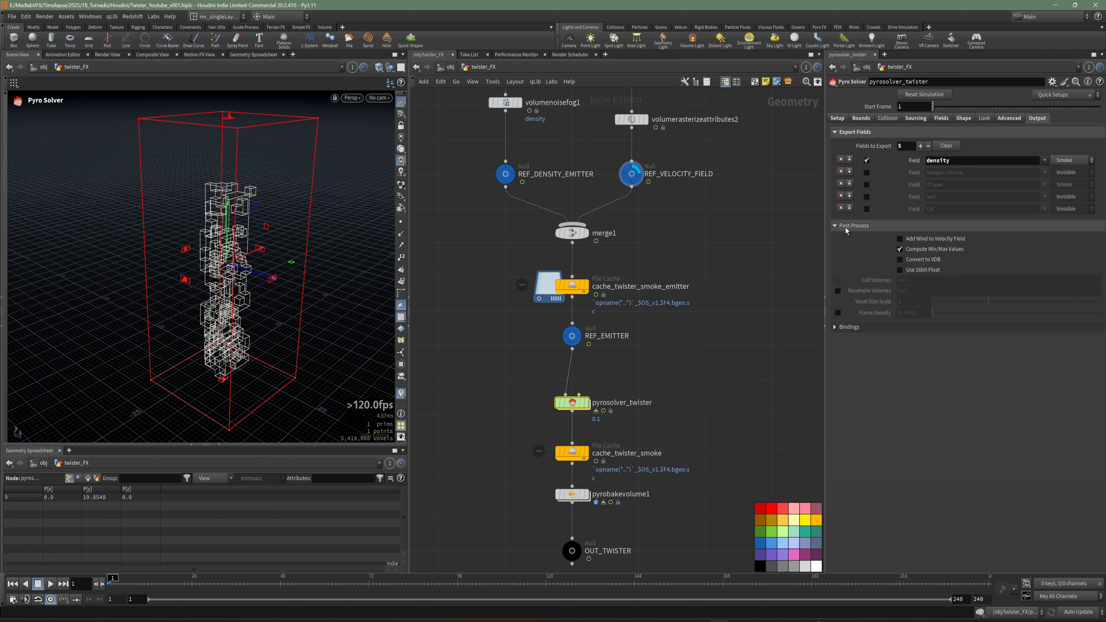
# Enable Convert to VDB and Use 16bit Float in the solver's post-process settings, and save the scene.
pyautogui.click(924, 261)
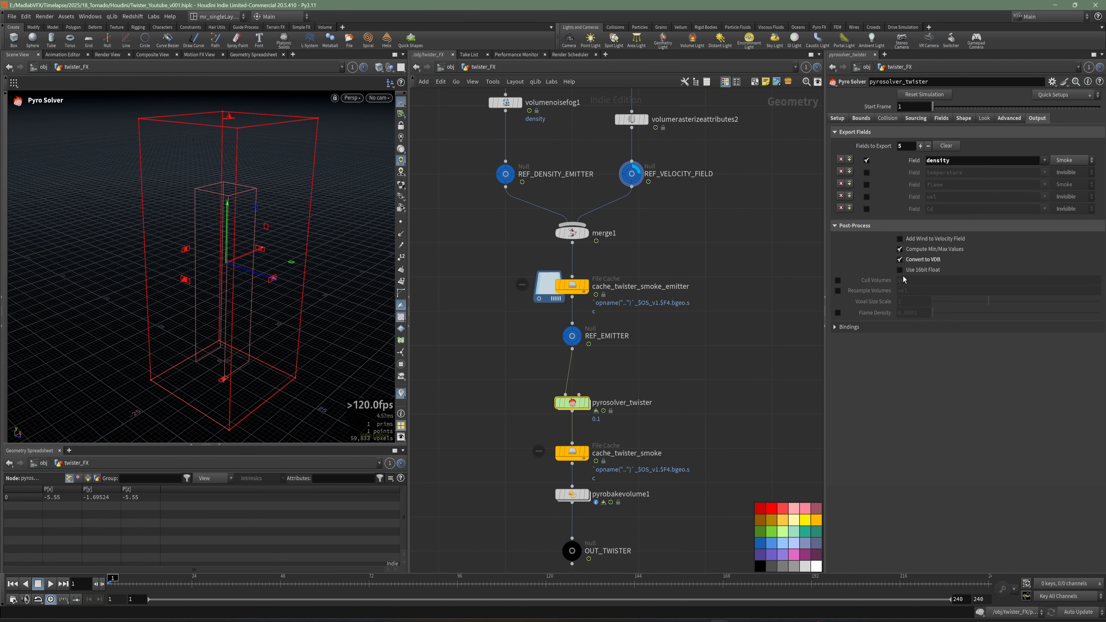
pyautogui.scroll(-3, 734, 287)
pyautogui.hotkey('ctrl', 's')
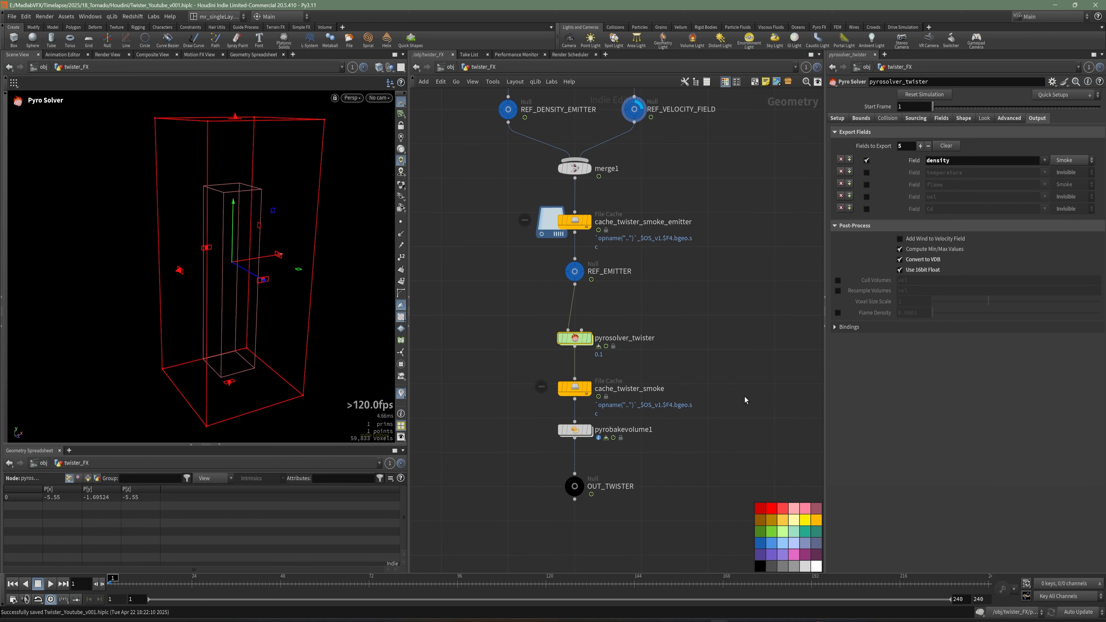
# Cache the smoke simulation to disk with the cache_twister_smoke node.
pyautogui.moveTo(671, 418); pyautogui.dragTo(541, 371)
pyautogui.scroll(3, 648, 356)
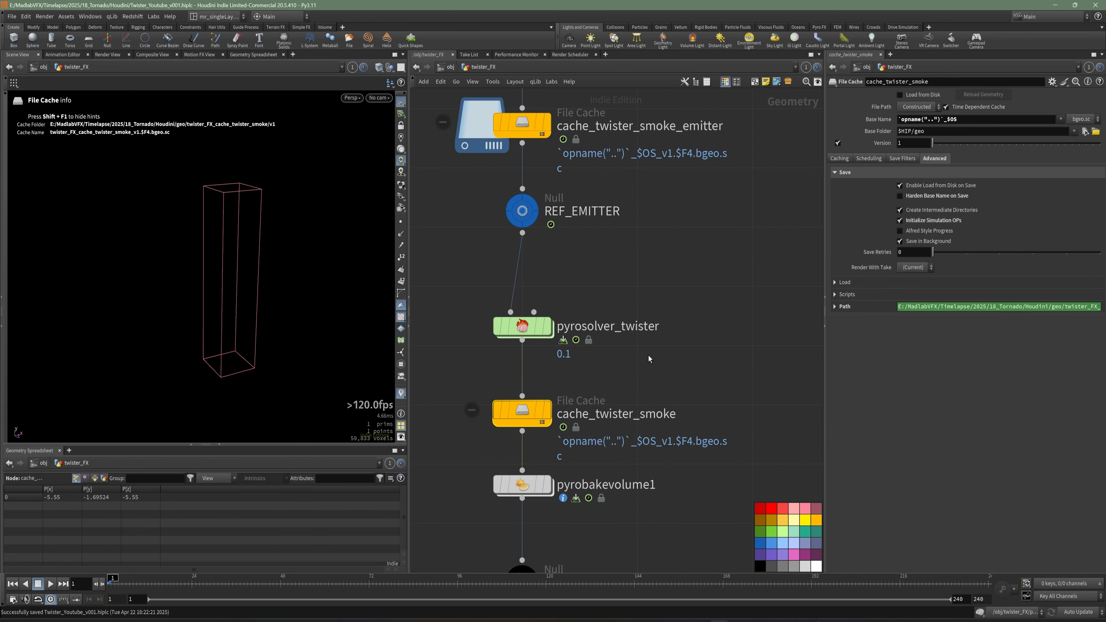
pyautogui.click(840, 158)
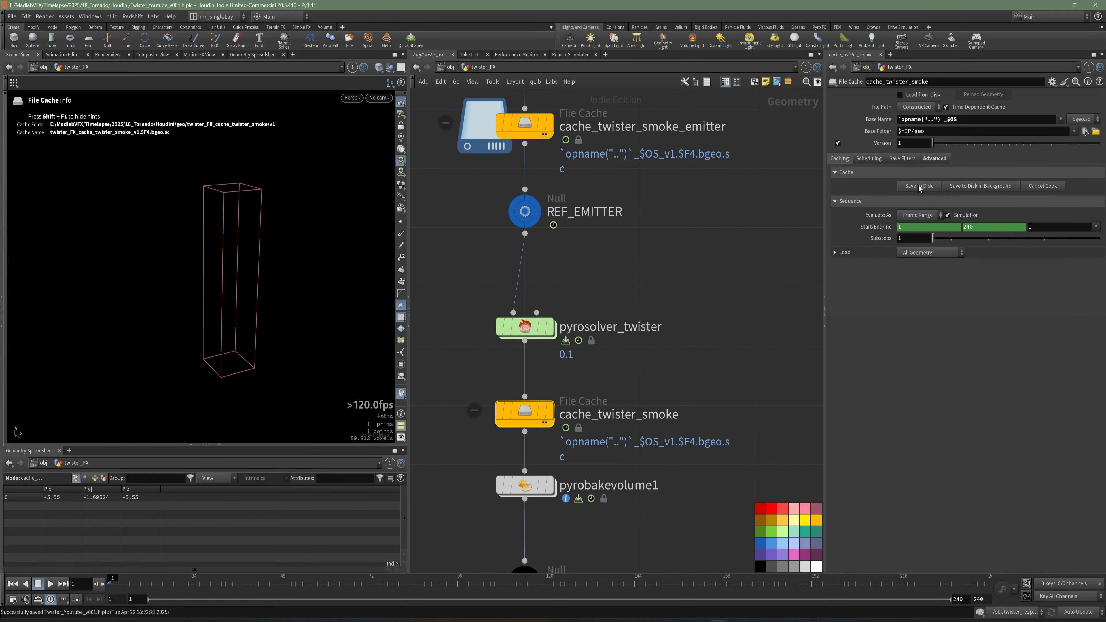
pyautogui.click(919, 186)
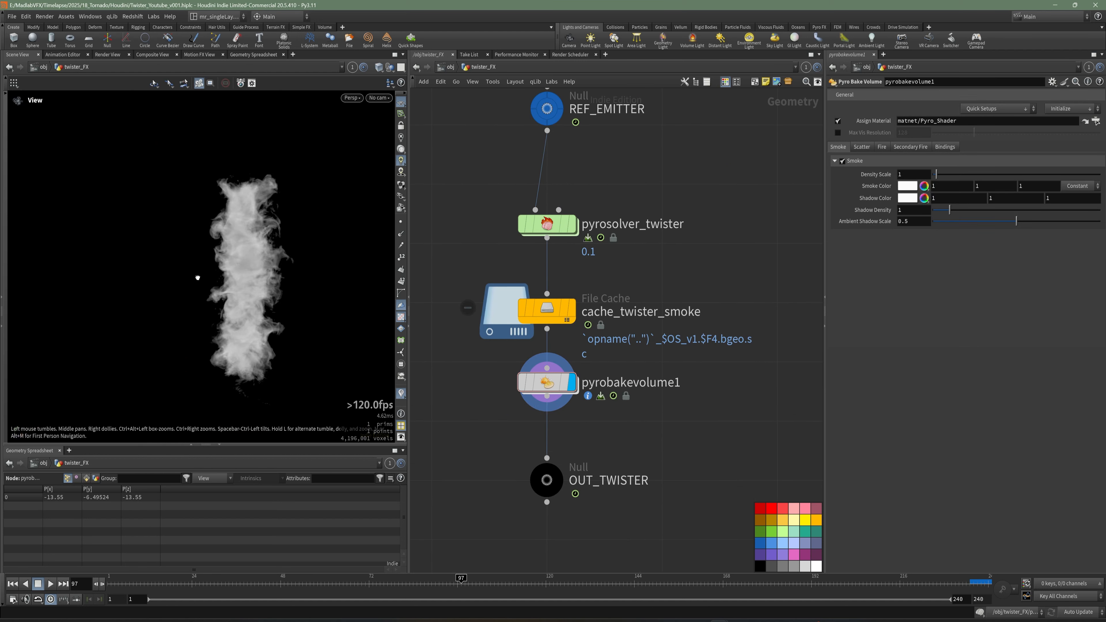
# Set the pyro bake volume's Shadow Density to 2 and Density Scale to 5.
pyautogui.keyDown('alt'); pyautogui.moveTo(260, 305); pyautogui.dragTo(258, 304, button='middle'); pyautogui.keyUp('alt')
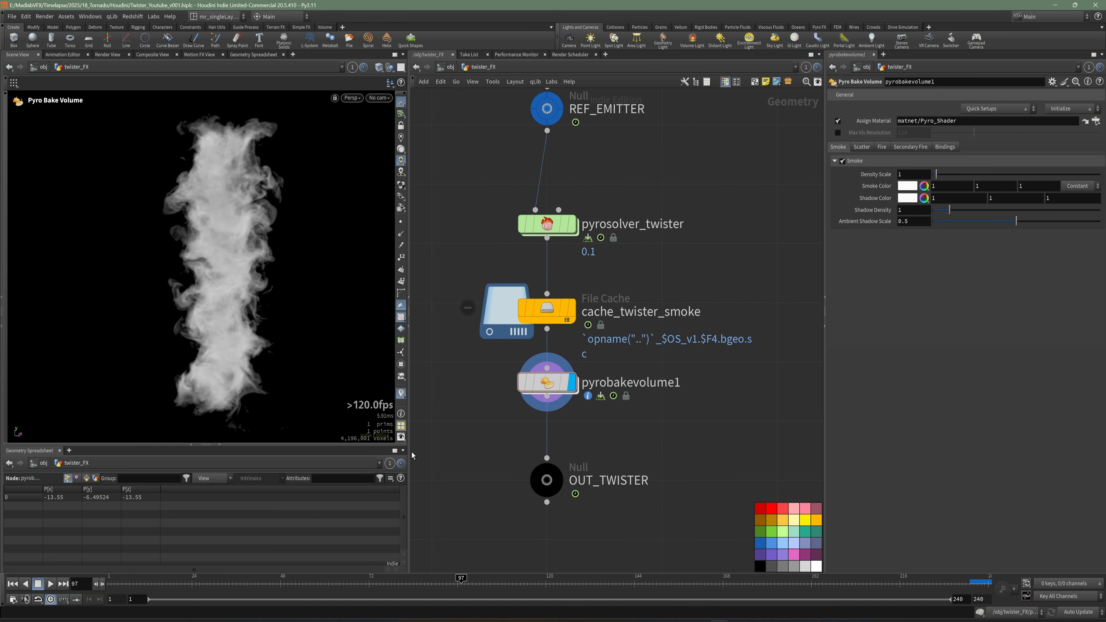
pyautogui.moveTo(409, 453); pyautogui.dragTo(453, 445)
pyautogui.scroll(-1, 311, 343)
pyautogui.keyDown('alt'); pyautogui.moveTo(259, 280); pyautogui.dragTo(312, 348); pyautogui.keyUp('alt')
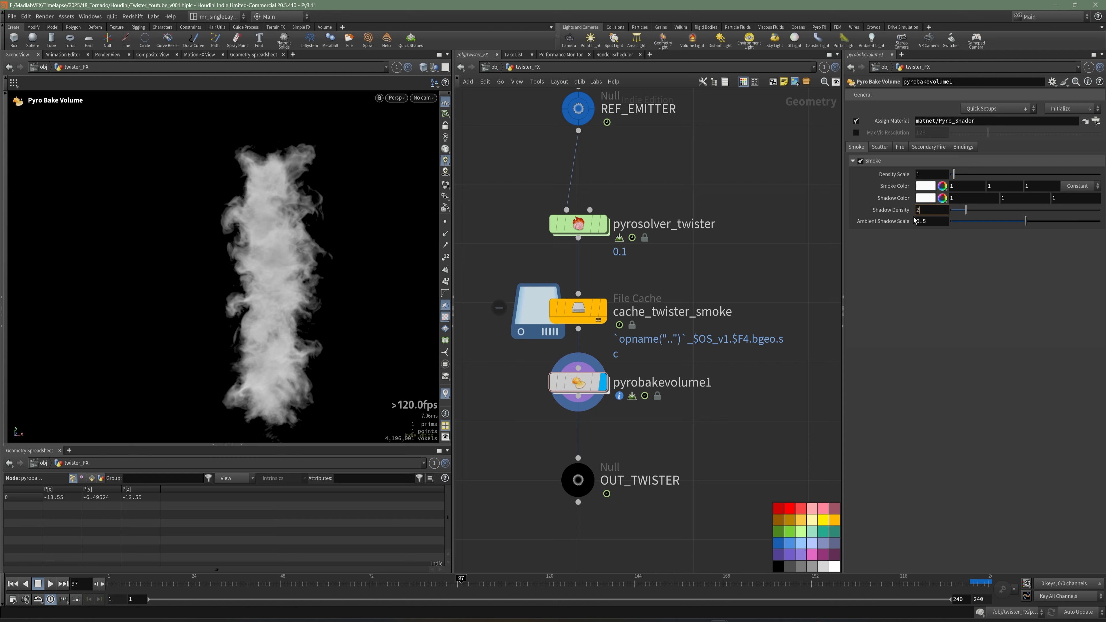
pyautogui.press('Return')
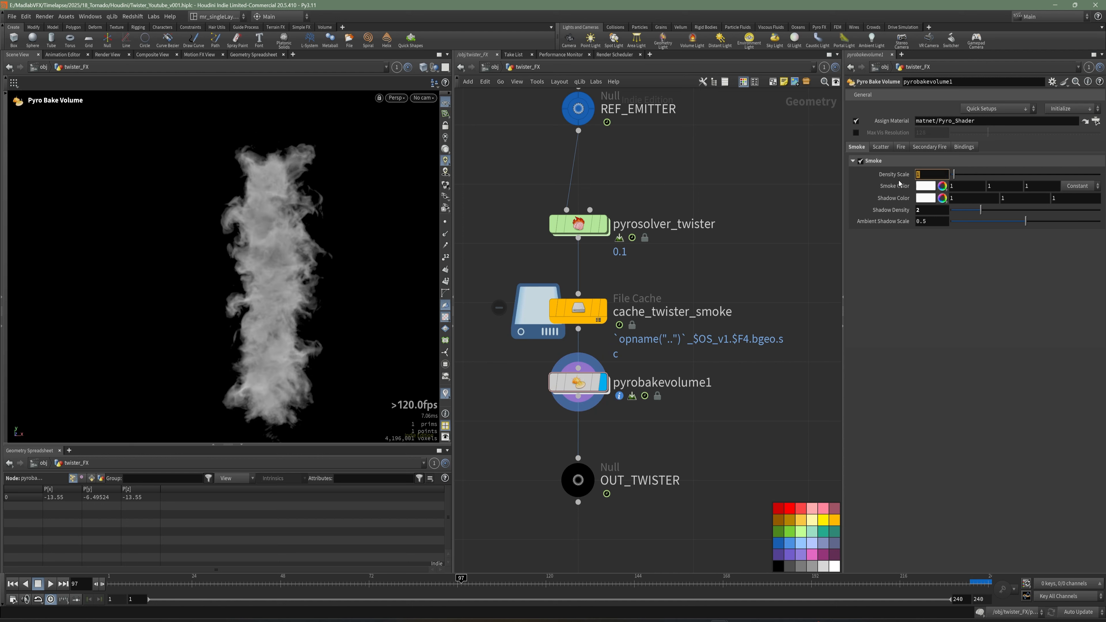
pyautogui.write('5')
pyautogui.press('Return')
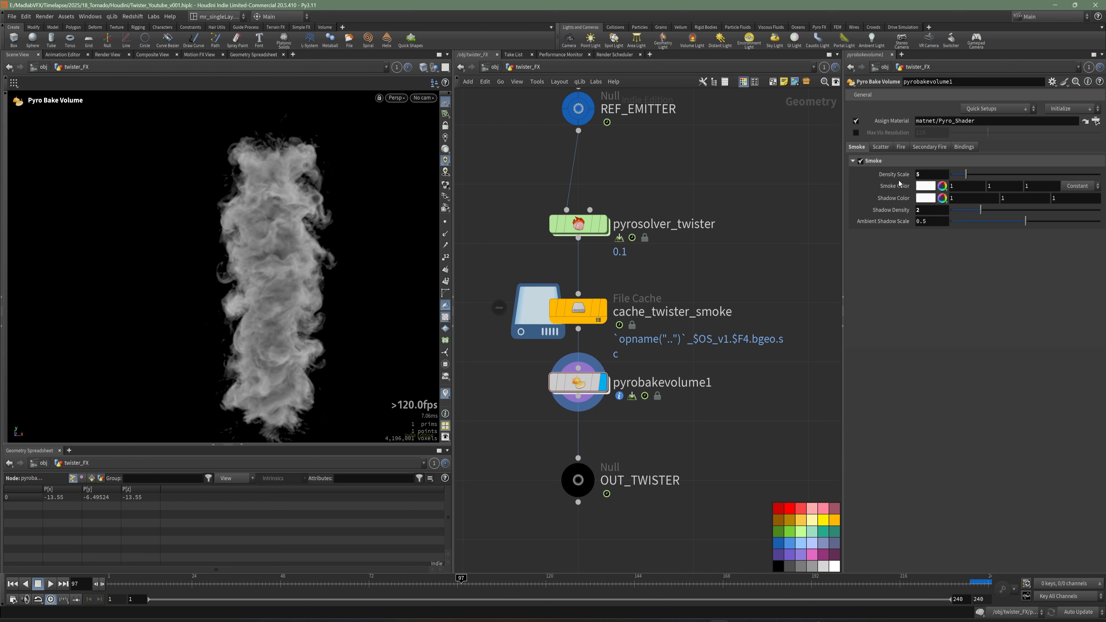
# Return to object level and save the scene.
pyautogui.keyDown('alt'); pyautogui.moveTo(254, 322); pyautogui.dragTo(304, 322); pyautogui.keyUp('alt')
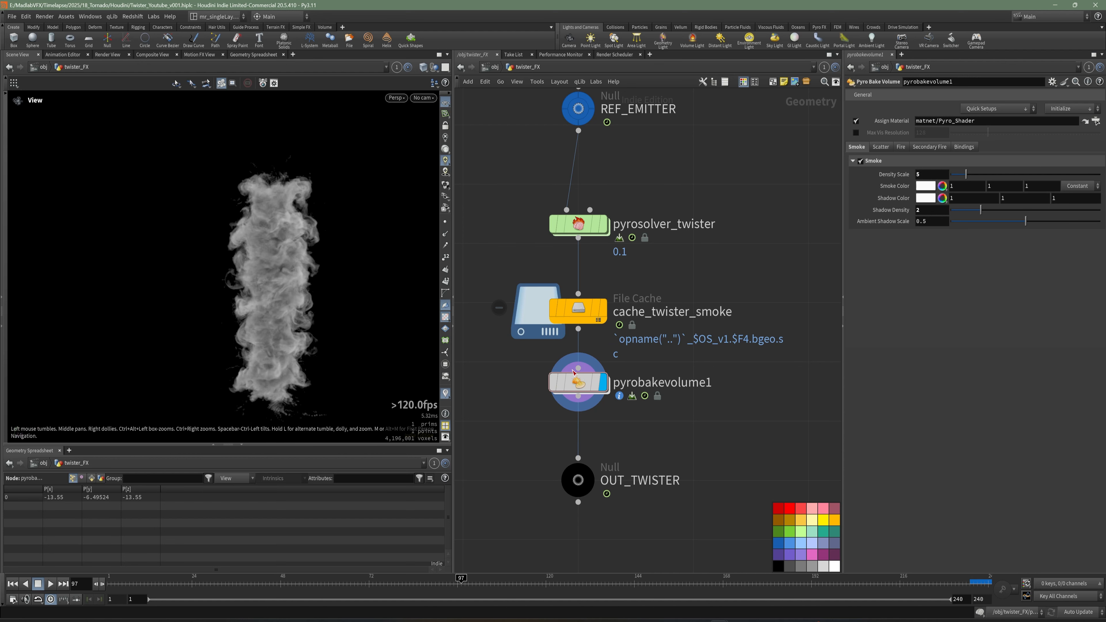
pyautogui.moveTo(718, 392); pyautogui.dragTo(666, 377, button='middle')
pyautogui.press('u')
pyautogui.hotkey('ctrl', 's')
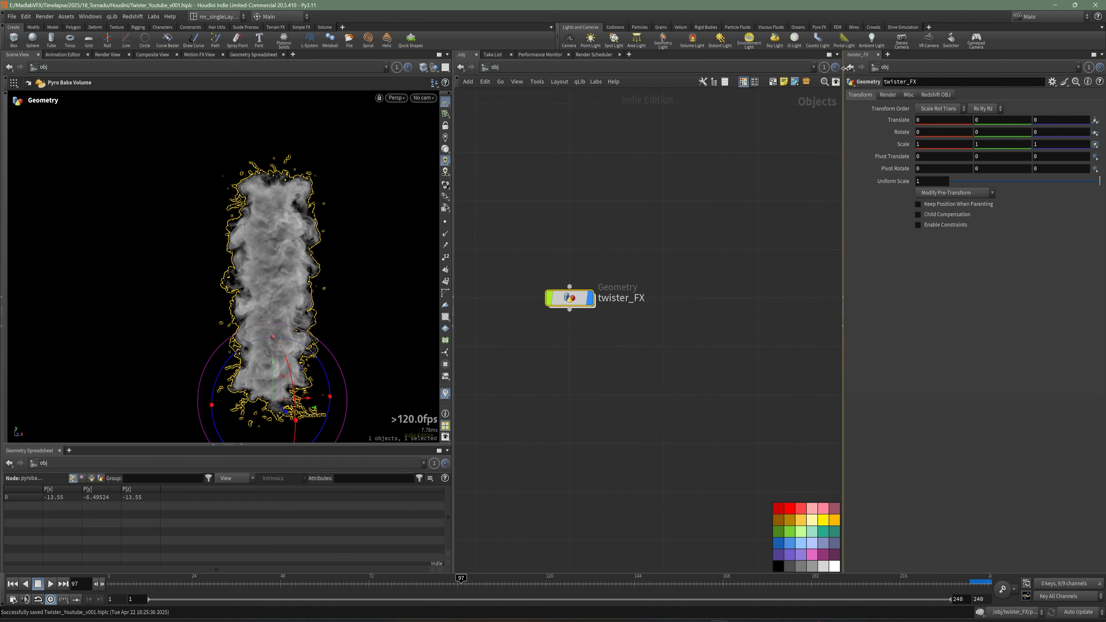
# Add a sky light rig with a sun light and environment light, arrange the nodes, and save.
pyautogui.click(774, 39)
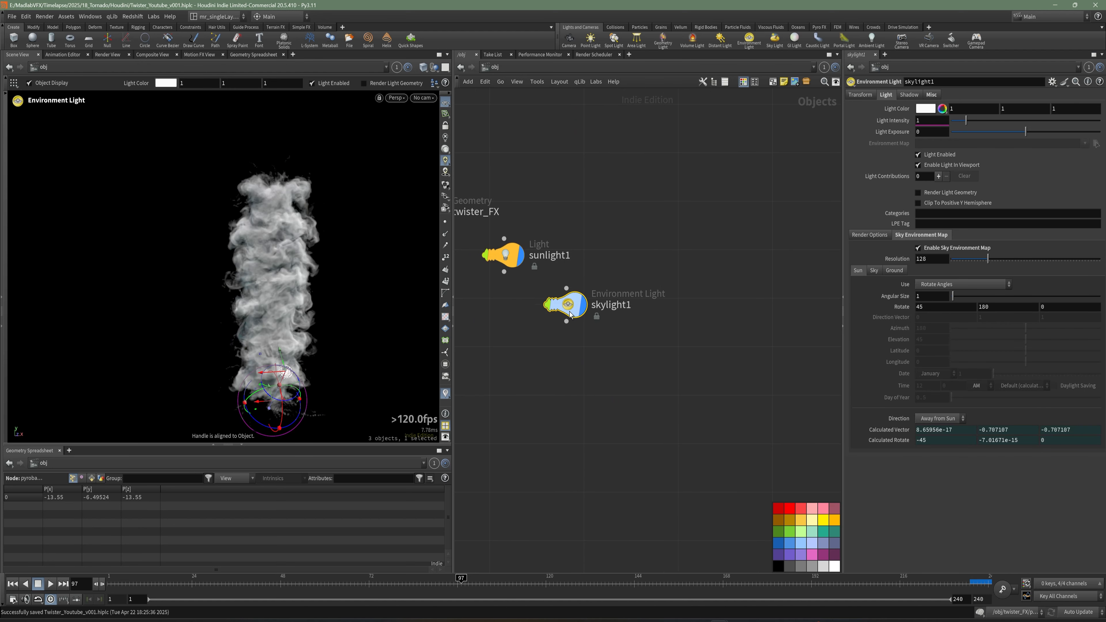
pyautogui.moveTo(587, 312); pyautogui.dragTo(599, 202)
pyautogui.click(607, 309)
pyautogui.moveTo(588, 263); pyautogui.dragTo(588, 250)
pyautogui.keyDown('alt'); pyautogui.moveTo(307, 276); pyautogui.dragTo(232, 300); pyautogui.keyUp('alt')
pyautogui.hotkey('ctrl', 's')
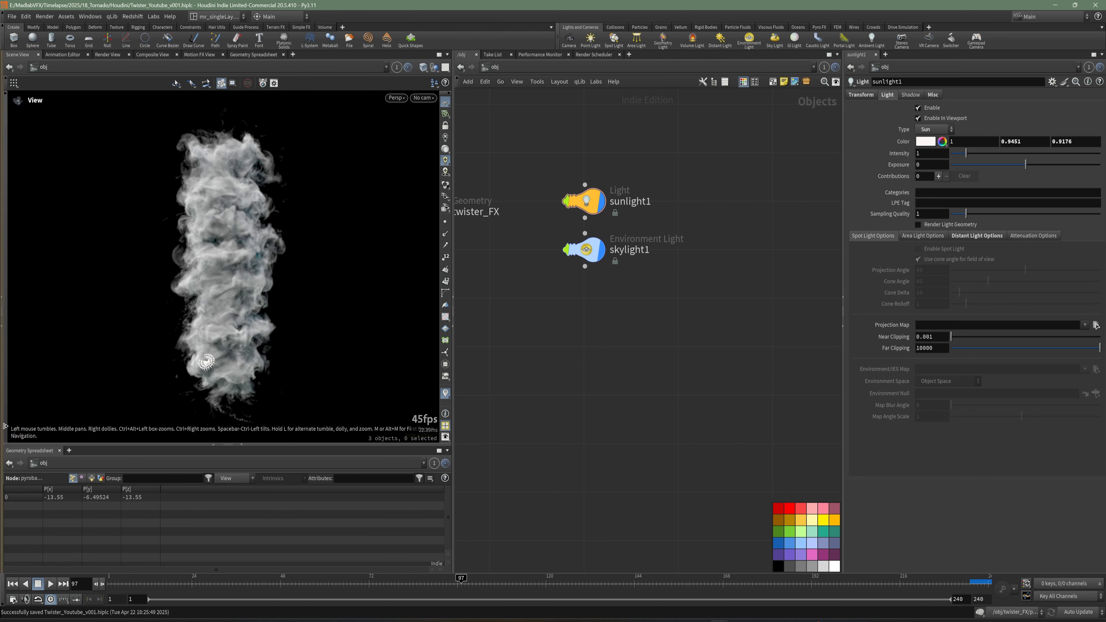
# Render a flipbook of the viewport at 100% zoom and save the scene.
pyautogui.click(6, 428)
pyautogui.click(9, 427)
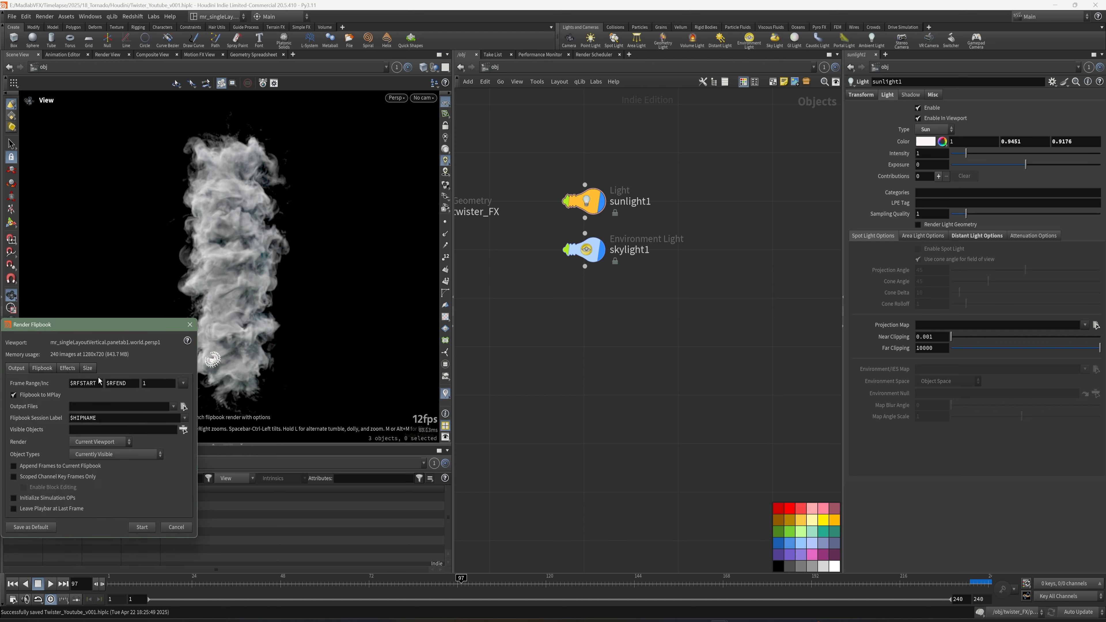
pyautogui.click(87, 368)
pyautogui.click(14, 397)
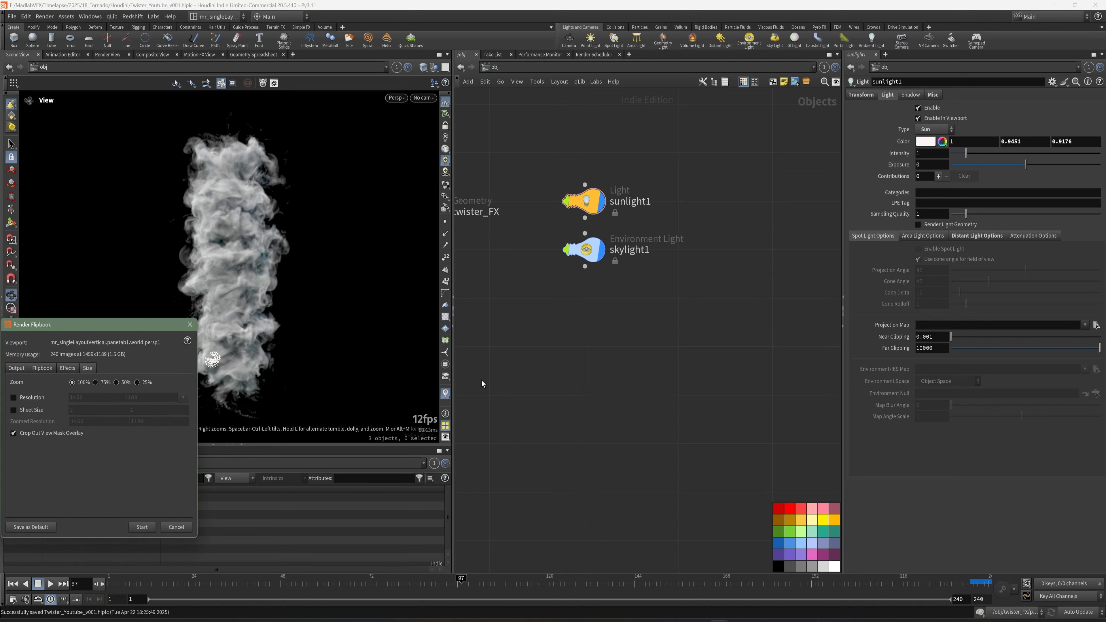
pyautogui.moveTo(456, 397); pyautogui.dragTo(577, 396)
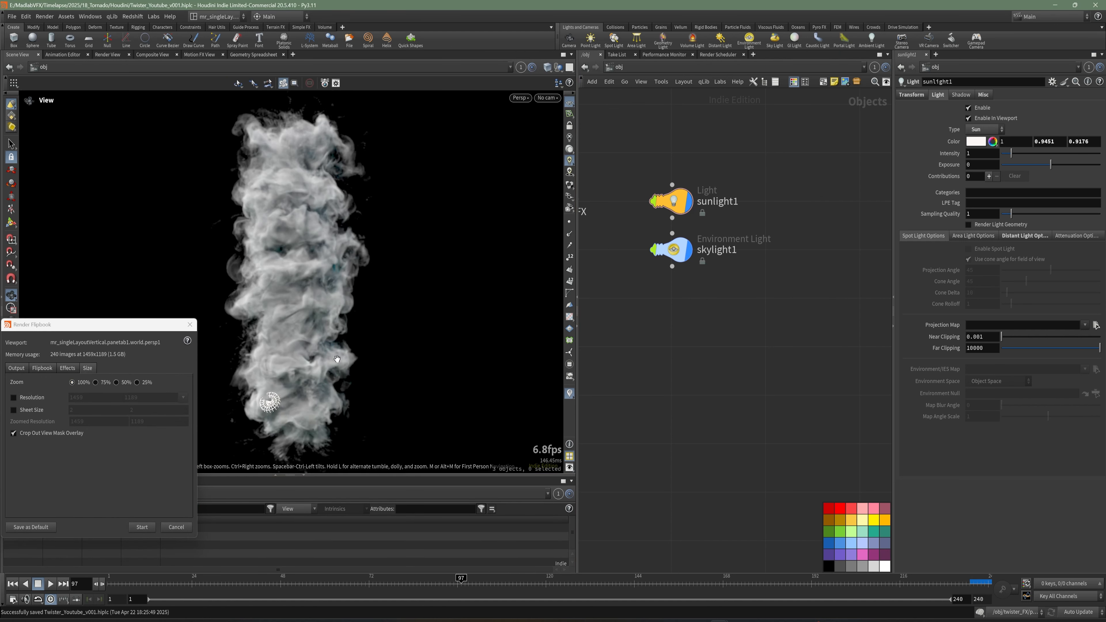
pyautogui.hotkey('ctrl', 's')
pyautogui.click(142, 527)
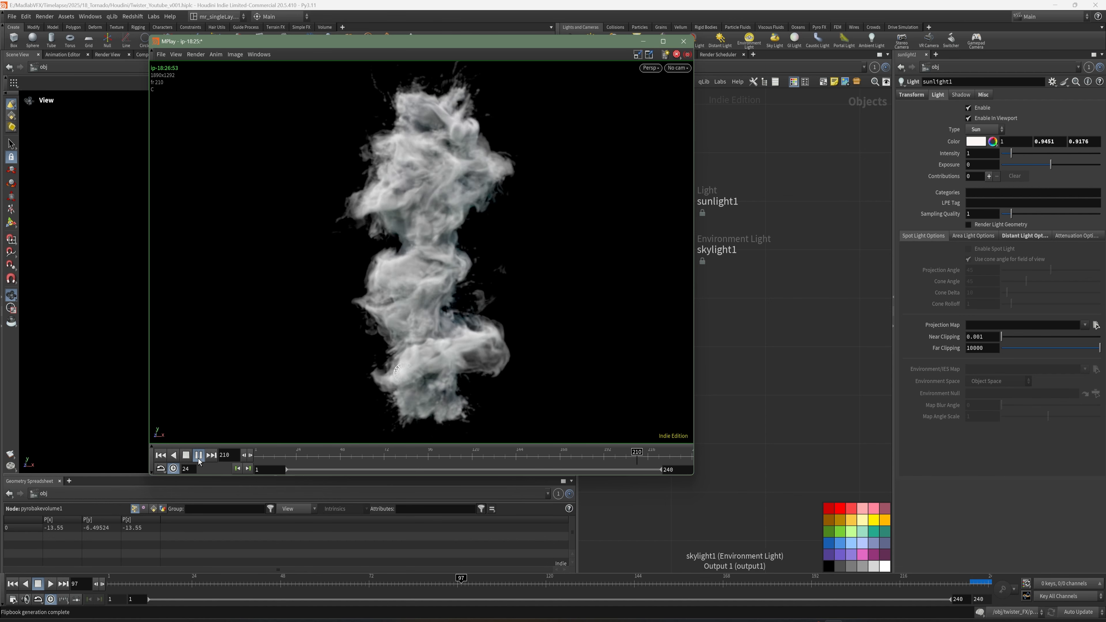
# Set the flipbook player to 30 fps and play back the smoke animation.
pyautogui.write('30')
pyautogui.press('Return')
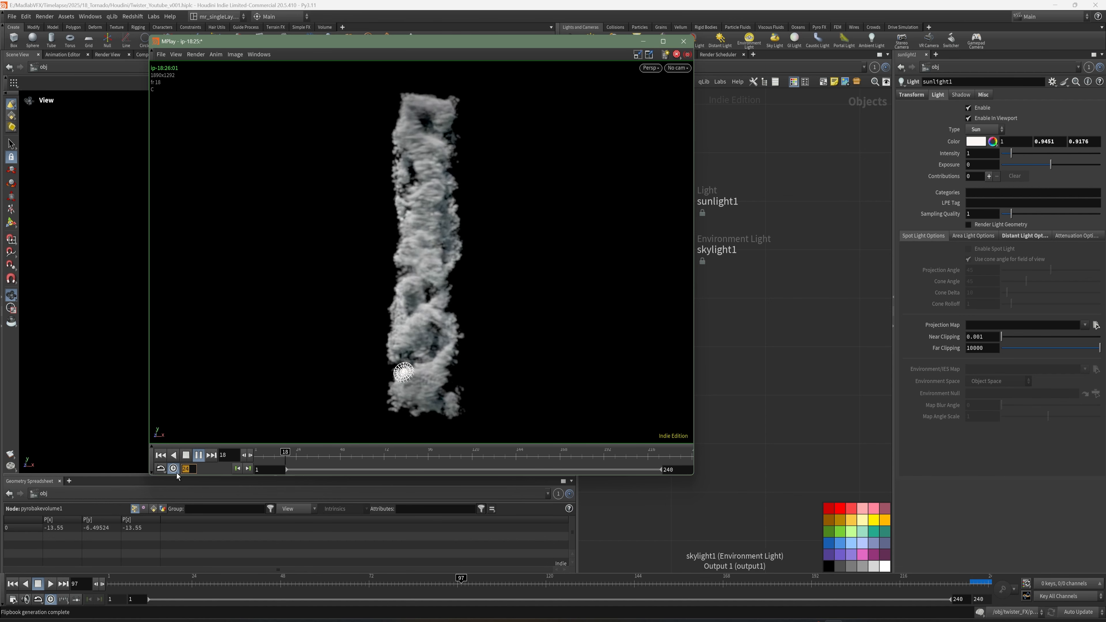
pyautogui.click(199, 454)
pyautogui.click(199, 454)
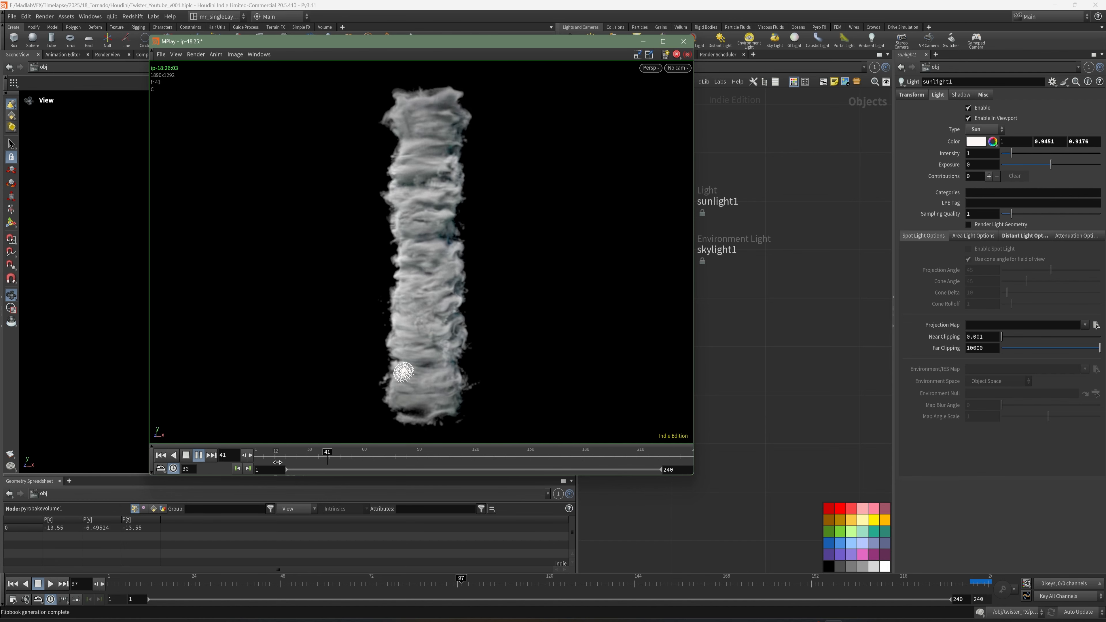
pyautogui.moveTo(257, 457); pyautogui.dragTo(295, 462)
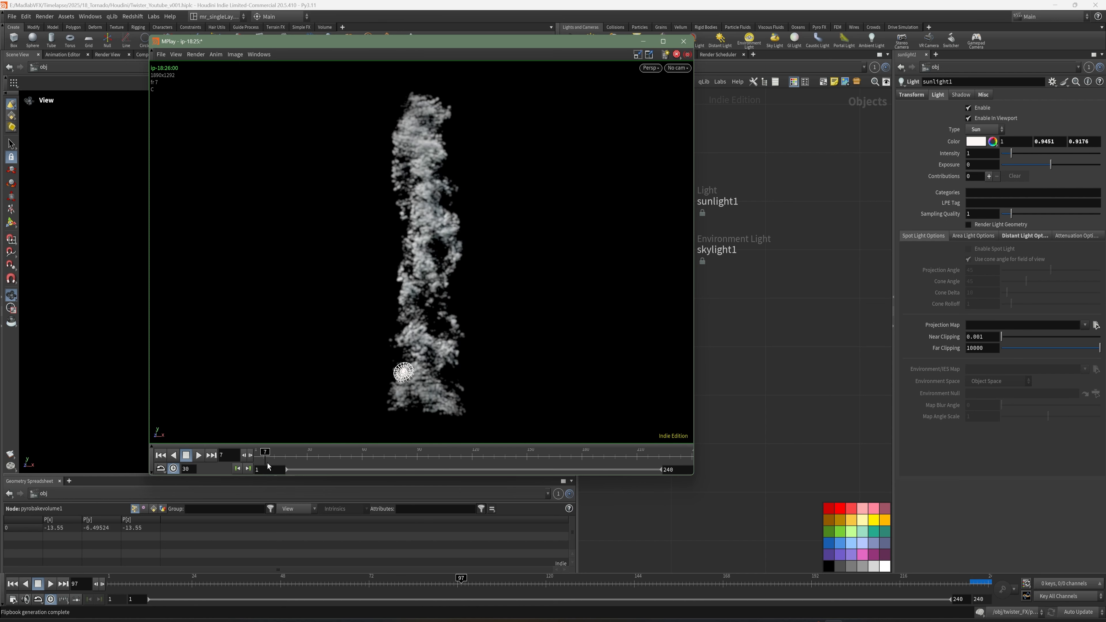
pyautogui.moveTo(267, 463); pyautogui.dragTo(286, 452)
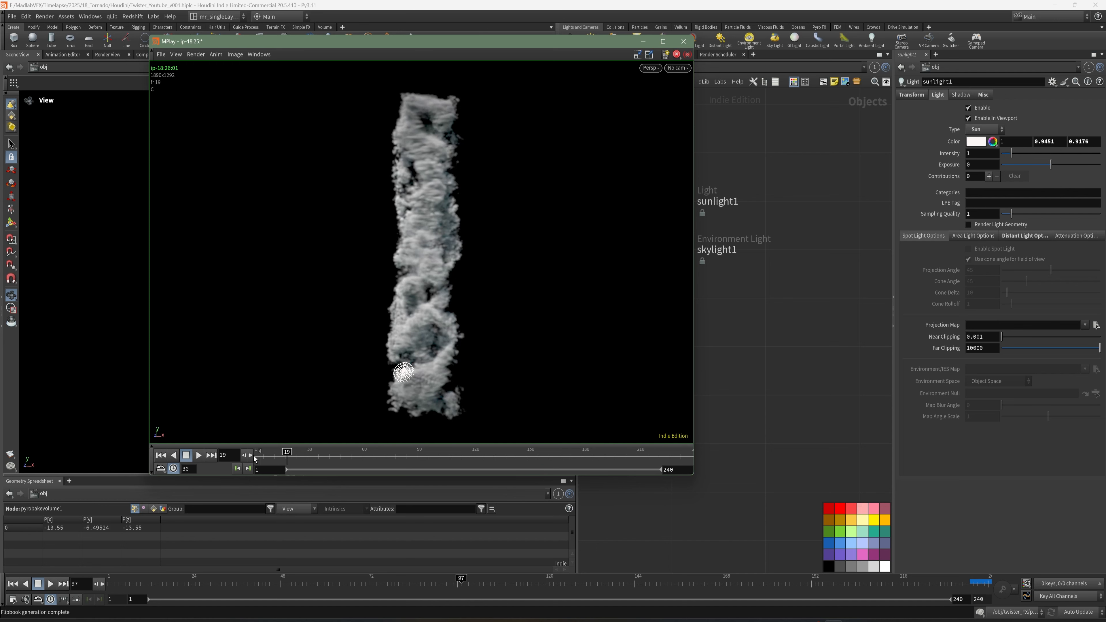
pyautogui.click(198, 454)
pyautogui.click(187, 457)
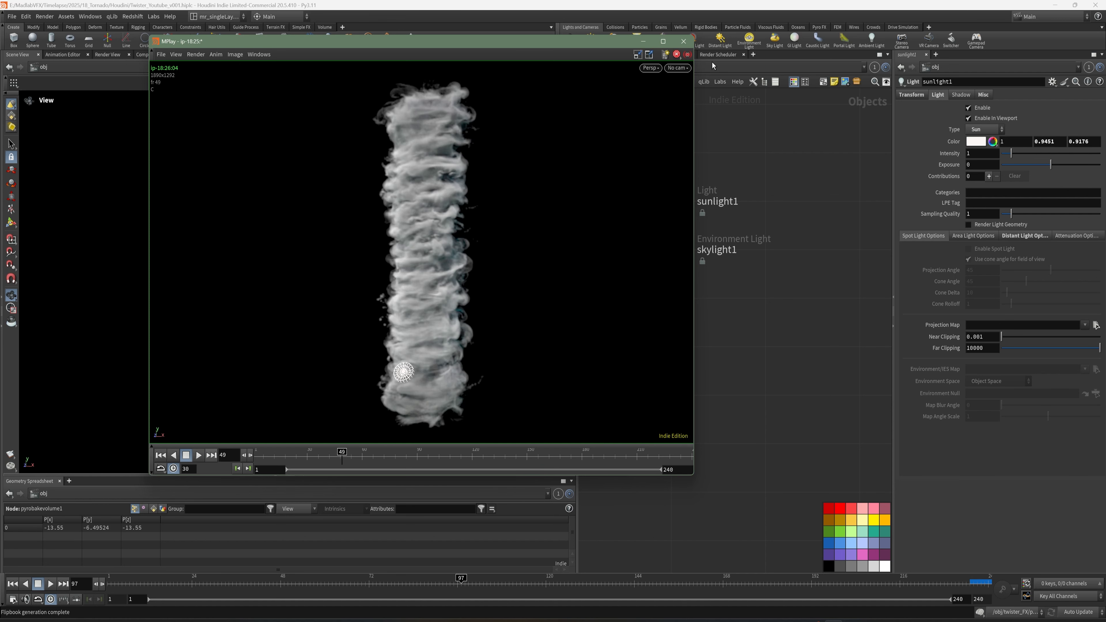
# Close the flipbook player and save the scene.
pyautogui.click(644, 44)
pyautogui.hotkey('ctrl', 's')
pyautogui.moveTo(619, 345); pyautogui.dragTo(795, 430, button='middle')
pyautogui.scroll(2, 676, 262)
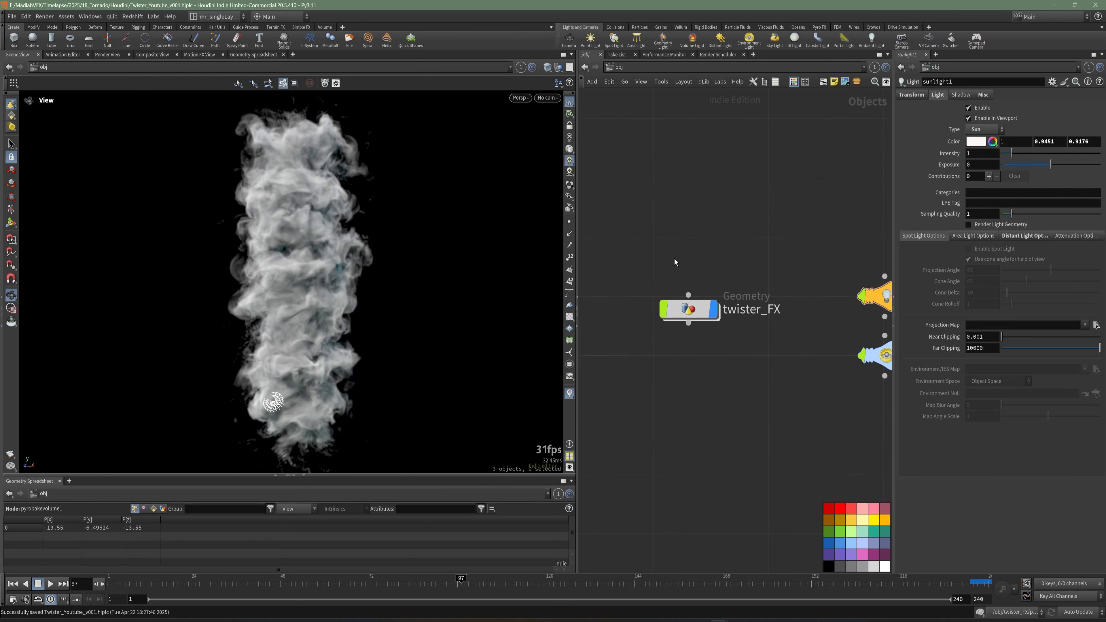
# Enter twister_FX, move the OUT_TWISTER node lower, and save the scene.
pyautogui.moveTo(696, 312); pyautogui.dragTo(661, 299)
pyautogui.doubleClick(660, 298)
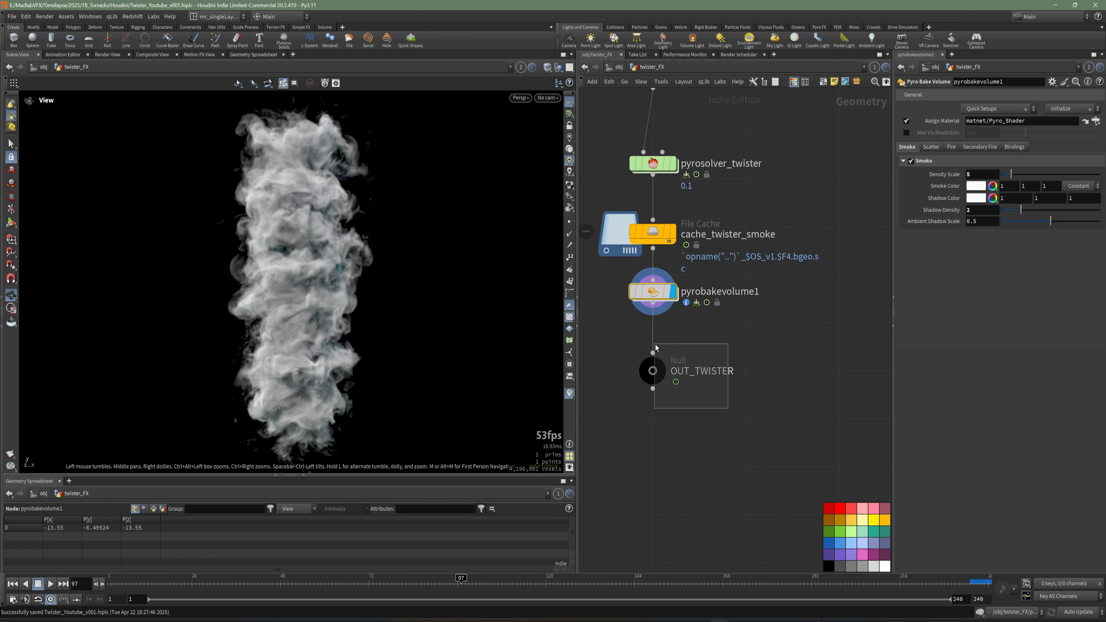
pyautogui.moveTo(657, 368); pyautogui.dragTo(660, 426)
pyautogui.hotkey('ctrl', 's')
pyautogui.moveTo(695, 356); pyautogui.dragTo(695, 363, button='middle')
# Keyframe the pyro bake volume's Density Scale at 0 on frame 32, then move to frame 80.
pyautogui.click(653, 298)
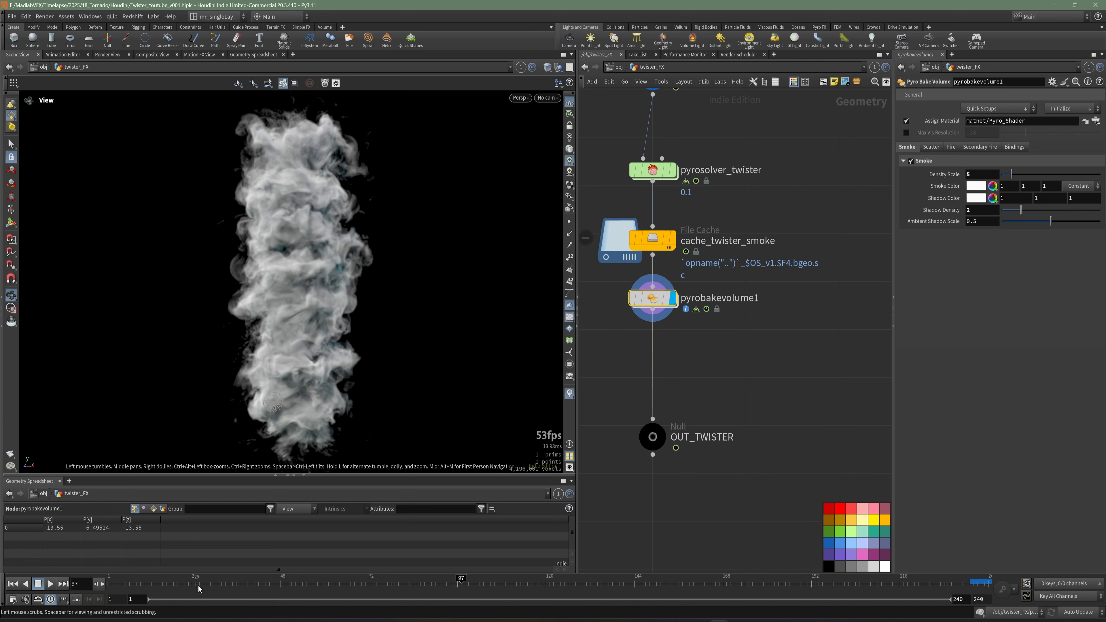
pyautogui.moveTo(229, 580)
pyautogui.mouseDown()
pyautogui.moveTo(185, 583)
pyautogui.moveTo(221, 583)
pyautogui.mouseUp()
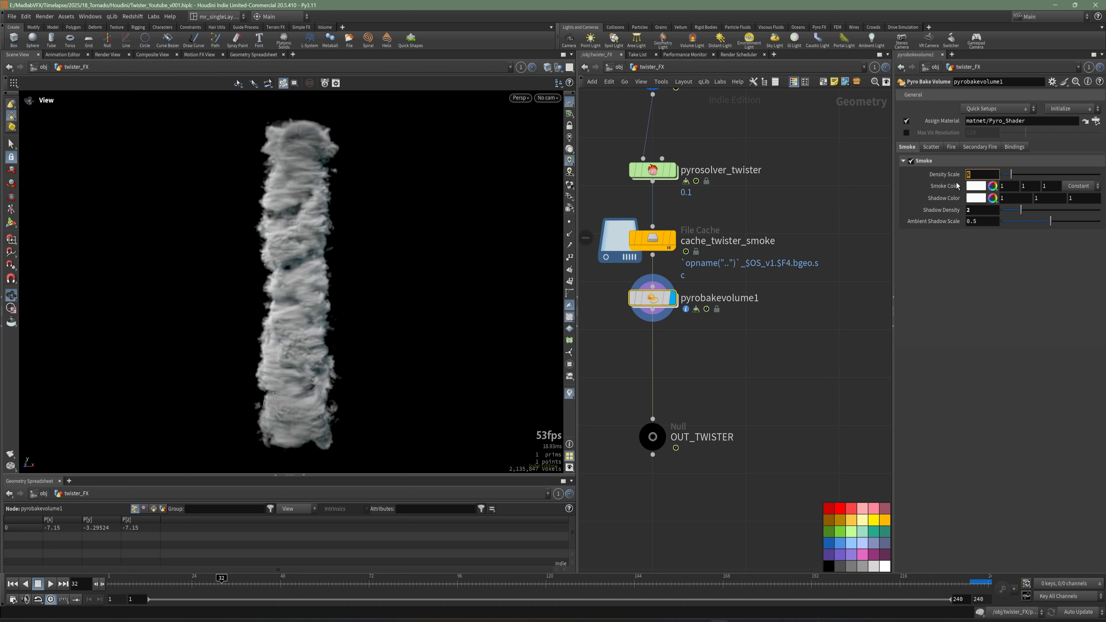
pyautogui.write('0')
pyautogui.press('Return')
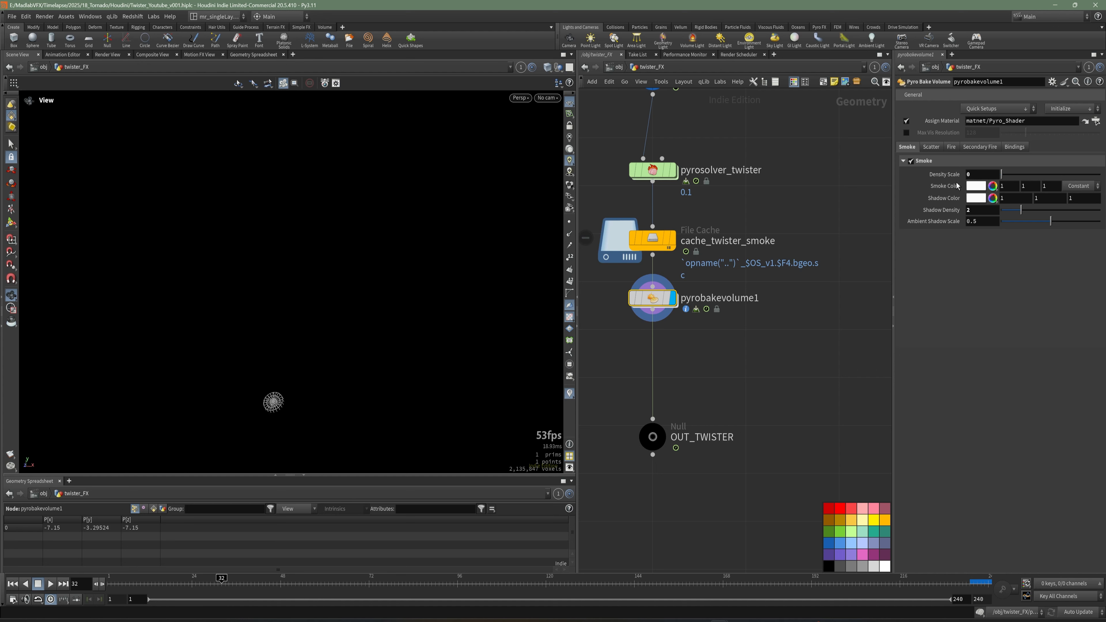
pyautogui.rightClick(977, 173)
pyautogui.moveTo(989, 197)
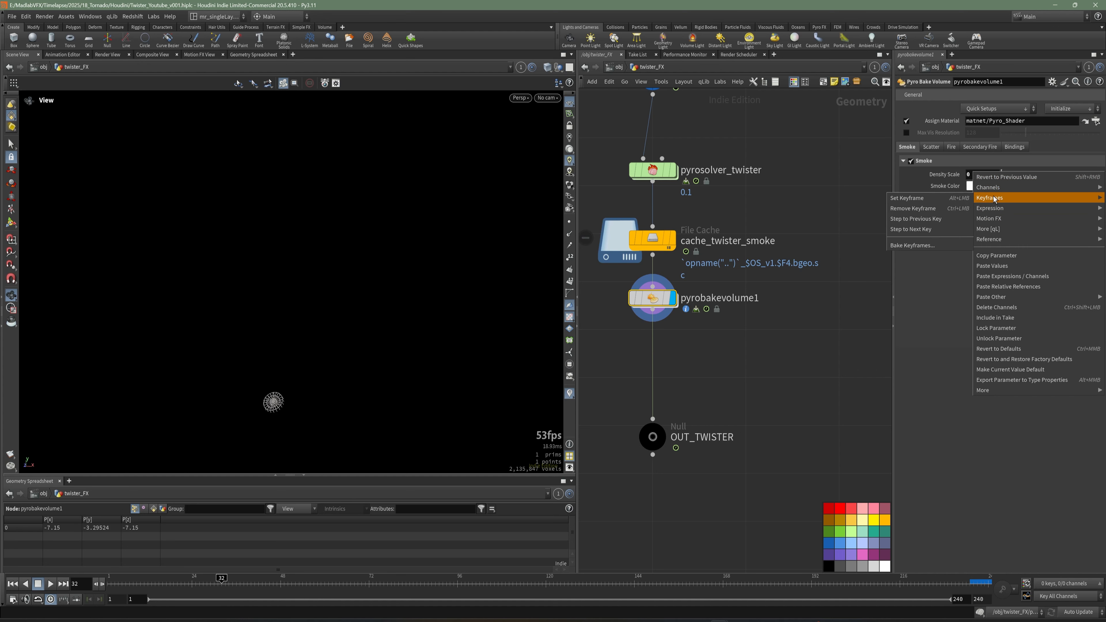
pyautogui.click(939, 202)
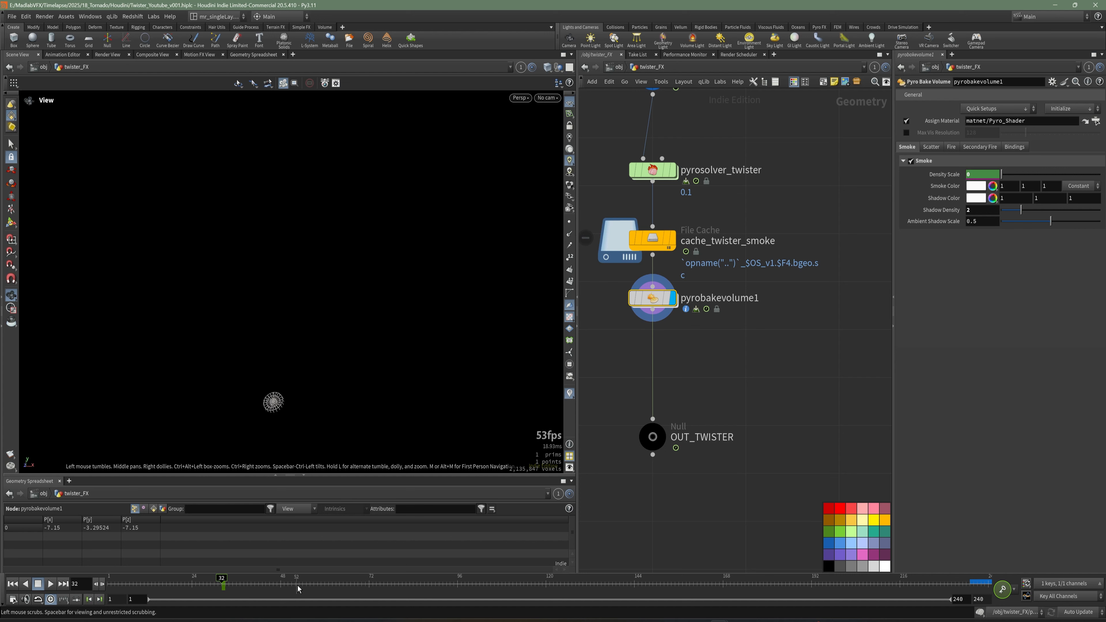
pyautogui.moveTo(297, 588); pyautogui.dragTo(393, 590)
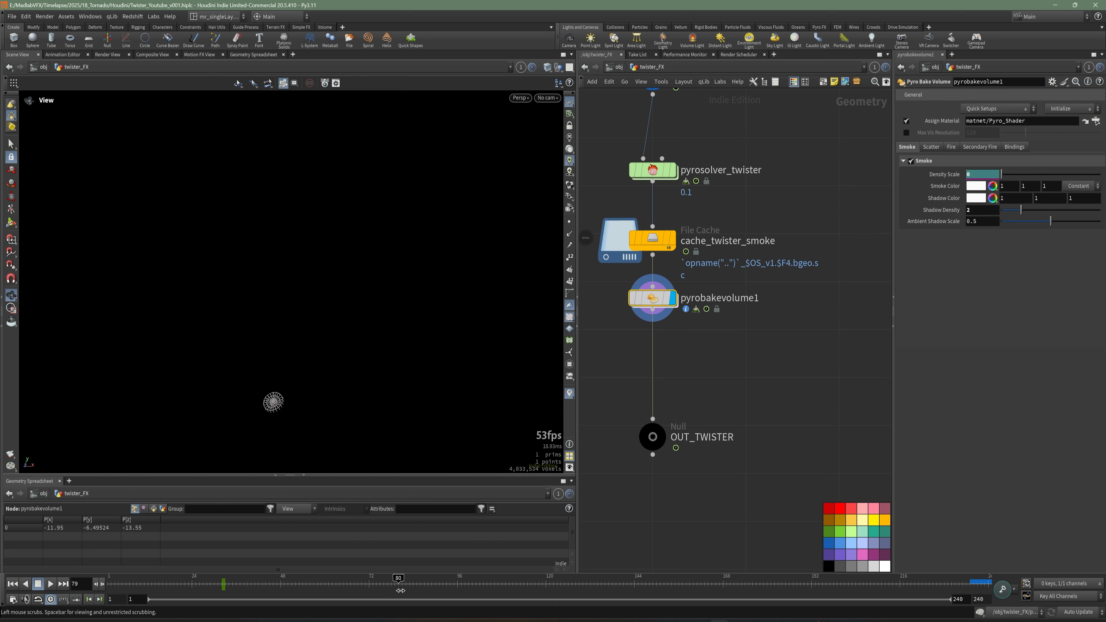
# Set the pyro bake volume's Density Scale keyframe to 5 on frame 80, scrub the animation, and save the scene.
pyautogui.write('5')
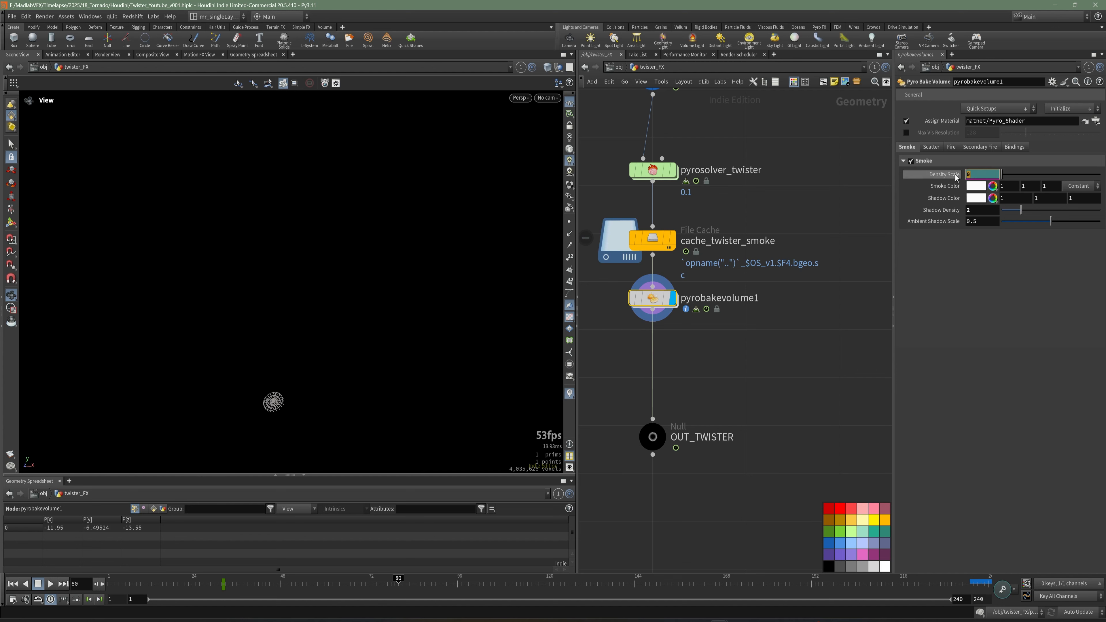
pyautogui.press('Return')
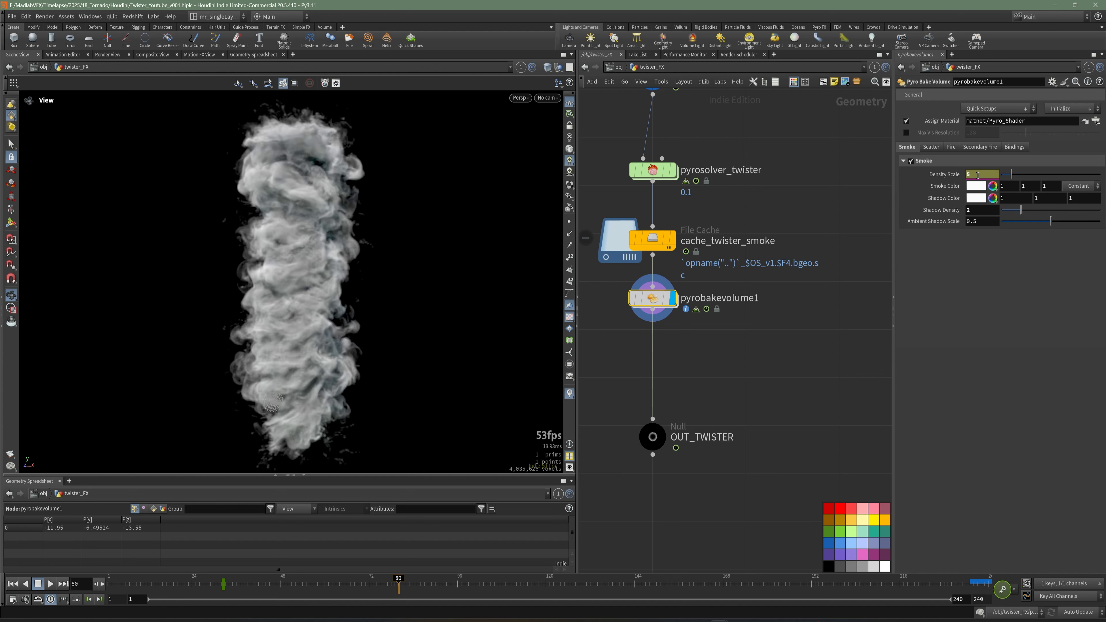
pyautogui.click(232, 584)
pyautogui.moveTo(243, 585); pyautogui.dragTo(336, 578)
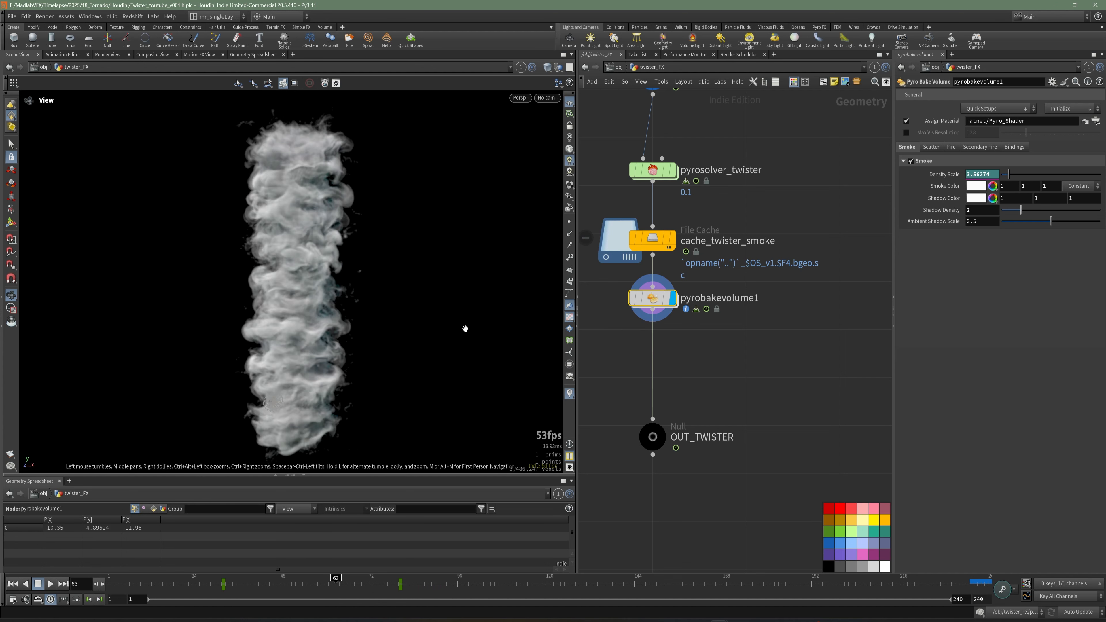
pyautogui.moveTo(706, 346)
pyautogui.mouseDown(button='middle')
pyautogui.moveTo(705, 324)
pyautogui.moveTo(703, 335)
pyautogui.mouseUp(button='middle')
pyautogui.hotkey('ctrl', 's')
pyautogui.press('Tab')
pyautogui.write('tr')
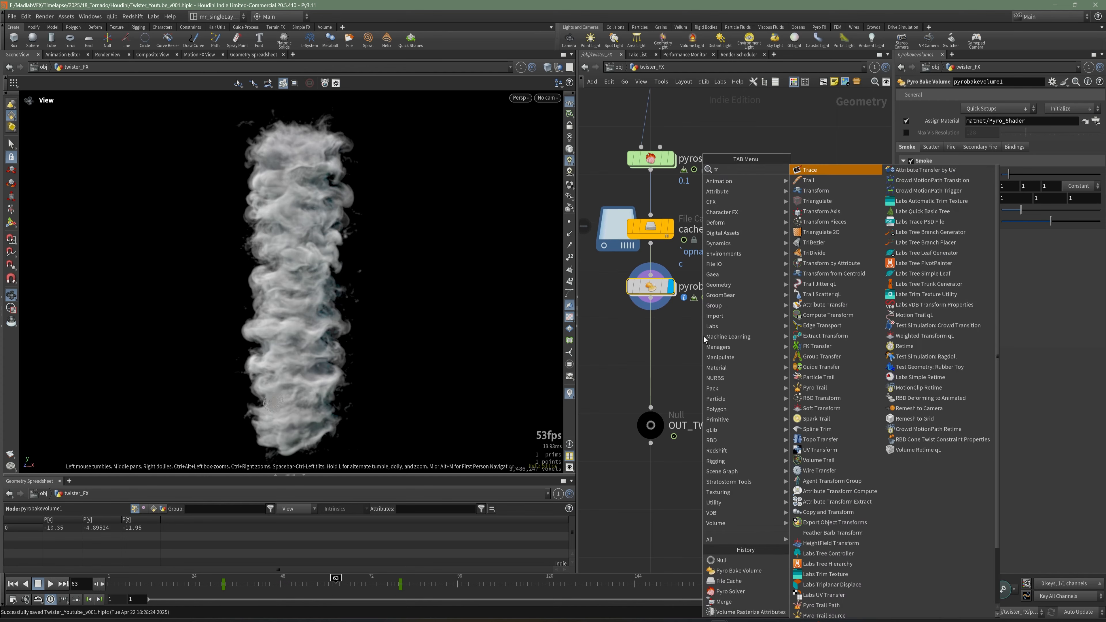
pyautogui.press('Escape')
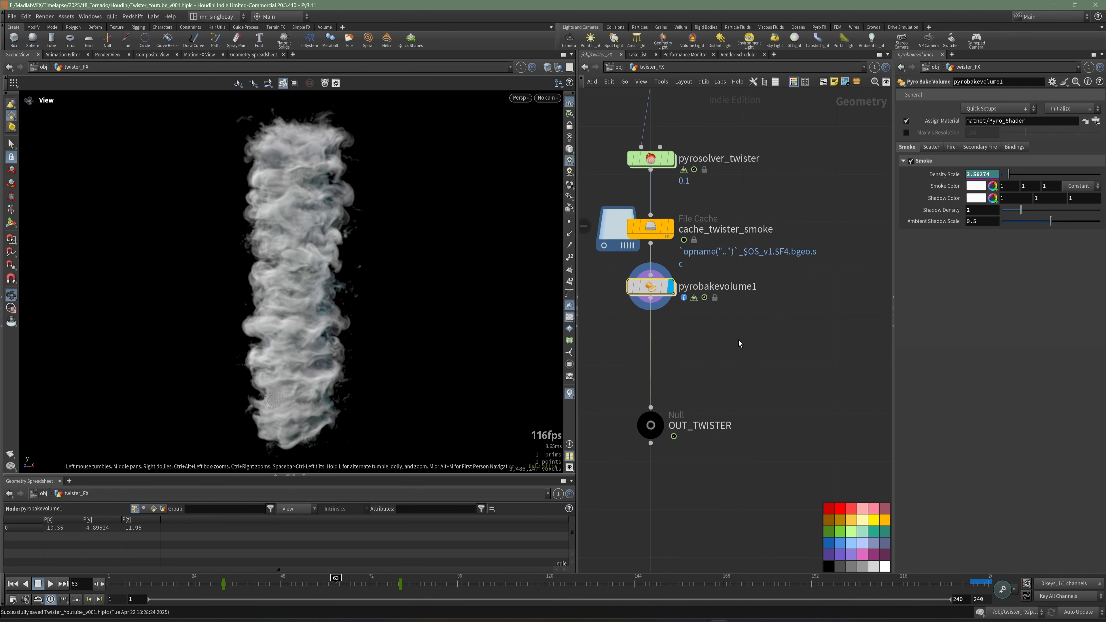
# Insert a Transform node between pyrobakevolume1 and OUT_TWISTER.
pyautogui.moveTo(739, 340); pyautogui.dragTo(734, 345, button='middle')
pyautogui.press('Tab')
pyautogui.write('tr')
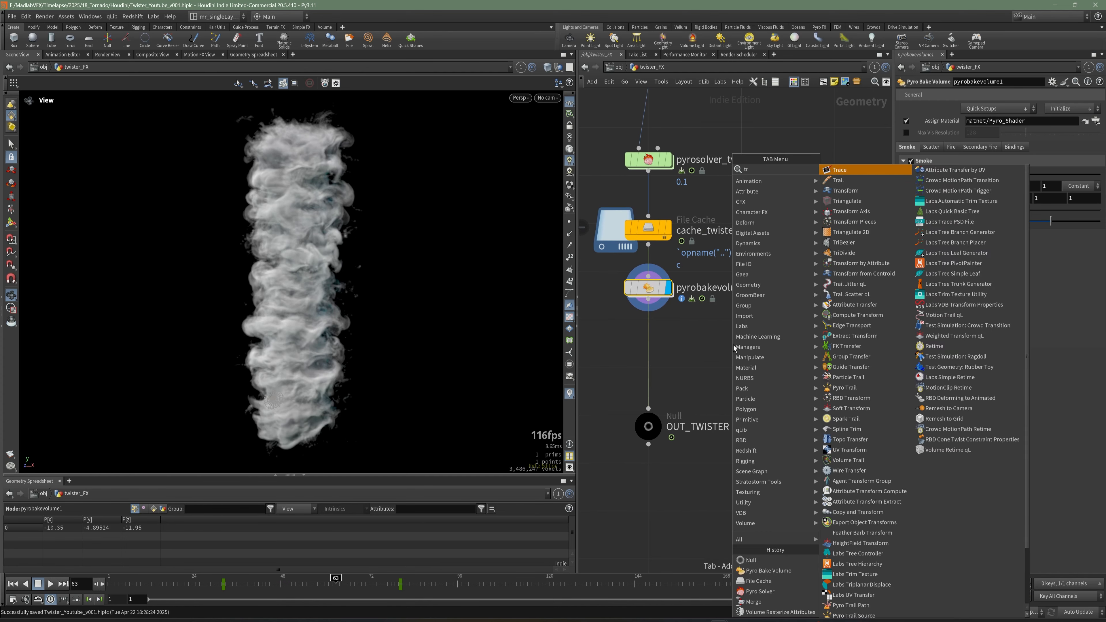
pyautogui.click(845, 190)
pyautogui.click(648, 349)
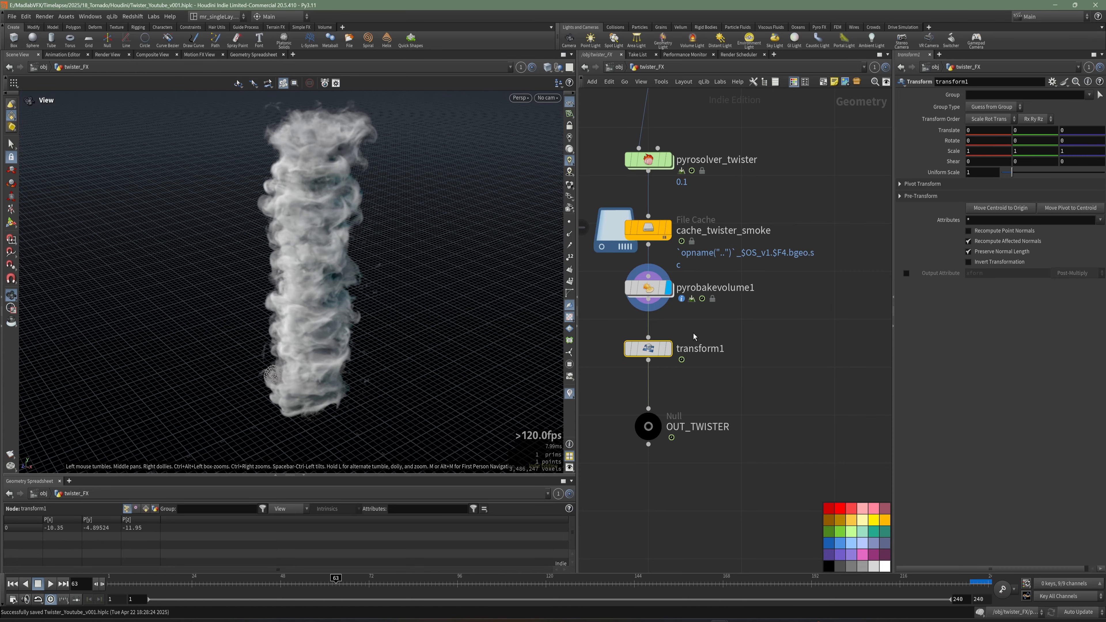
# Set the transform's Scale X and Z to 1.3 to widen the tornado.
pyautogui.click(667, 348)
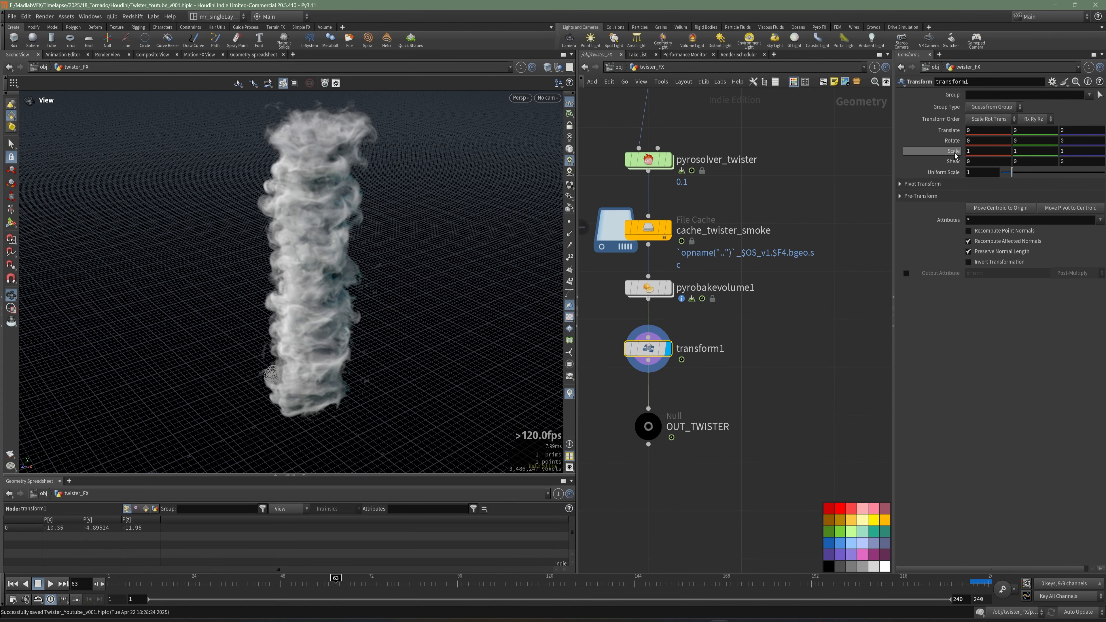
pyautogui.moveTo(977, 151); pyautogui.dragTo(955, 156)
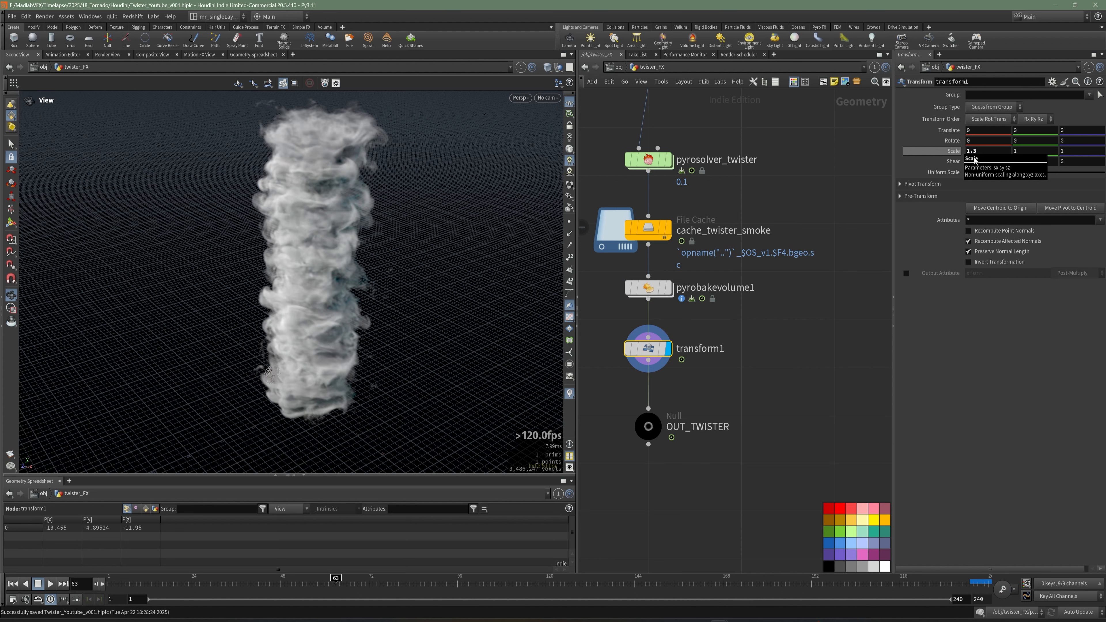
pyautogui.moveTo(1067, 152); pyautogui.dragTo(1044, 154)
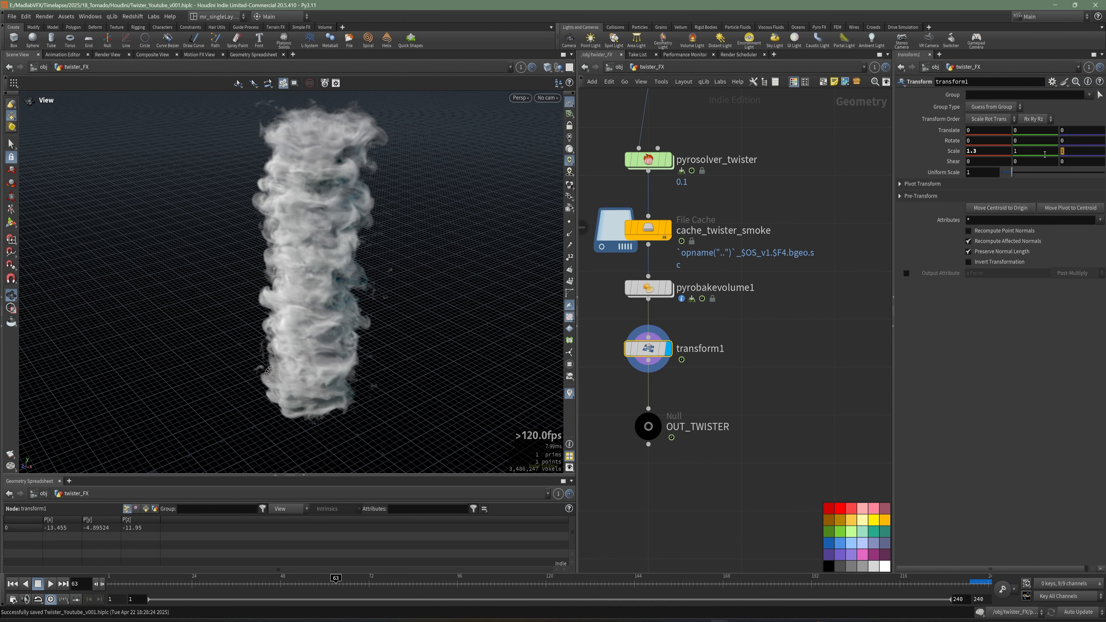
# Preview the scaled tornado across frames, save the scene, and start a flipbook render of the viewport.
pyautogui.click(862, 335)
pyautogui.keyDown('alt'); pyautogui.moveTo(322, 309); pyautogui.dragTo(321, 477); pyautogui.keyUp('alt')
pyautogui.moveTo(237, 586); pyautogui.dragTo(329, 584)
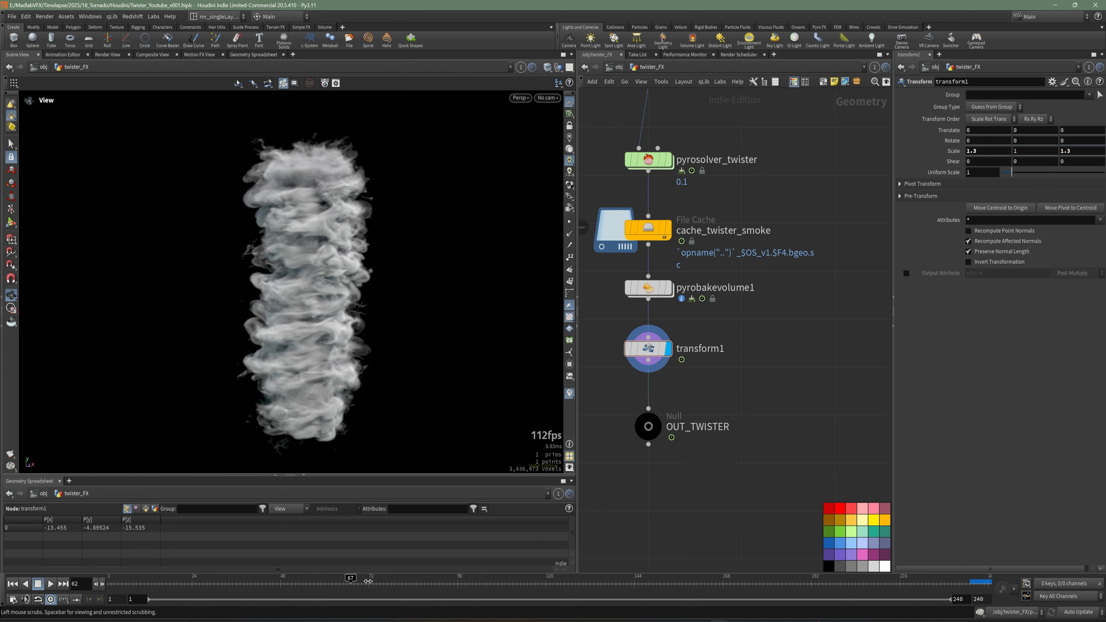
pyautogui.moveTo(376, 377); pyautogui.dragTo(345, 367)
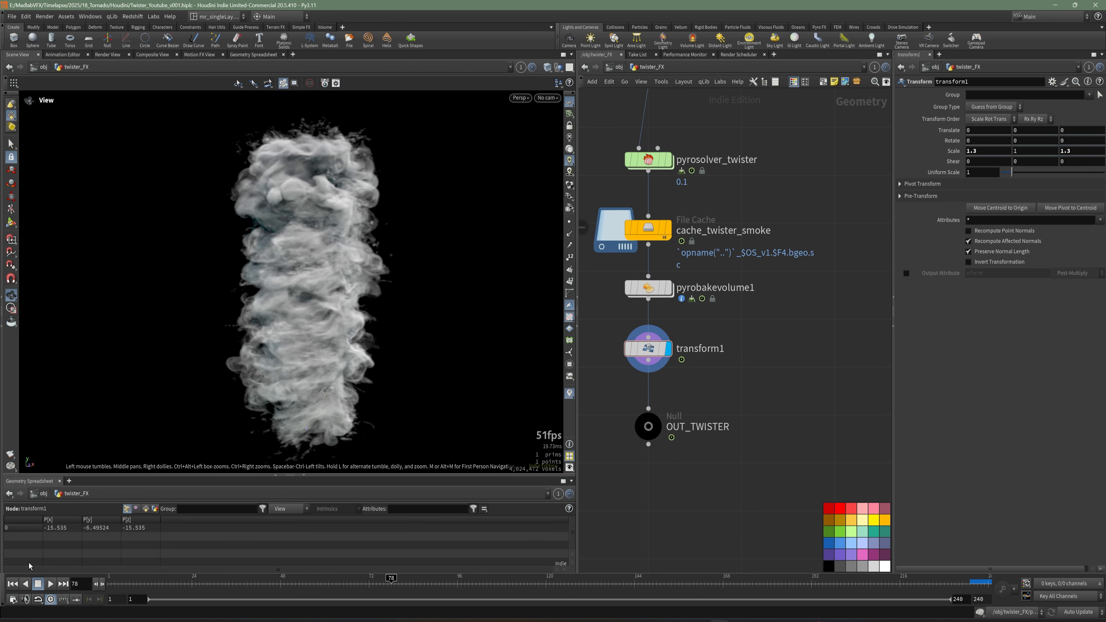
pyautogui.hotkey('ctrl', 's')
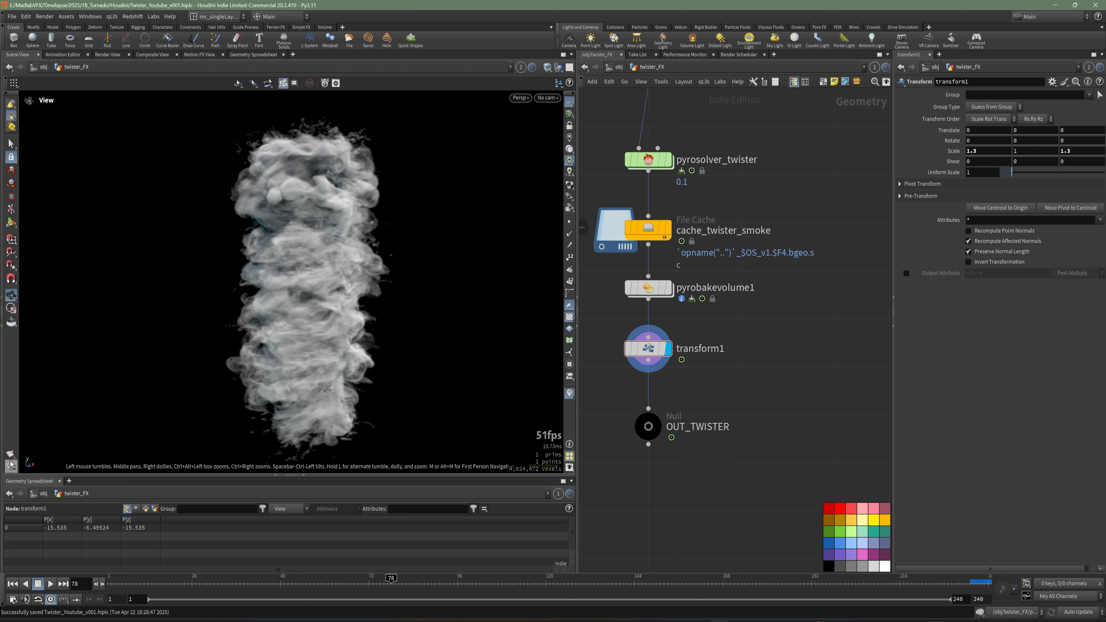
pyautogui.click(47, 461)
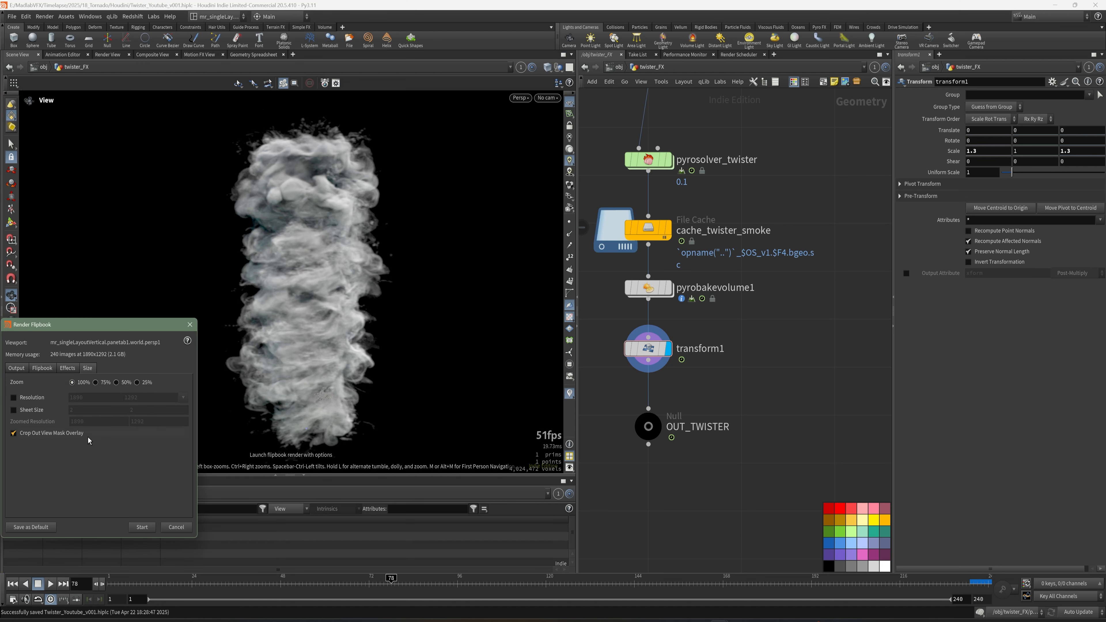
pyautogui.click(142, 528)
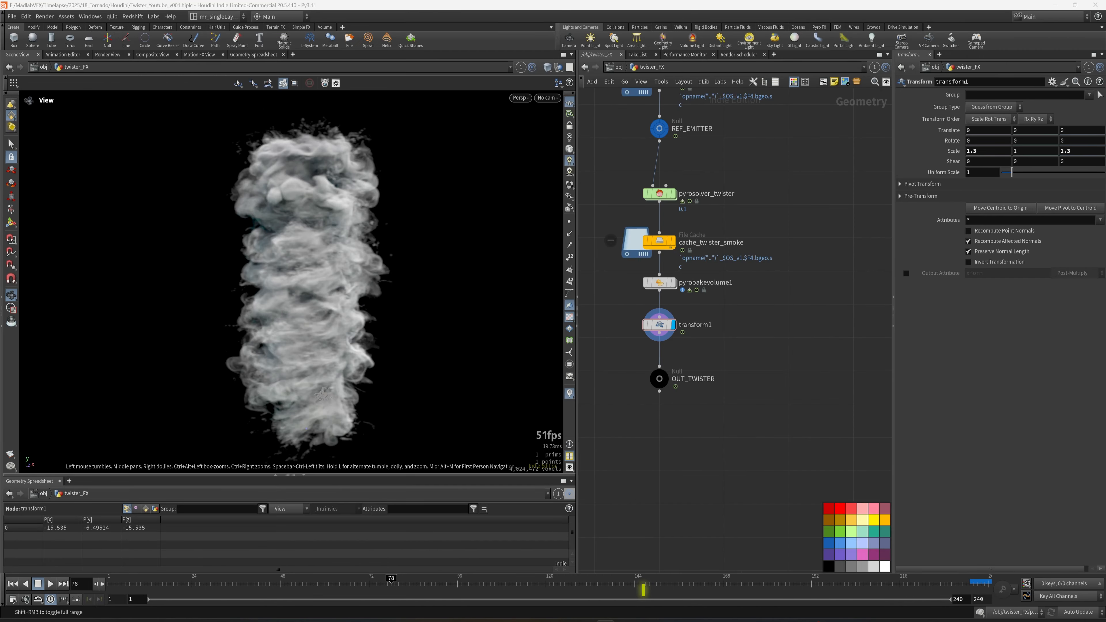
# Return to object level and create a LOP Network node below twister_FX.
pyautogui.moveTo(764, 413); pyautogui.dragTo(745, 372, button='middle')
pyautogui.press('u')
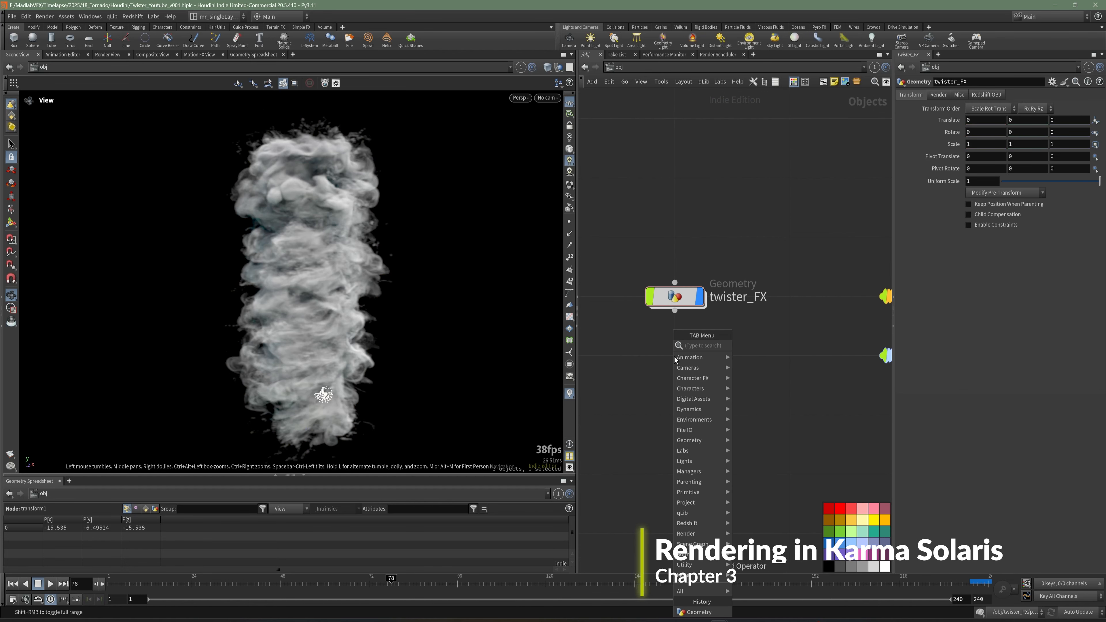
pyautogui.press('Tab')
pyautogui.write('lo')
pyautogui.click(773, 358)
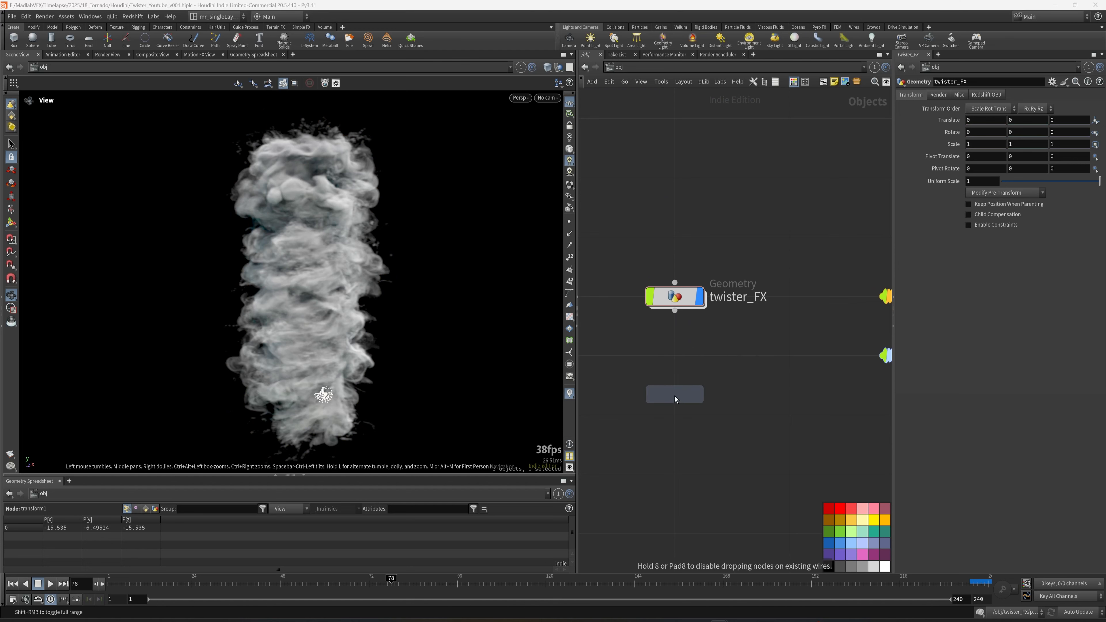
pyautogui.click(673, 413)
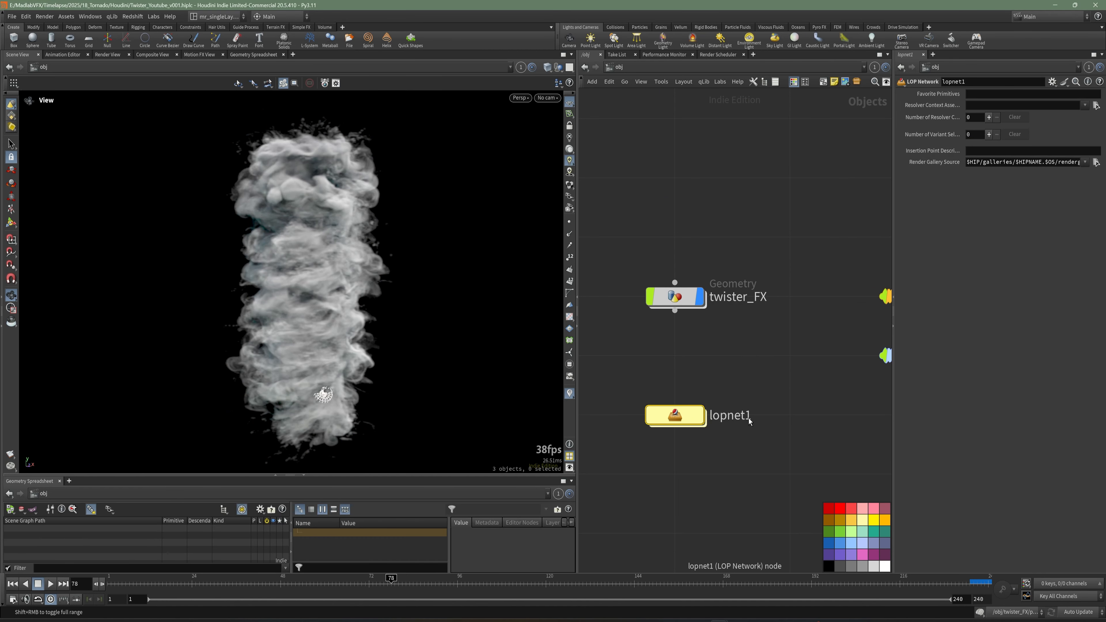
# Rename the LOP network to LOOKDEV_Twister and save the scene.
pyautogui.doubleClick(735, 416)
pyautogui.write('LOOKDEV_Twister')
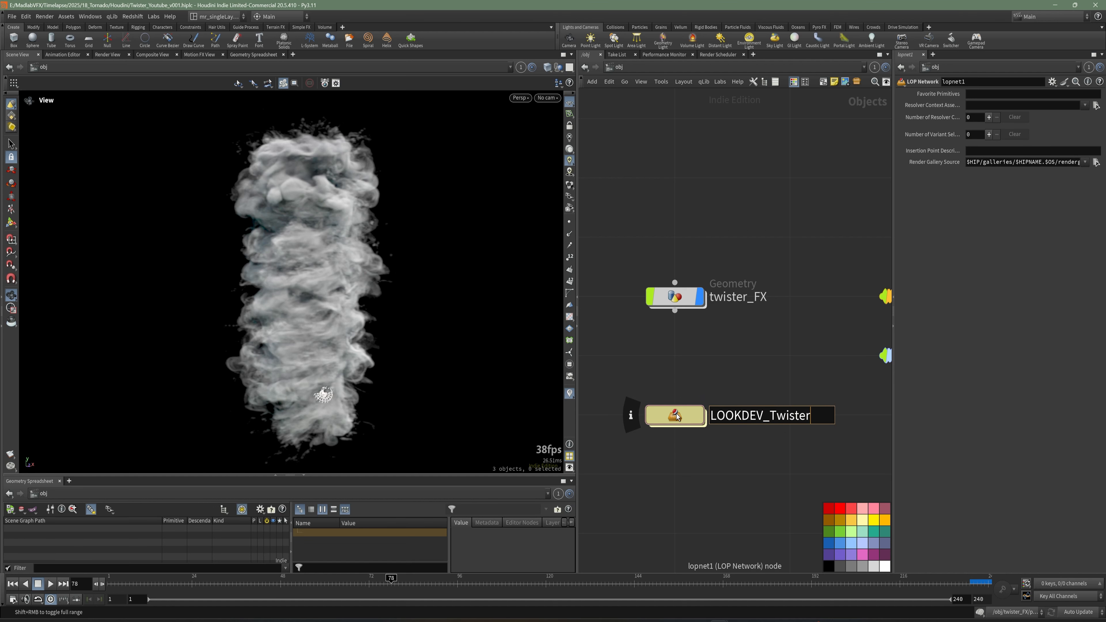
pyautogui.press('Return')
pyautogui.hotkey('ctrl', 's')
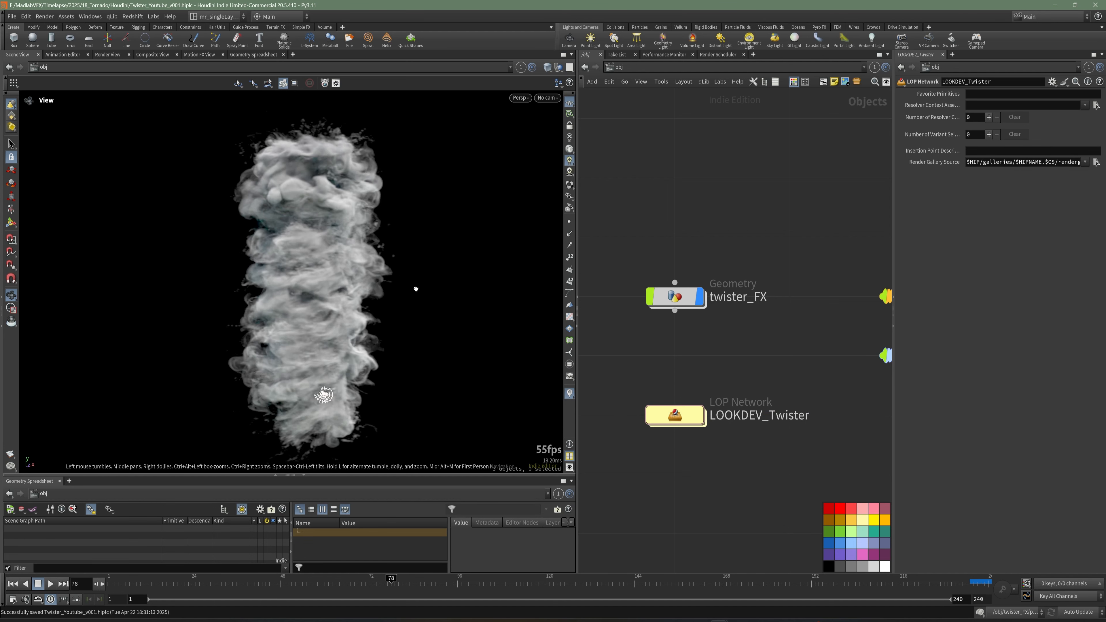
# Inside LOOKDEV_Twister, add a SOP Import node named twister.
pyautogui.doubleClick(681, 415)
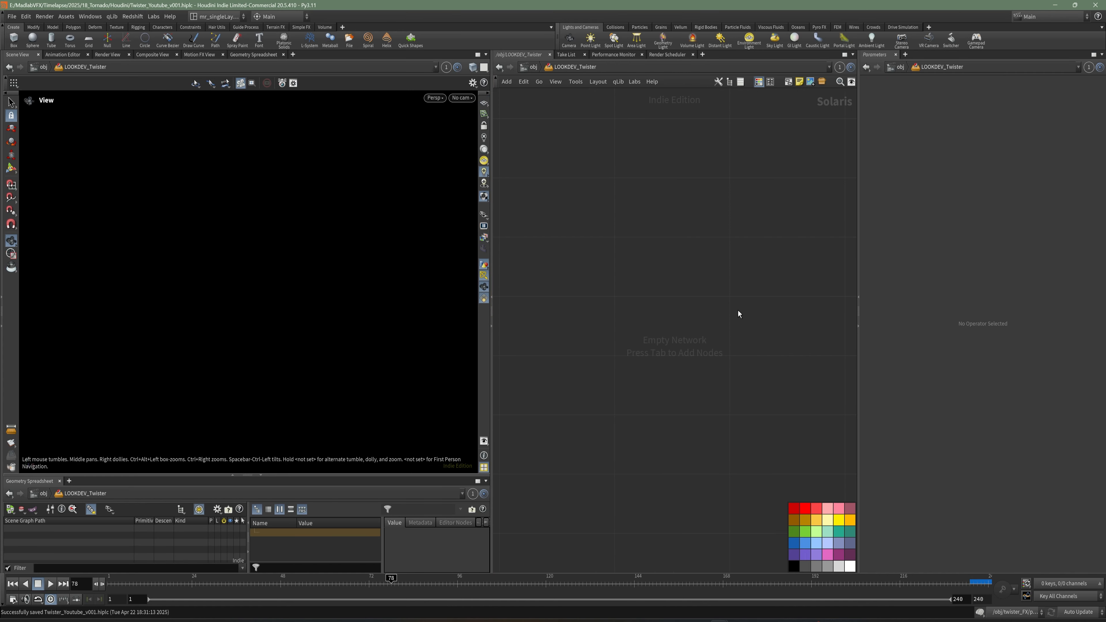
pyautogui.press('Tab')
pyautogui.write('sop')
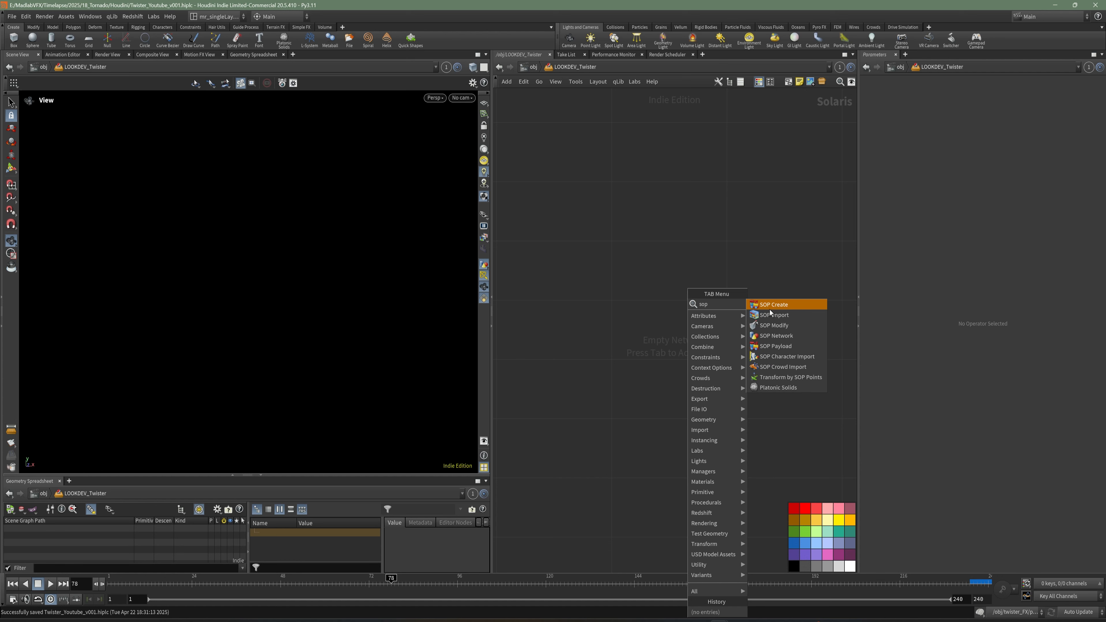
pyautogui.click(770, 313)
pyautogui.click(631, 242)
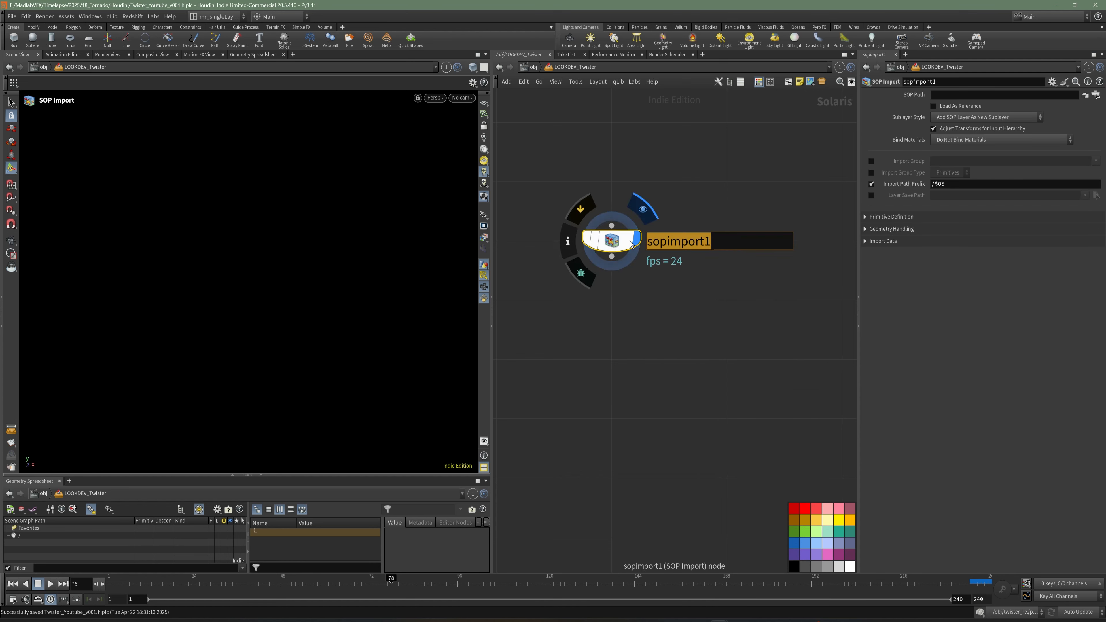
pyautogui.write('twister')
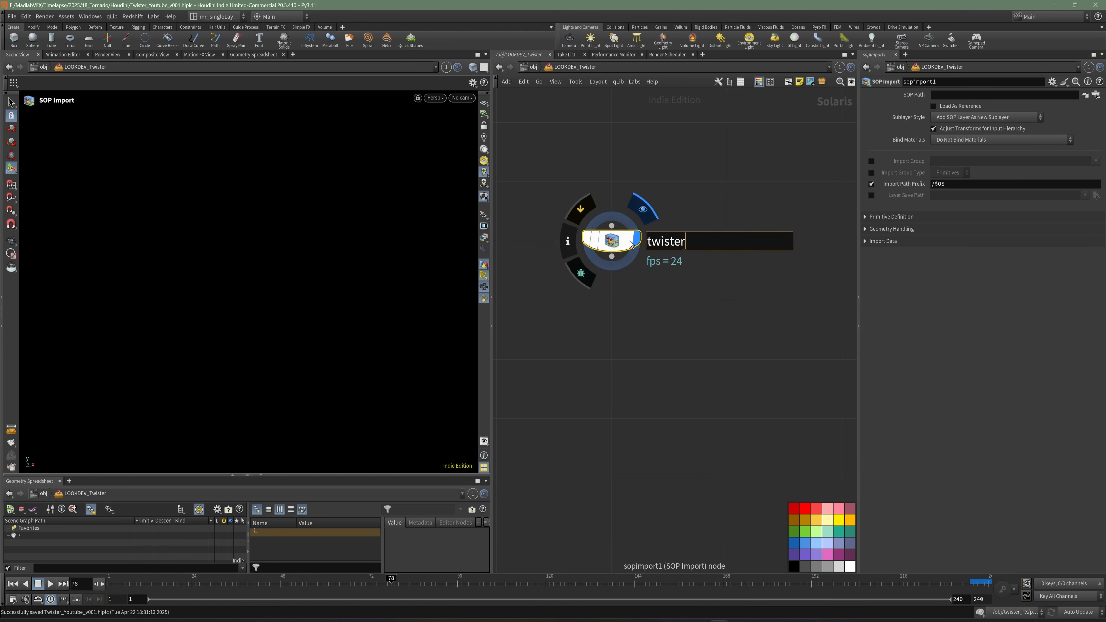
pyautogui.press('Return')
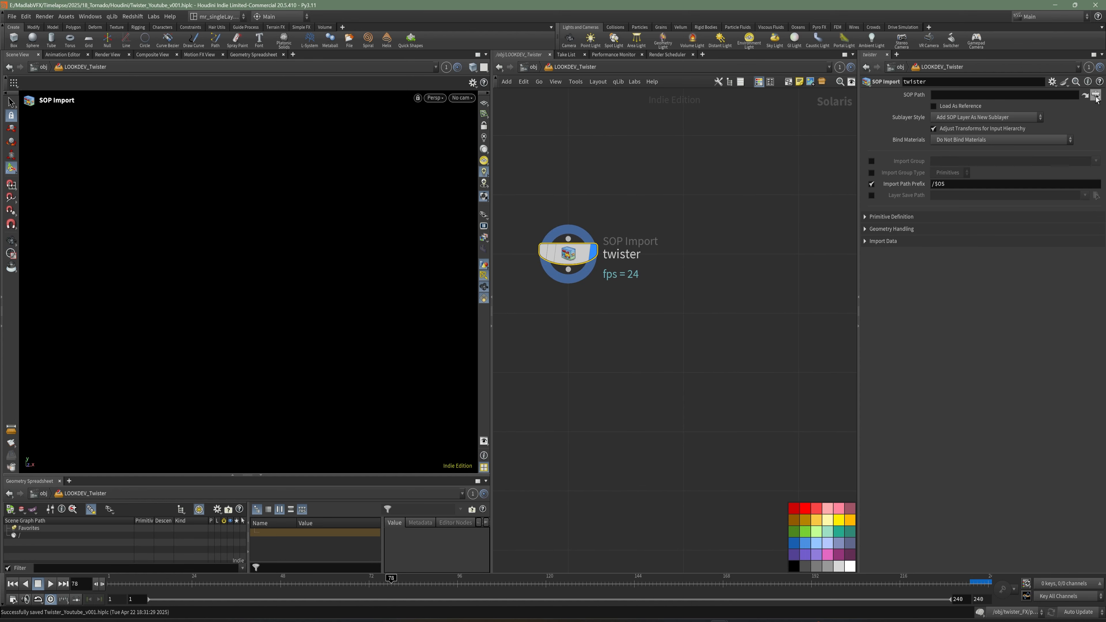
# Set the SOP Import's path to /obj/twister_FX/OUT_TWISTER.
pyautogui.click(1096, 96)
pyautogui.click(1022, 64)
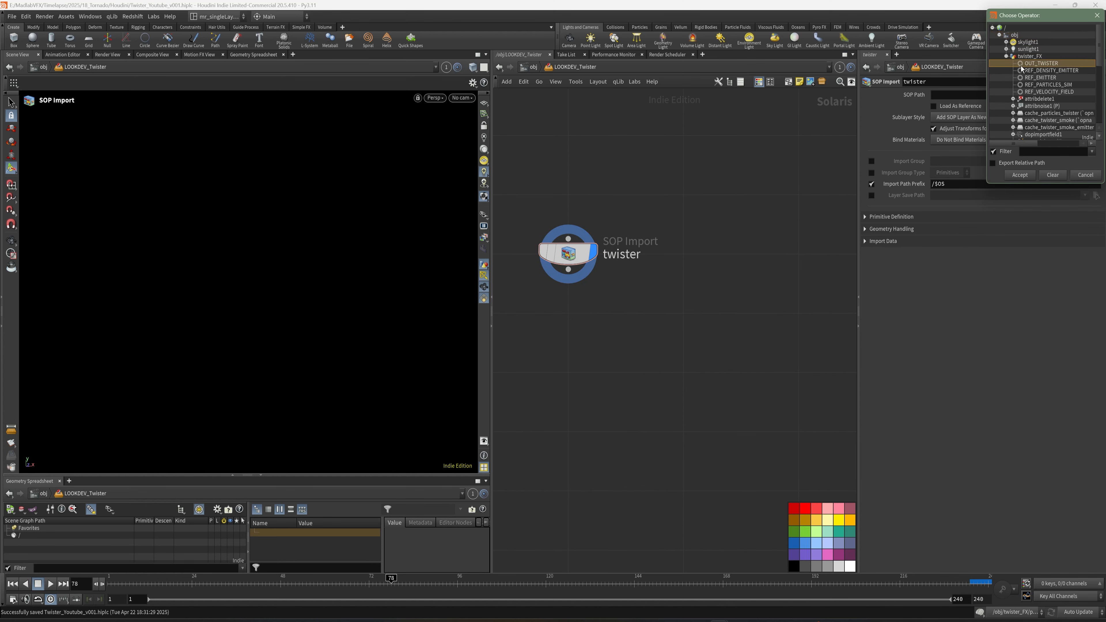
pyautogui.click(1020, 174)
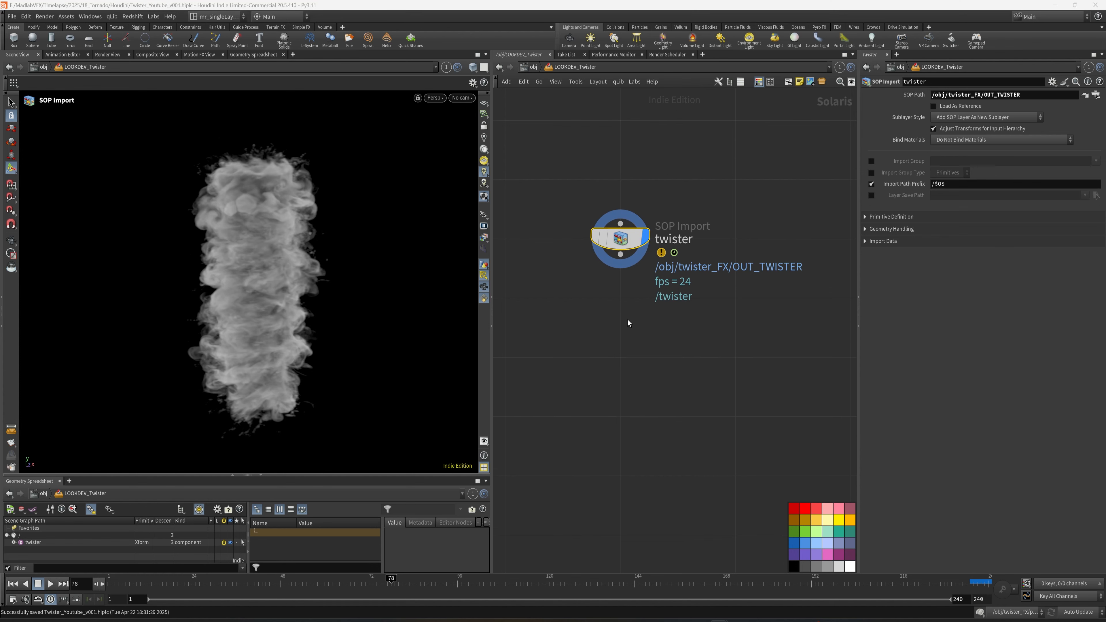
# Add a Dome Light connected below the twister SOP Import.
pyautogui.press('Tab')
pyautogui.write('dome')
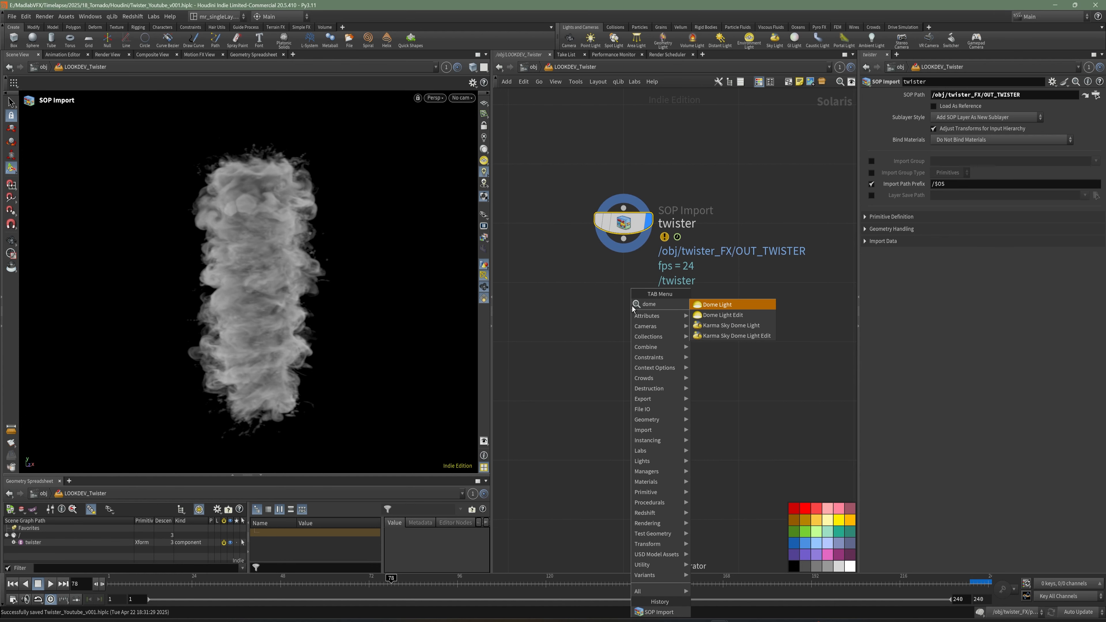
pyautogui.press('Return')
pyautogui.click(625, 279)
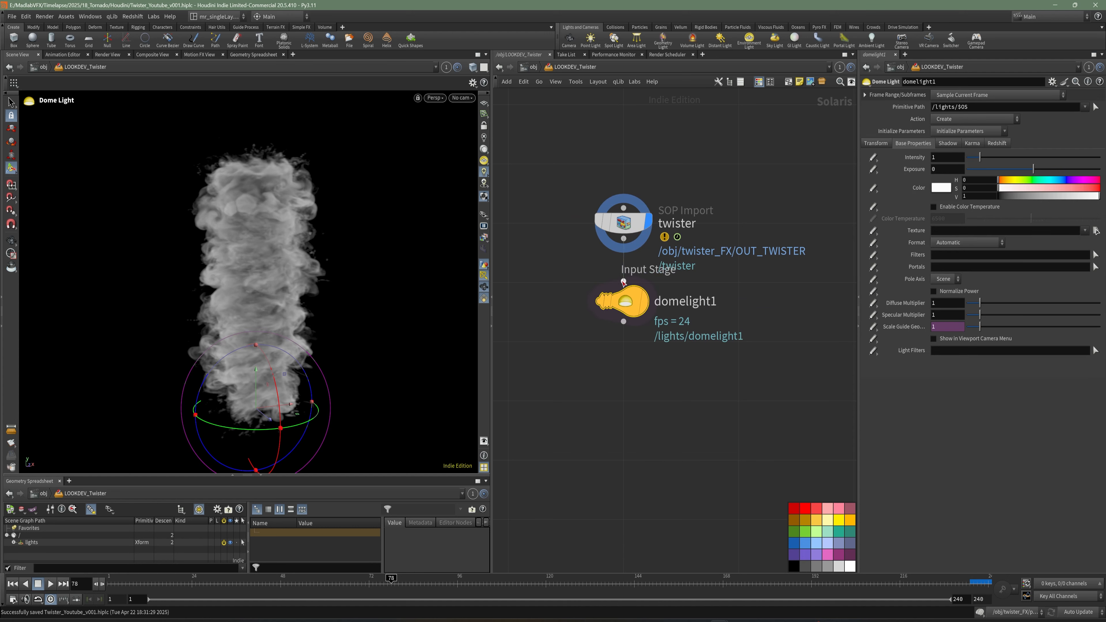
# Set the dome light's texture to SHIP/tex/bloem_train_track_clear_1k.exr and view the lit smoke.
pyautogui.click(1096, 231)
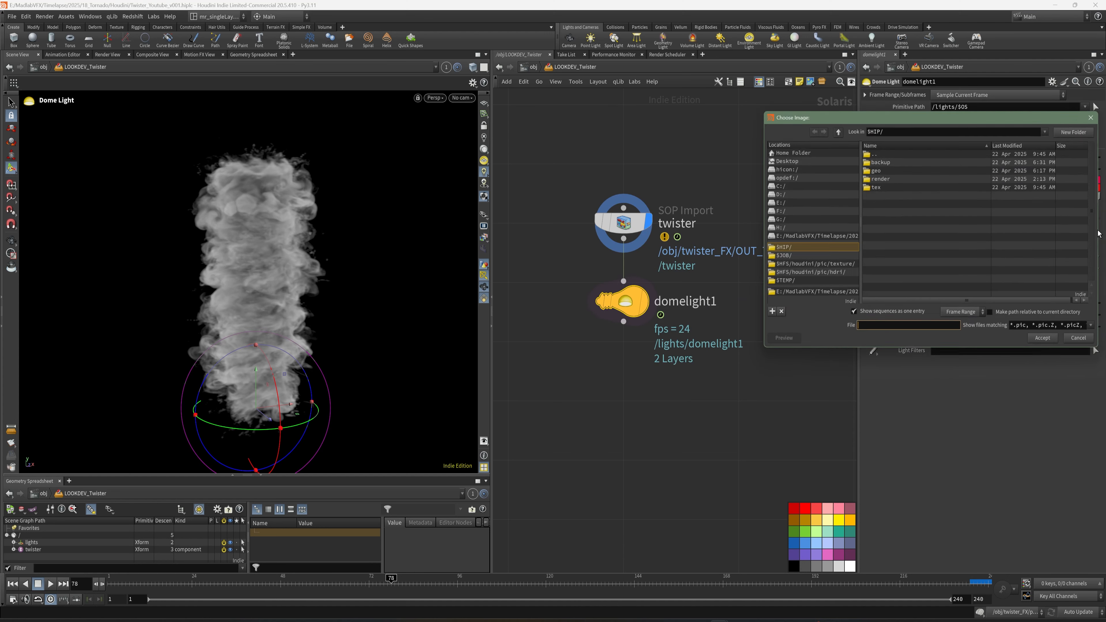
pyautogui.click(876, 188)
pyautogui.doubleClick(877, 187)
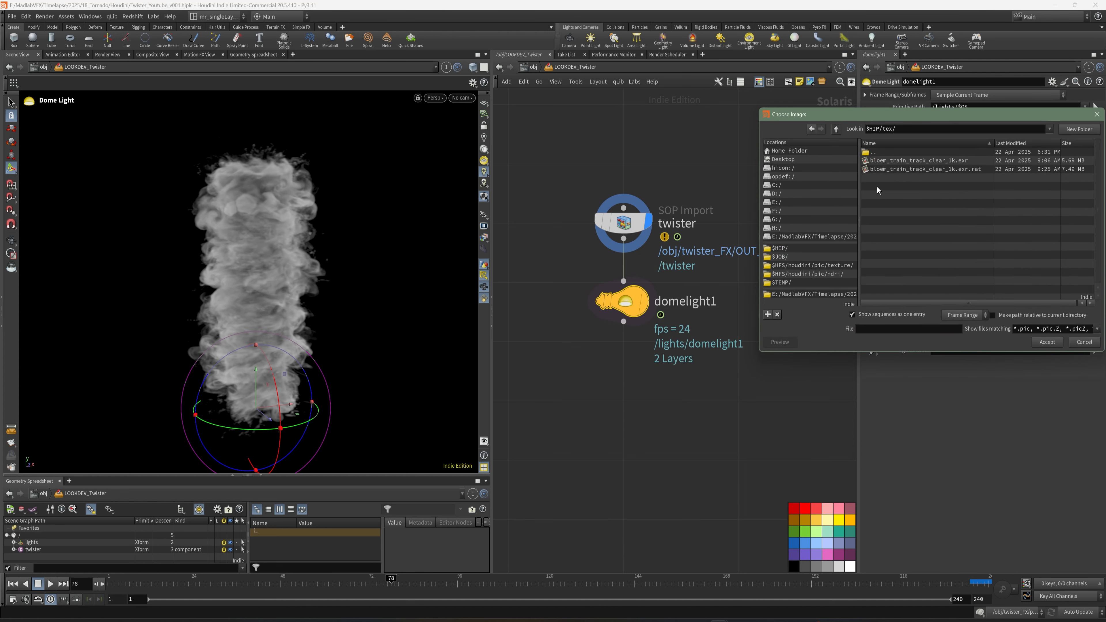
pyautogui.click(892, 160)
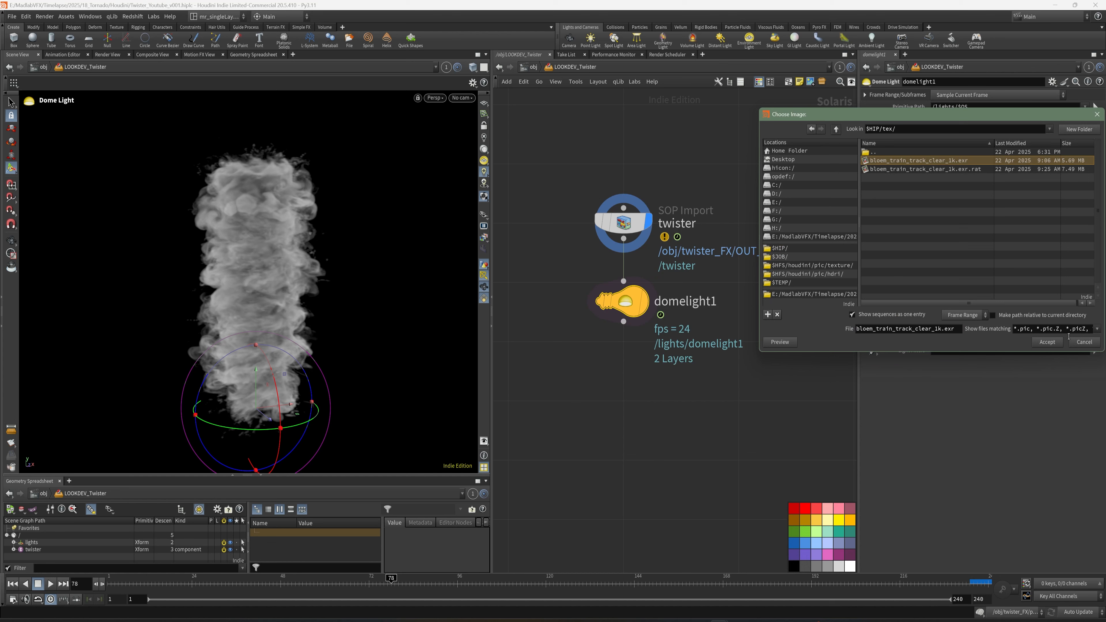
pyautogui.click(1047, 342)
pyautogui.click(646, 301)
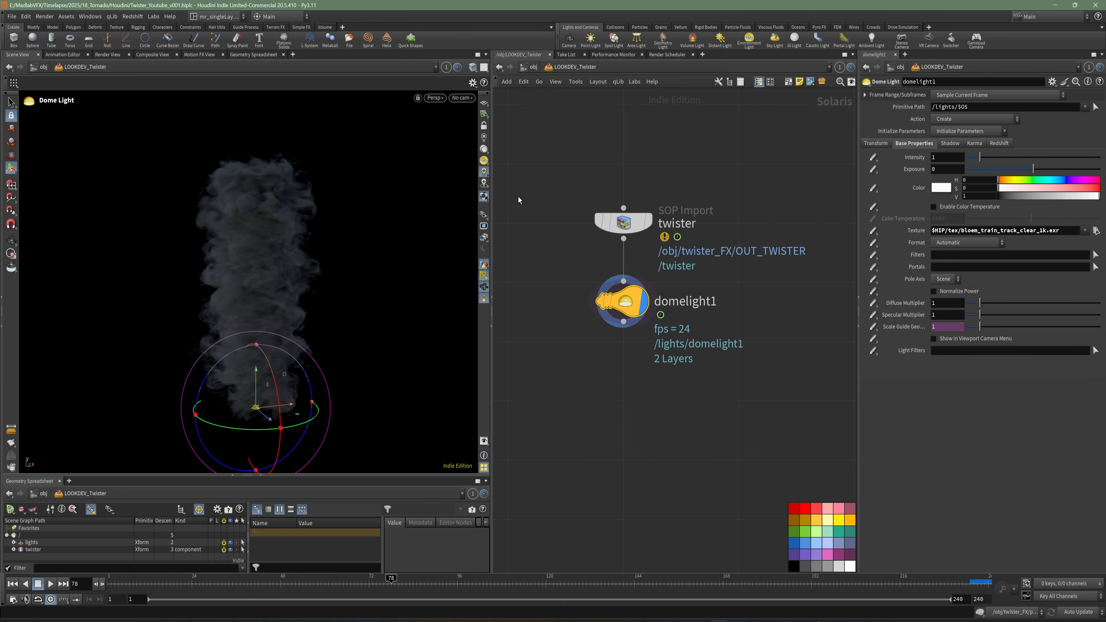
pyautogui.click(484, 162)
pyautogui.moveTo(567, 333); pyautogui.dragTo(562, 297, button='middle')
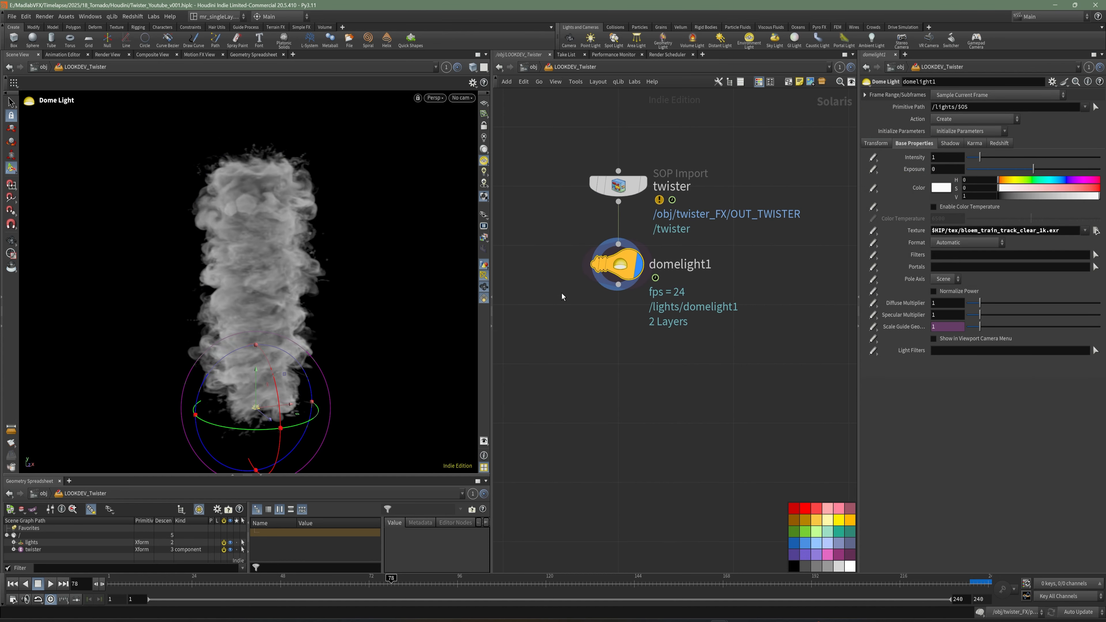
pyautogui.click(484, 172)
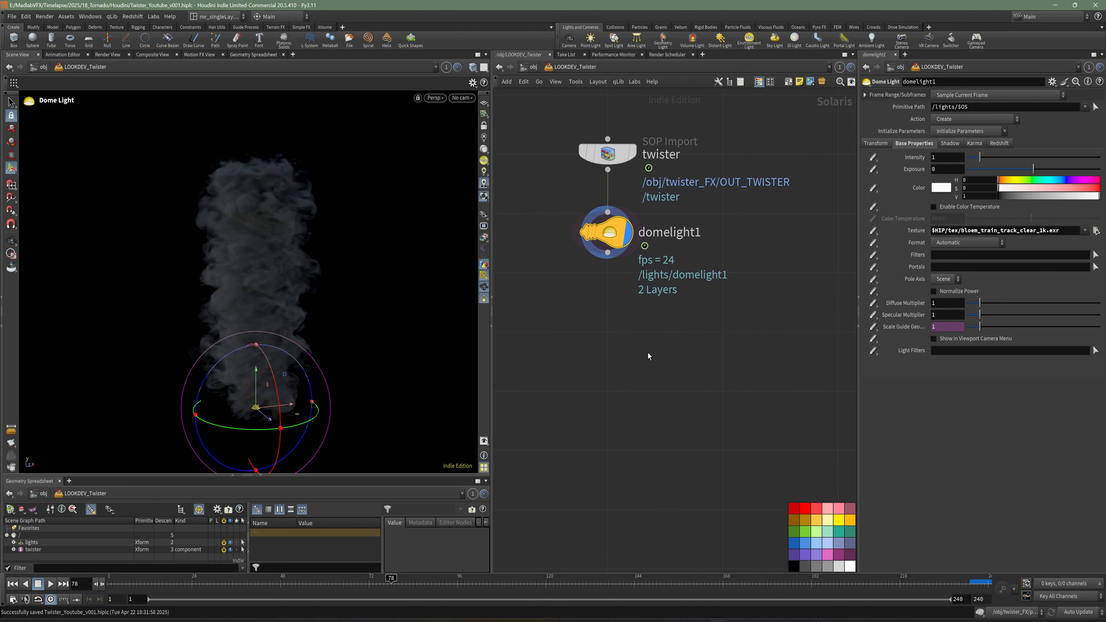
# Add an Area Light and wire it below the dome light.
pyautogui.press('Tab')
pyautogui.write('are')
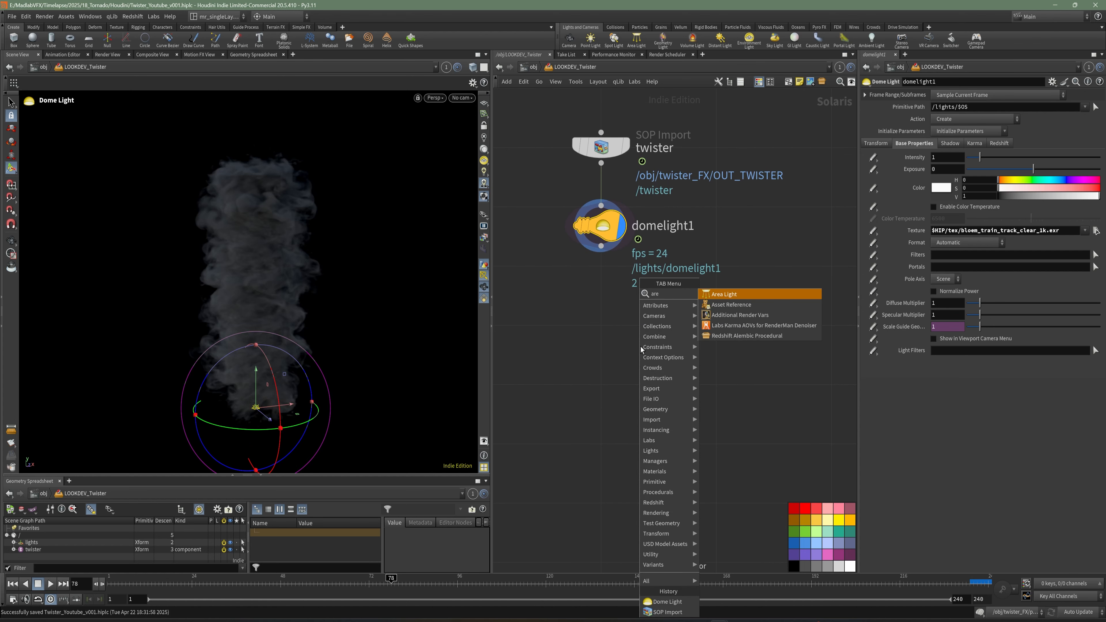
pyautogui.press('Return')
pyautogui.click(608, 309)
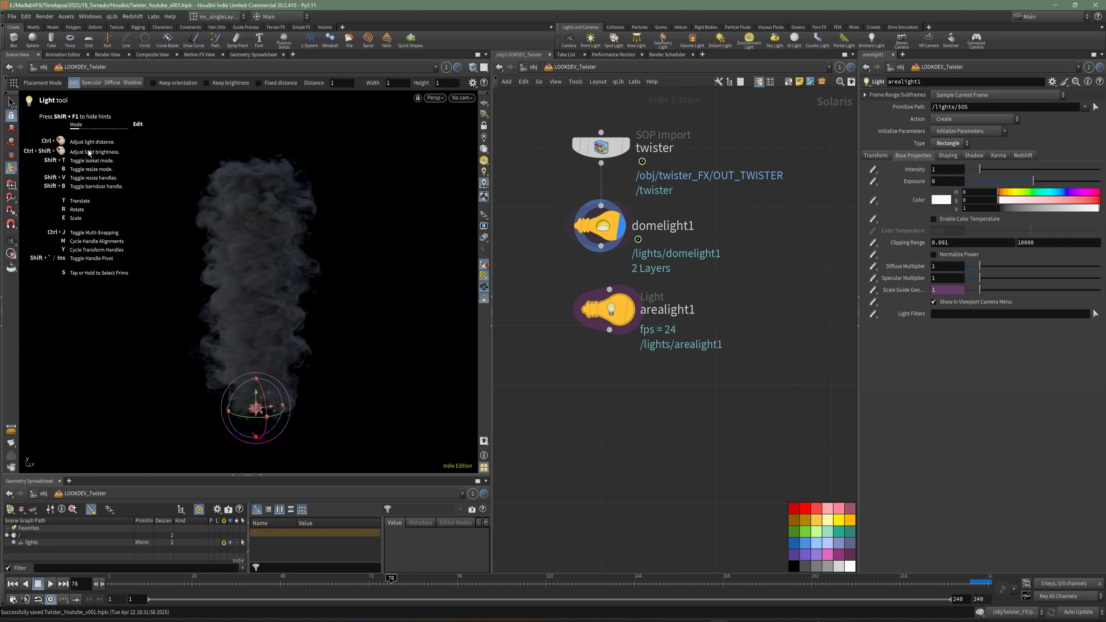
pyautogui.moveTo(611, 309); pyautogui.dragTo(603, 313)
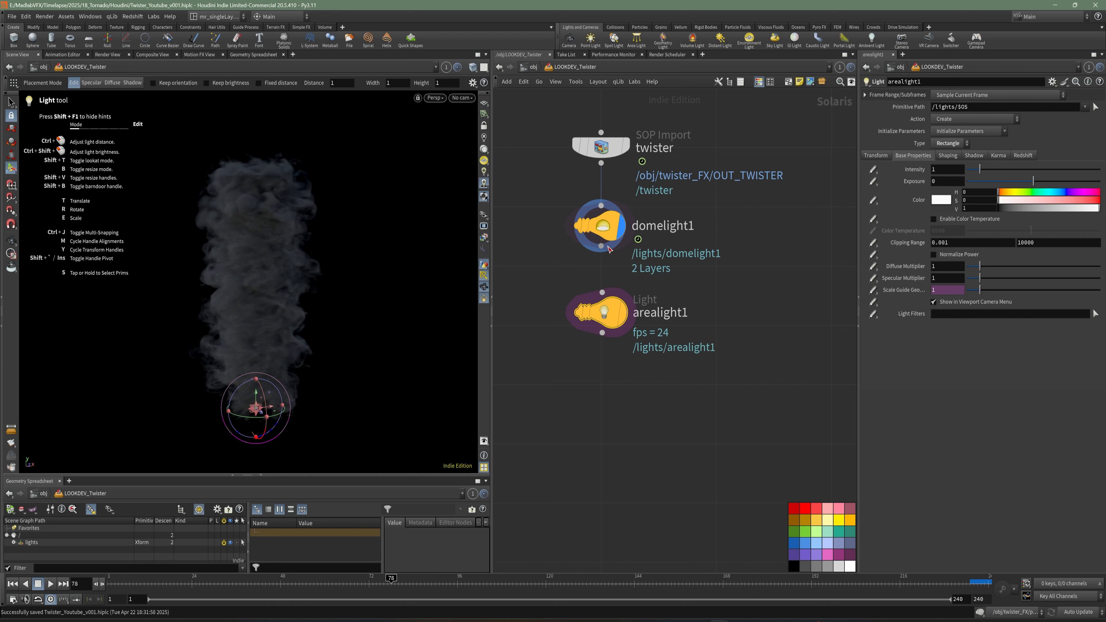
pyautogui.moveTo(603, 247); pyautogui.dragTo(603, 292)
# Start renaming the area light node.
pyautogui.click(698, 318)
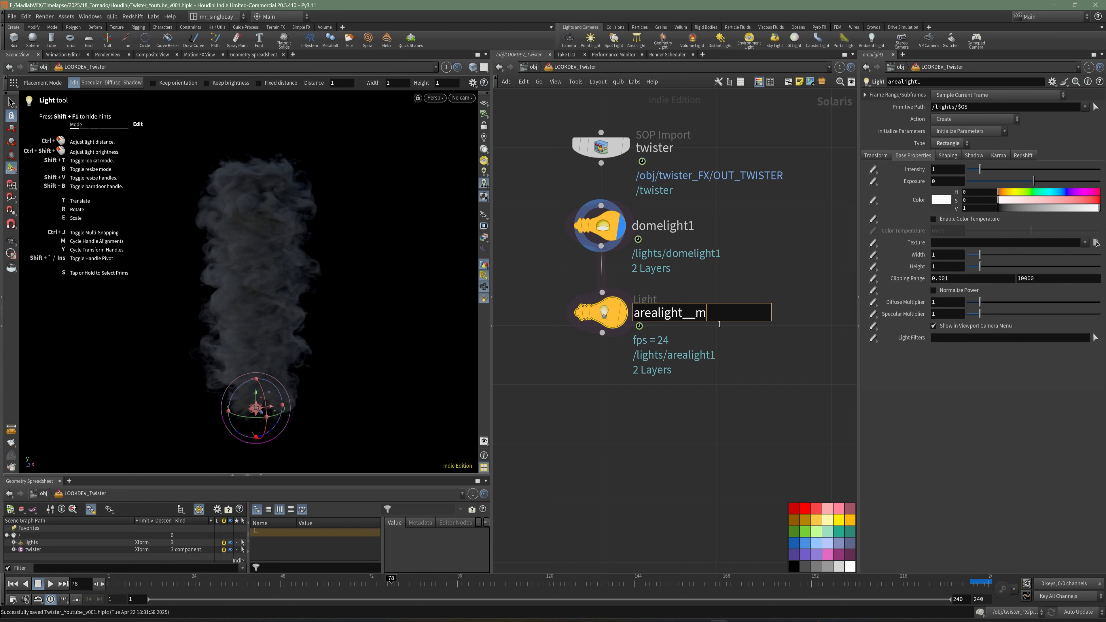